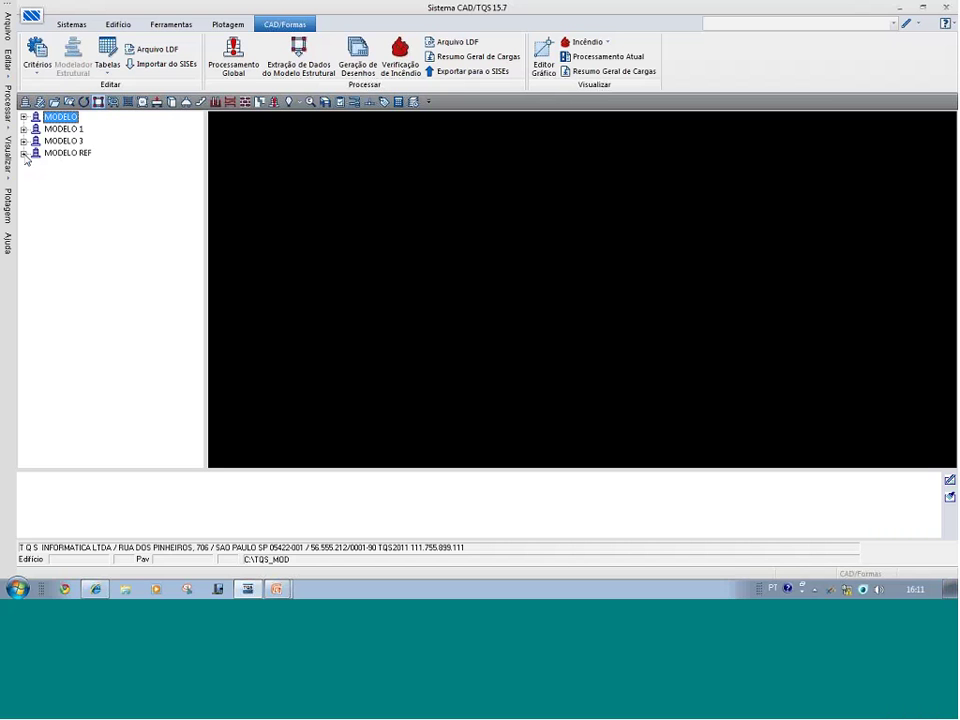
# - Open the 1o andar floor of the MODELO REF building in the structural modeler
pyautogui.click(86, 155)
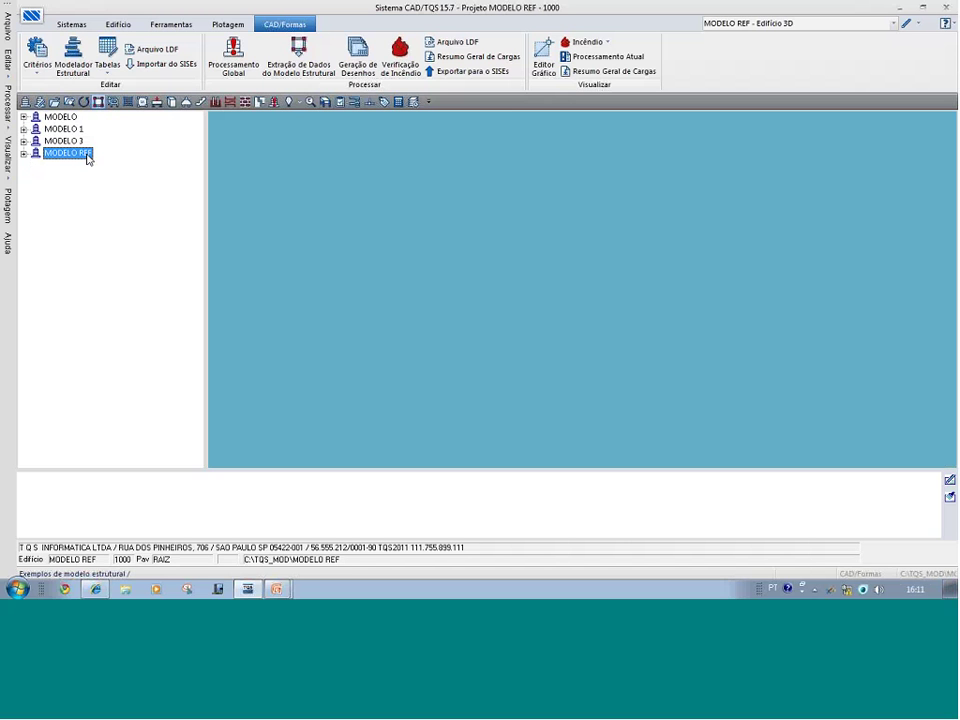
pyautogui.click(22, 153)
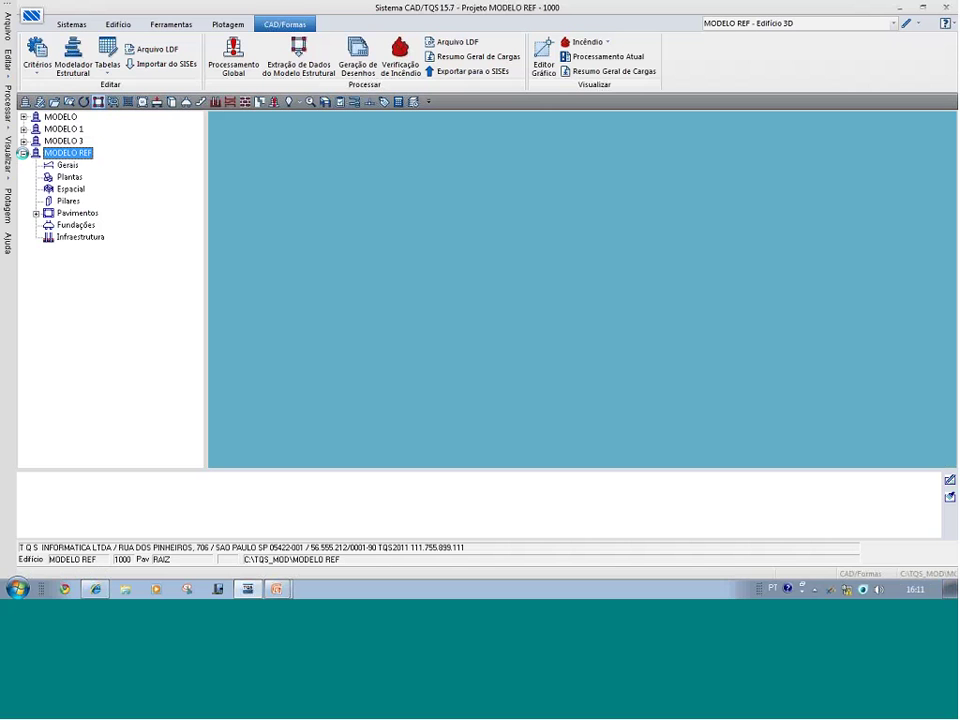
pyautogui.click(36, 213)
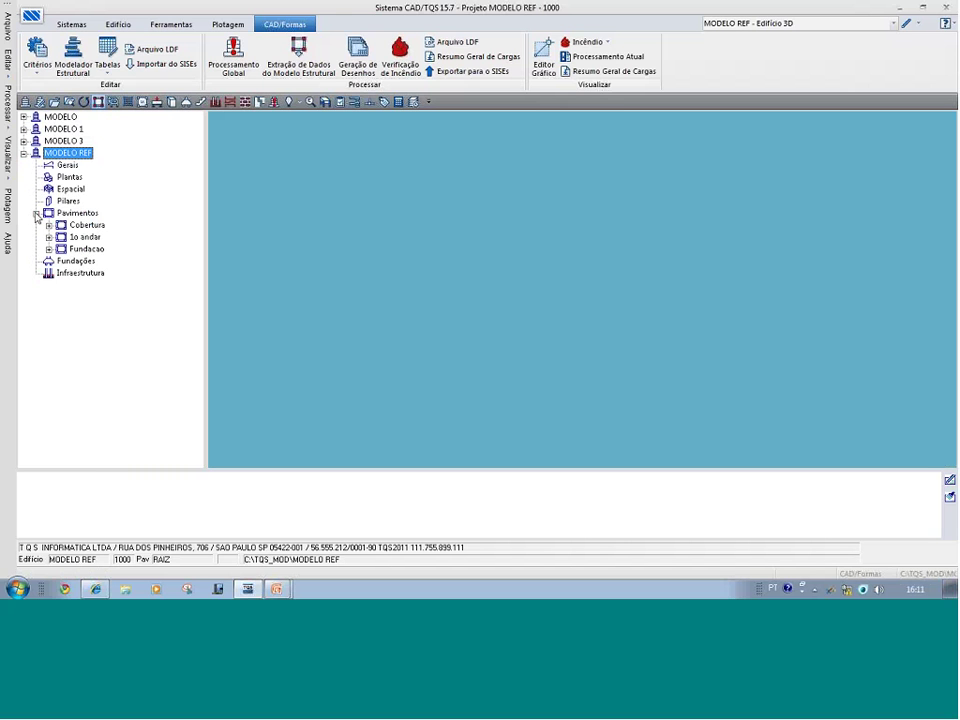
pyautogui.click(83, 238)
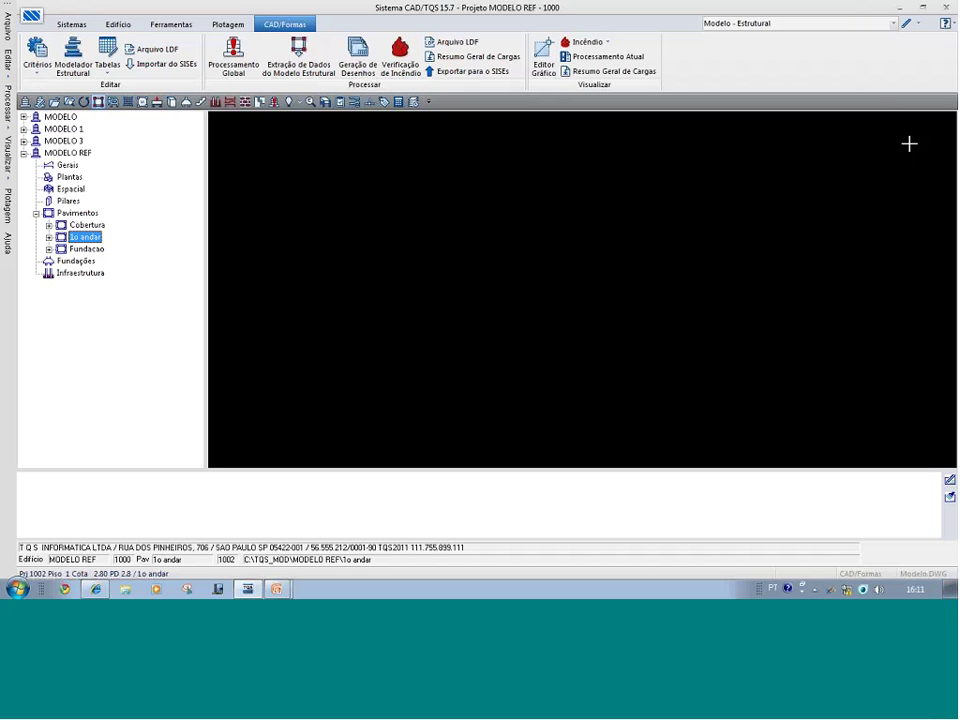
pyautogui.click(895, 27)
pyautogui.click(895, 27)
pyautogui.doubleClick(683, 284)
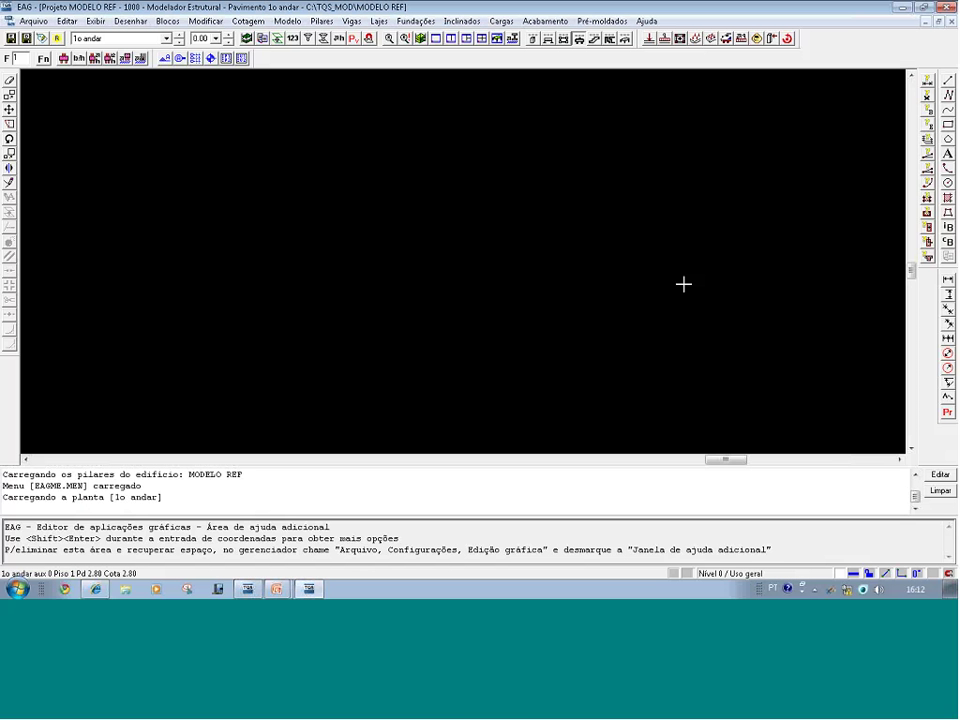
# - Set the automatic capture mode for structural elements to Tudo
pyautogui.click(166, 39)
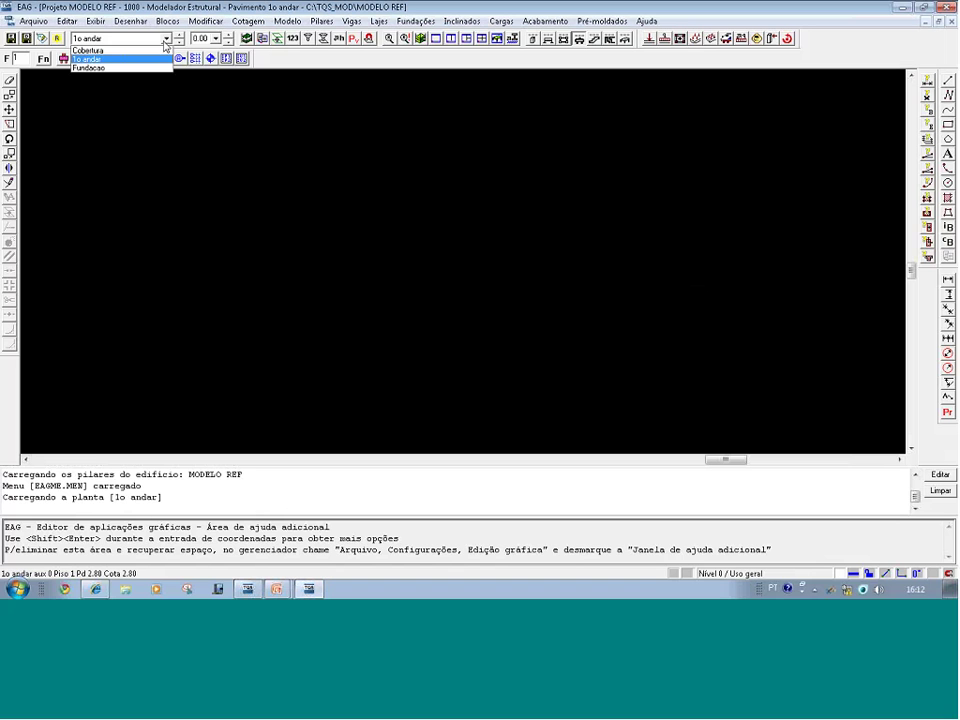
pyautogui.click(166, 40)
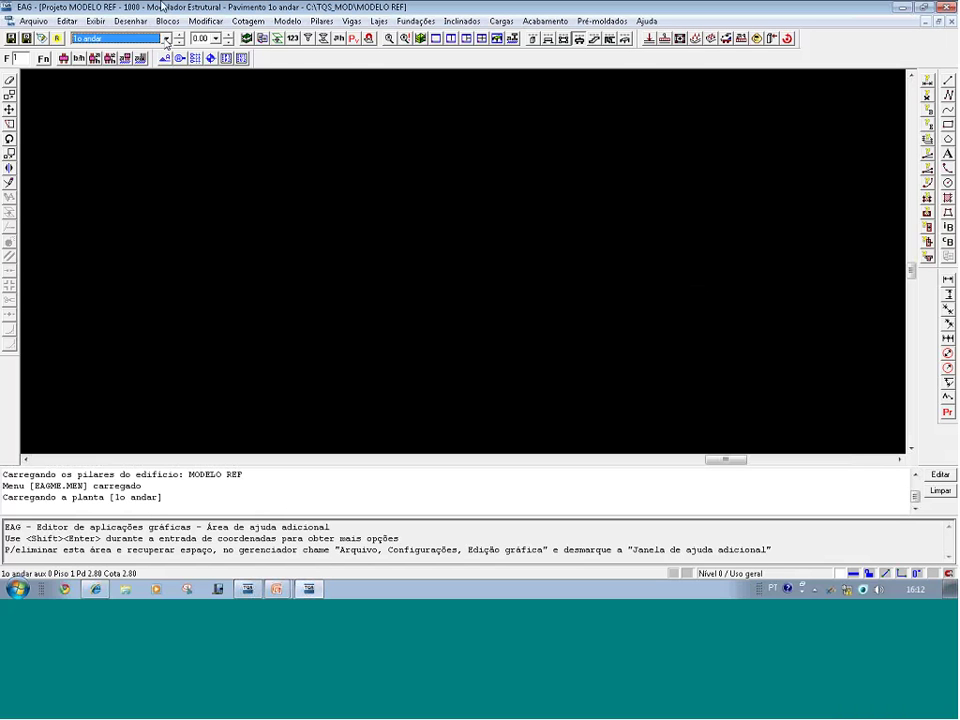
pyautogui.click(369, 39)
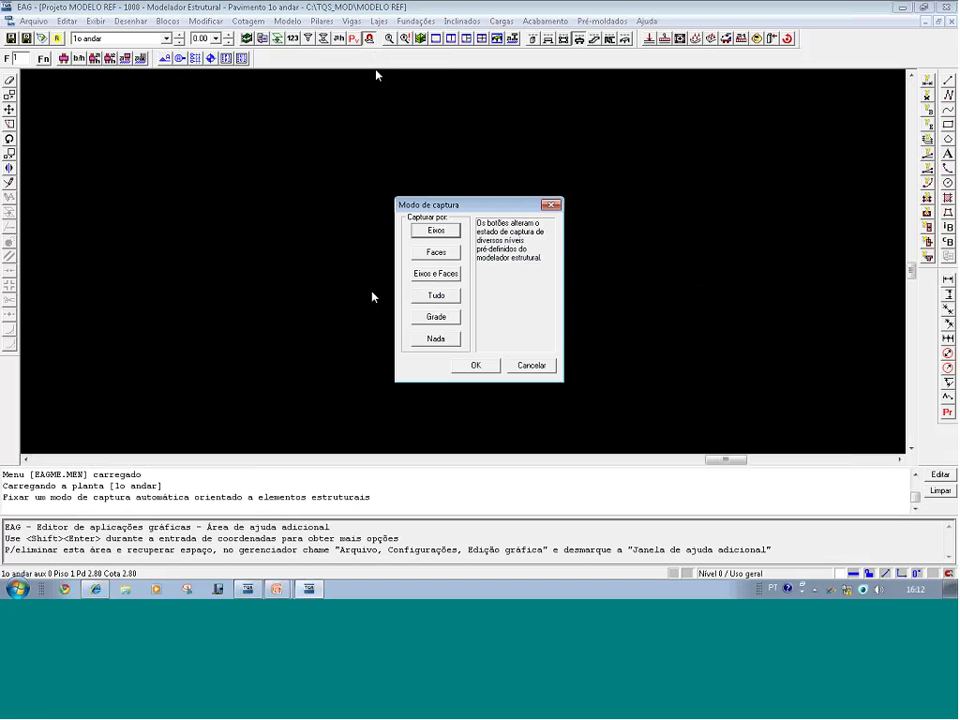
pyautogui.click(428, 298)
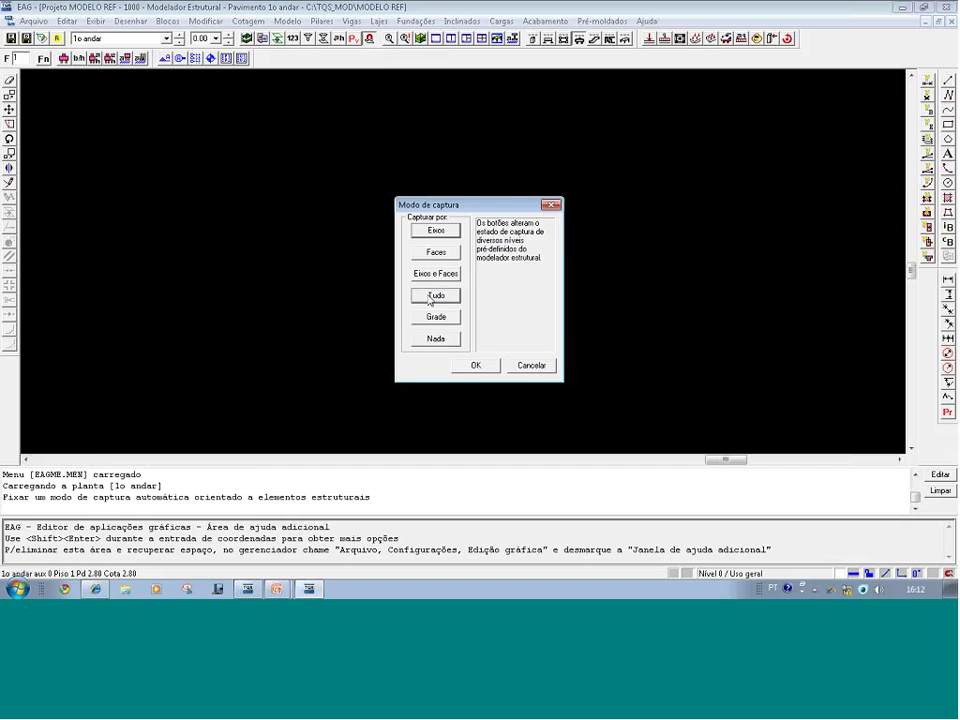
pyautogui.click(476, 365)
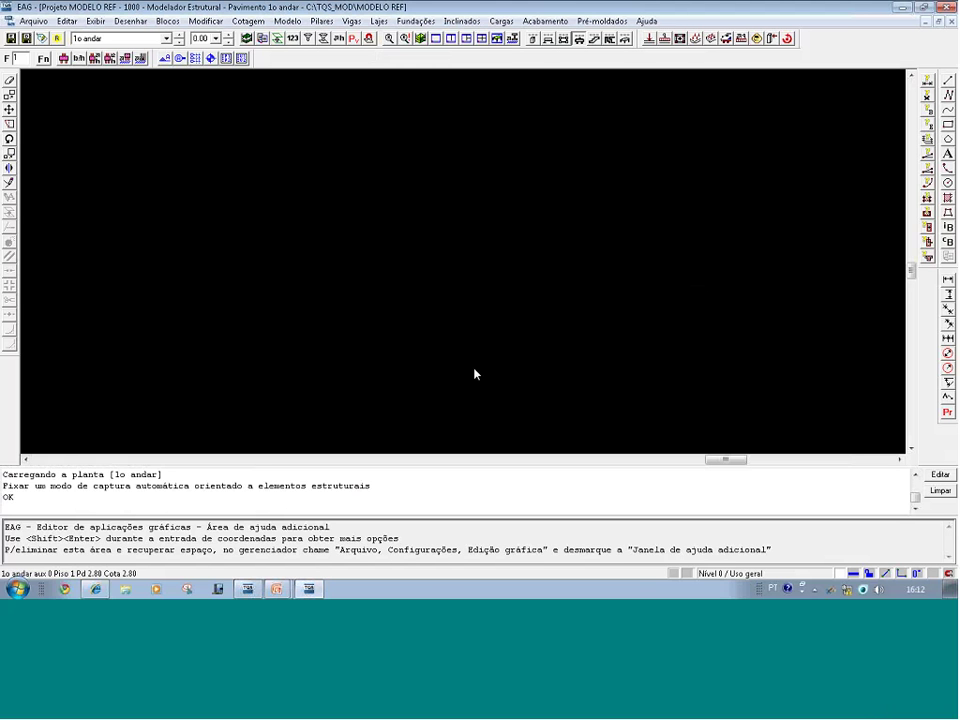
# - Insert Arquitetura.DWG from the building's GERAIS folder as an external reference drawing and display the whole plan
pyautogui.click(268, 44)
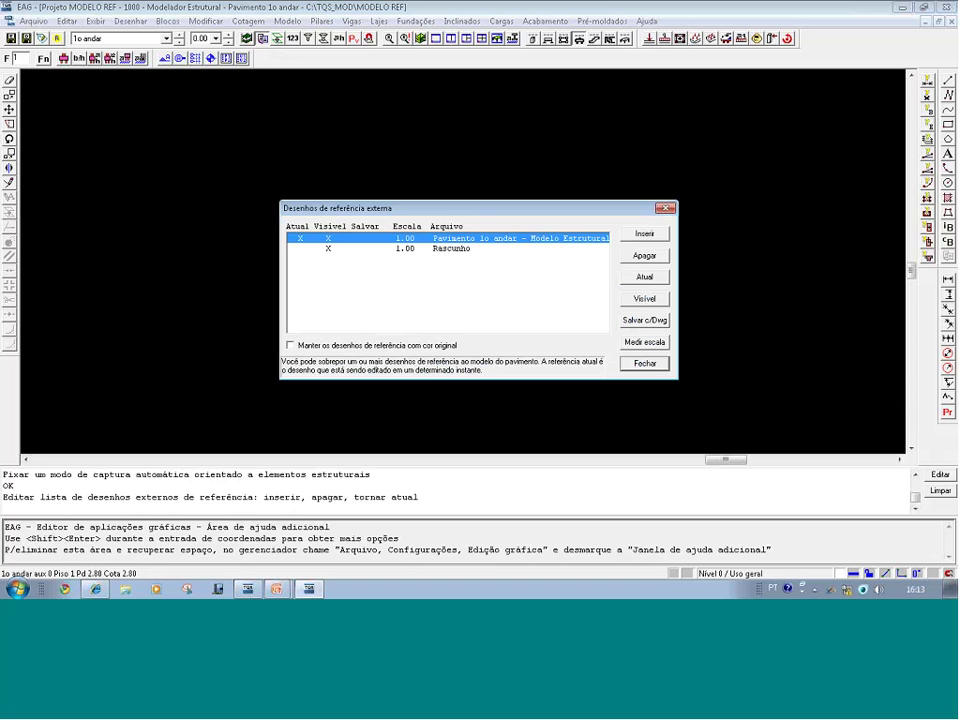
pyautogui.click(644, 236)
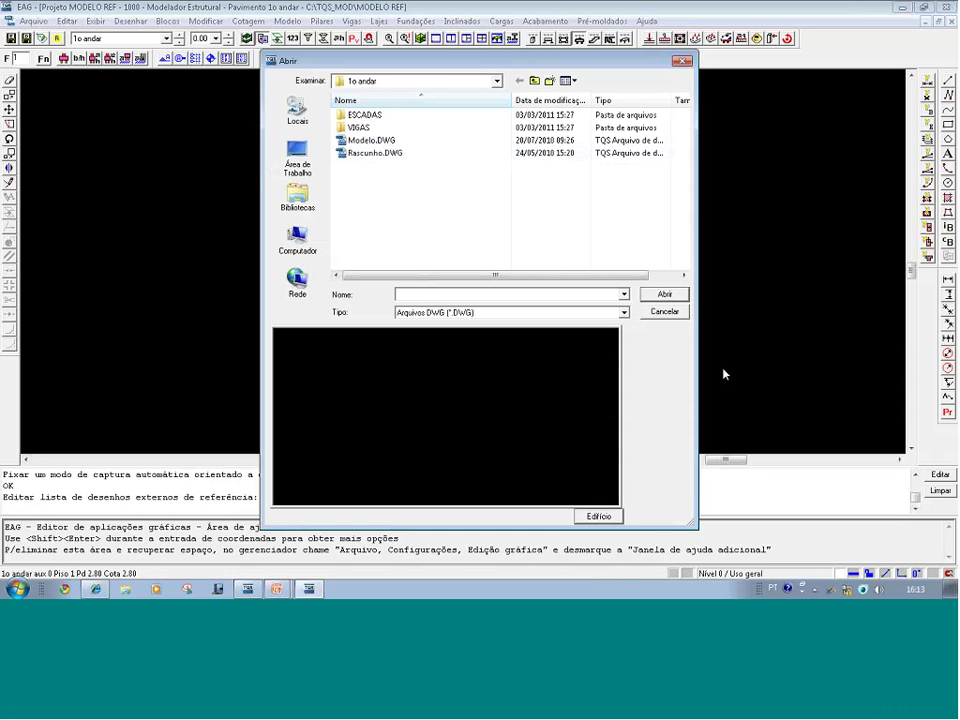
pyautogui.click(534, 81)
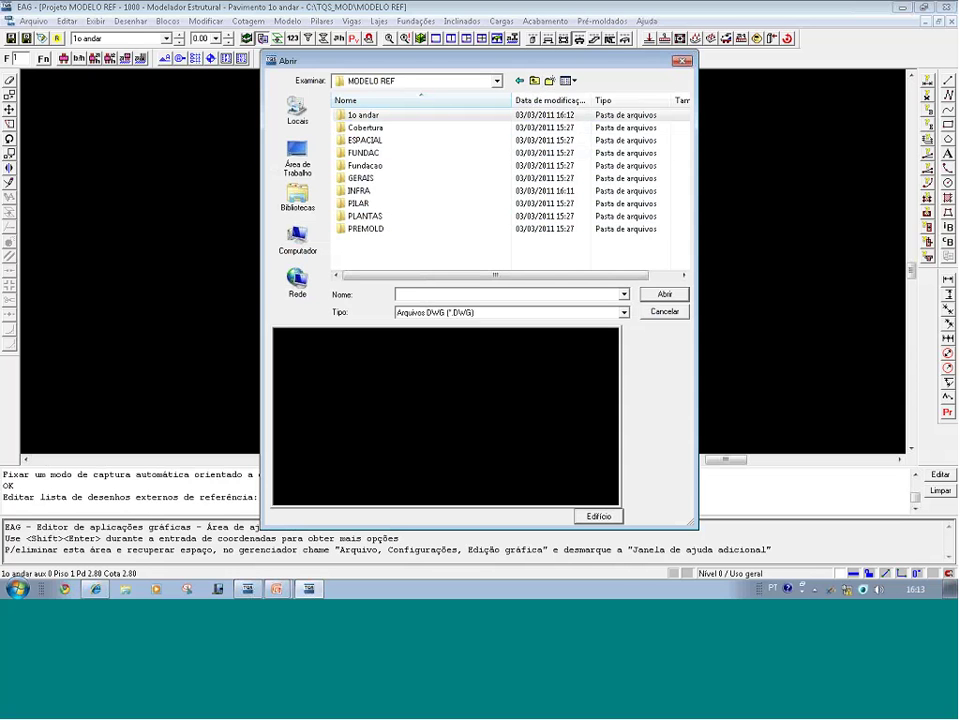
pyautogui.doubleClick(366, 180)
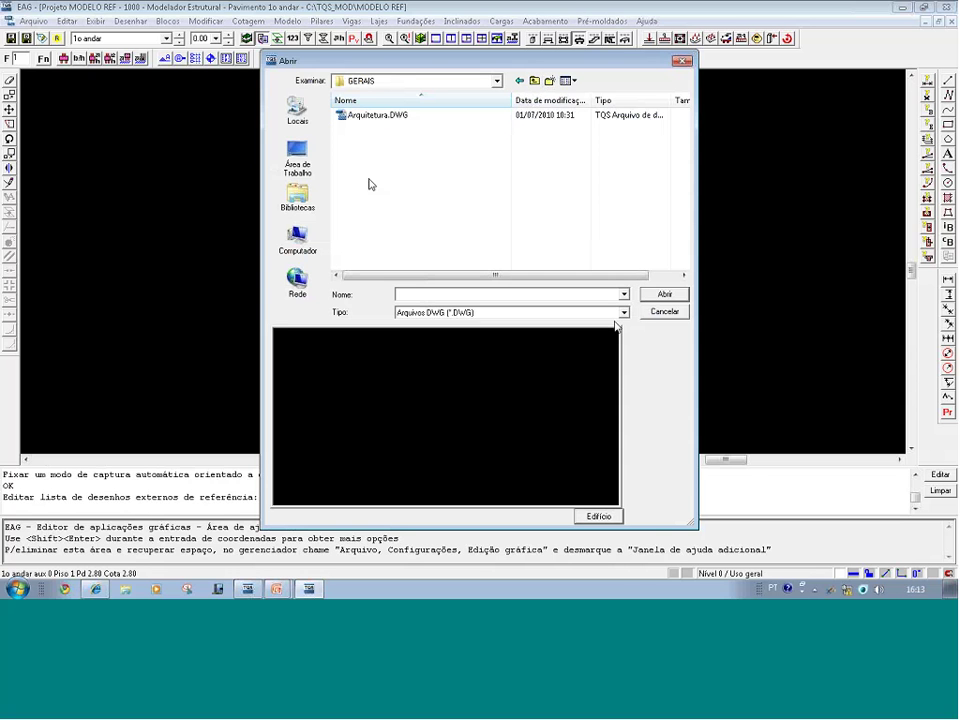
pyautogui.press('Tab')
pyautogui.click(370, 114)
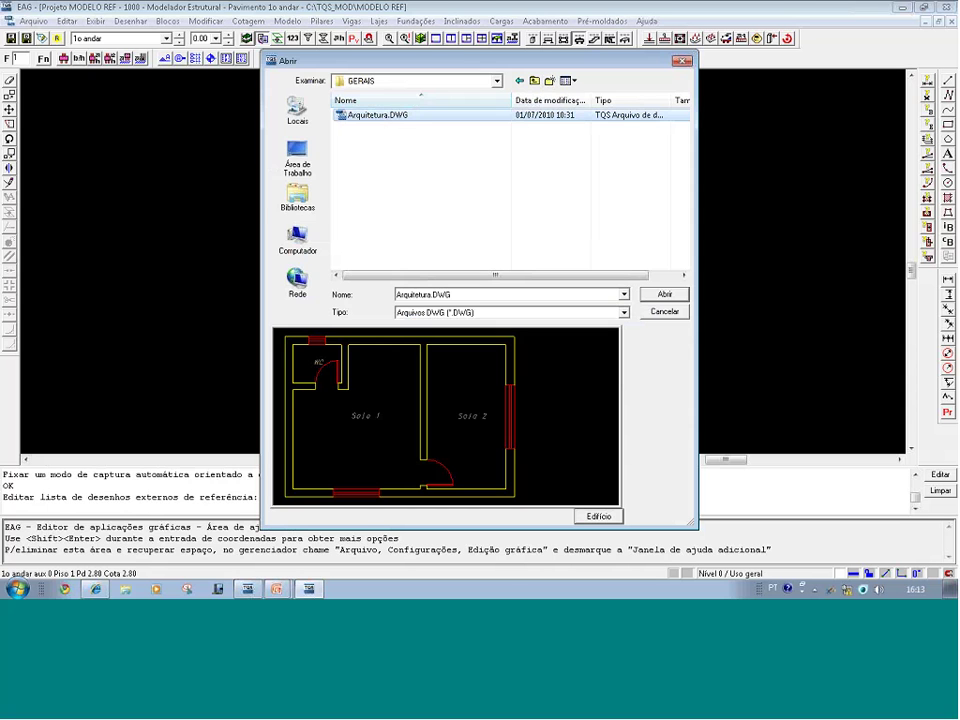
pyautogui.click(668, 295)
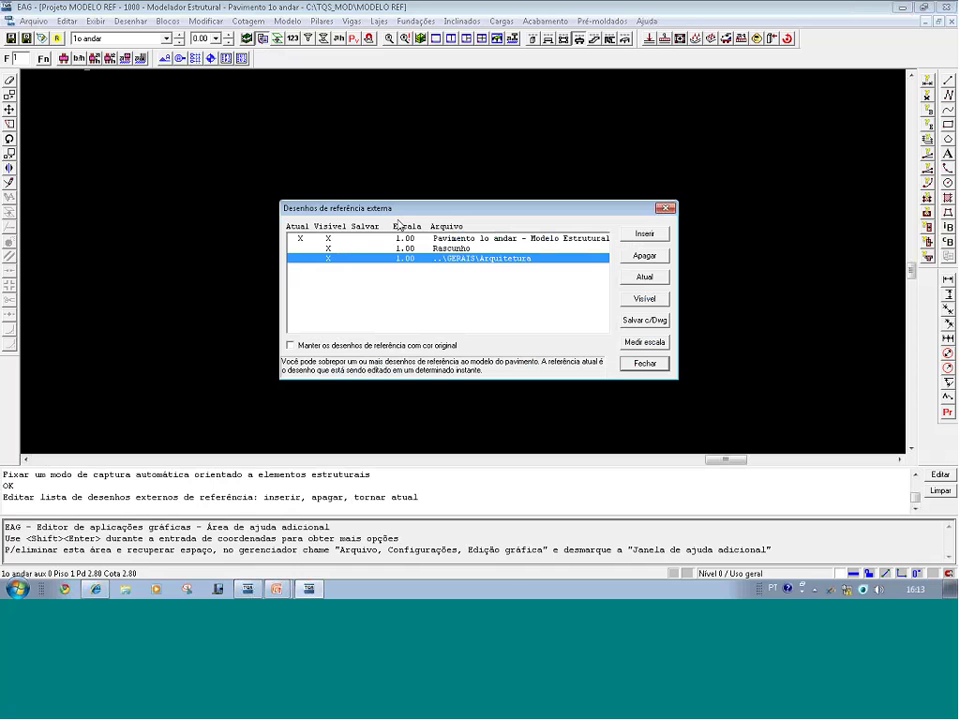
pyautogui.click(646, 363)
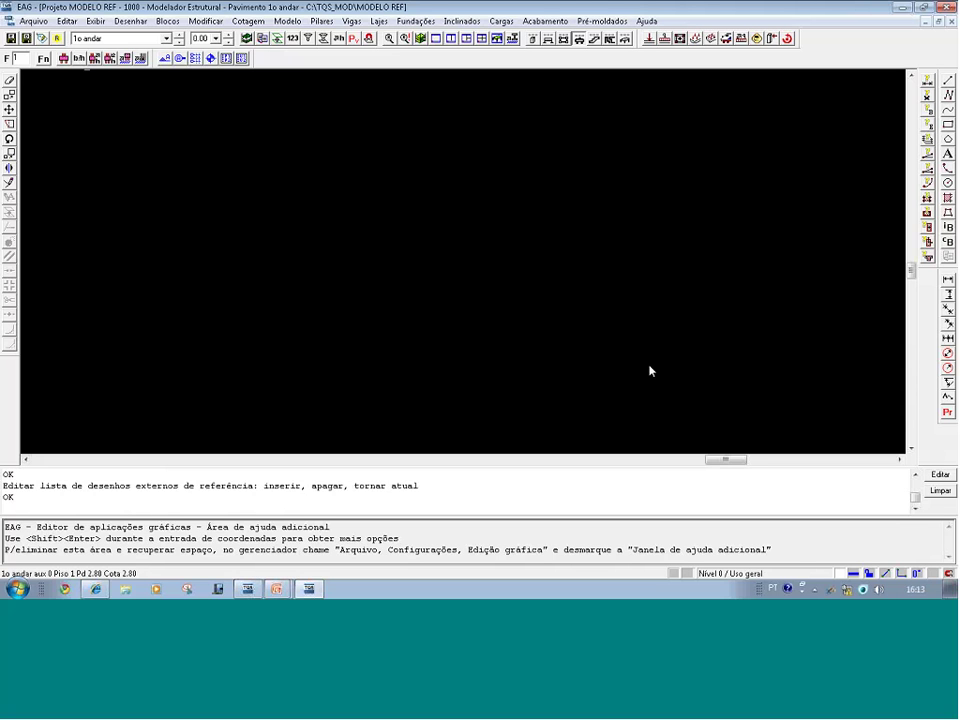
pyautogui.press('F8')
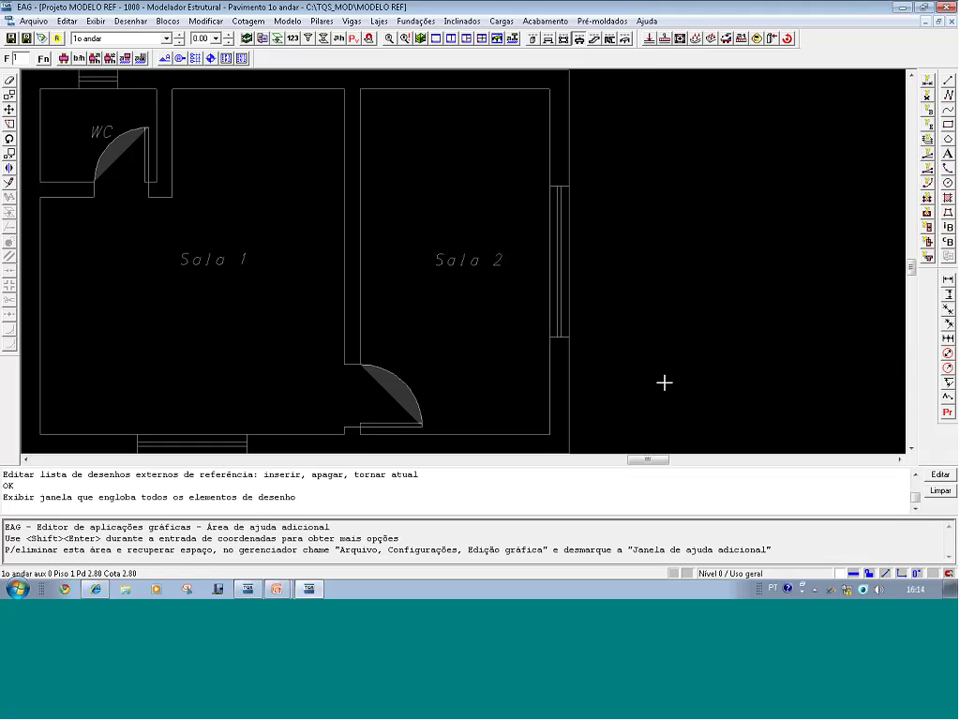
pyautogui.click(684, 384)
# - Consult the summary of keyboard accelerators, highlight the Janela total entry, and close the summary
pyautogui.click(646, 21)
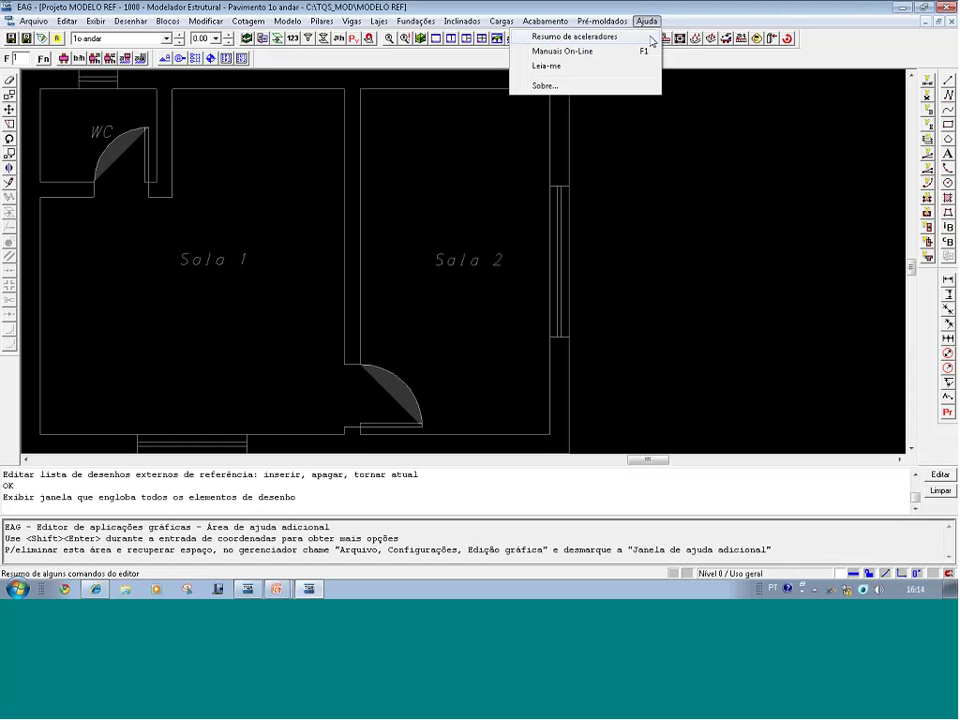
pyautogui.click(651, 39)
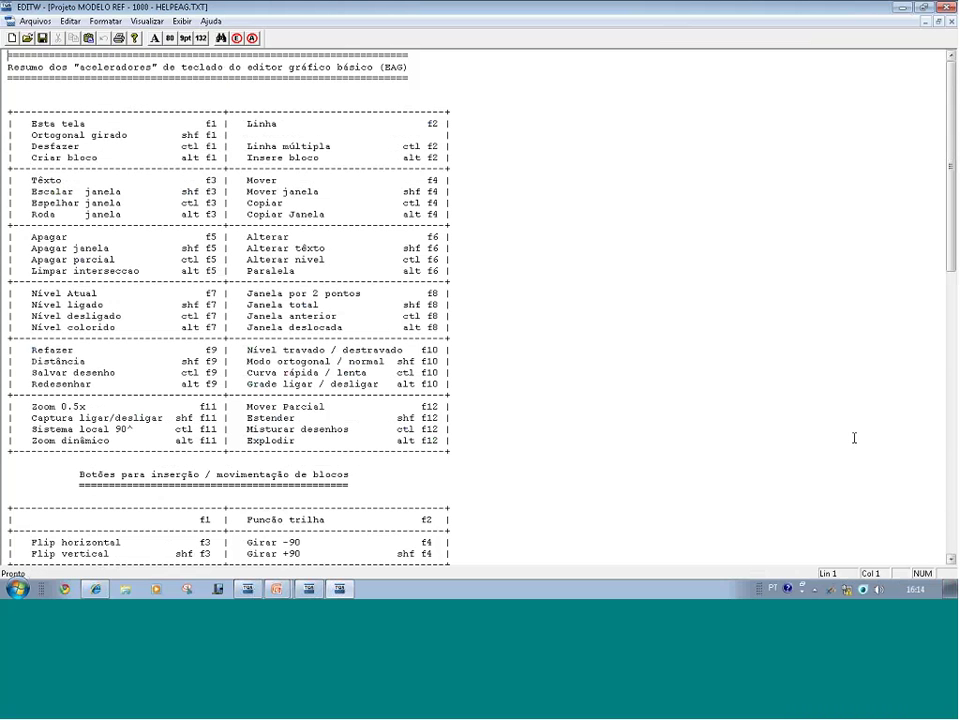
pyautogui.moveTo(234, 305); pyautogui.dragTo(436, 310)
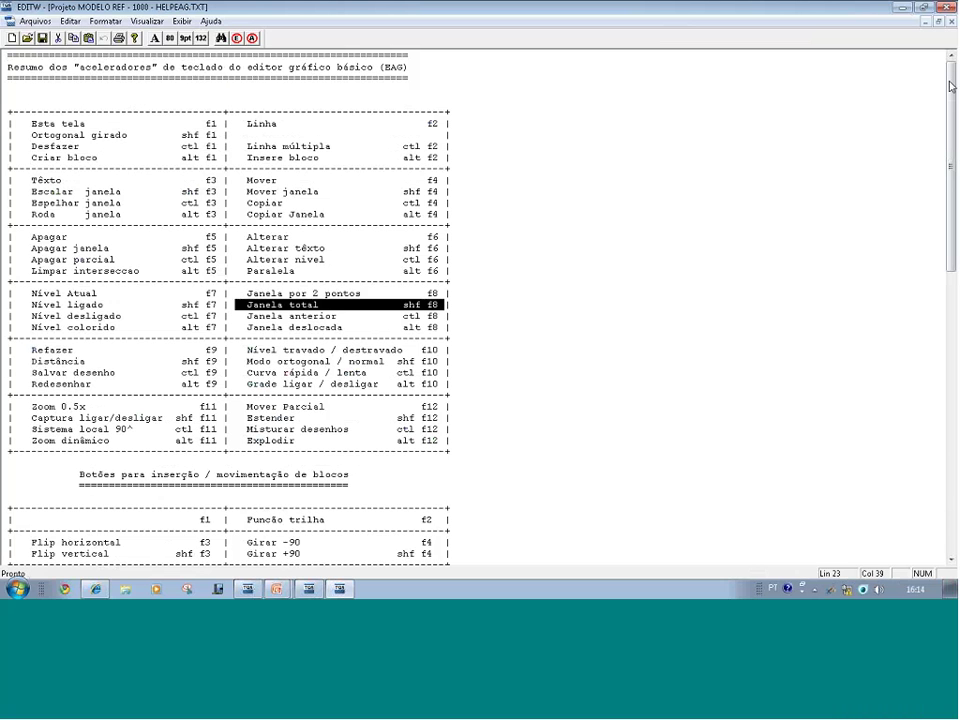
pyautogui.click(945, 9)
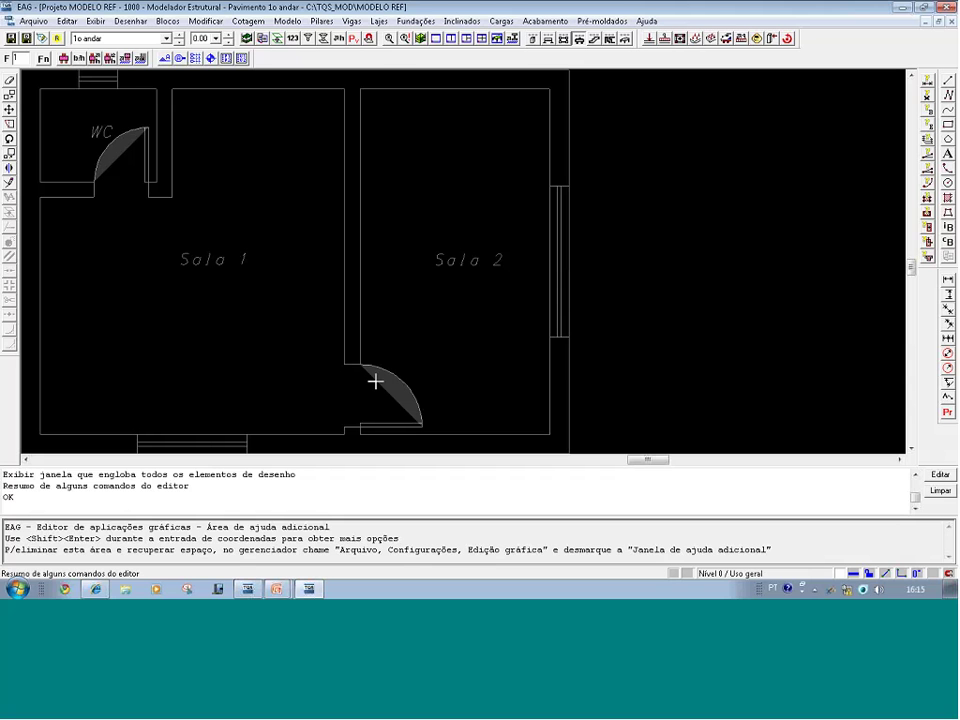
# - Measure the thickness of the wall between Sala 1 and Sala 2 at its end beside the door
pyautogui.click(379, 379)
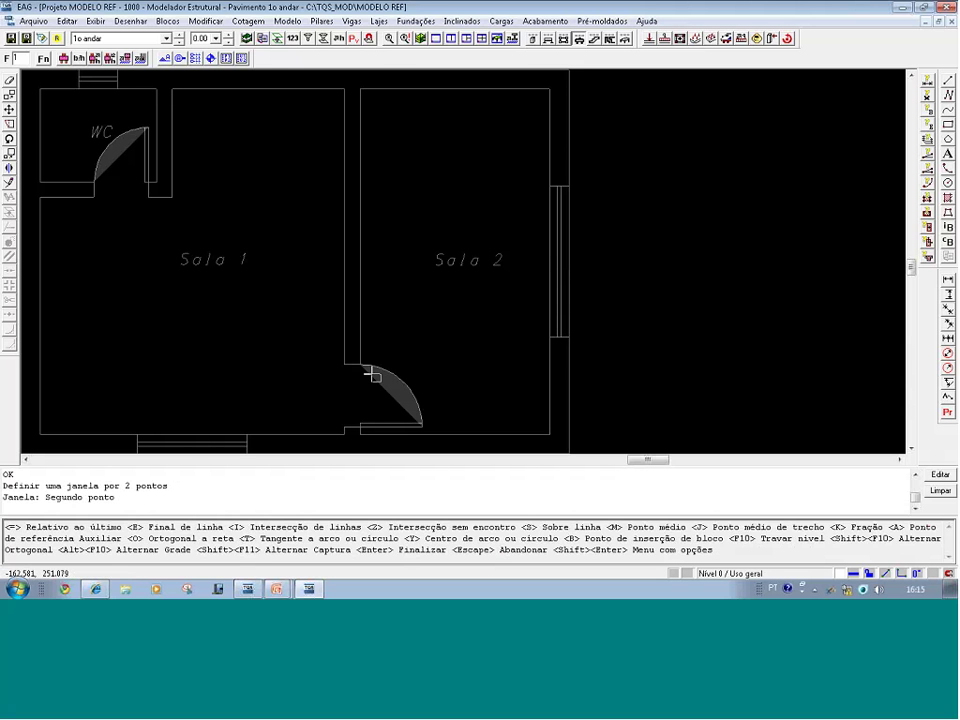
pyautogui.click(315, 318)
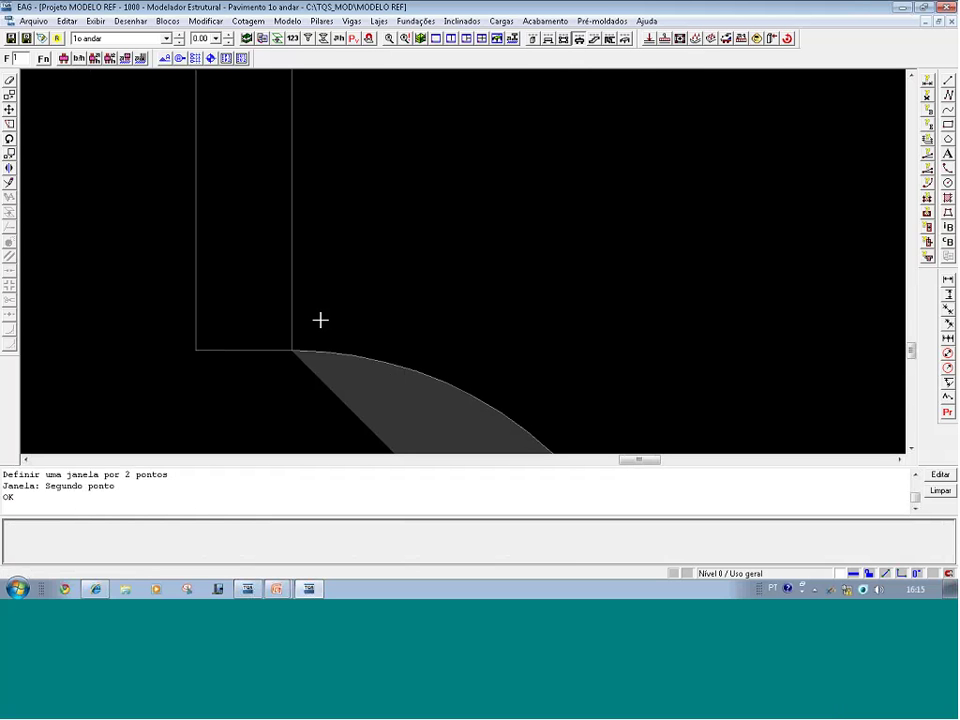
pyautogui.press('F7')
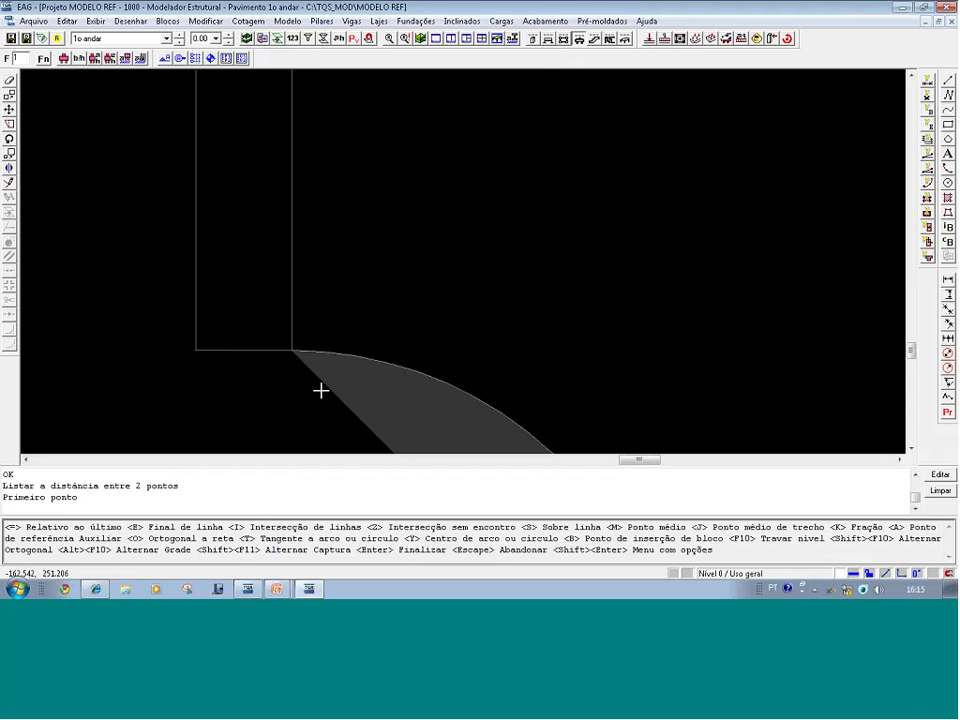
pyautogui.click(197, 351)
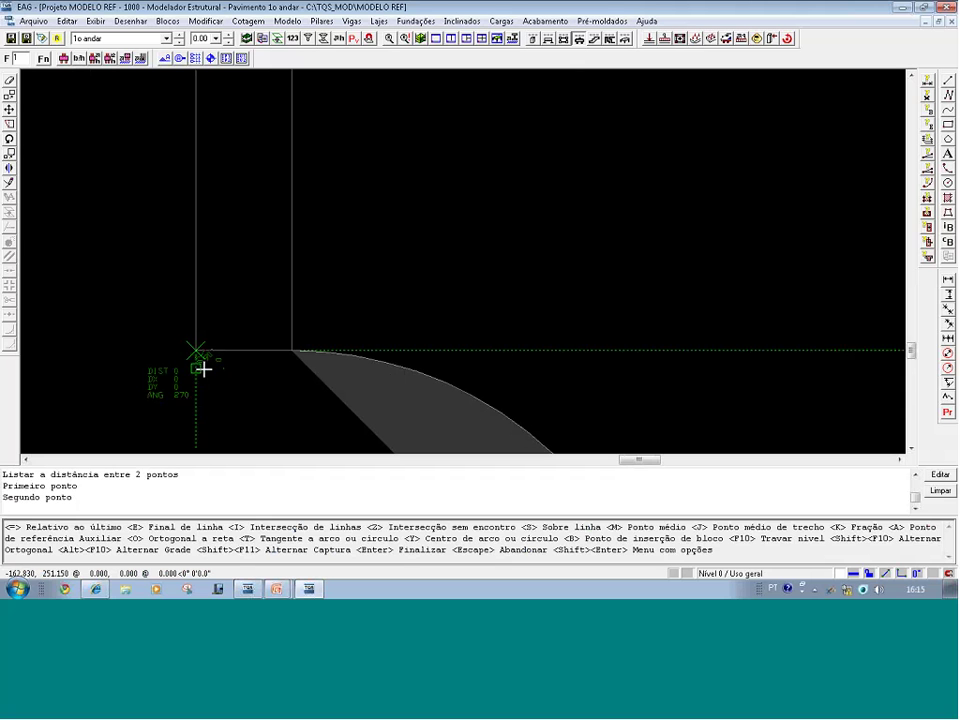
pyautogui.click(288, 351)
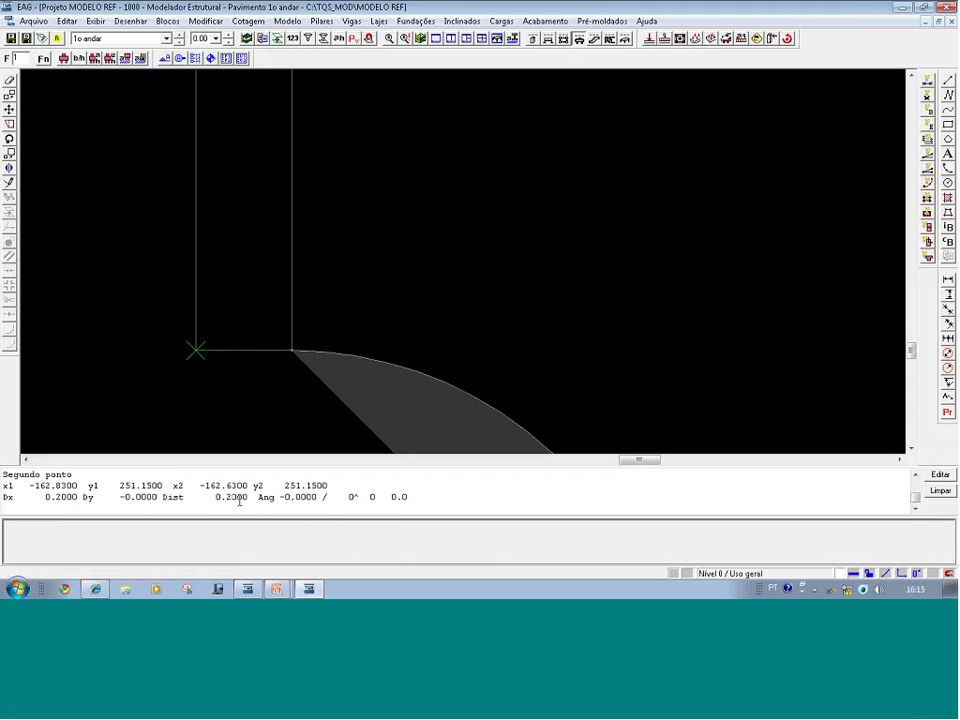
pyautogui.moveTo(242, 498); pyautogui.dragTo(215, 497)
# - Make the Arquitetura external reference the current drawing
pyautogui.click(262, 39)
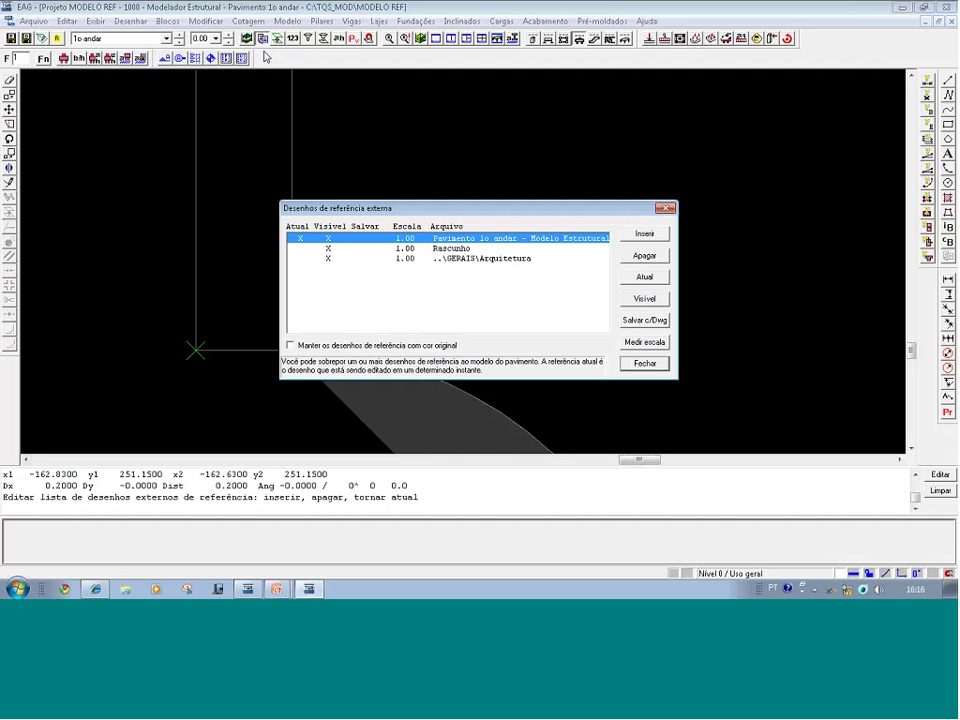
pyautogui.click(531, 259)
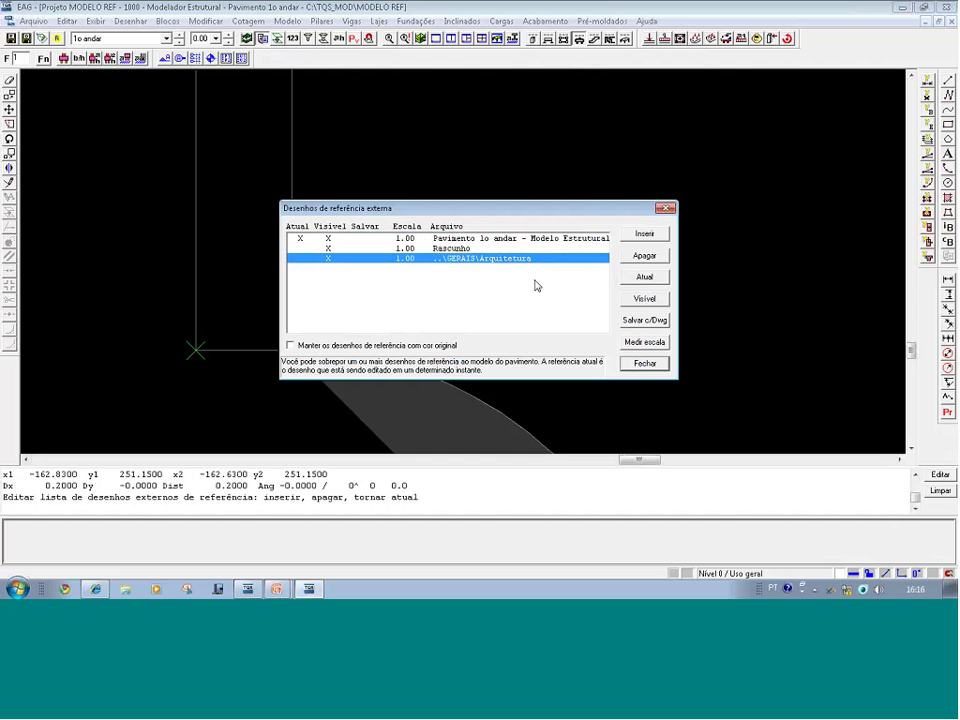
pyautogui.click(645, 280)
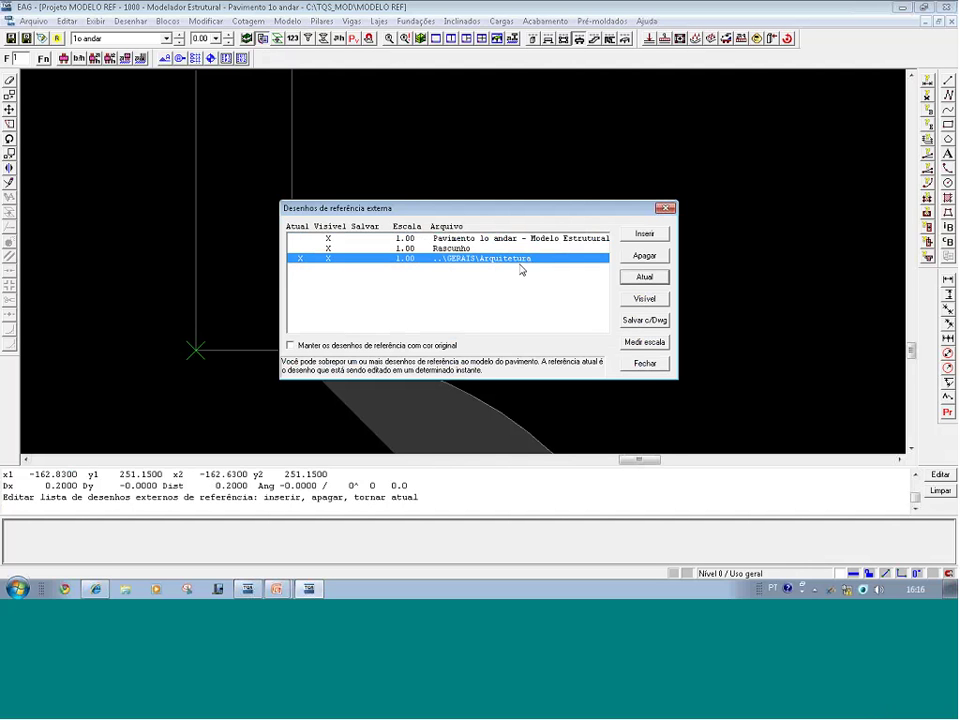
# - Rescale the Arquitetura reference by defining the distance between the two corners of the wall end beside the door as 20 cm
pyautogui.click(639, 343)
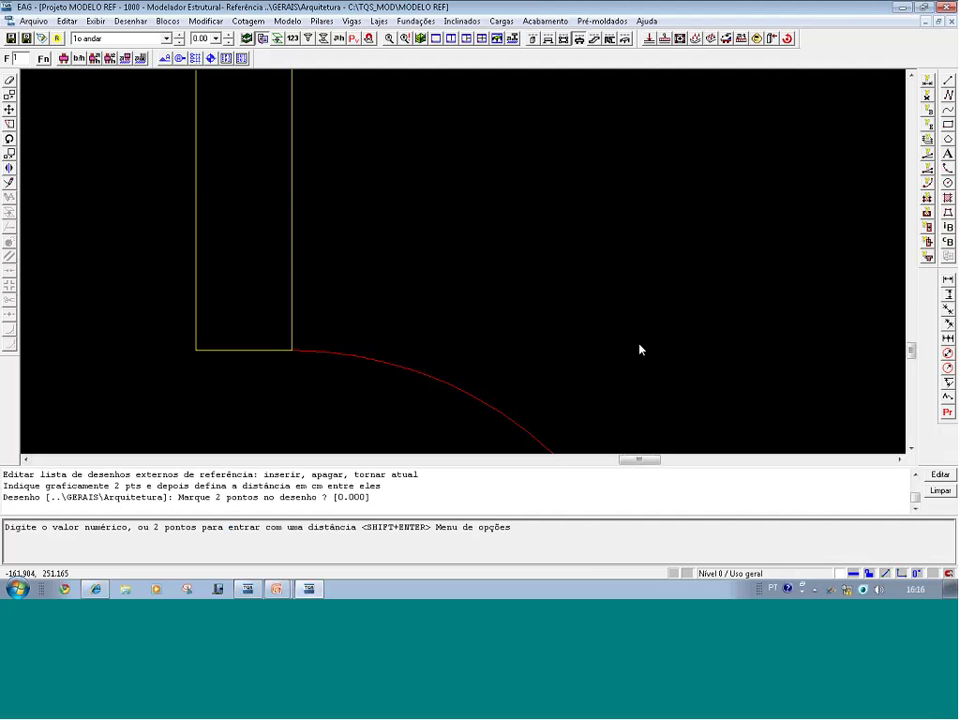
pyautogui.click(195, 350)
pyautogui.click(293, 351)
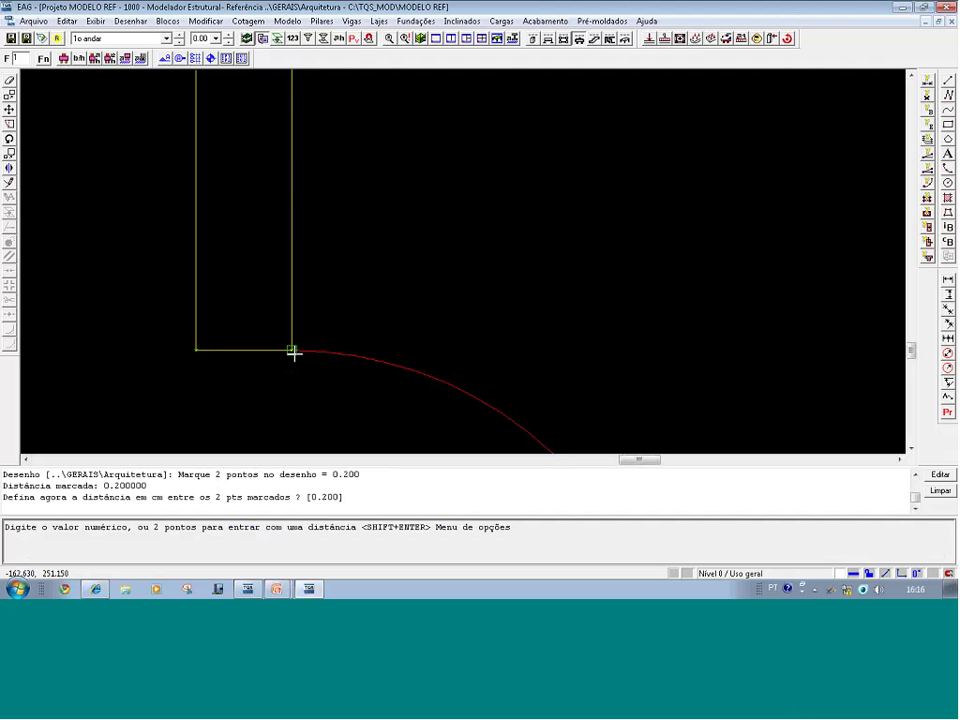
pyautogui.write('20')
pyautogui.press('Return')
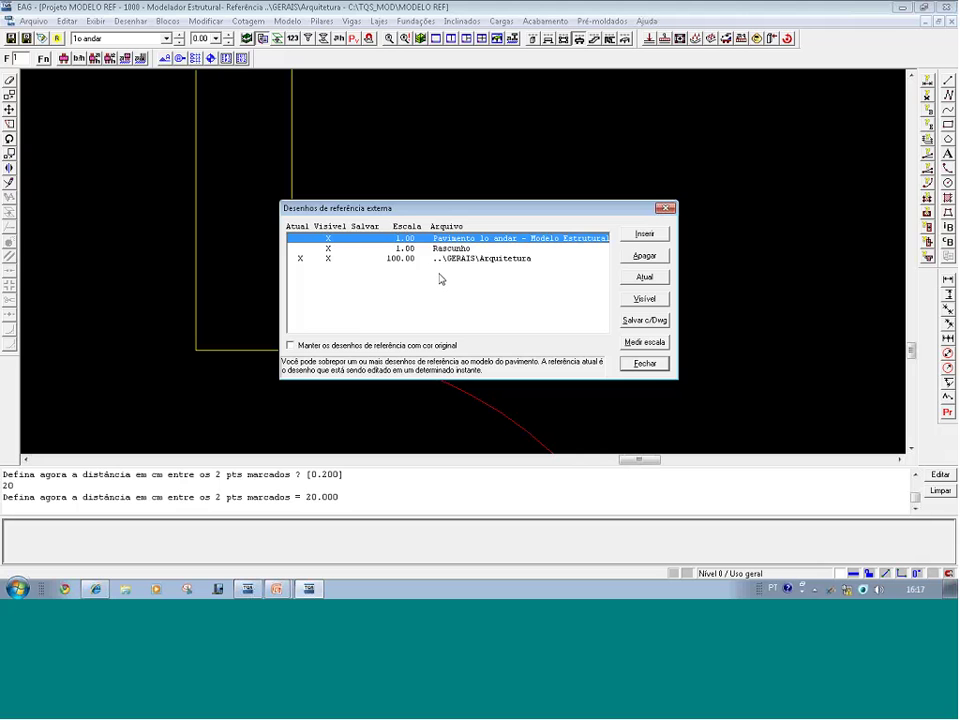
pyautogui.click(645, 364)
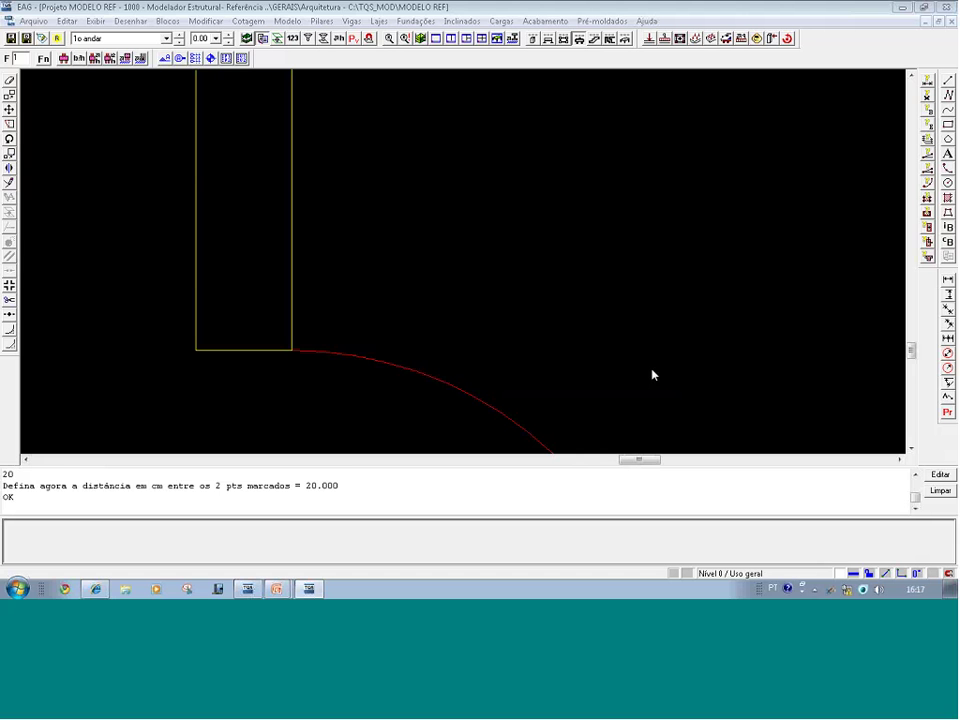
pyautogui.press('F8')
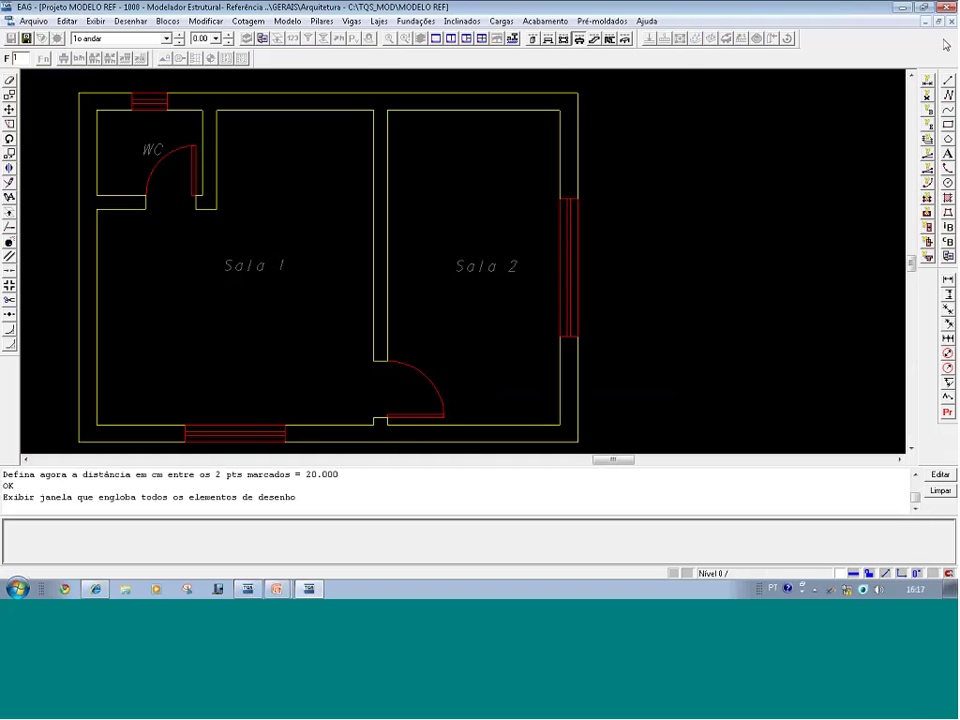
# - List the coordinates of the architectural plan's lower-left outer corner and highlight the resulting values in the message log
pyautogui.click(928, 96)
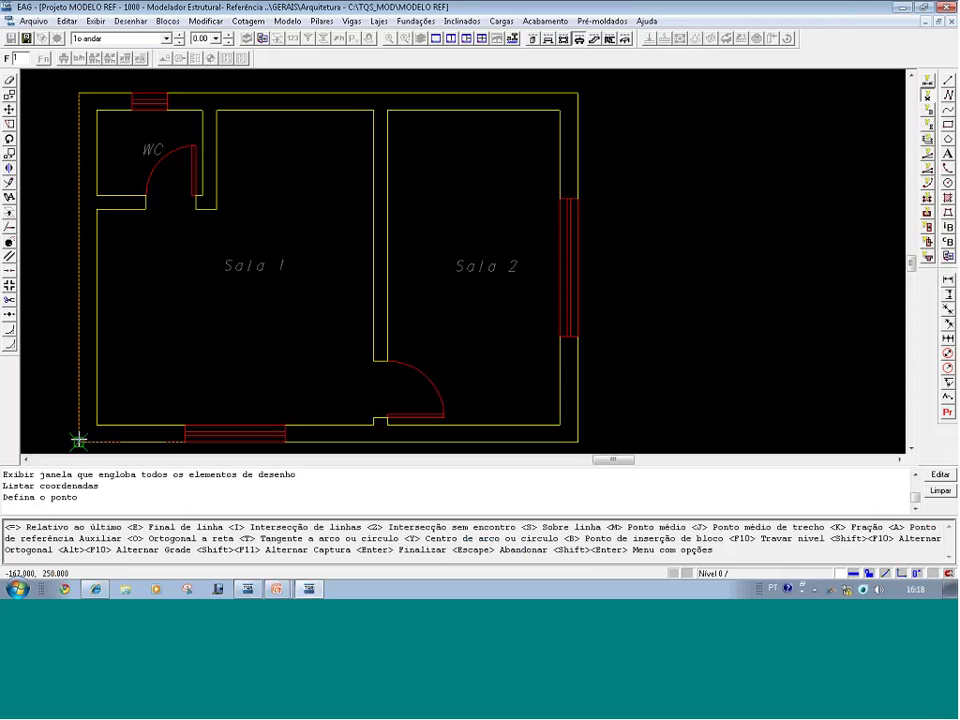
pyautogui.click(79, 440)
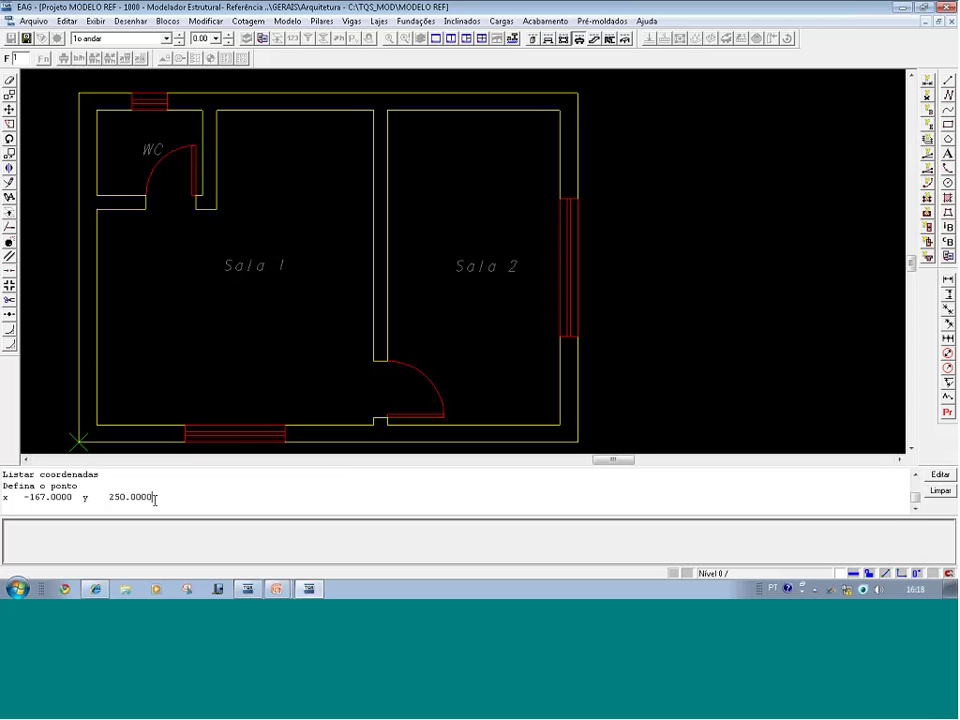
pyautogui.moveTo(153, 497); pyautogui.dragTo(31, 497)
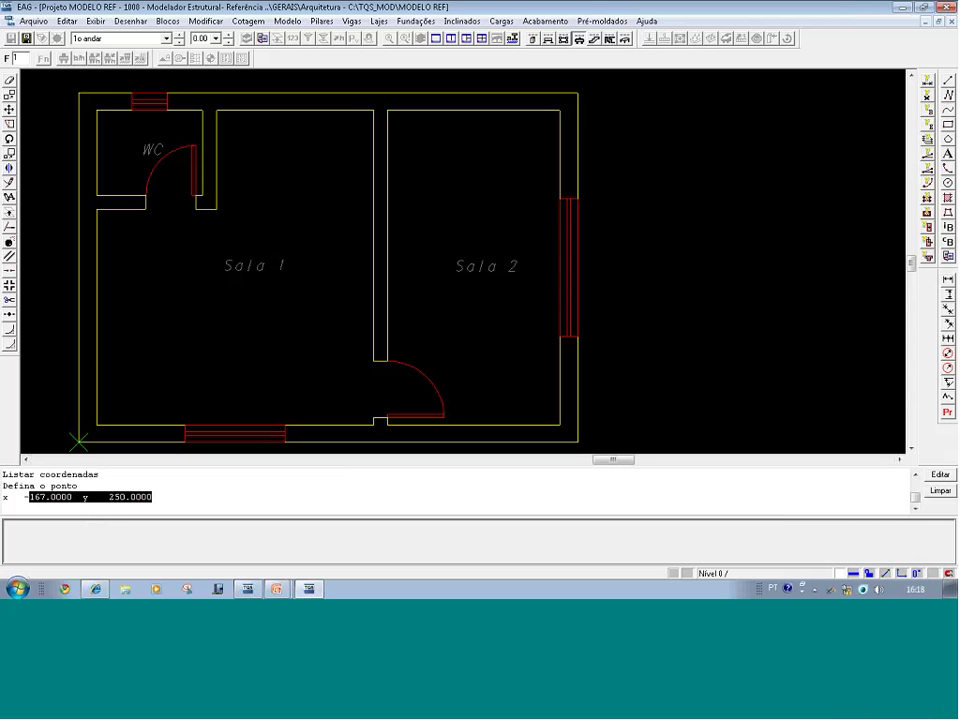
# - Select the whole architectural plan with a crossing window, and clear the selection
pyautogui.click(650, 208)
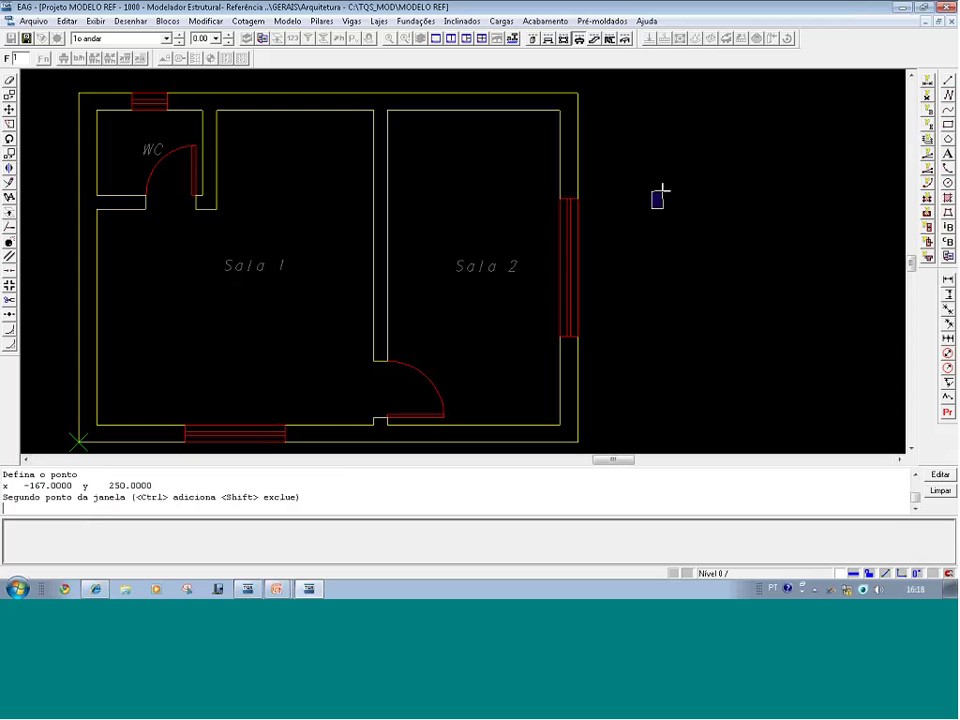
pyautogui.scroll(-2, 660, 166)
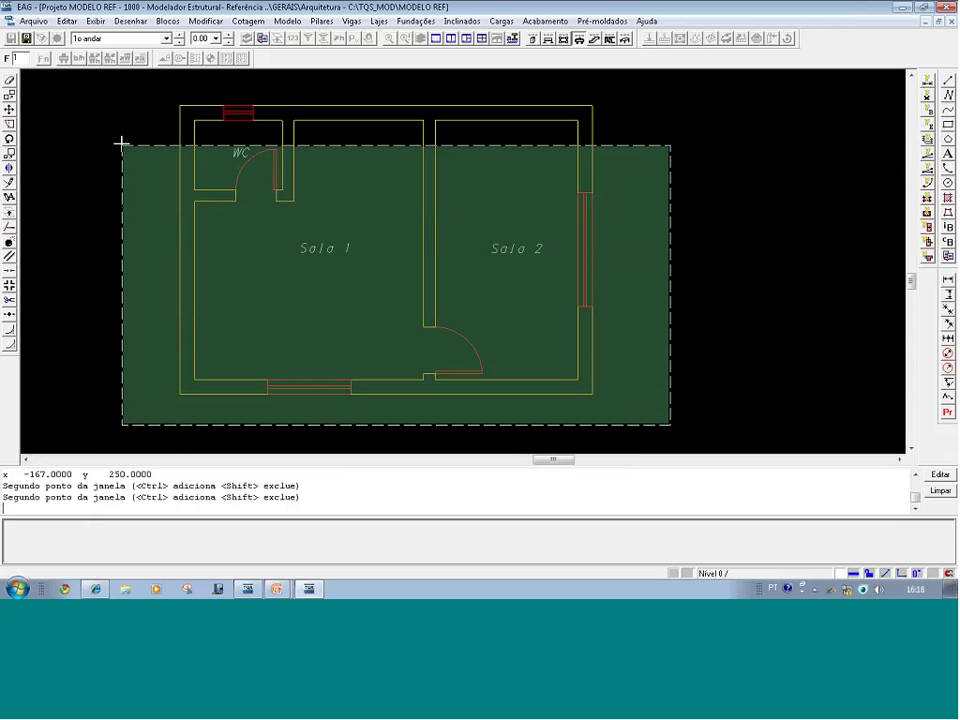
pyautogui.click(115, 94)
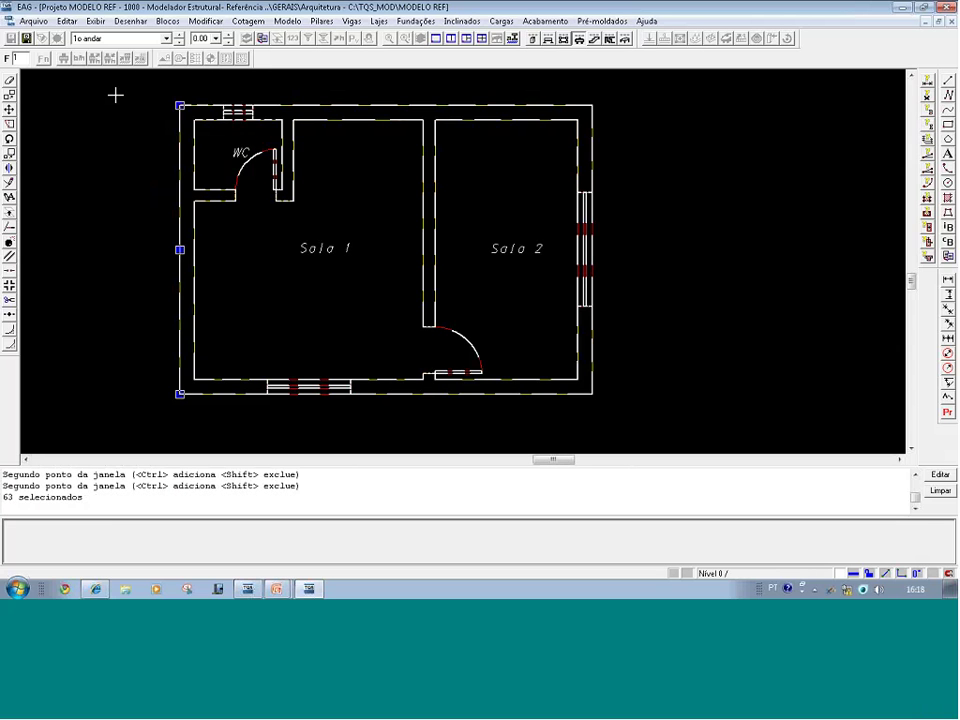
pyautogui.press('Escape')
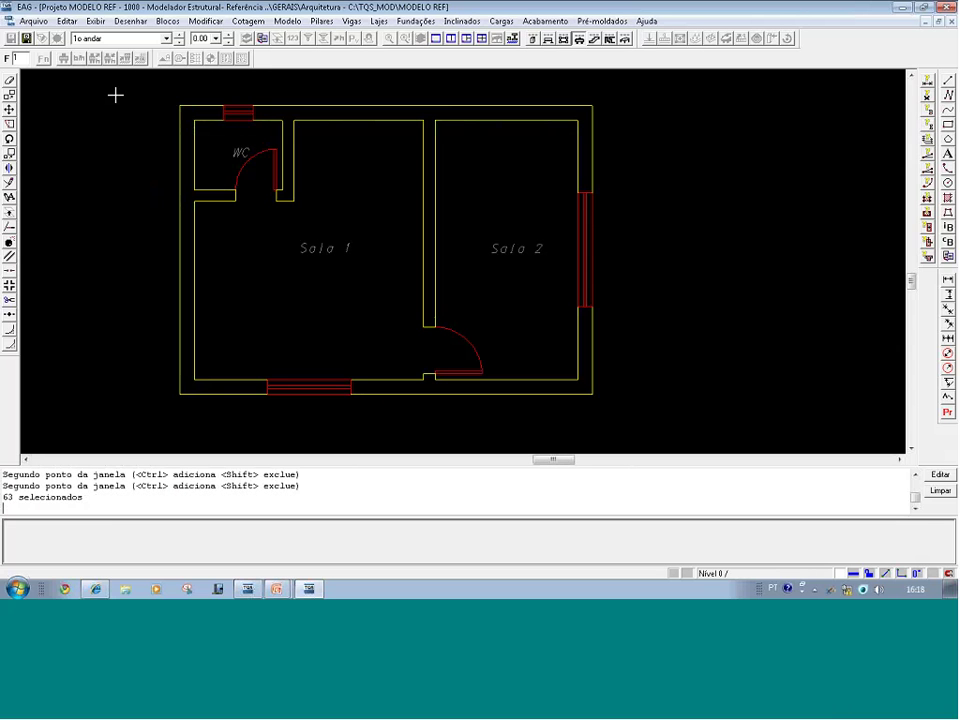
# - Select the window symbol in Sala 2's outer wall with a crossing selection window, repeat it, and clear the selection
pyautogui.click(618, 274)
pyautogui.click(552, 231)
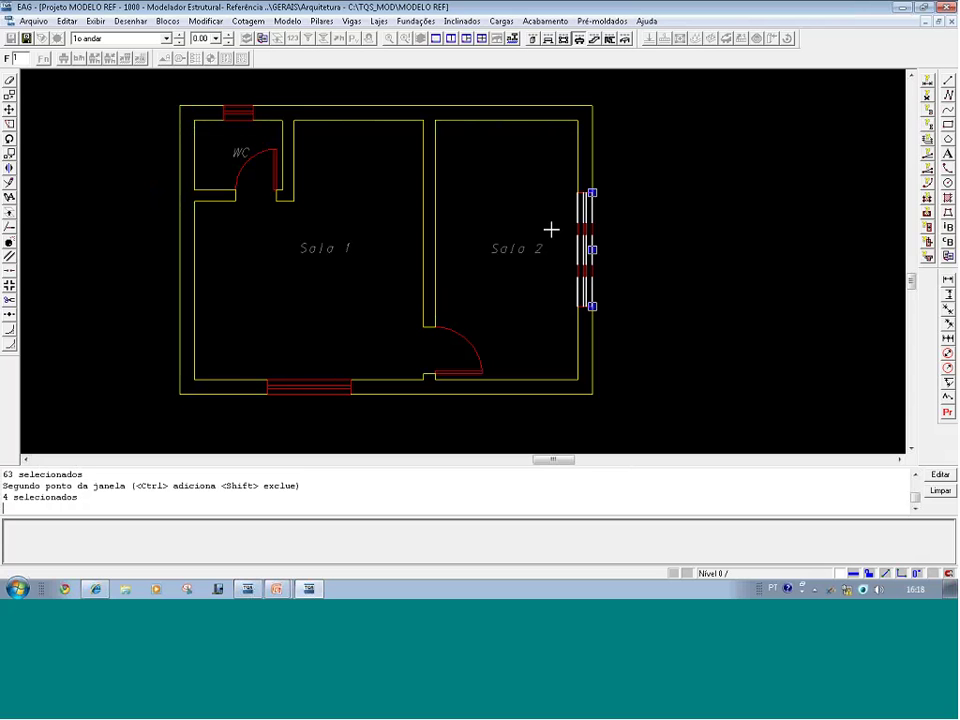
pyautogui.press('Escape')
pyautogui.click(652, 264)
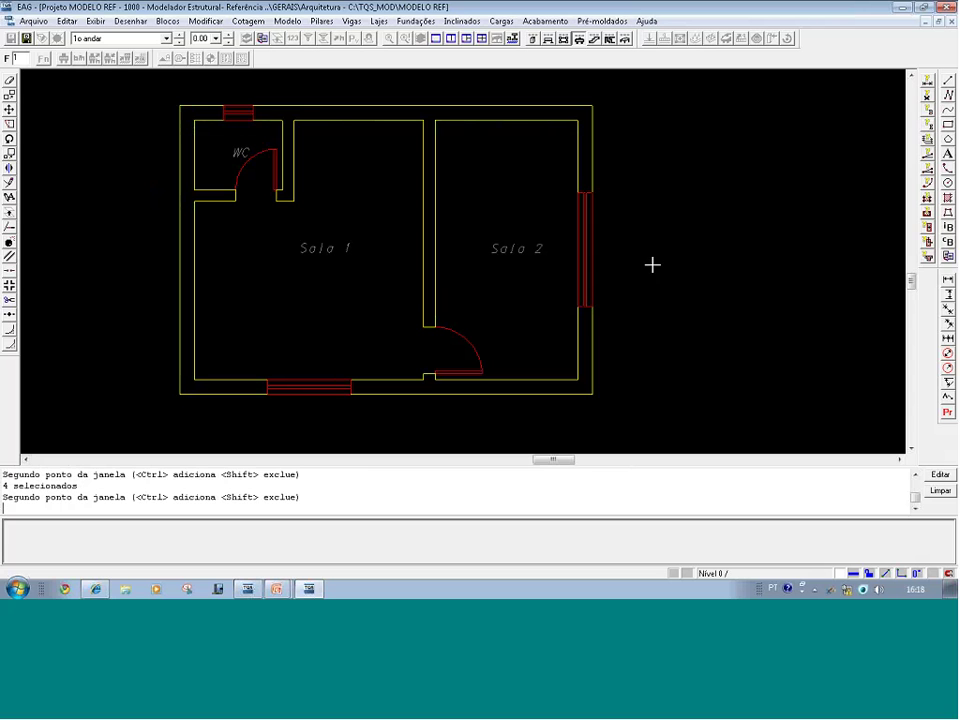
pyautogui.click(585, 244)
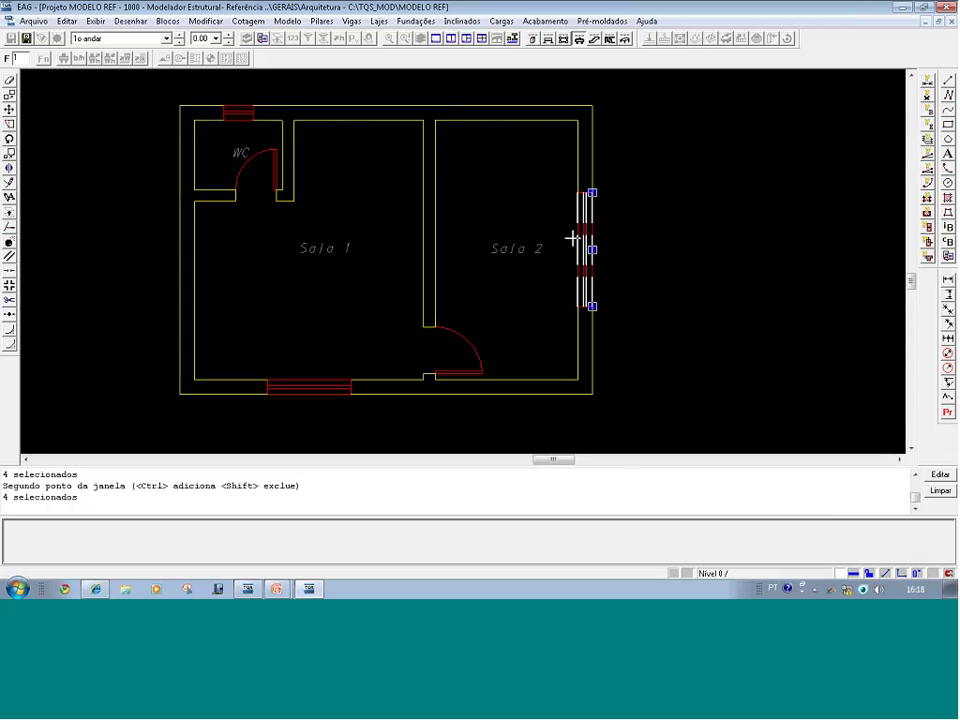
pyautogui.press('Escape')
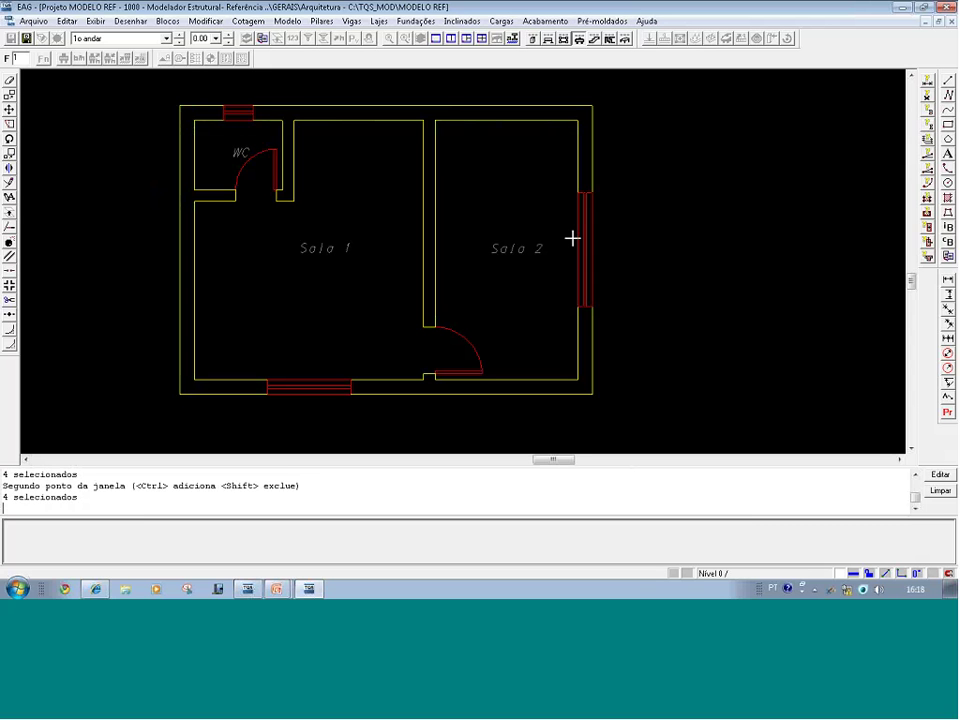
# - Try enclosing selection windows over the middle of Sala 2's window symbol, and one around its lower part
pyautogui.click(559, 264)
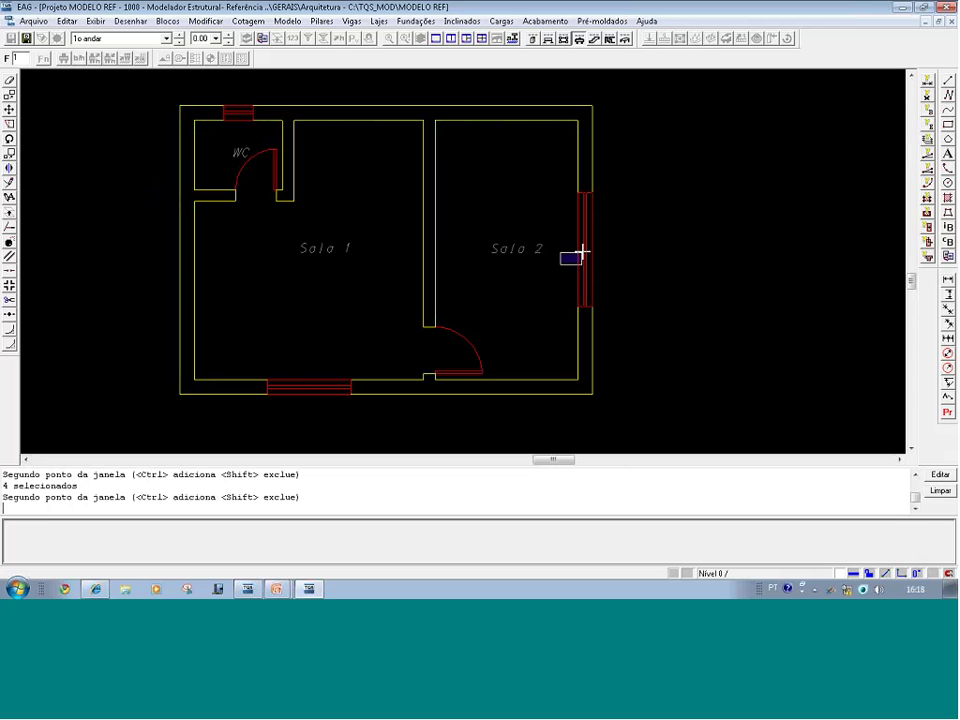
pyautogui.click(620, 233)
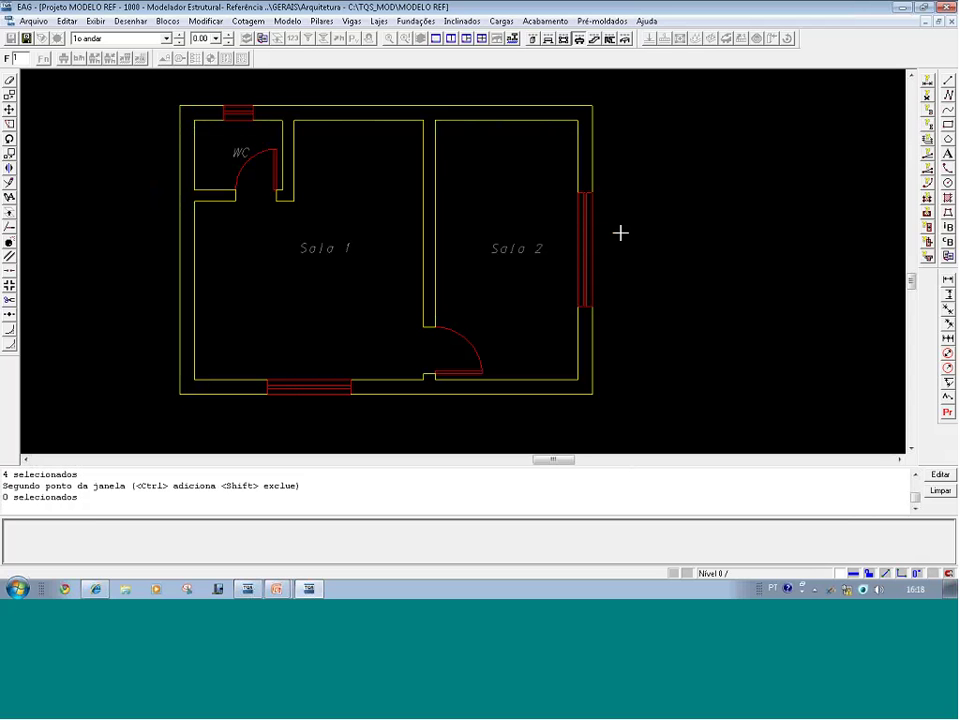
pyautogui.click(564, 256)
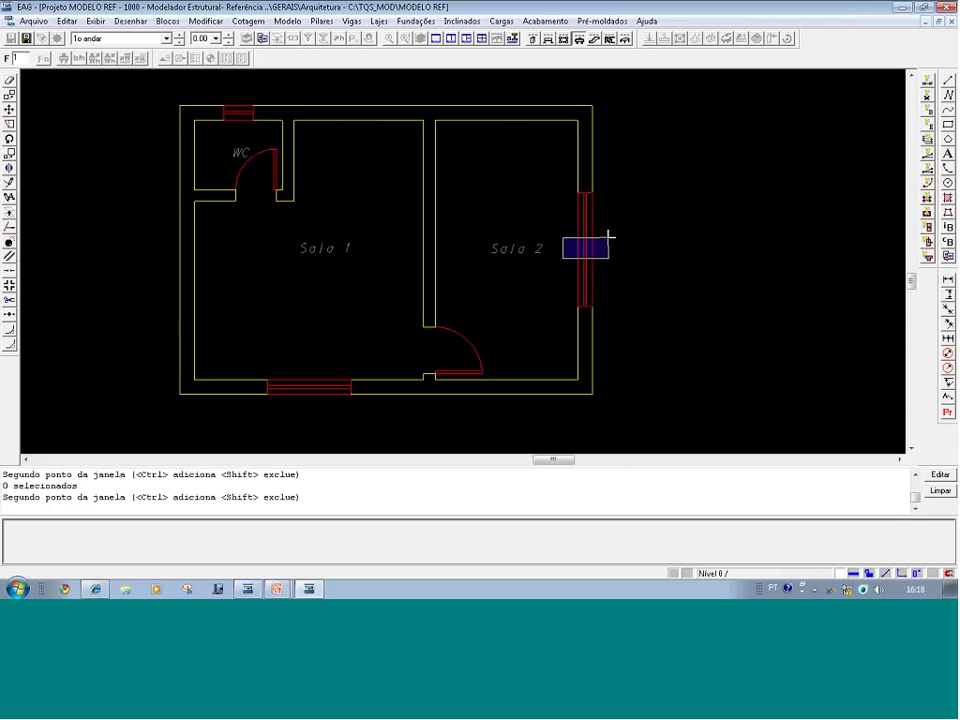
pyautogui.click(608, 236)
pyautogui.click(554, 255)
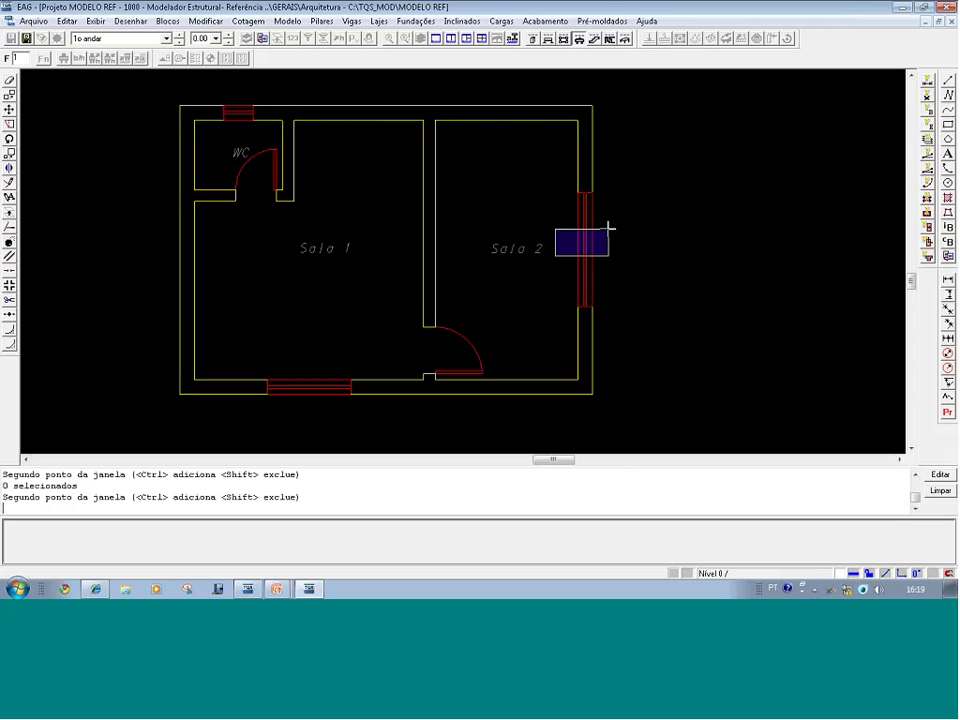
pyautogui.click(609, 228)
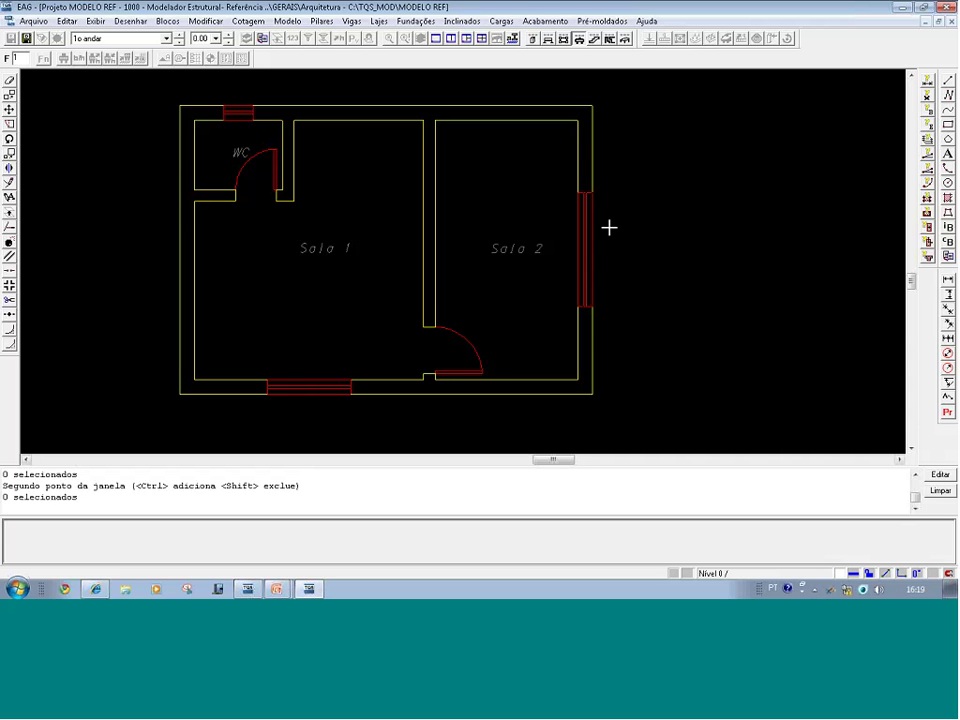
pyautogui.click(536, 341)
pyautogui.click(621, 195)
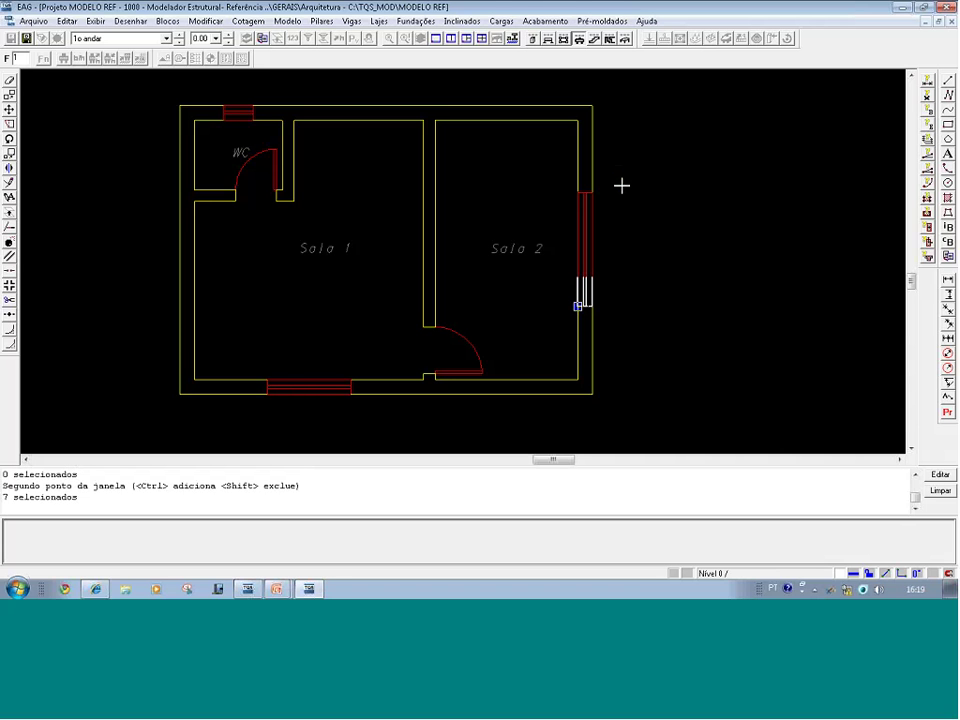
# - Select the whole architectural plan and move it from its lower-left outer corner to the origin 0,0
pyautogui.click(621, 185)
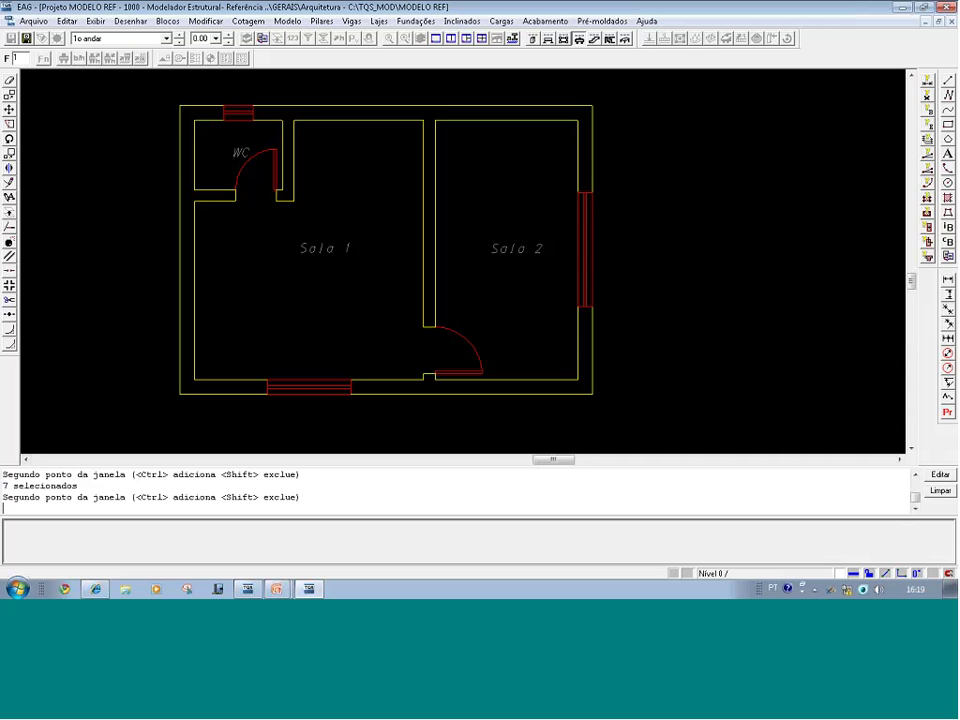
pyautogui.click(171, 87)
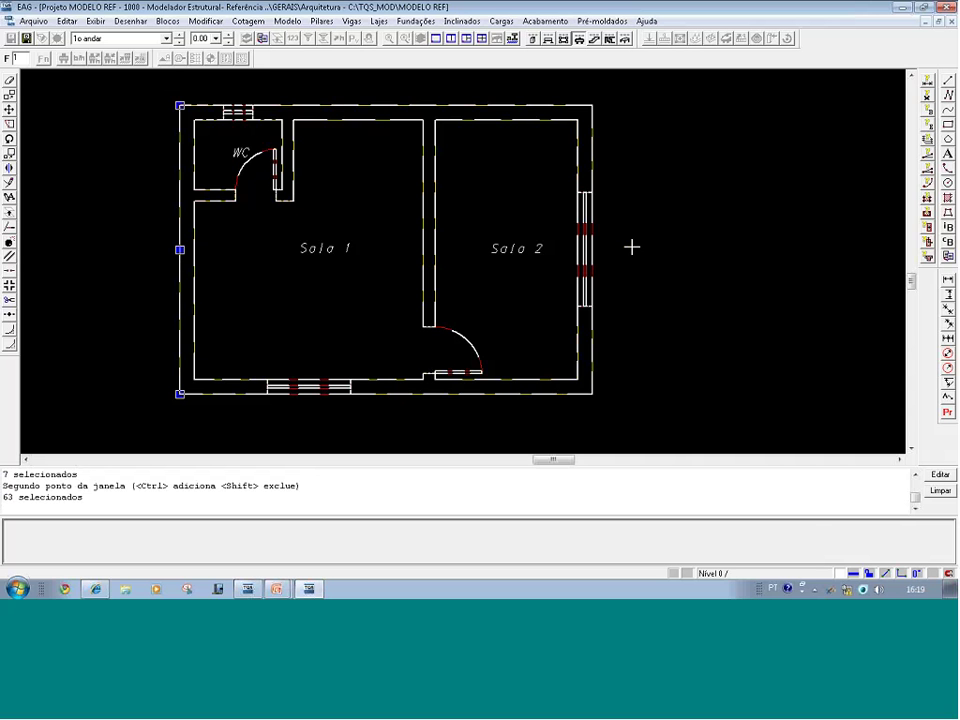
pyautogui.press('m')
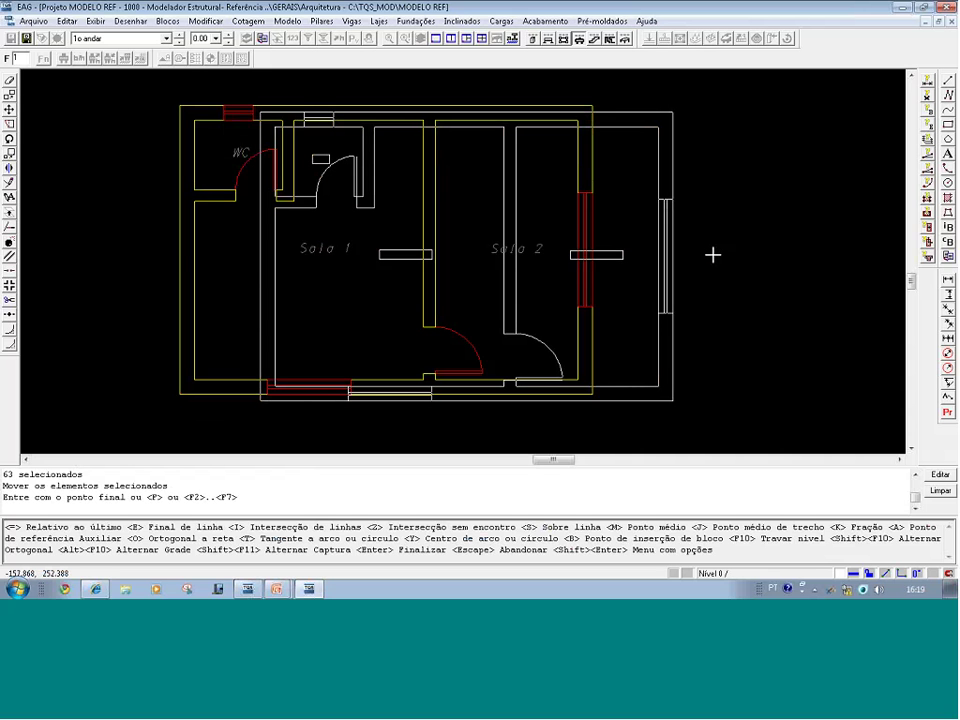
pyautogui.press('Escape')
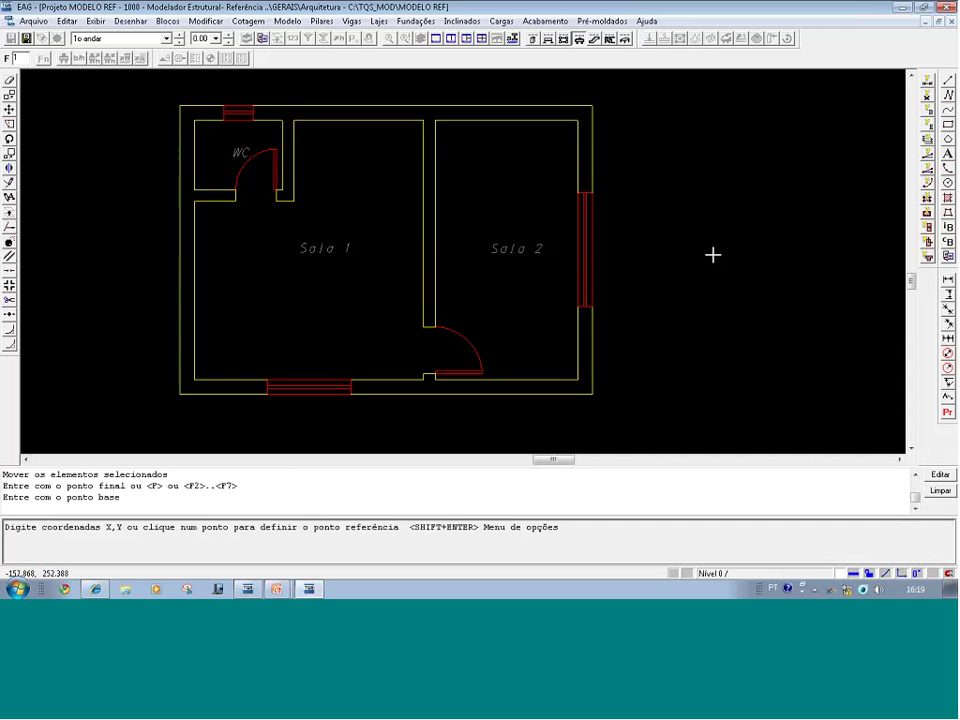
pyautogui.click(180, 397)
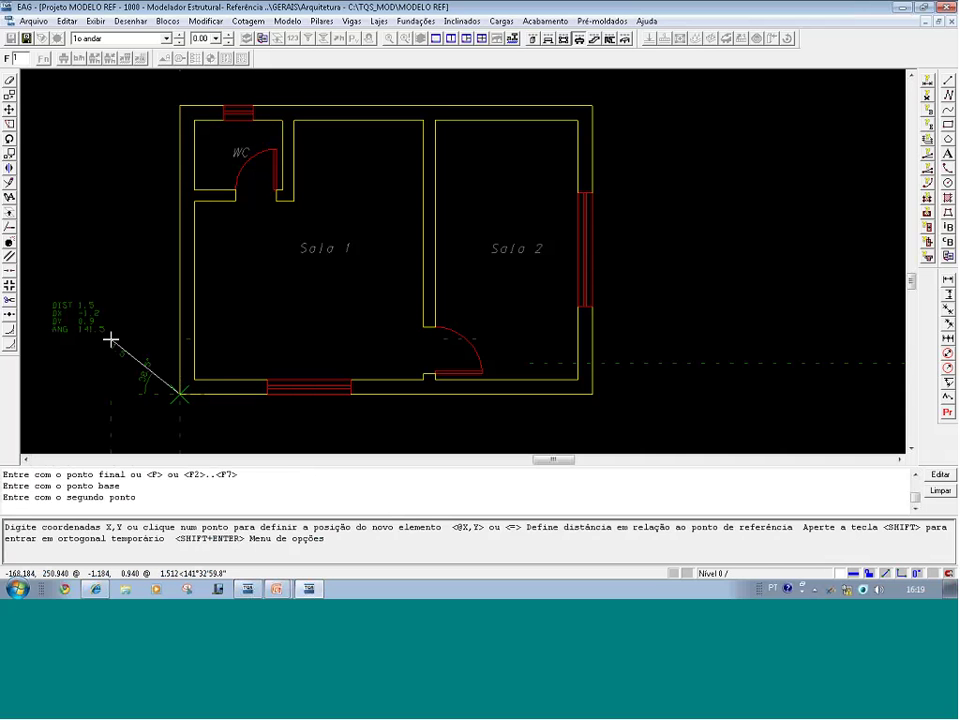
pyautogui.write('0,0')
pyautogui.press('Return')
# - Check the coordinates of the moved plan's lower-left outer corner
pyautogui.press('F8')
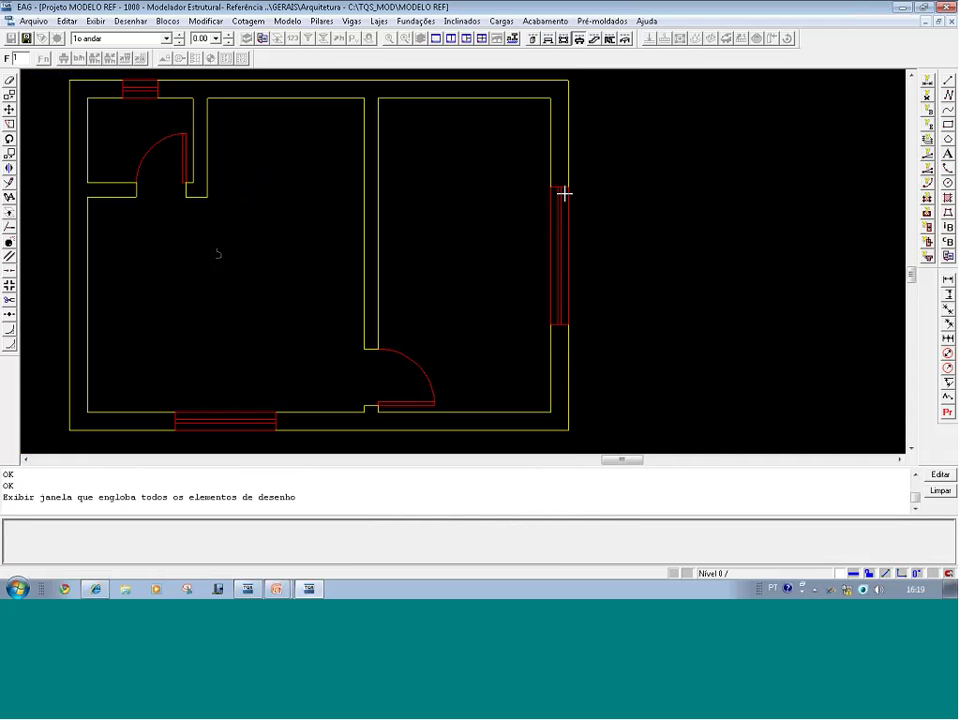
pyautogui.press('F8')
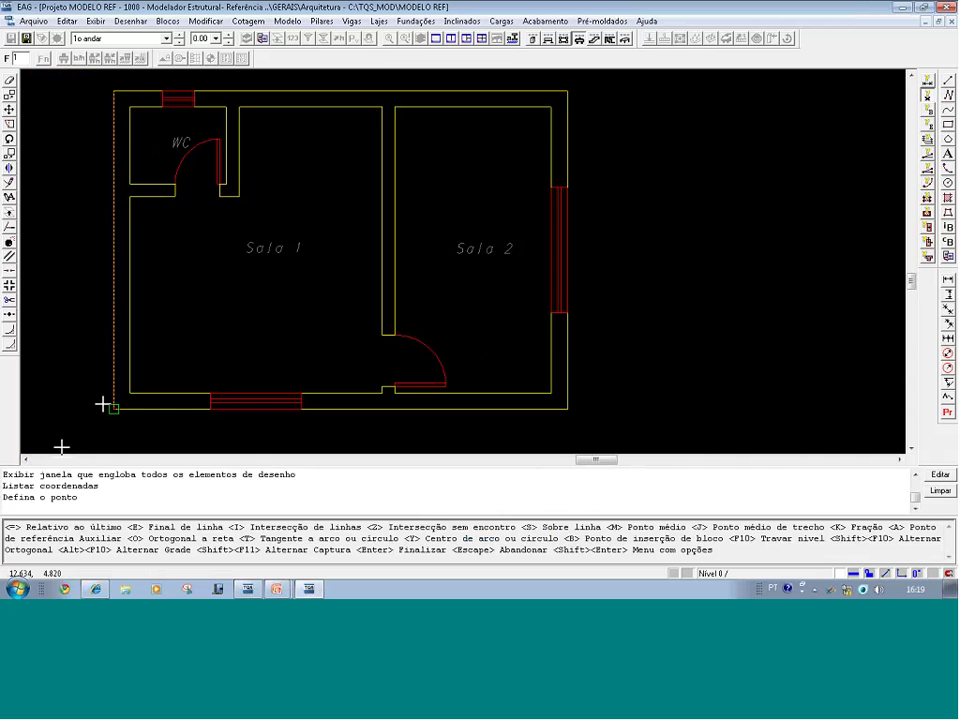
pyautogui.click(104, 404)
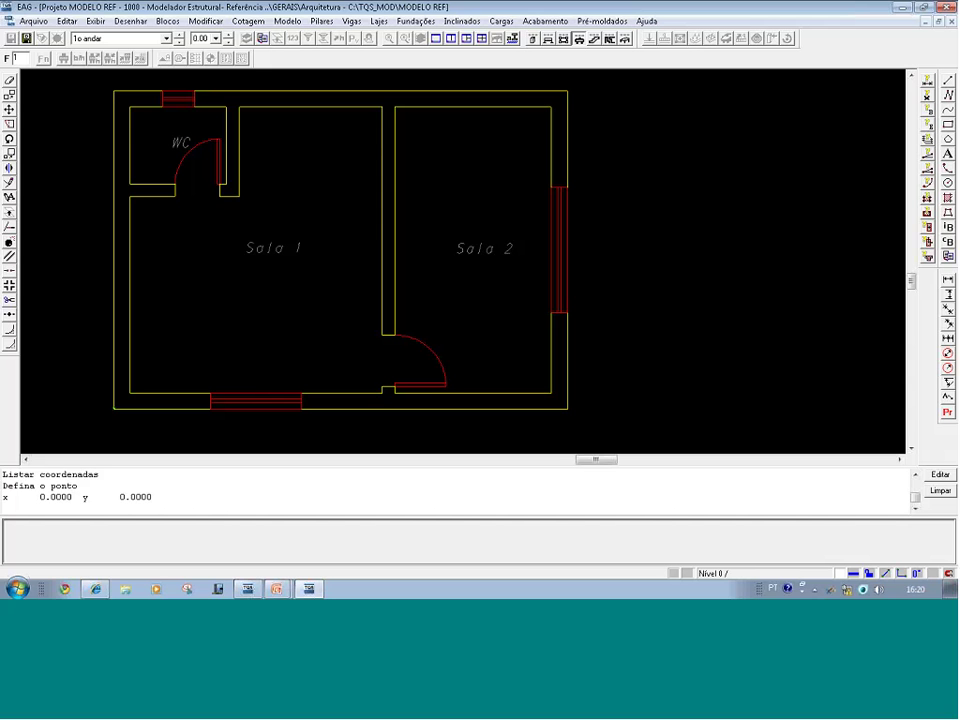
# - Make the Pavimento 1o andar - Modelo Estrutural drawing current again and display the whole floor plan
pyautogui.click(262, 39)
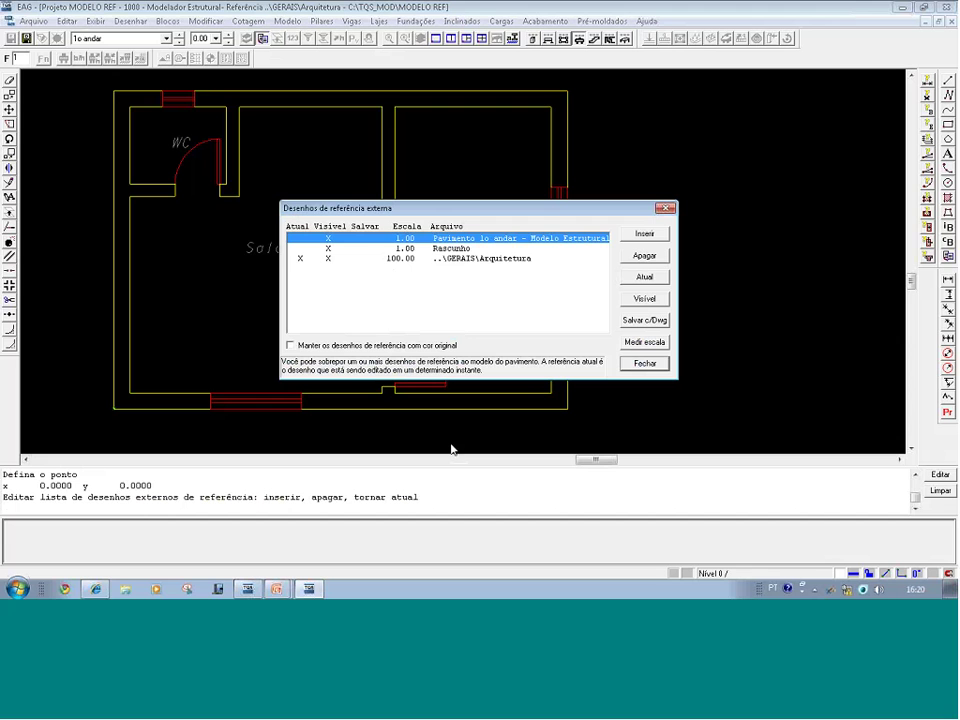
pyautogui.click(300, 239)
pyautogui.click(300, 259)
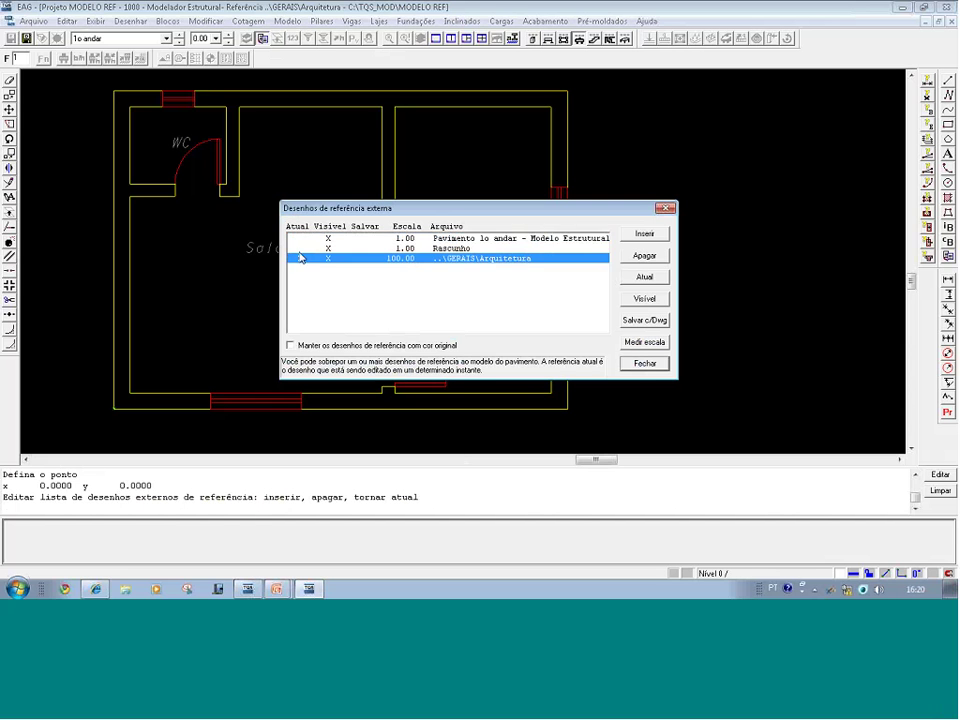
pyautogui.click(300, 239)
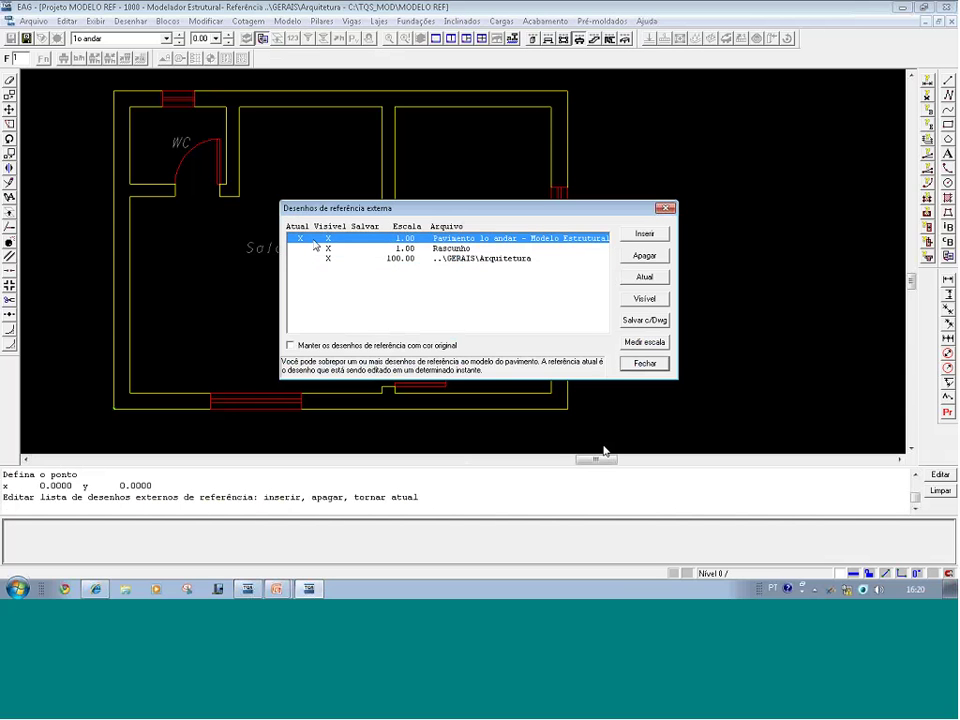
pyautogui.click(632, 364)
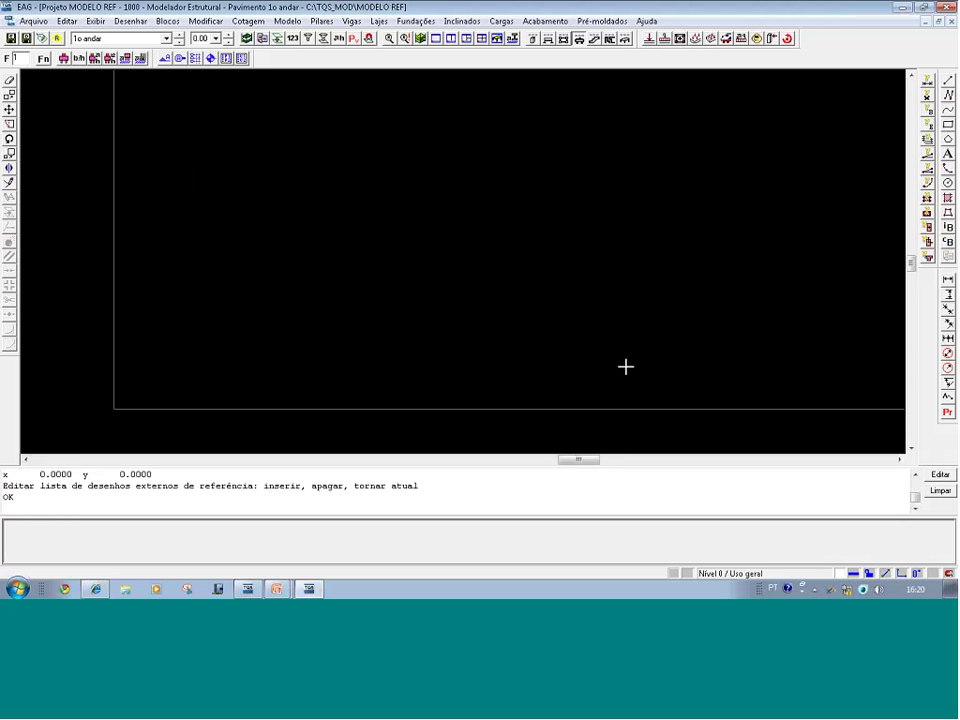
pyautogui.press('Home')
pyautogui.press('Home')
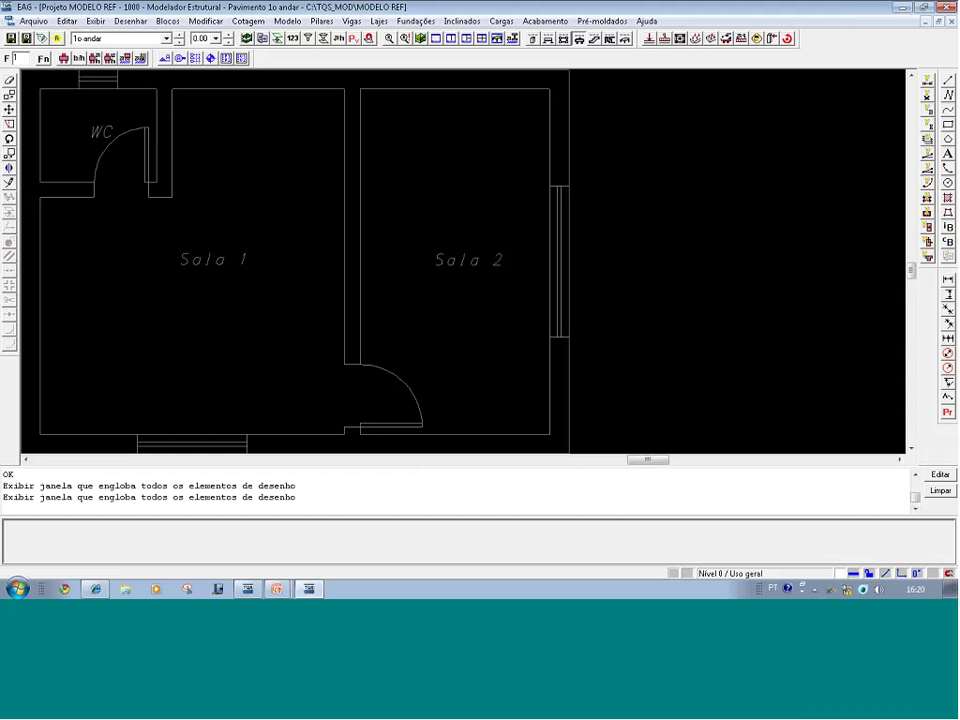
# - Review the column, beam, slab and foundation tool sets one after another
pyautogui.click(534, 40)
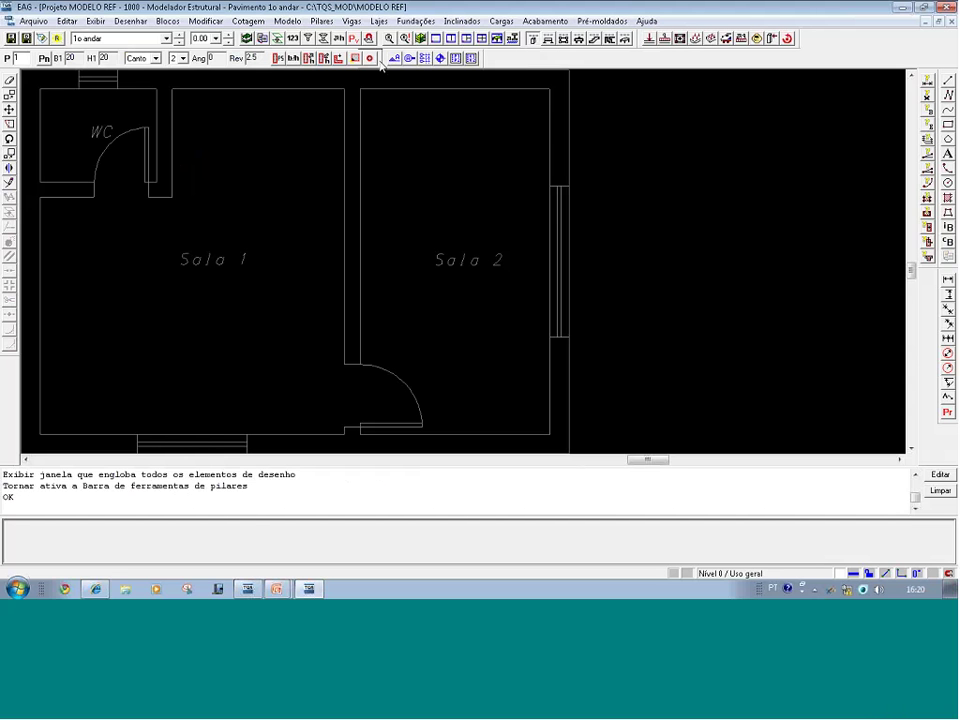
pyautogui.click(549, 44)
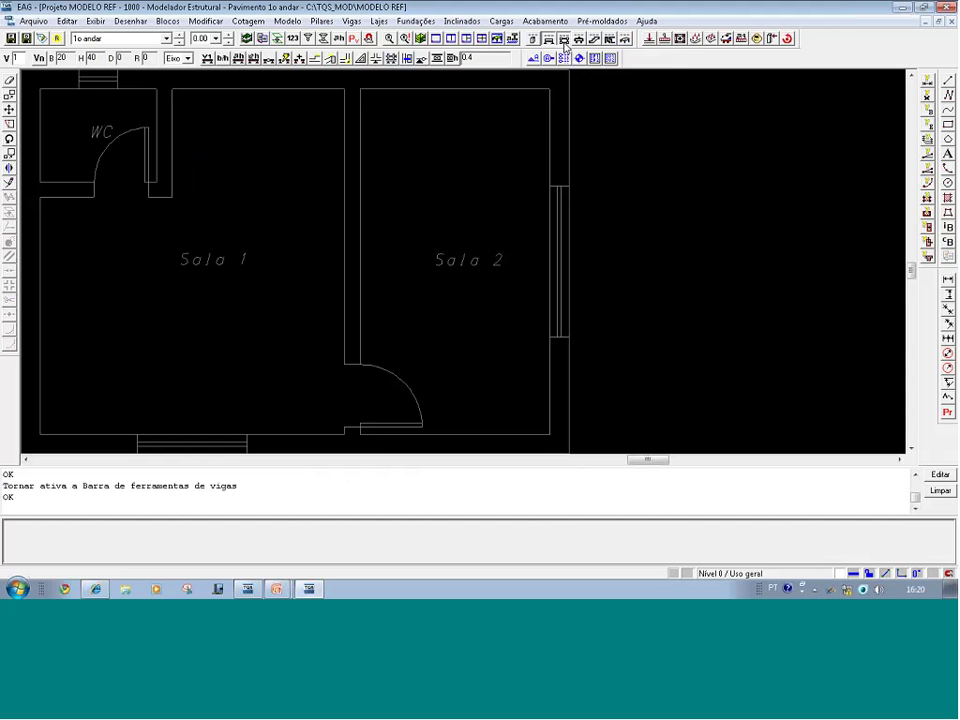
pyautogui.click(563, 40)
pyautogui.click(578, 39)
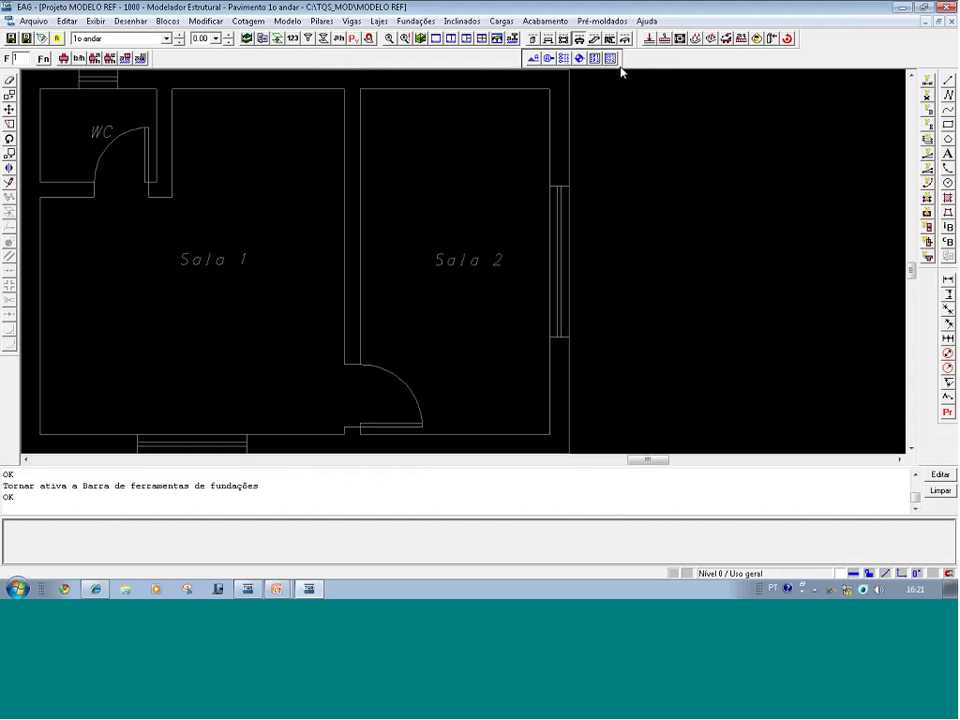
# - Relocate the group of six blue tools to the end of the upper tool row and activate the column tools
pyautogui.moveTo(618, 62); pyautogui.dragTo(892, 48)
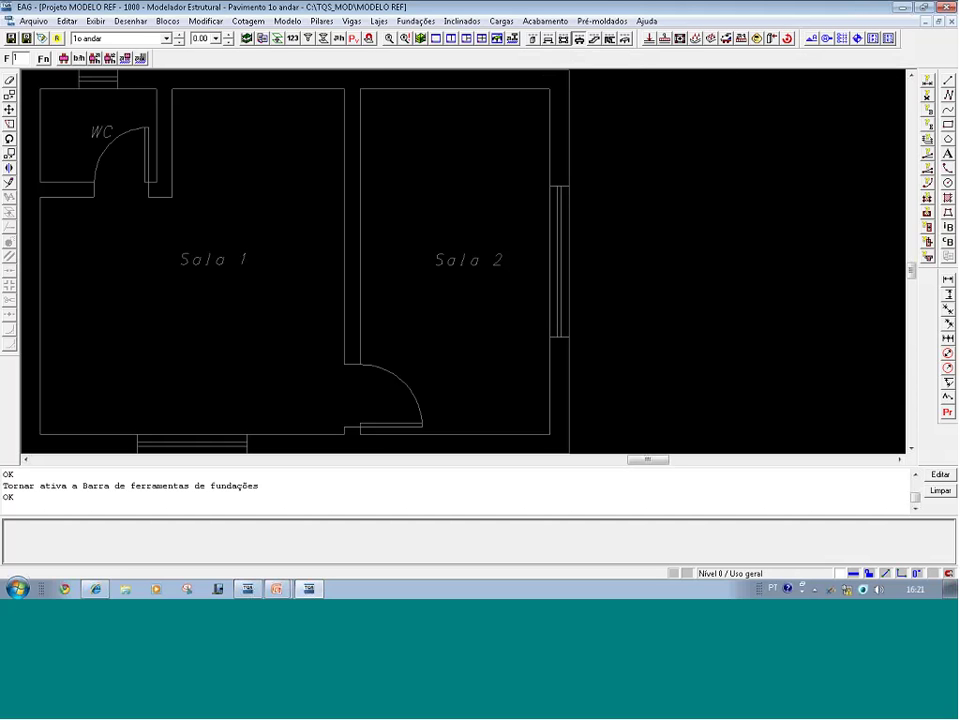
pyautogui.click(533, 38)
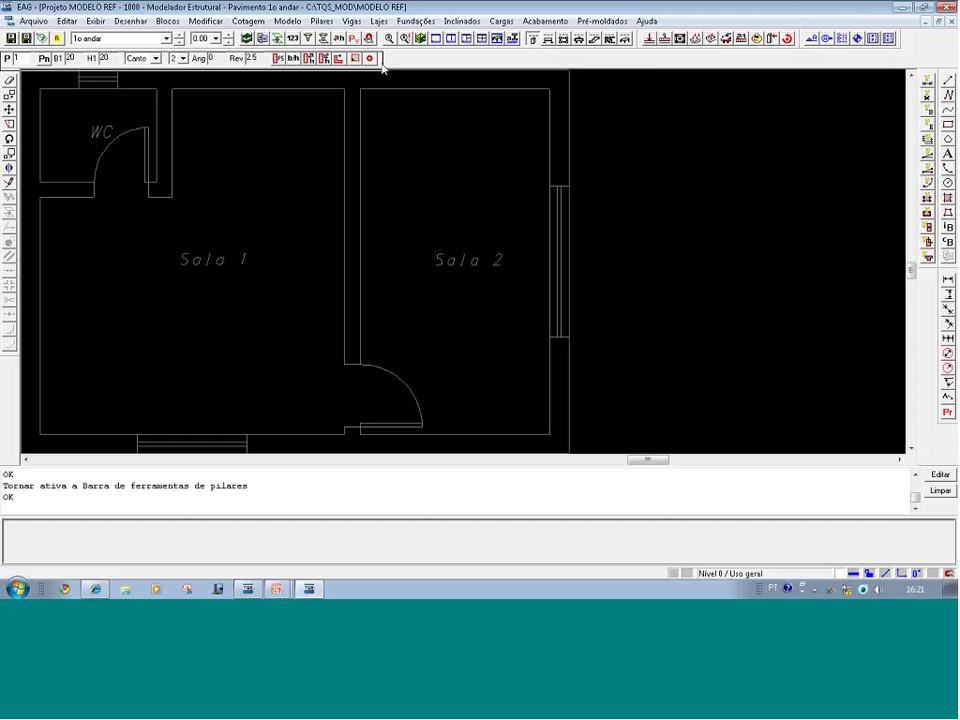
# - Define the column data for insertion: rectangular 20 x 20 cm section, inserted by corner 4, with 2.5 cm cover
pyautogui.moveTo(383, 68)
pyautogui.mouseDown()
pyautogui.moveTo(401, 98)
pyautogui.moveTo(380, 88)
pyautogui.moveTo(358, 49)
pyautogui.moveTo(337, 53)
pyautogui.moveTo(360, 44)
pyautogui.mouseUp()
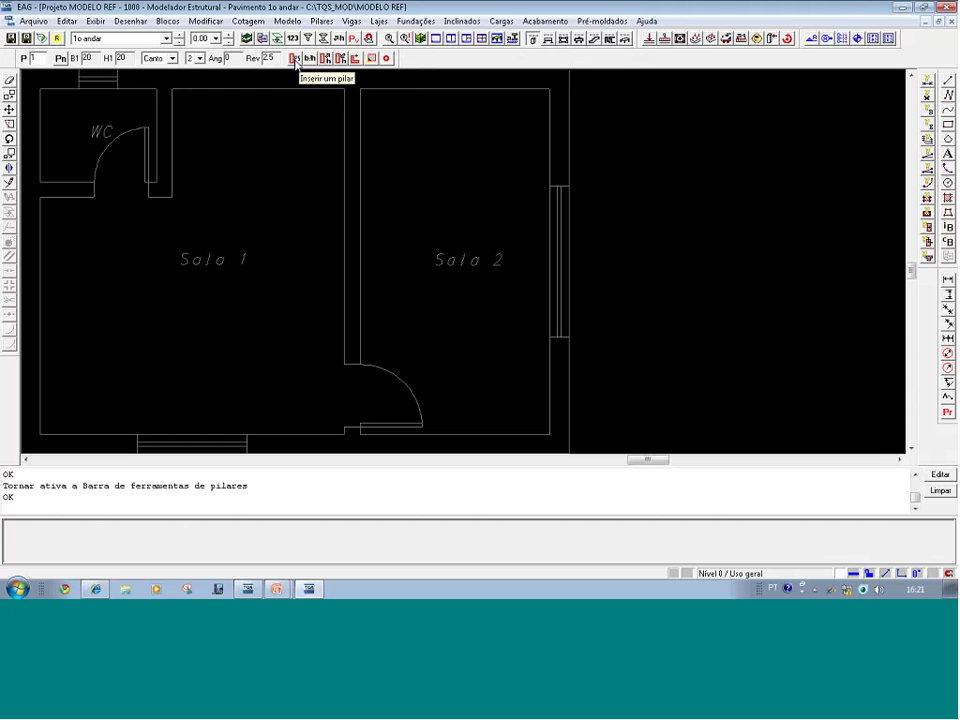
pyautogui.click(295, 60)
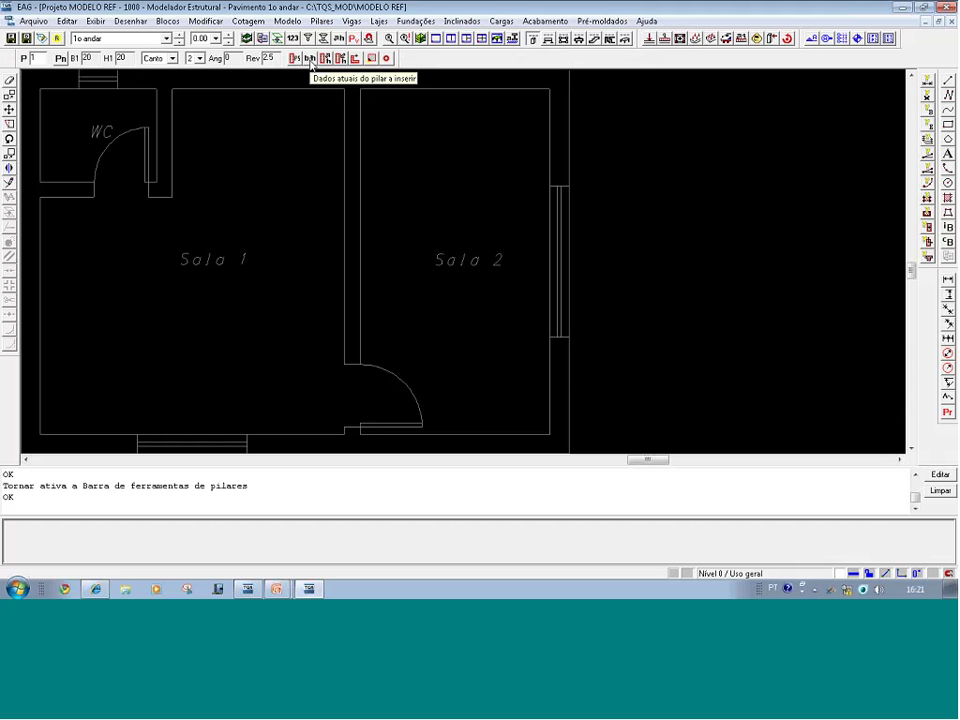
pyautogui.click(310, 59)
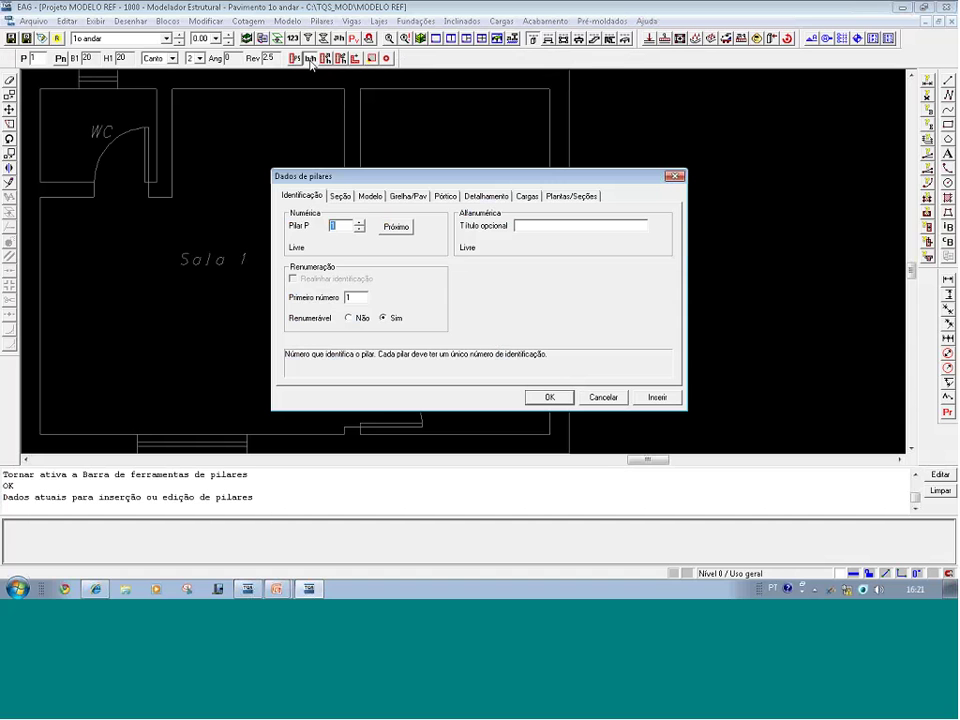
pyautogui.click(340, 196)
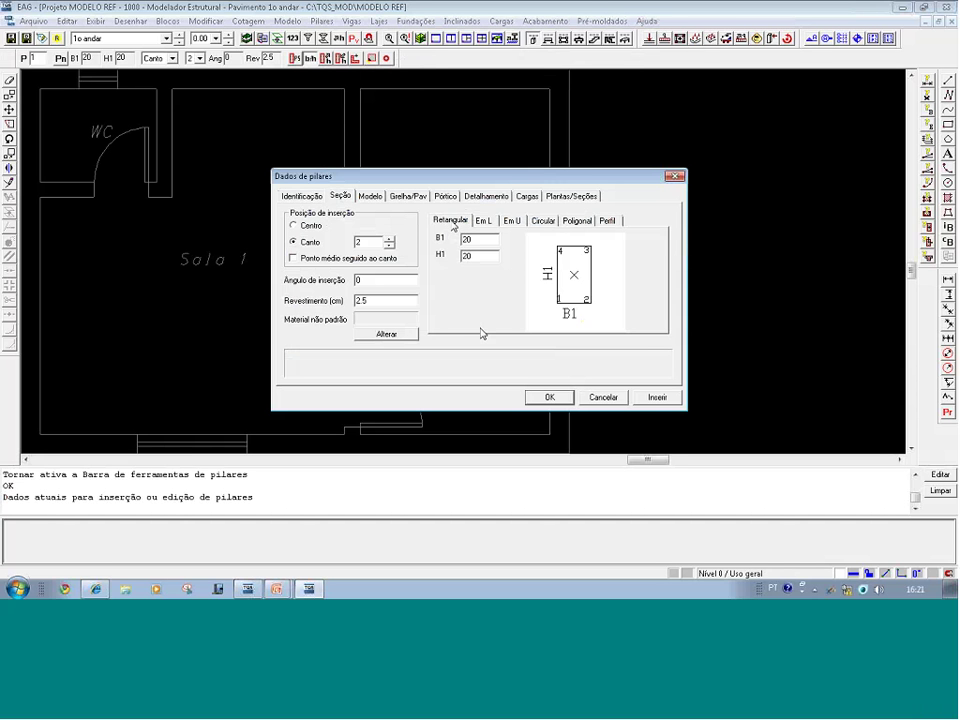
pyautogui.click(476, 240)
pyautogui.click(481, 258)
pyautogui.click(389, 239)
pyautogui.click(389, 239)
pyautogui.click(383, 302)
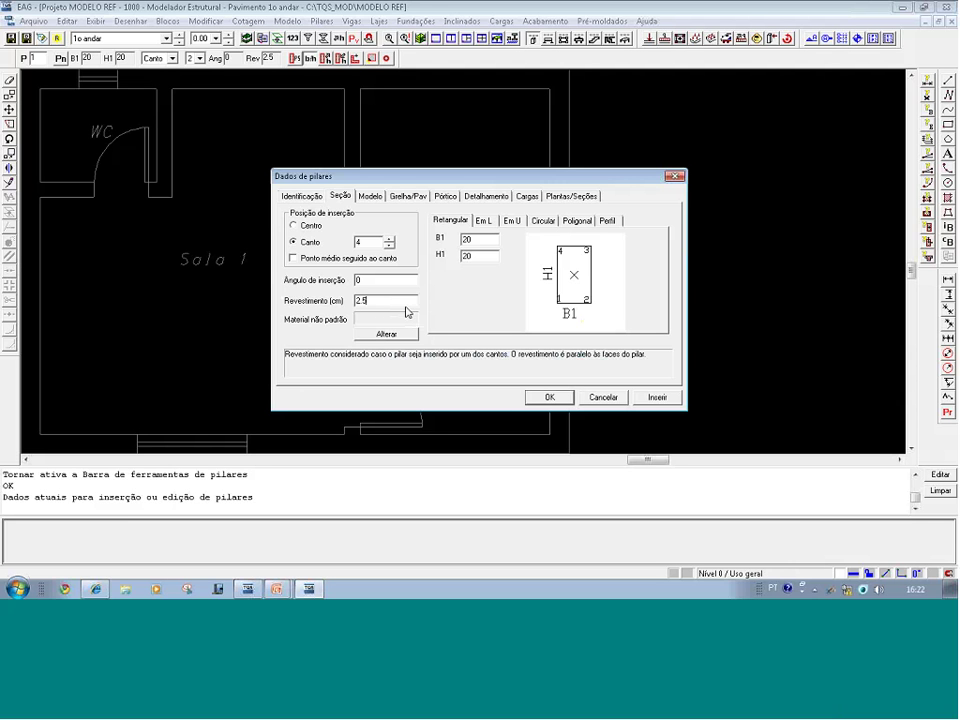
pyautogui.click(657, 397)
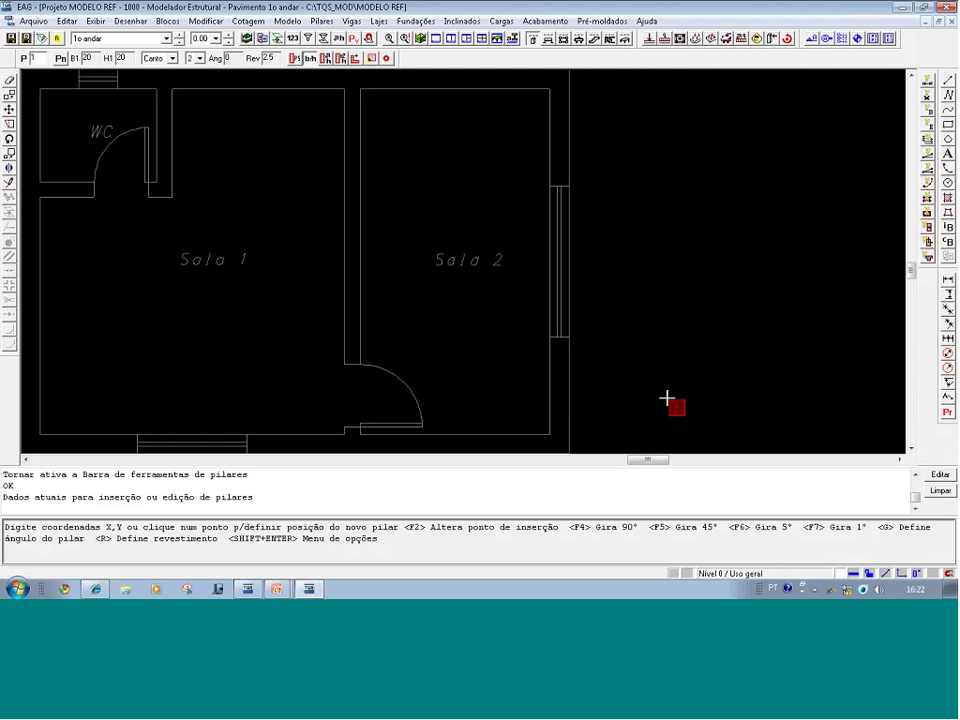
# - Insert the first 20 x 20 cm column at the plan's upper-left outer corner, beside the WC
pyautogui.press('F2')
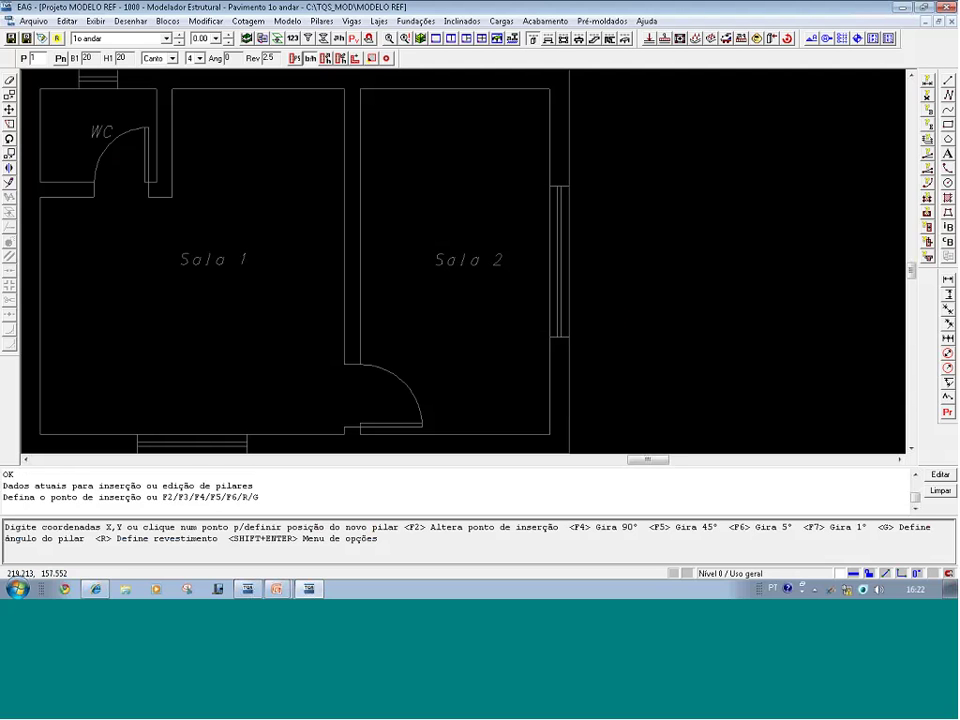
pyautogui.press('F8')
pyautogui.click(111, 156)
pyautogui.click(45, 88)
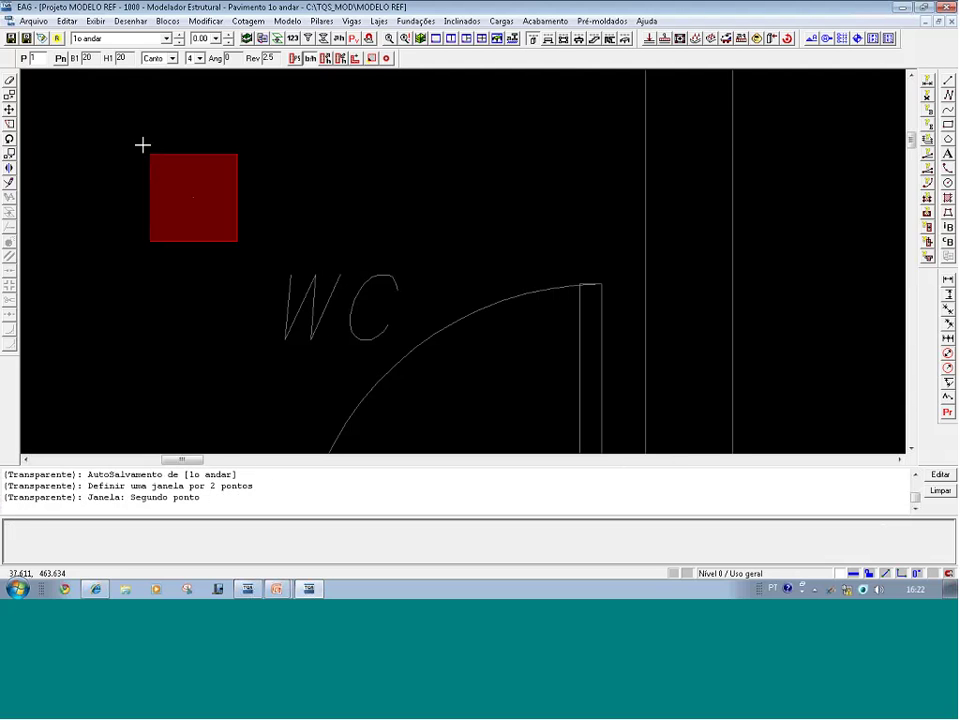
pyautogui.press('pagedown')
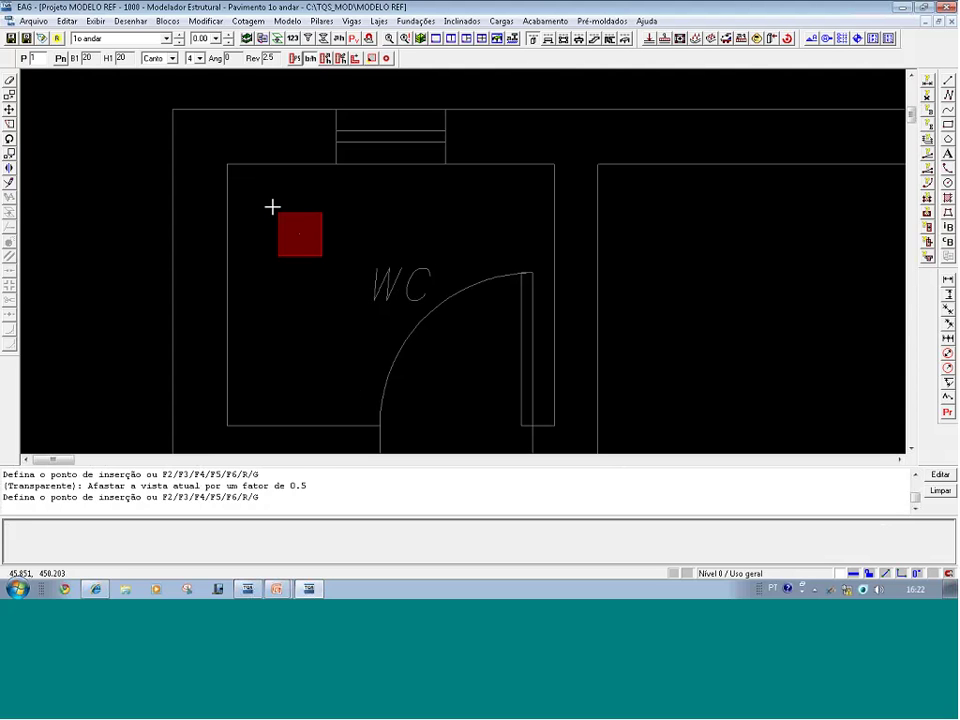
pyautogui.press('pagedown')
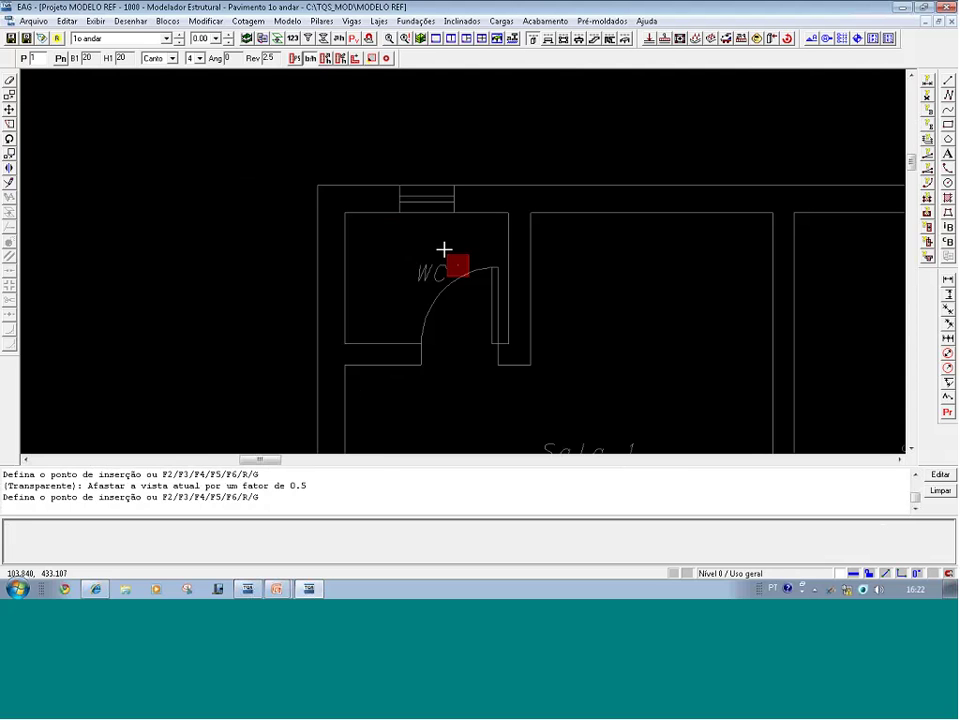
pyautogui.press('pagedown')
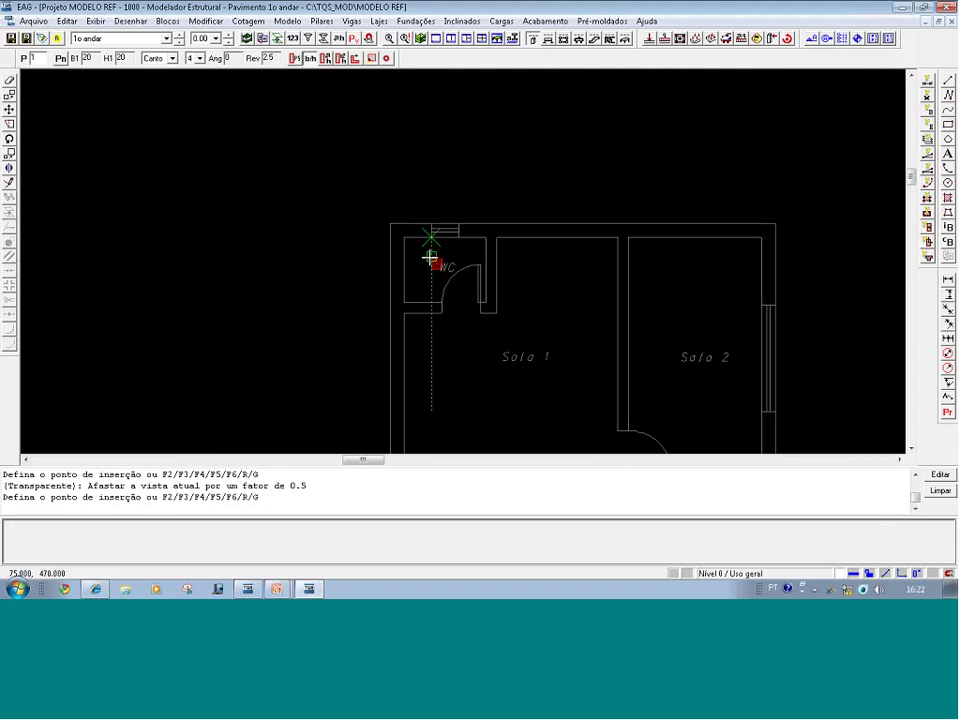
pyautogui.press('F8')
pyautogui.click(434, 266)
pyautogui.click(377, 222)
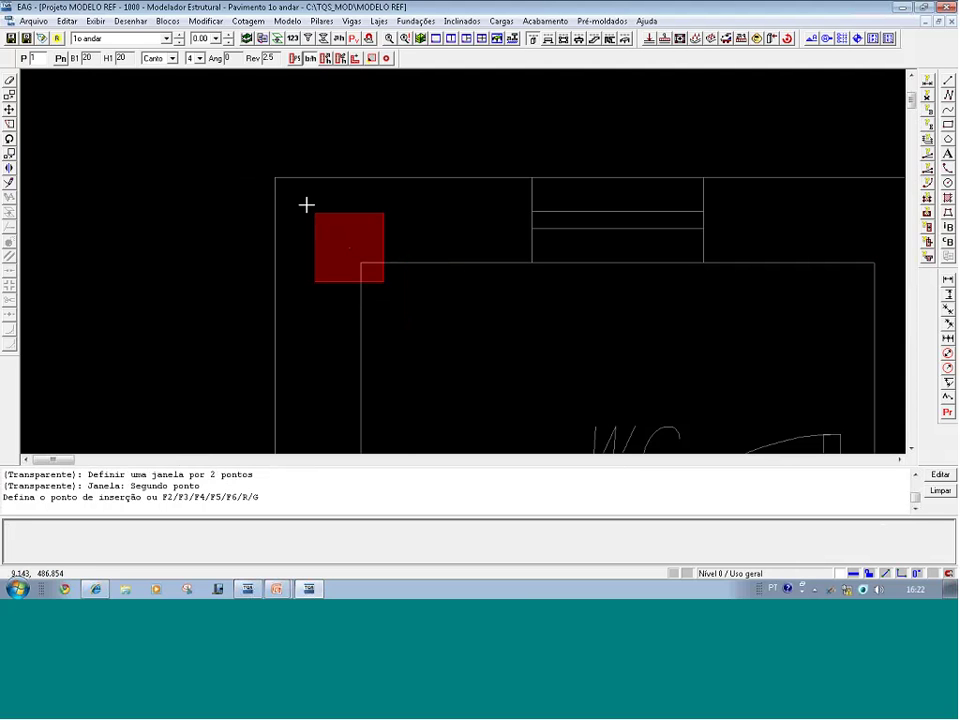
pyautogui.scroll(1, 306, 204)
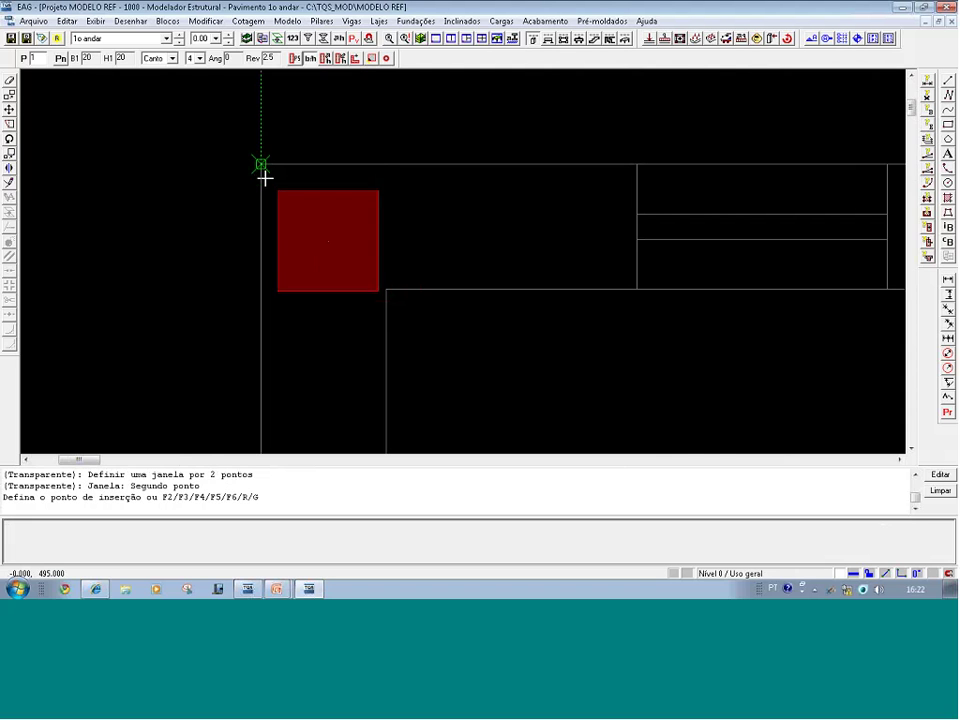
pyautogui.click(273, 175)
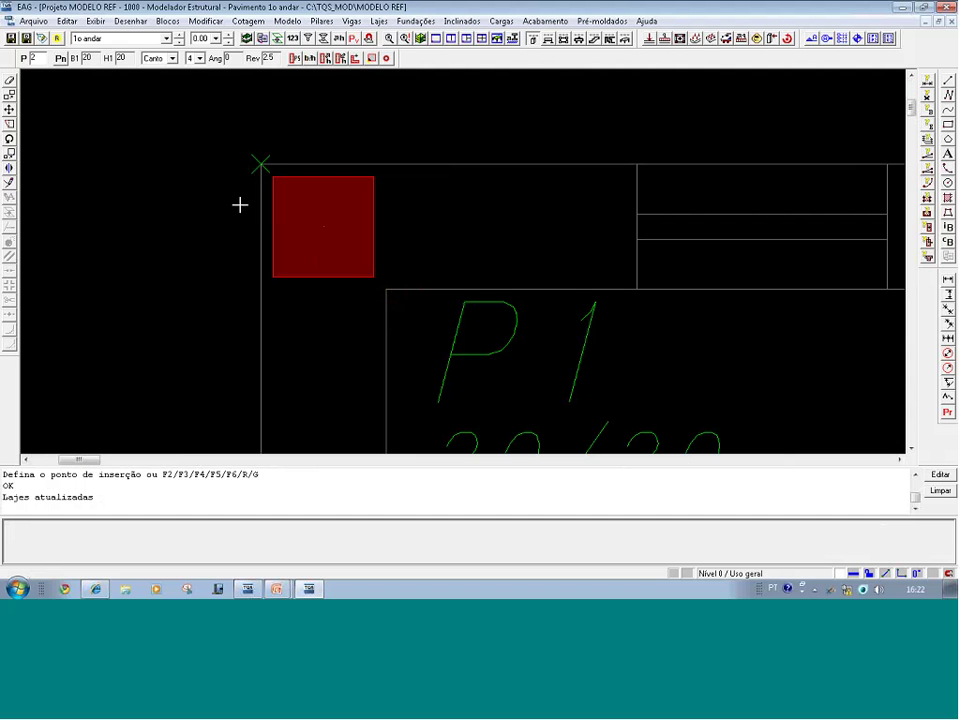
# - Insert a second 20 x 20 cm column at the plan's upper-right outer corner, using corner 3 as the insertion point
pyautogui.scroll(-1, 148, 136)
pyautogui.scroll(-1, 148, 136)
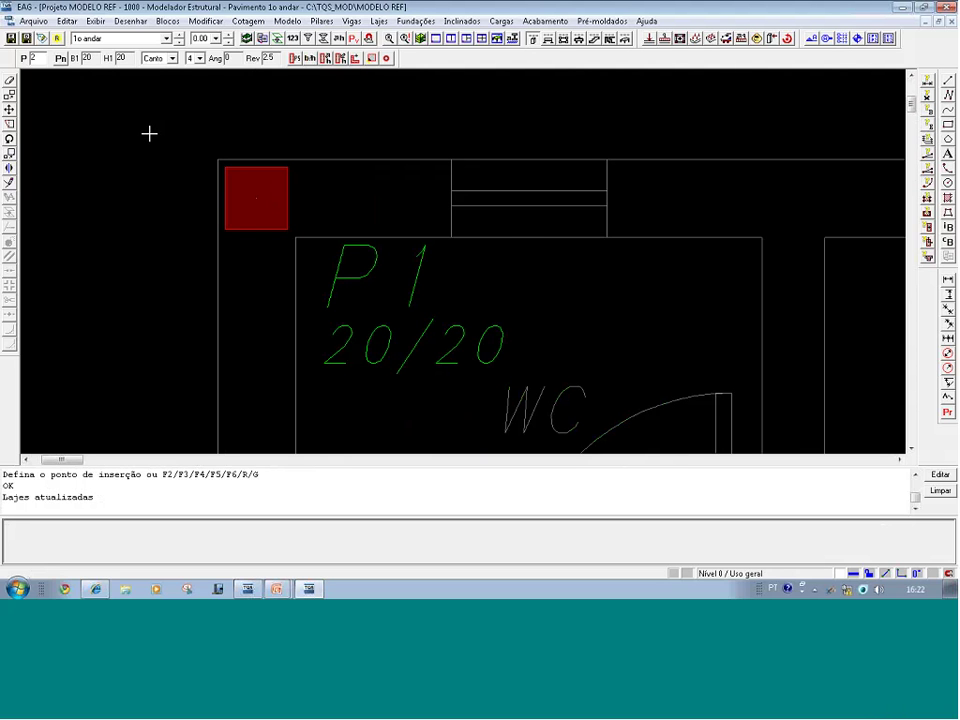
pyautogui.click(296, 59)
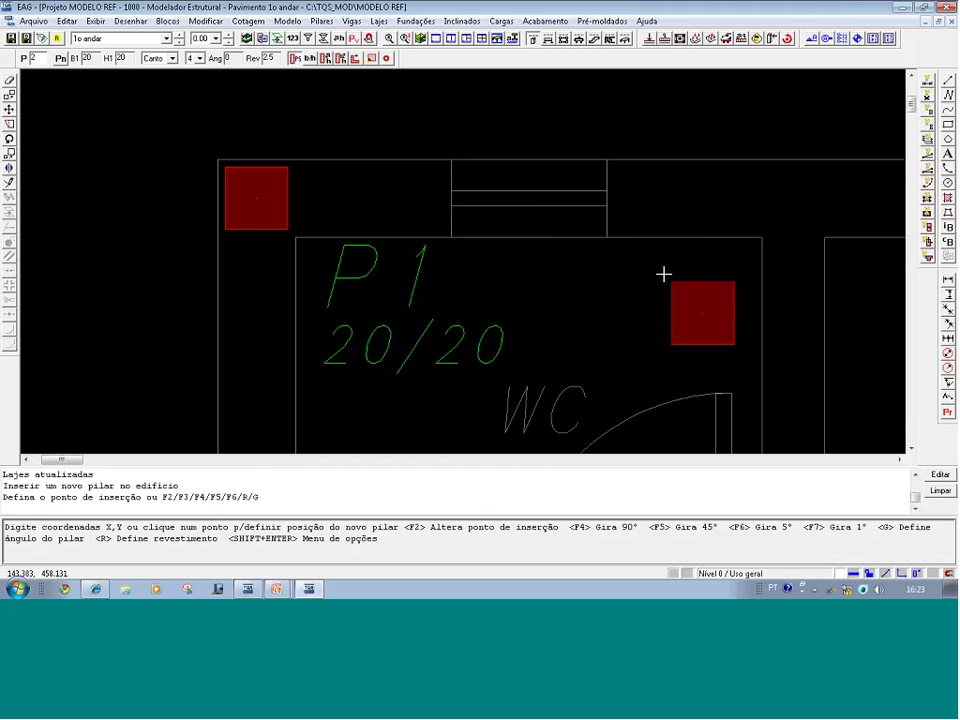
pyautogui.scroll(-2, 482, 272)
pyautogui.scroll(-1, 482, 272)
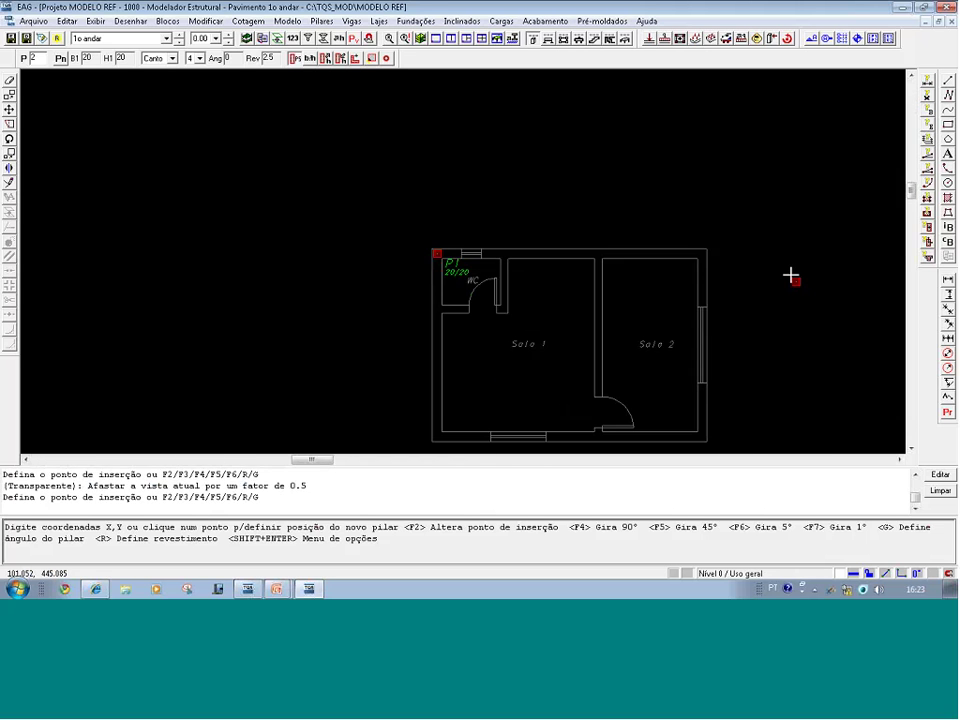
pyautogui.press('F8')
pyautogui.click(722, 277)
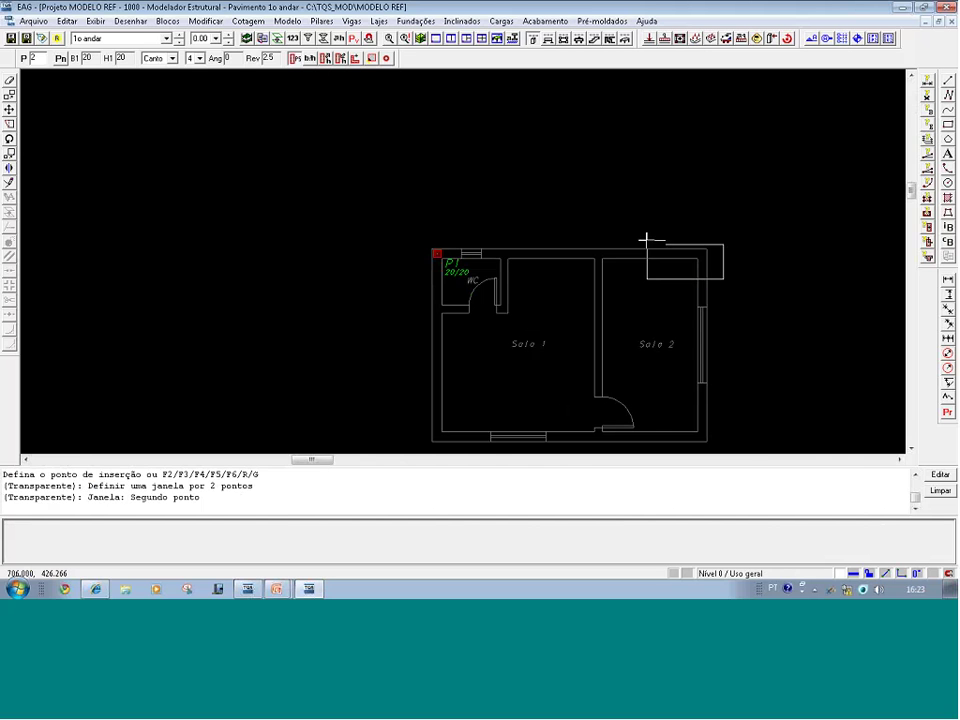
pyautogui.click(645, 240)
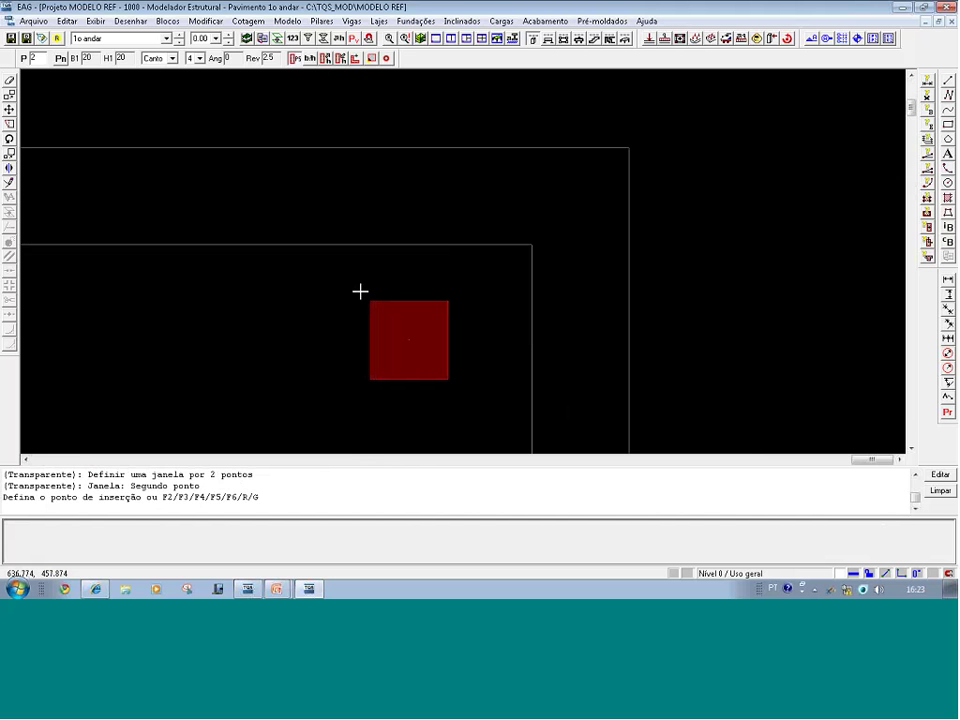
pyautogui.press('F2')
pyautogui.press('F2')
pyautogui.press('F2')
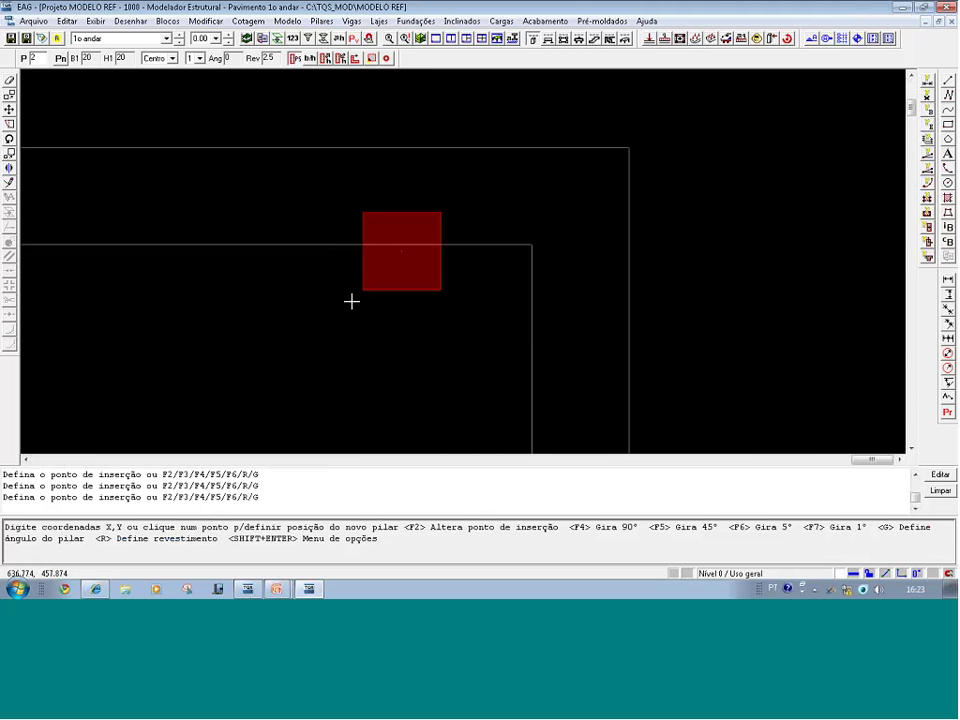
pyautogui.press('F2')
pyautogui.press('F2')
pyautogui.press('F2')
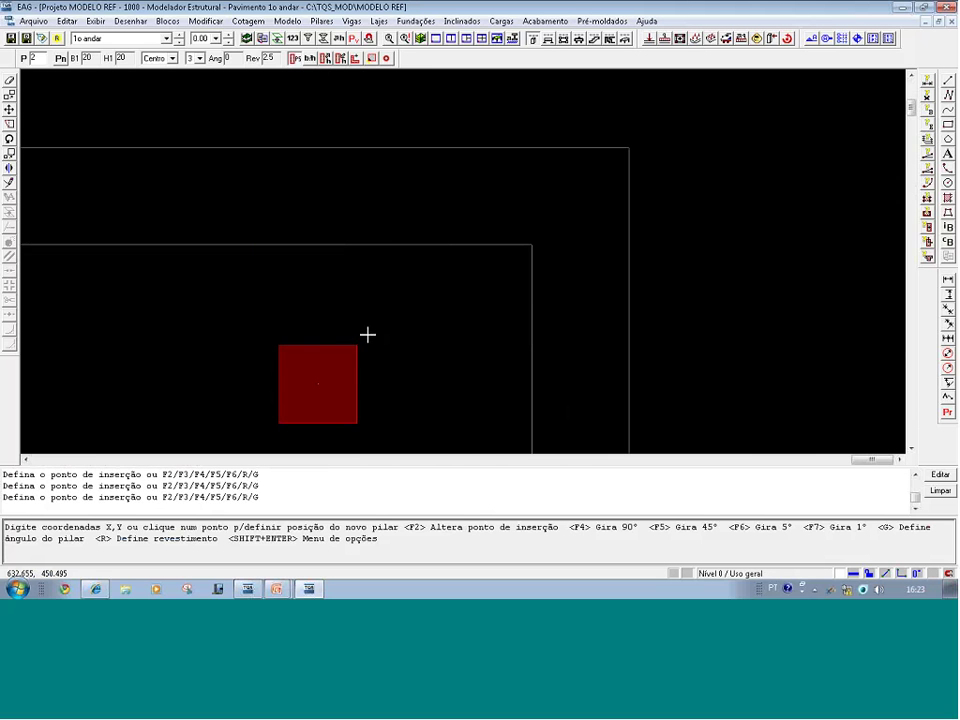
pyautogui.click(626, 149)
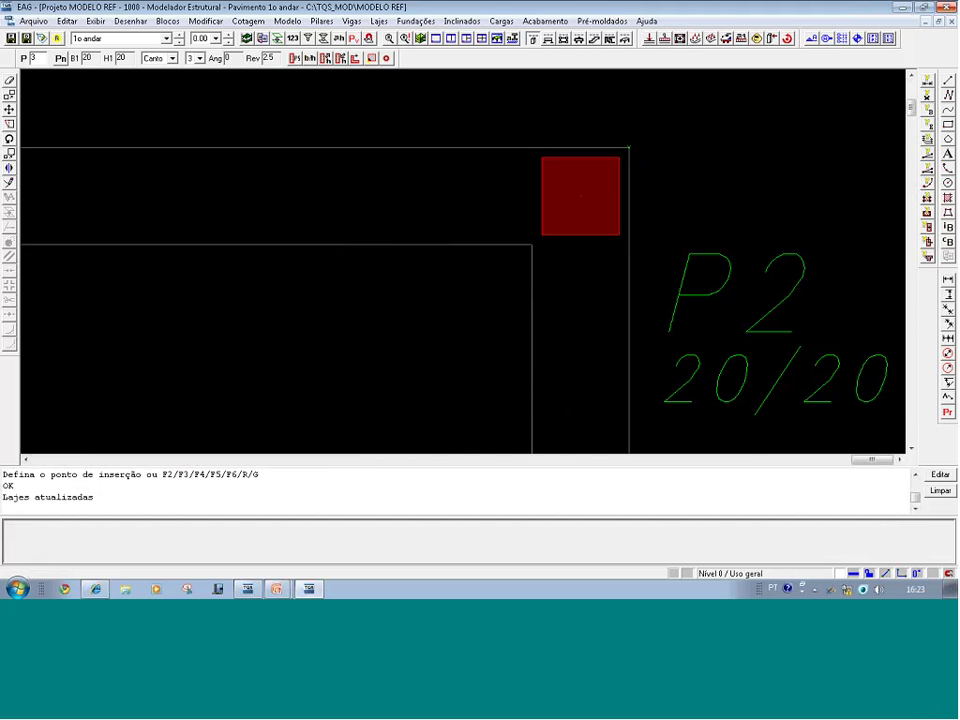
# - Close the structural modeller of MODELO REF without saving the building
pyautogui.click(950, 10)
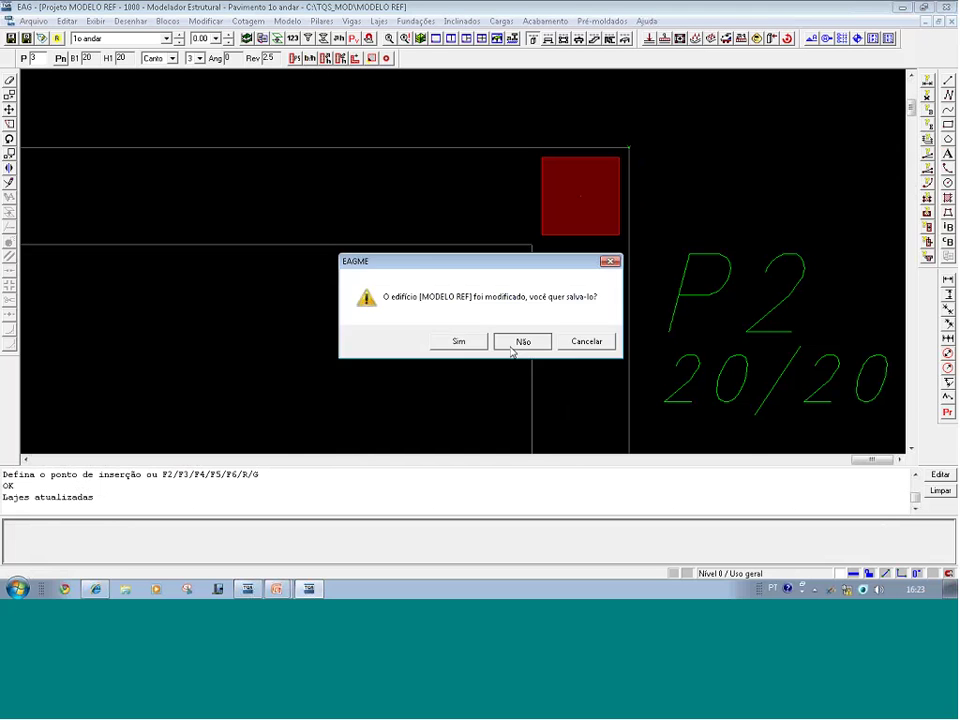
pyautogui.click(519, 343)
pyautogui.click(580, 343)
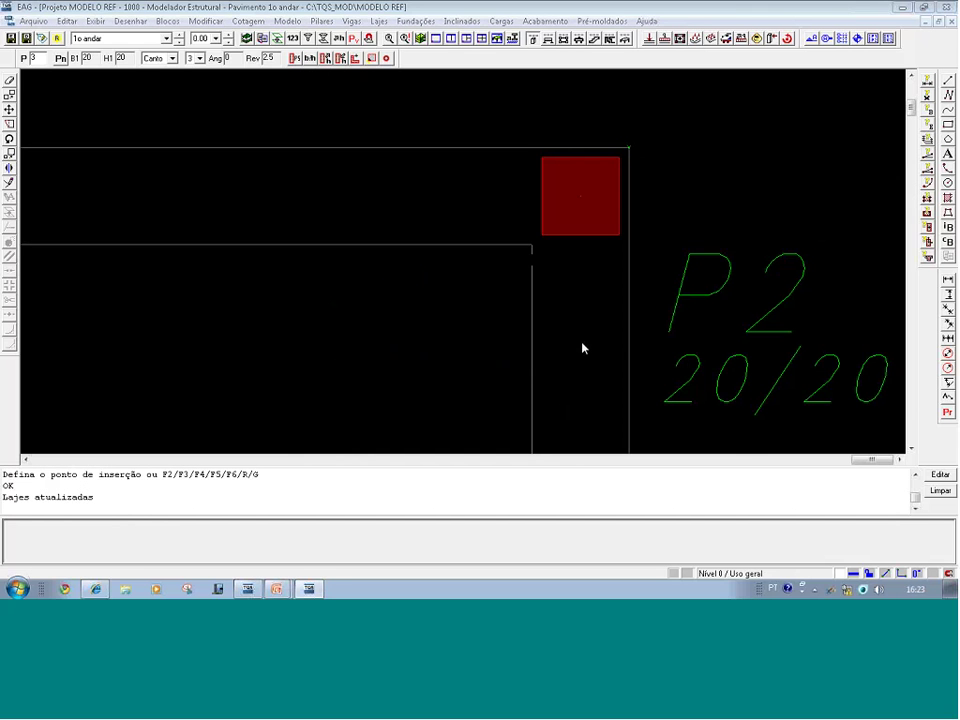
# - Open the 1o andar floor of the MODELO building in the structural modeller
pyautogui.click(23, 154)
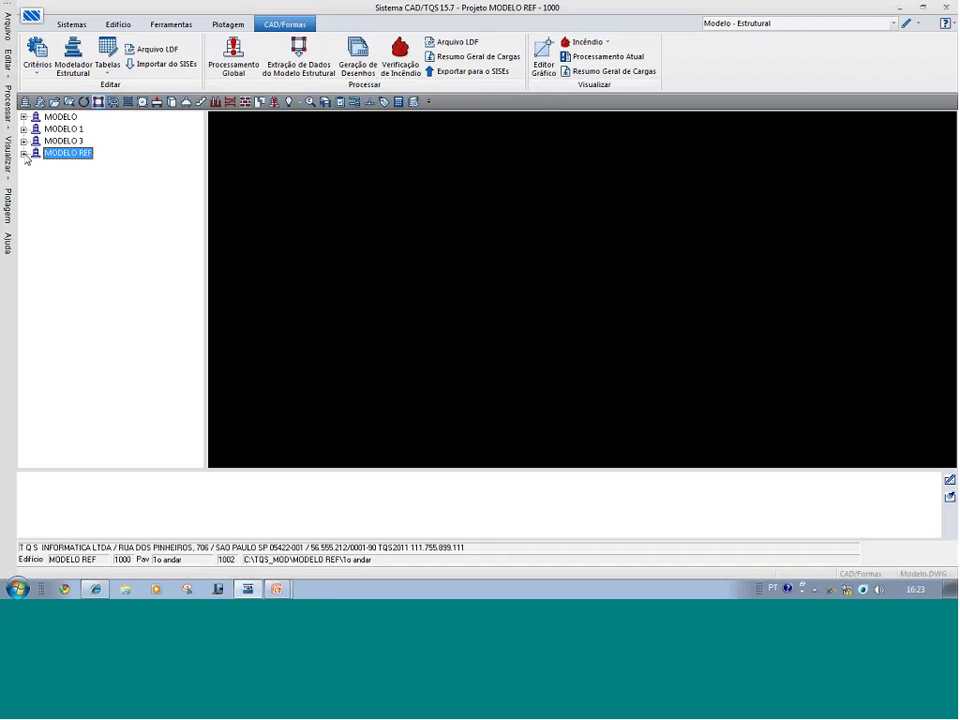
pyautogui.click(23, 117)
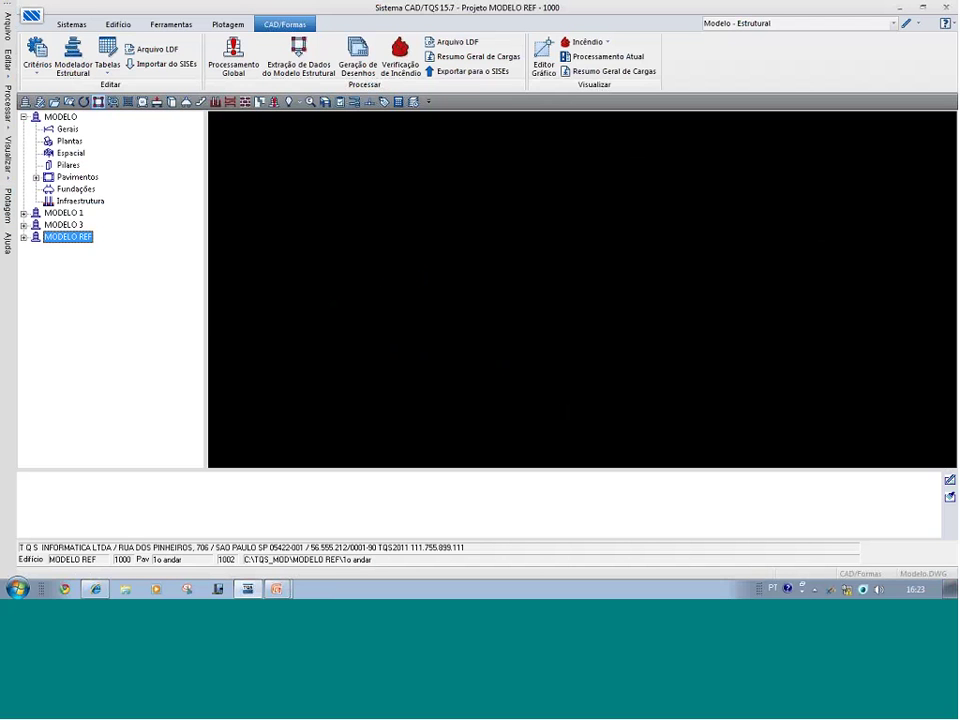
pyautogui.click(36, 177)
pyautogui.click(80, 201)
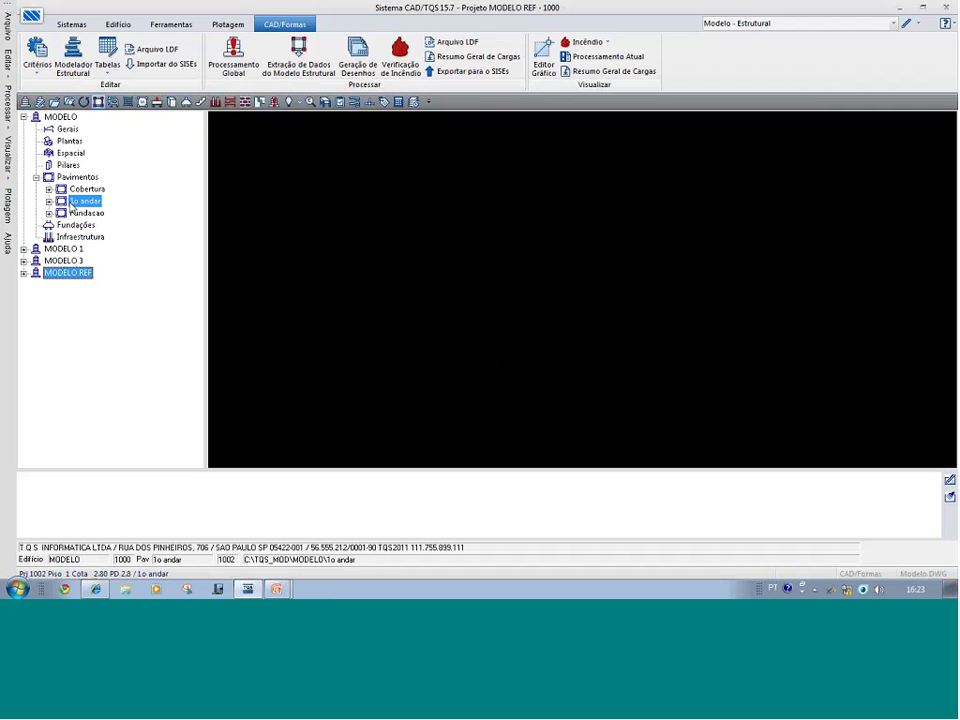
pyautogui.doubleClick(658, 326)
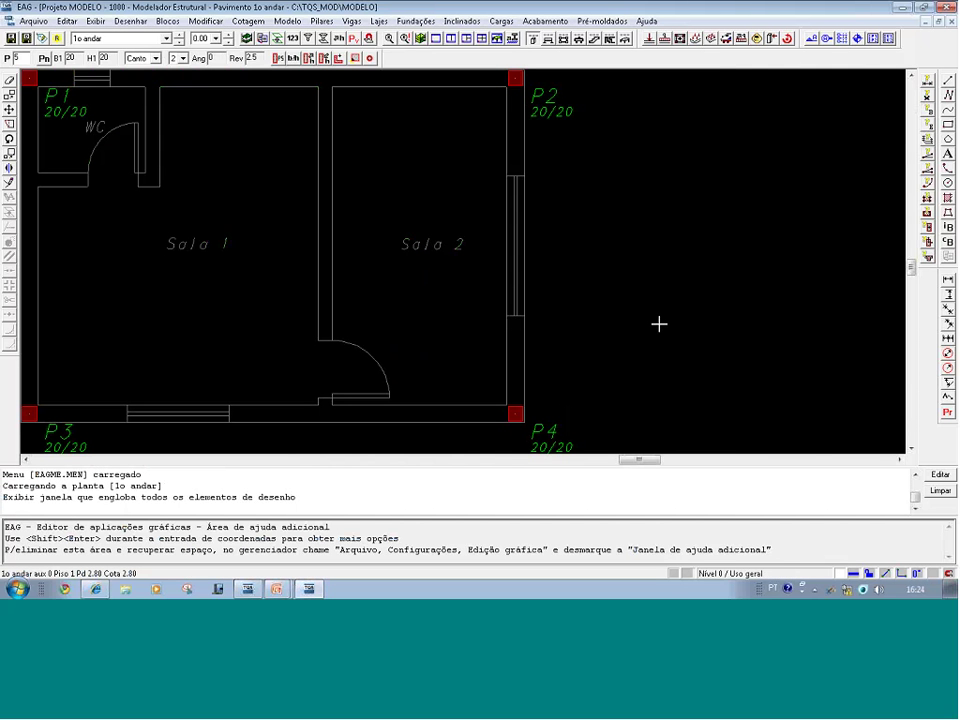
pyautogui.click(589, 104)
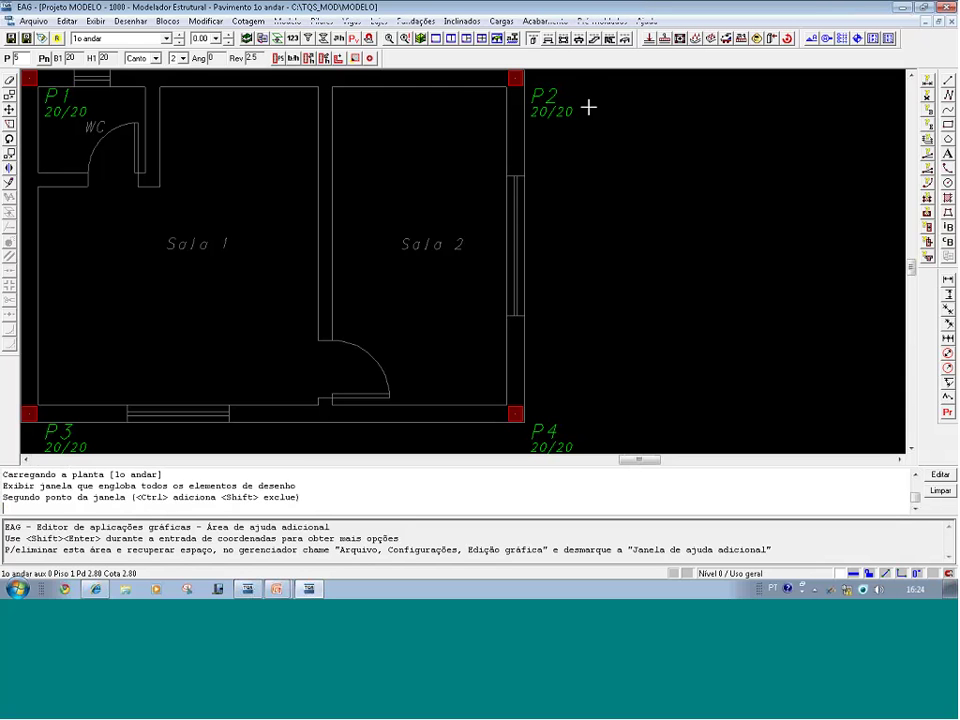
pyautogui.click(574, 80)
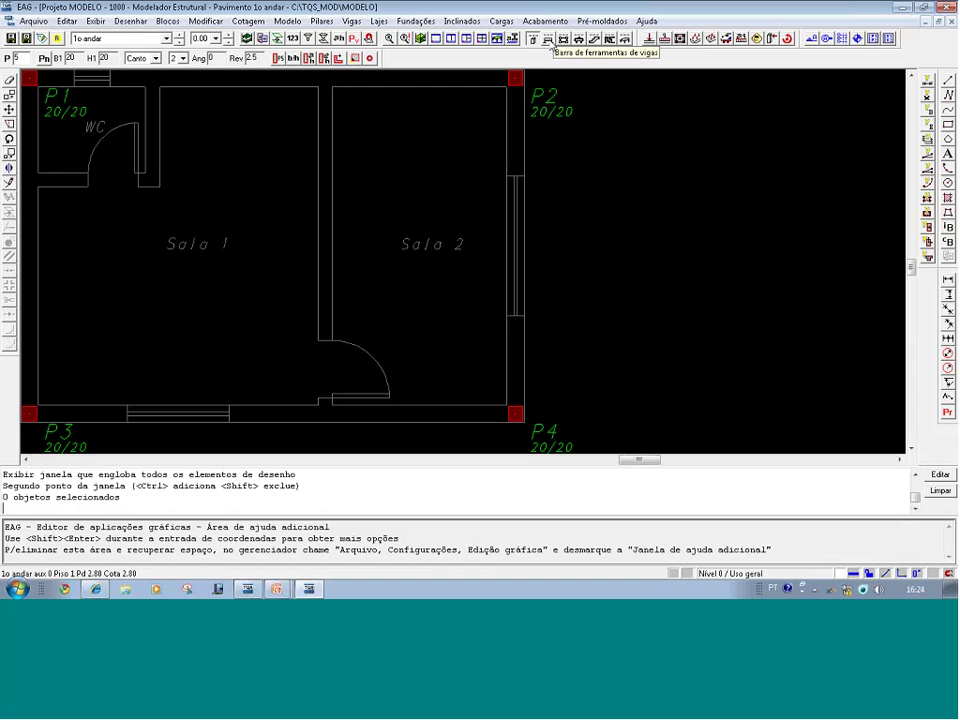
# - Define the beam data with a 20 x 40 cm section and a distributed load of 0.4 tf/m on all spans
pyautogui.click(548, 39)
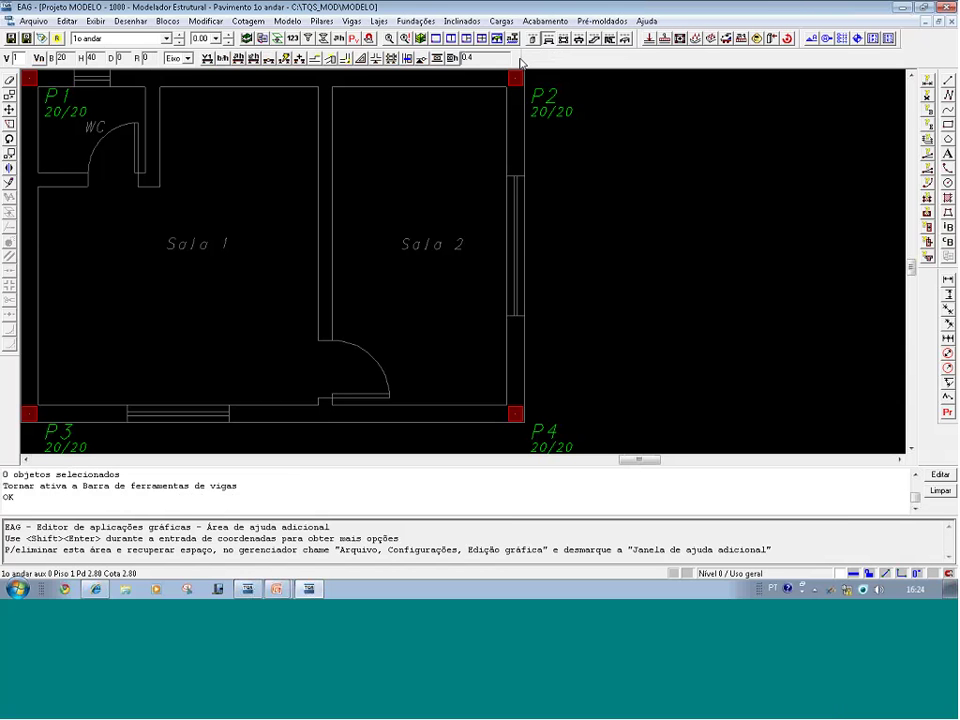
pyautogui.click(221, 59)
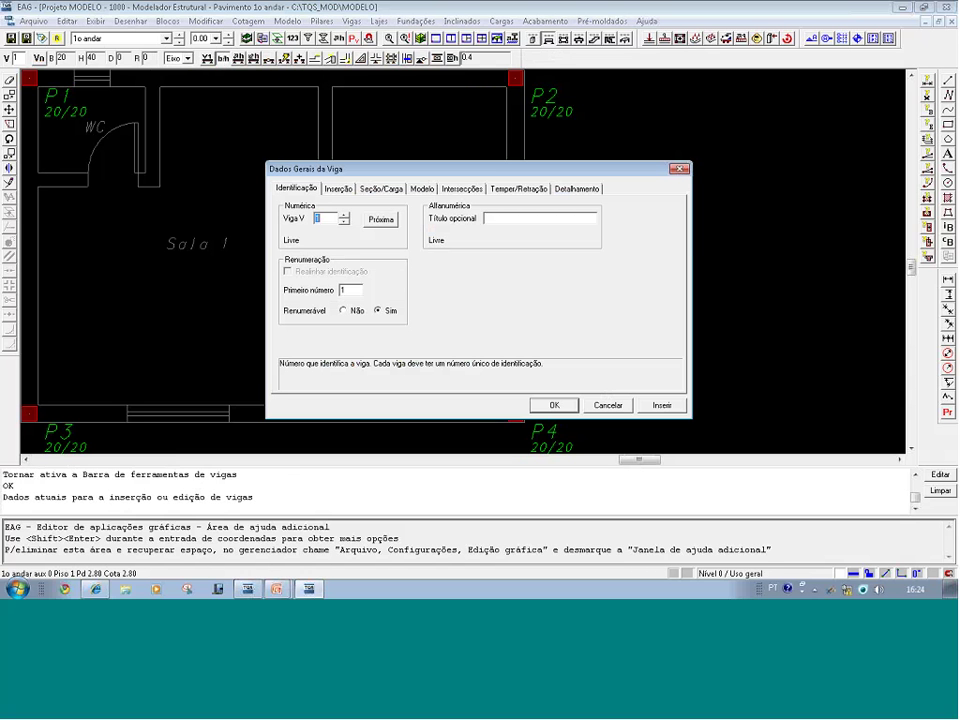
pyautogui.click(383, 189)
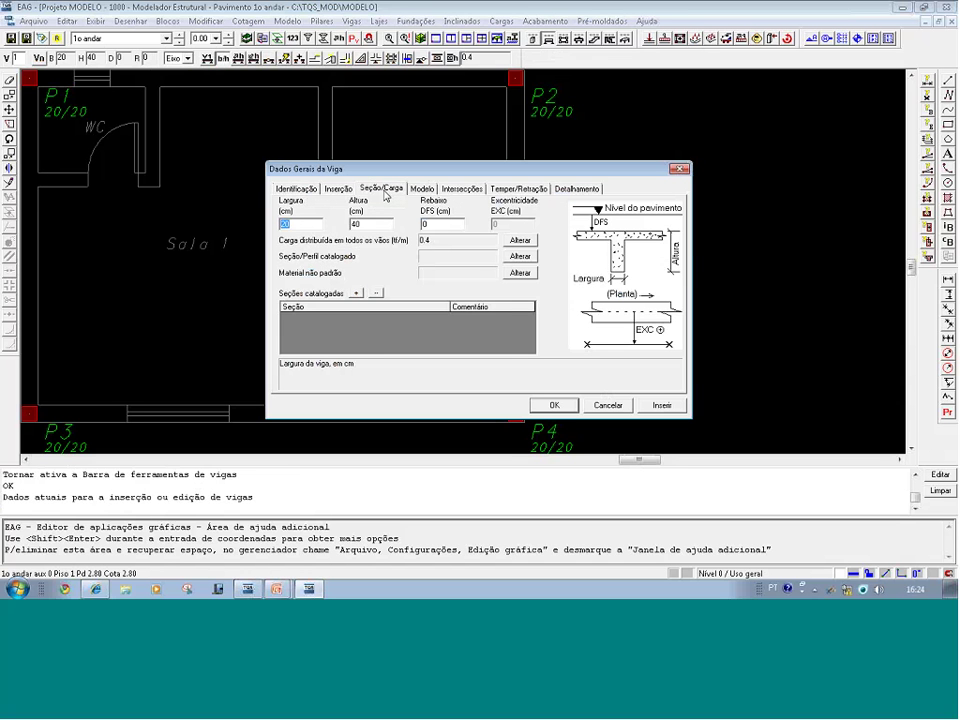
pyautogui.click(303, 225)
pyautogui.click(379, 229)
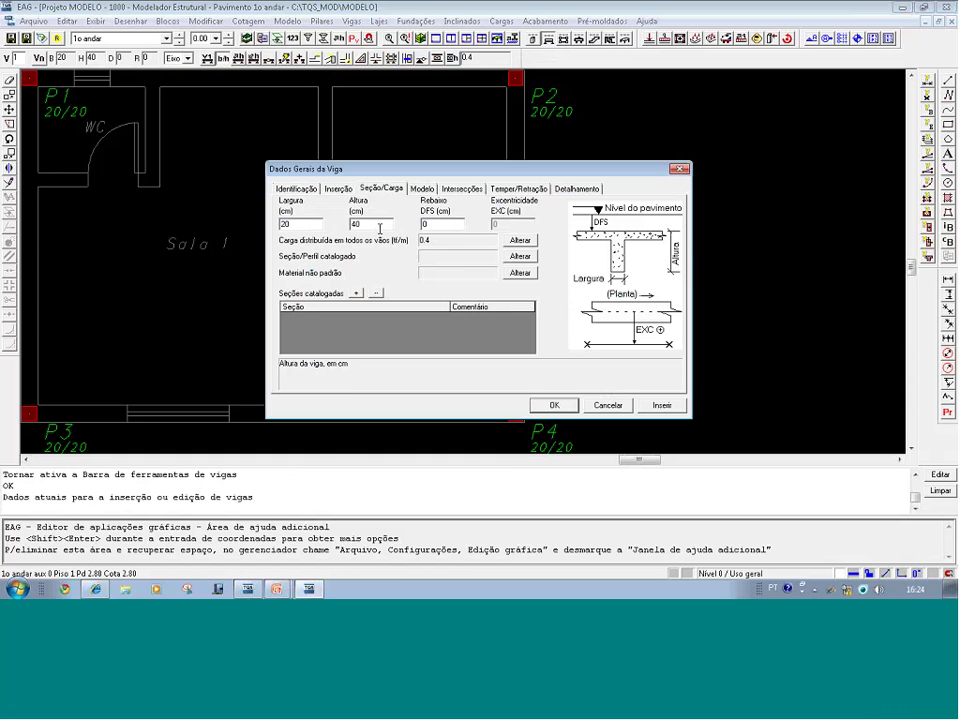
pyautogui.click(519, 241)
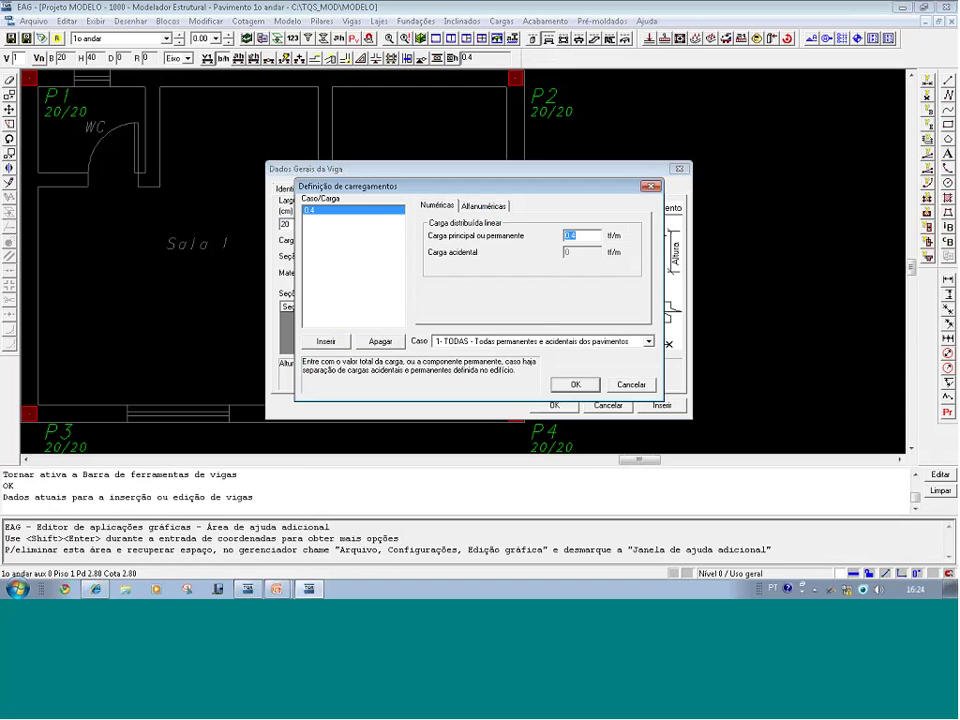
pyautogui.click(577, 387)
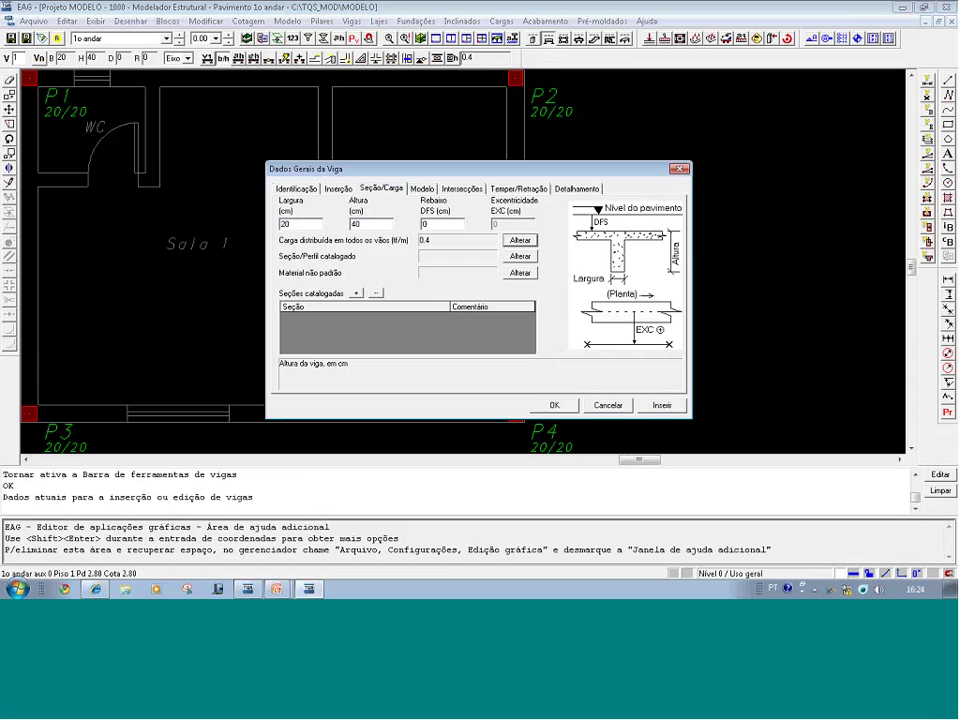
# - Set beam insertion by the left face and start inserting the beam
pyautogui.click(338, 189)
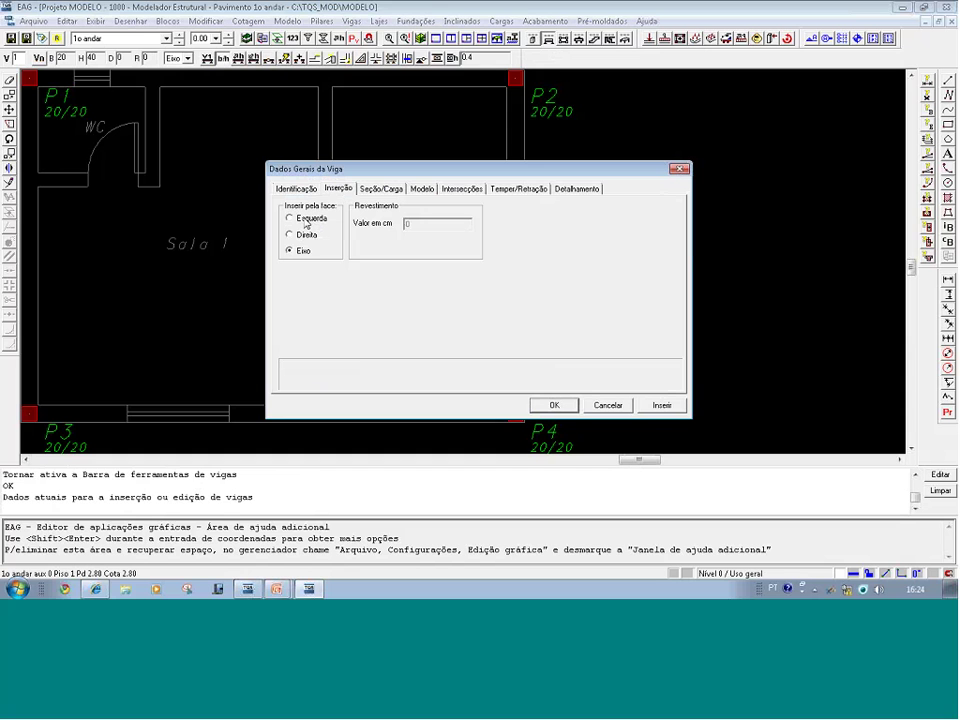
pyautogui.click(306, 222)
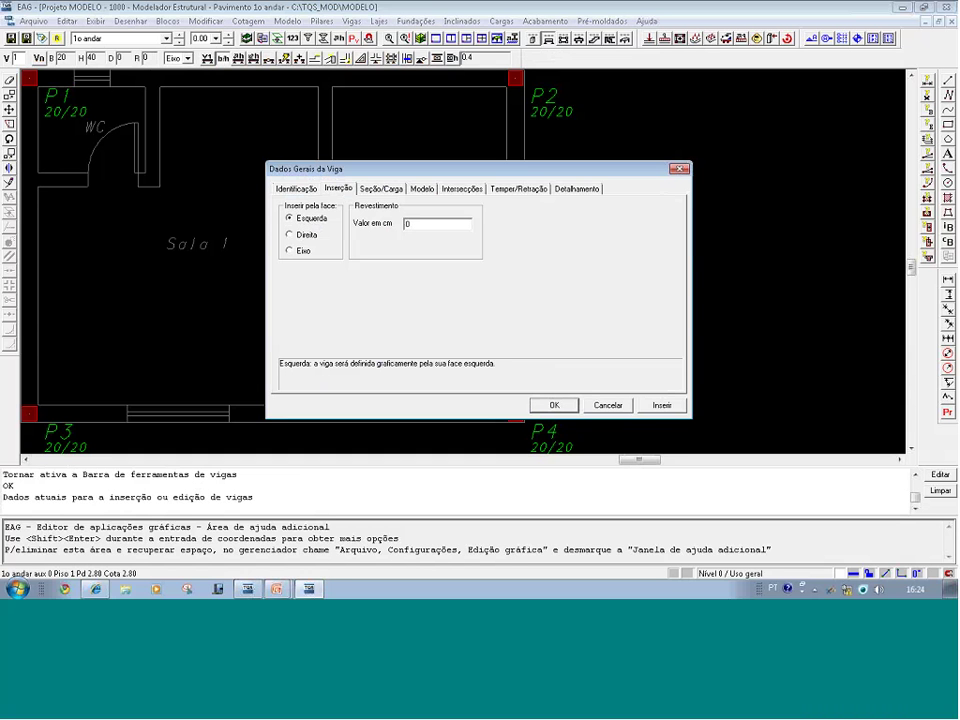
pyautogui.click(658, 405)
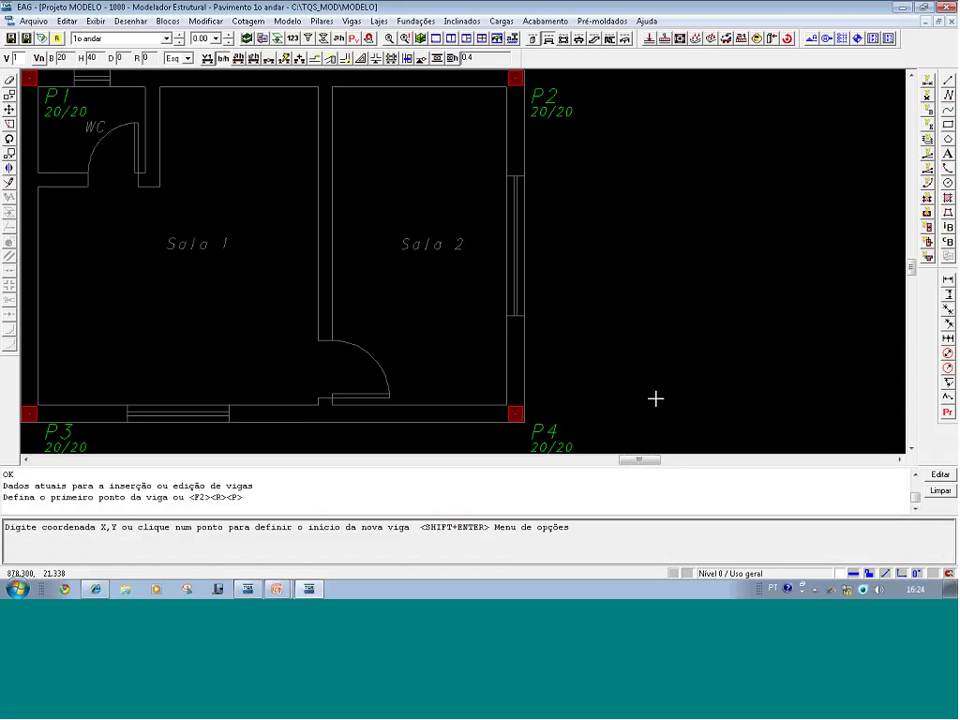
# - Start the first 20 x 40 beam at column P1's upper-right corner, aligned by its left face
pyautogui.press('F8')
pyautogui.click(103, 130)
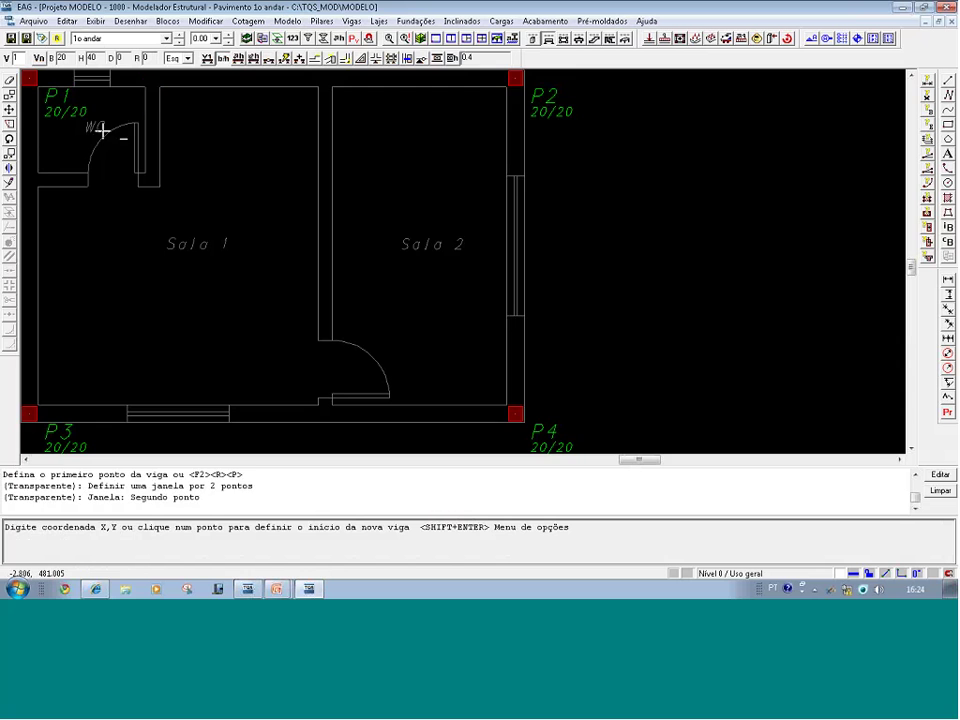
pyautogui.click(93, 74)
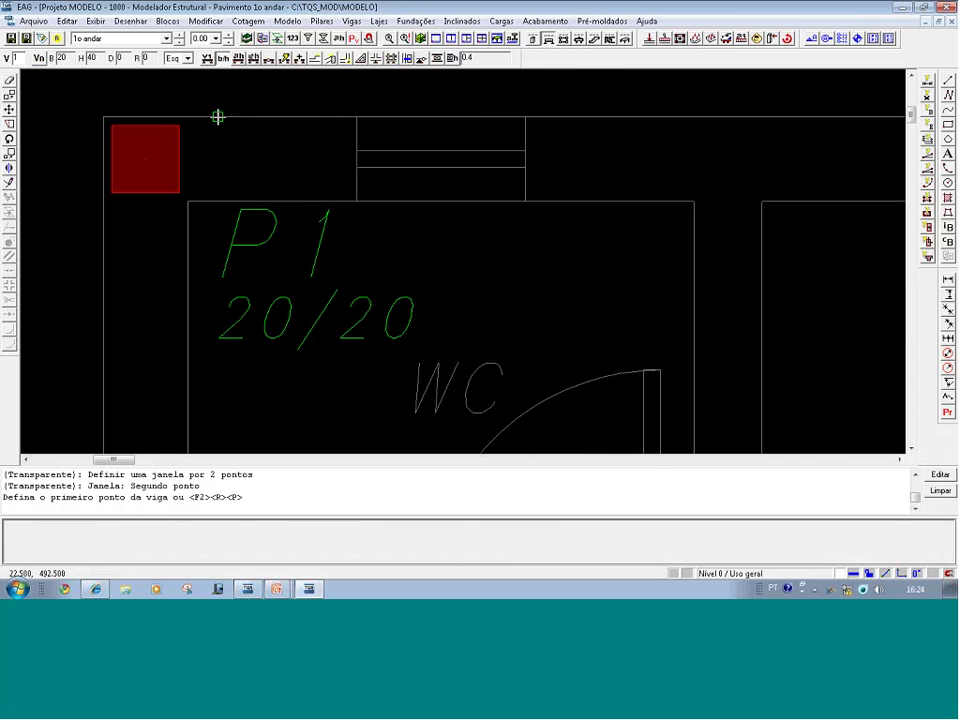
pyautogui.click(184, 126)
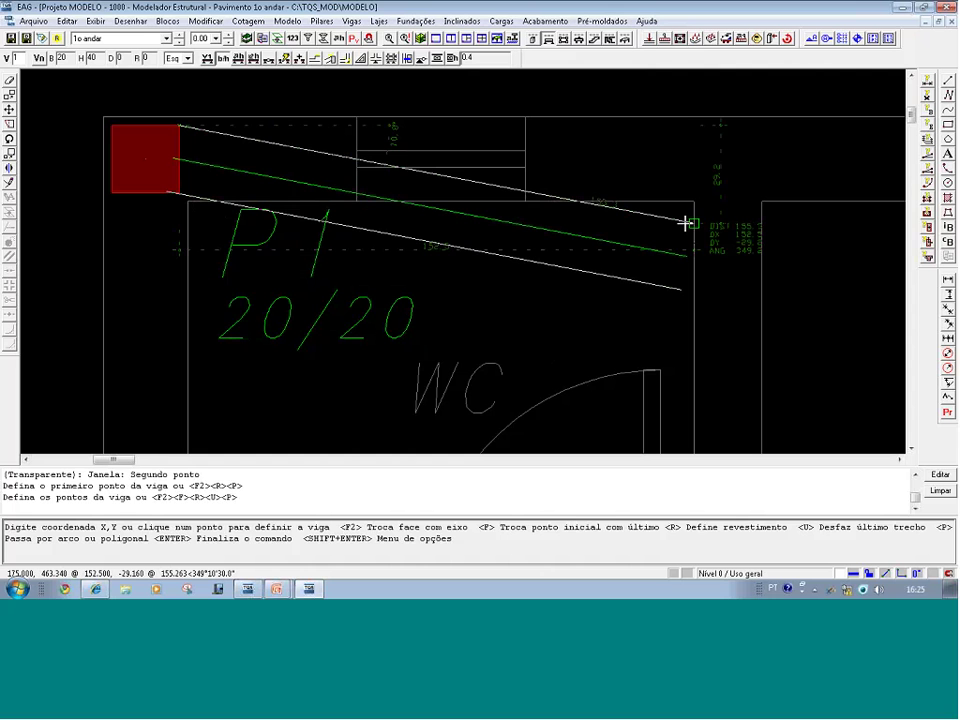
pyautogui.press('r')
pyautogui.press('F2')
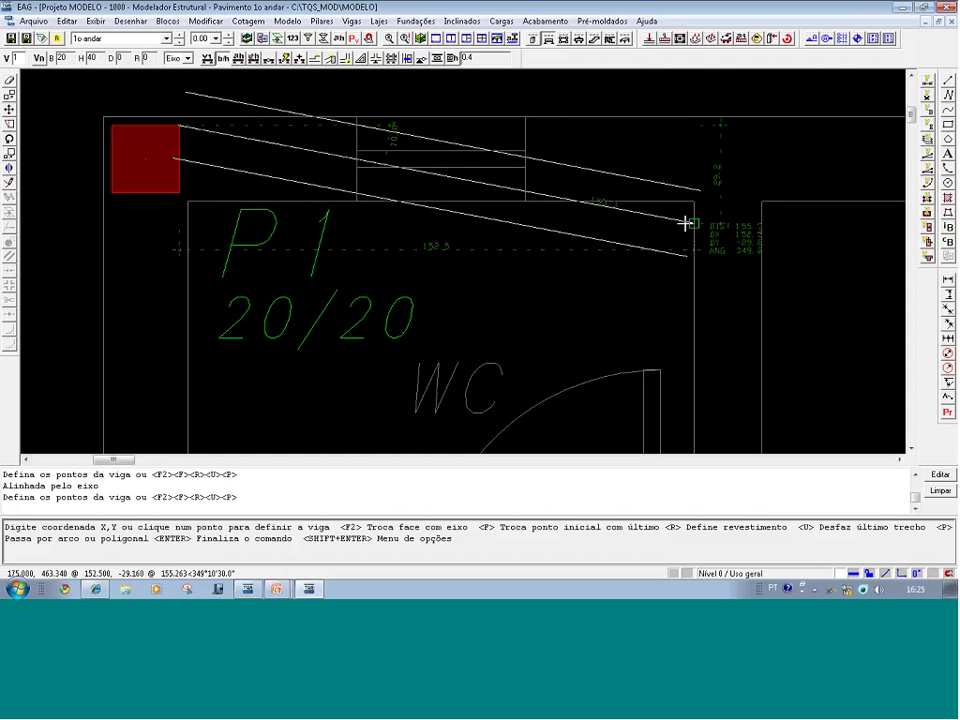
pyautogui.press('F2')
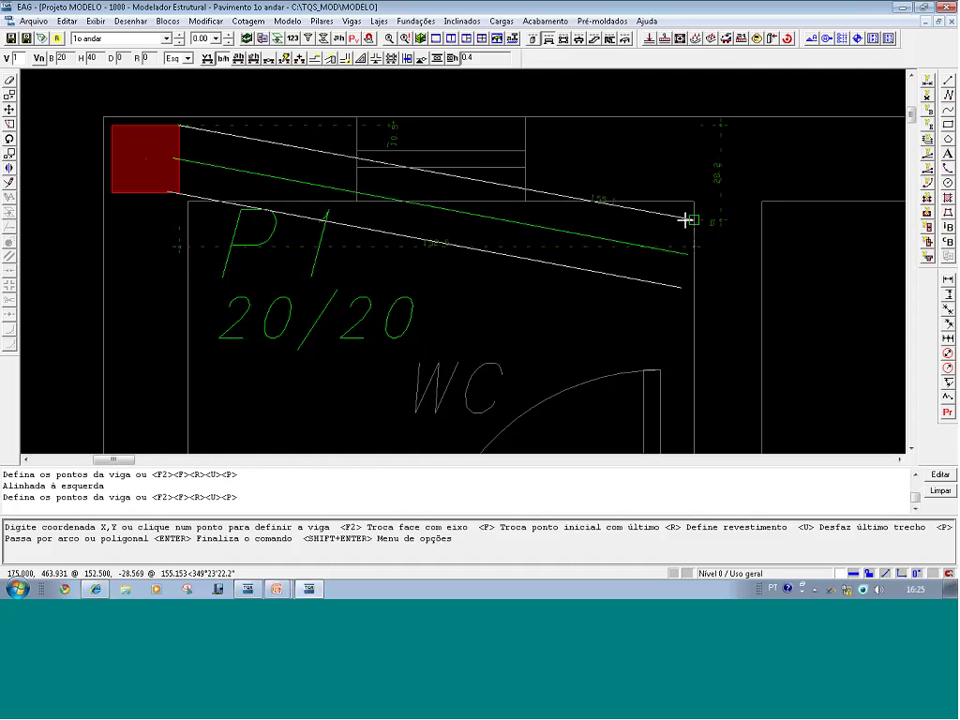
# - Finish the horizontal beam at column P2's upper-left corner with orthogonal mode on
pyautogui.scroll(-3, 349, 208)
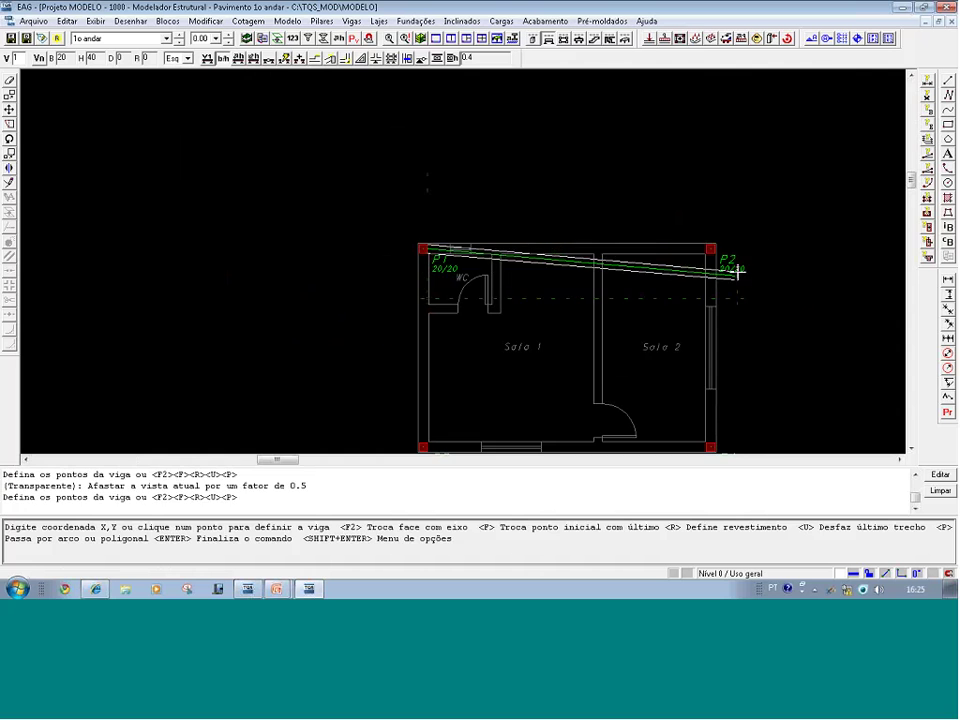
pyautogui.press('F8')
pyautogui.click(739, 271)
pyautogui.click(587, 219)
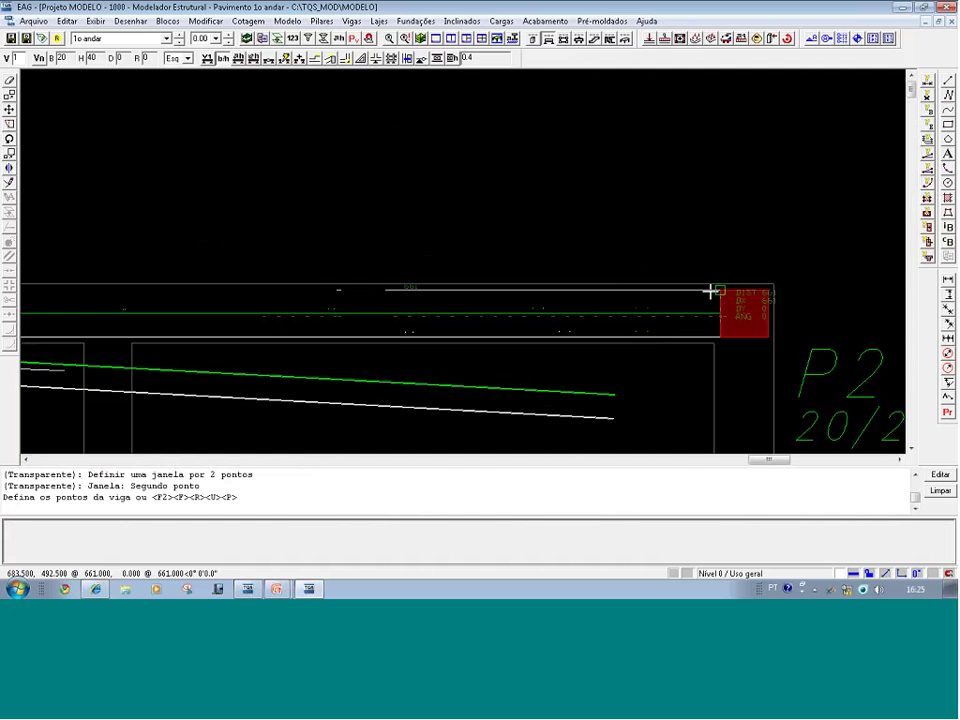
pyautogui.press('F8')
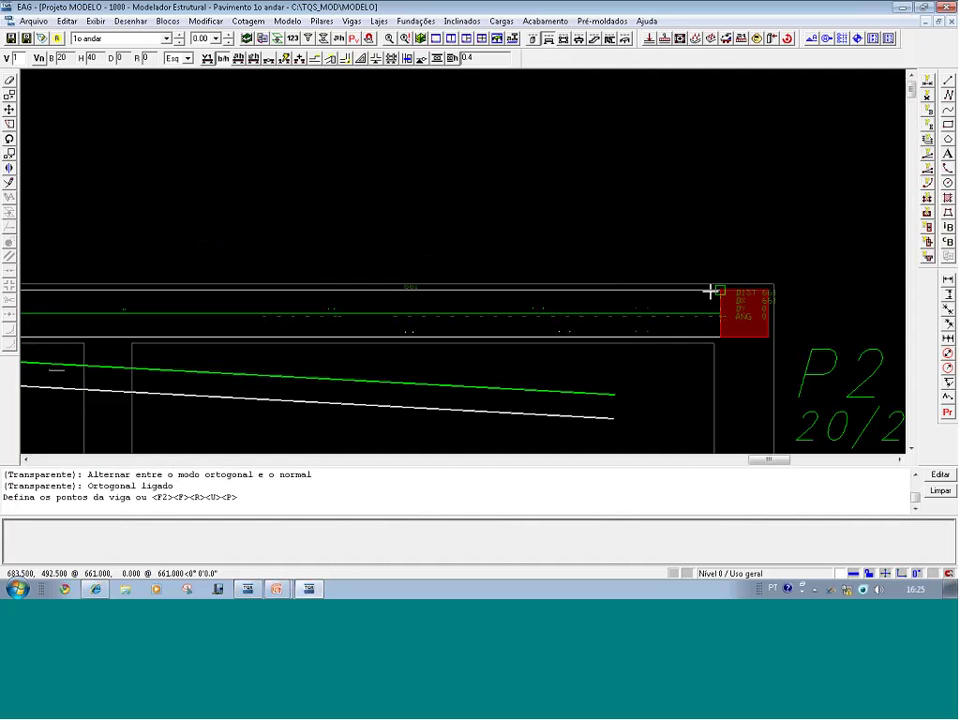
pyautogui.click(718, 290)
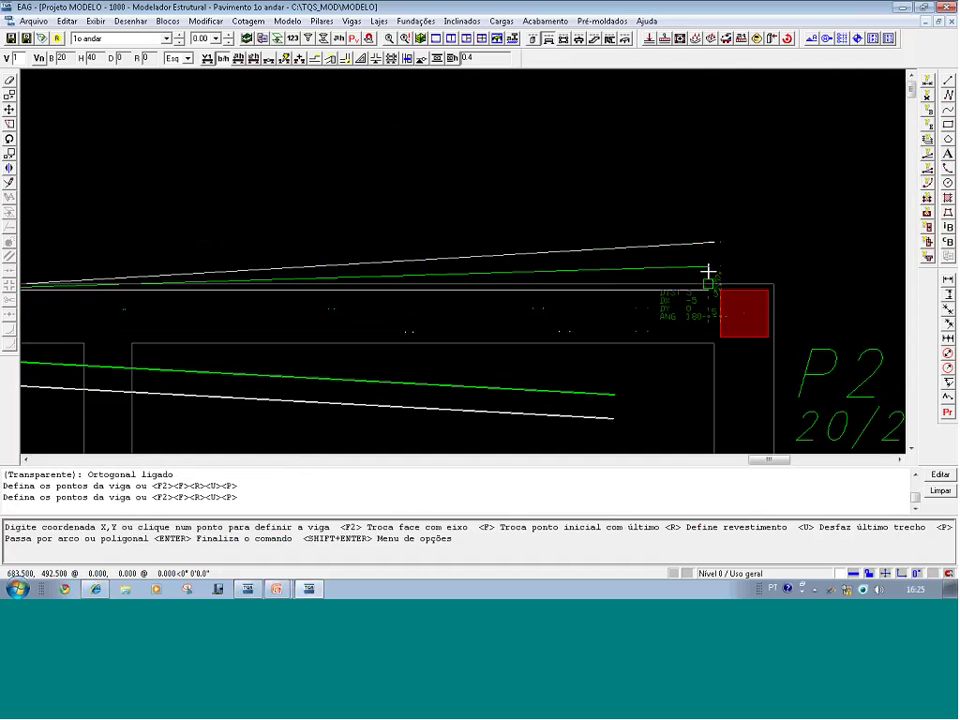
pyautogui.press('Return')
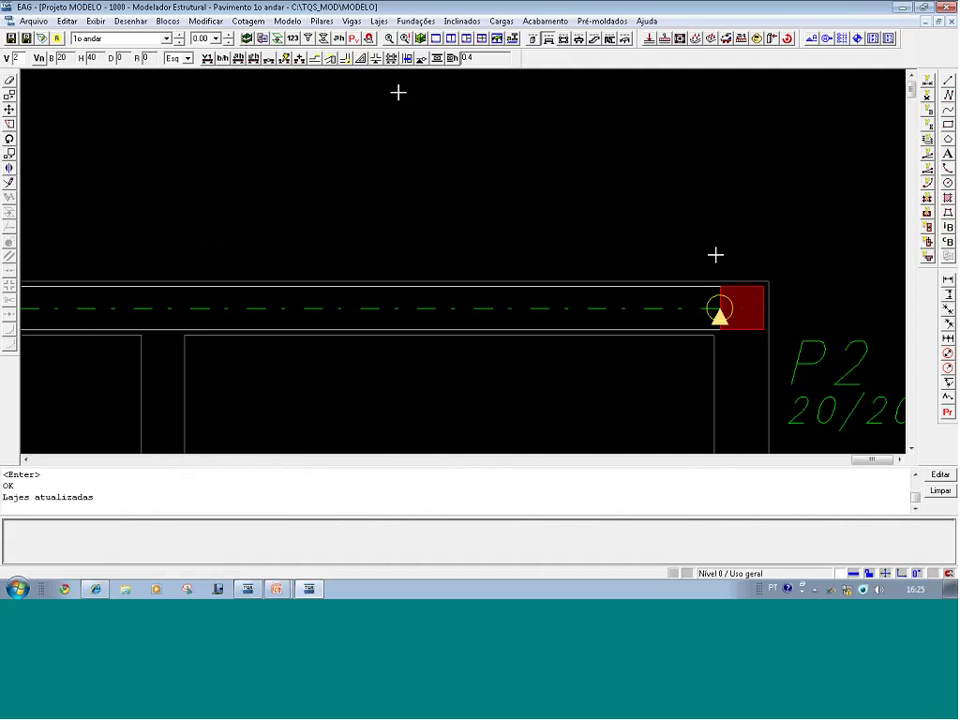
# - Start a second 20 x 40 beam at column P3's upper-right corner, aligned by its left face
pyautogui.click(207, 58)
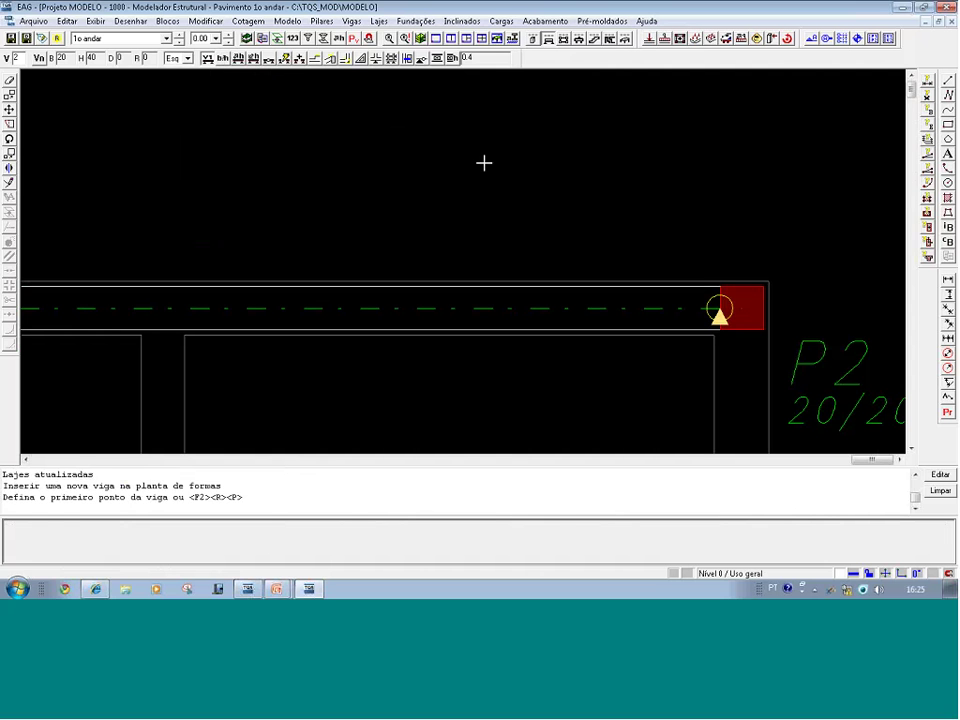
pyautogui.press('F8')
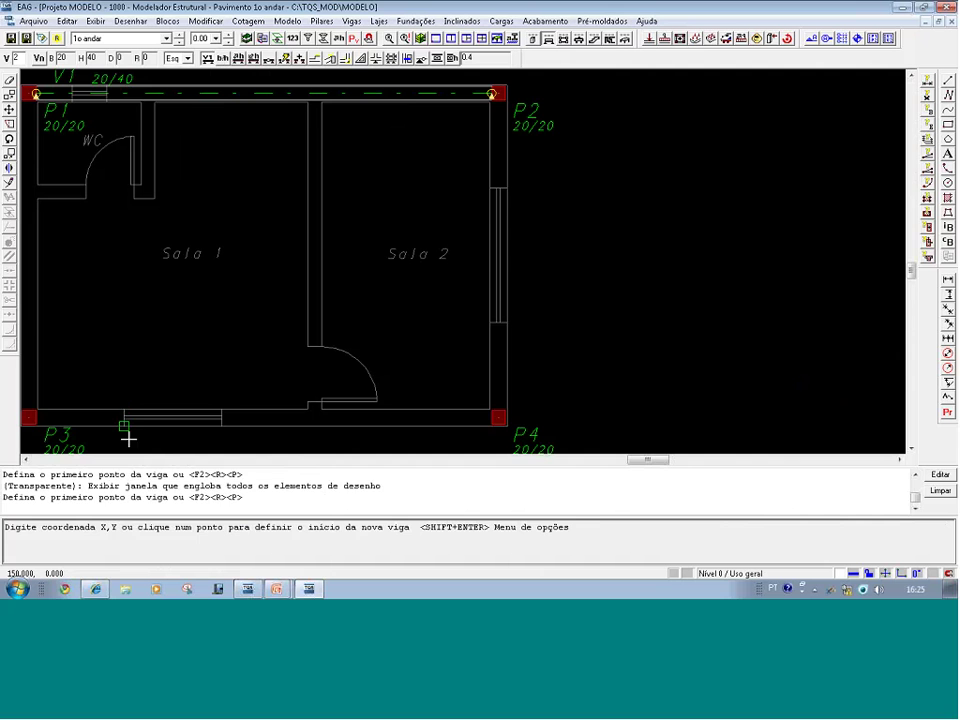
pyautogui.press('F7')
pyautogui.click(133, 443)
pyautogui.click(29, 388)
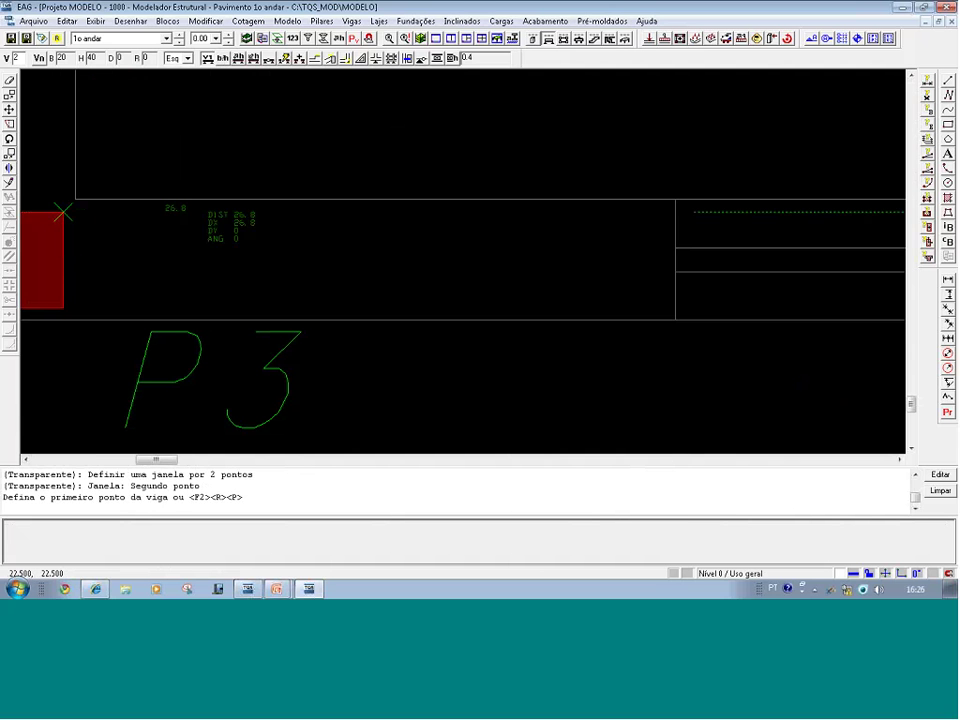
pyautogui.click(63, 213)
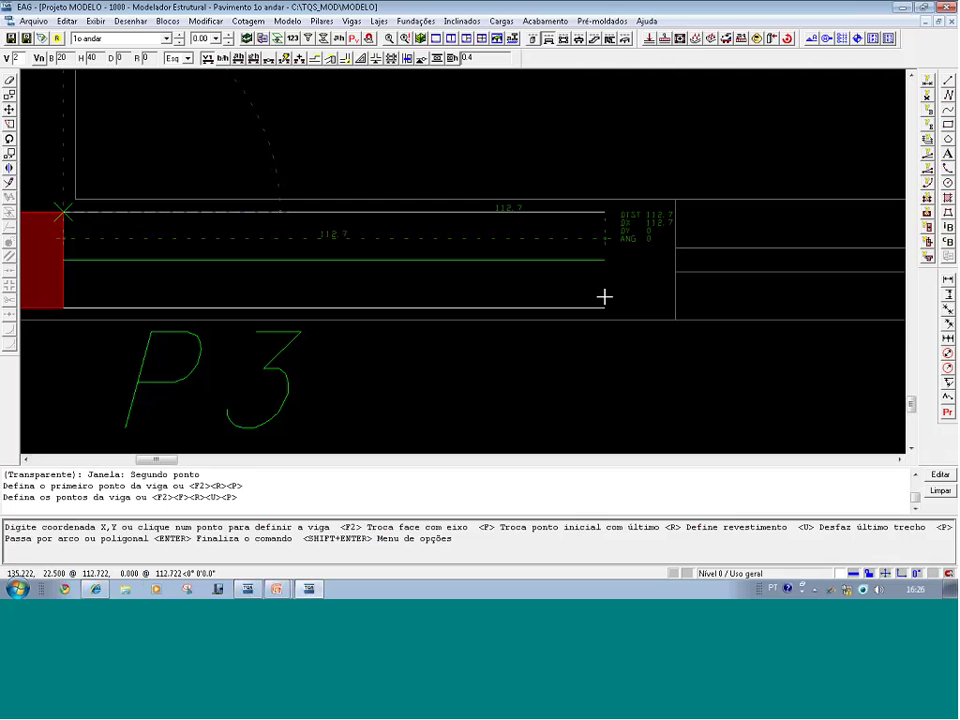
pyautogui.press('F2')
pyautogui.press('F2')
pyautogui.press('F2')
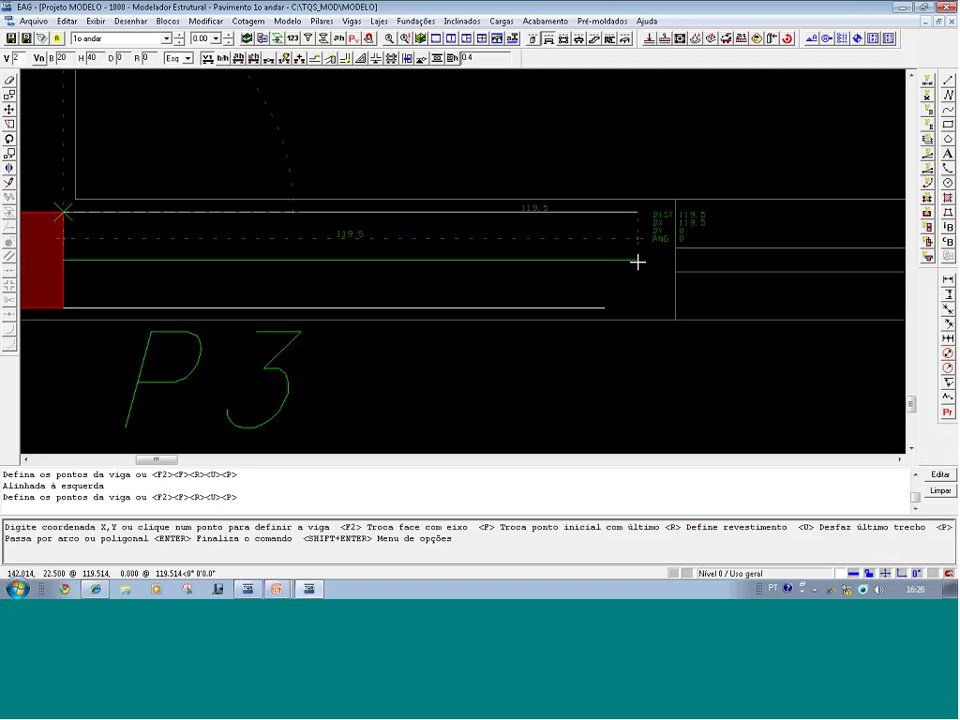
# - Finish the lower horizontal beam at column P4's upper-left corner
pyautogui.press('F8')
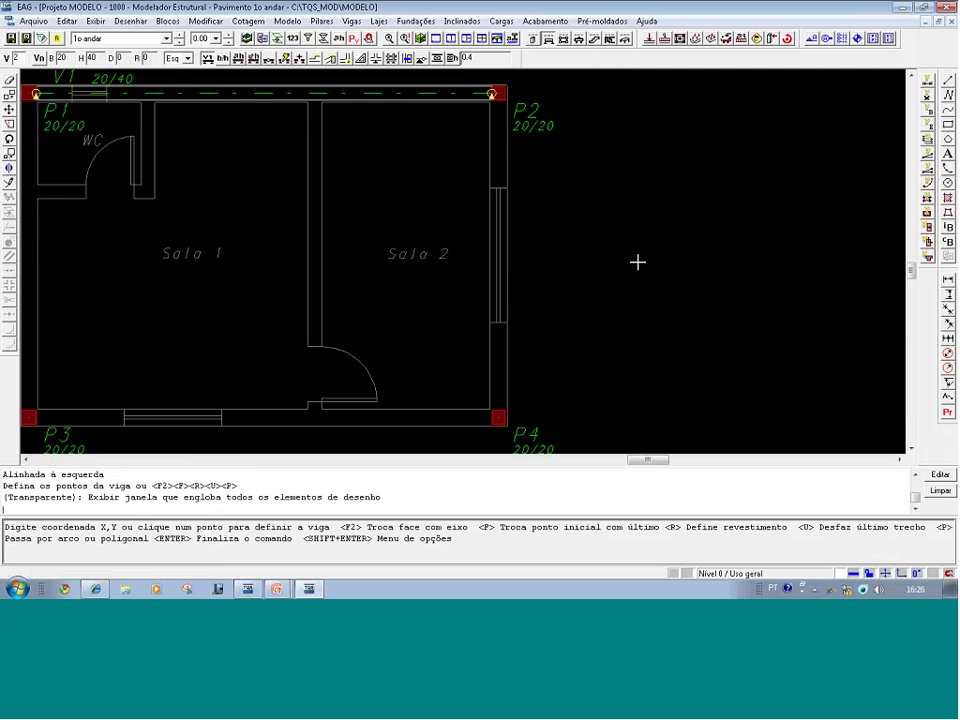
pyautogui.press('F5')
pyautogui.click(536, 428)
pyautogui.click(428, 384)
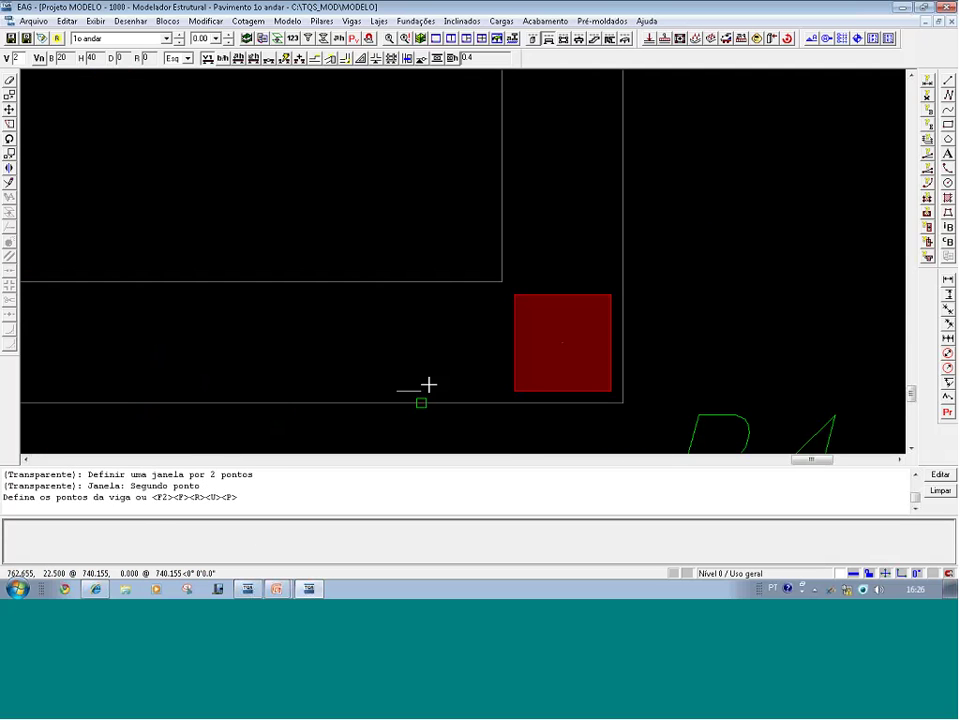
pyautogui.click(514, 295)
pyautogui.press('Return')
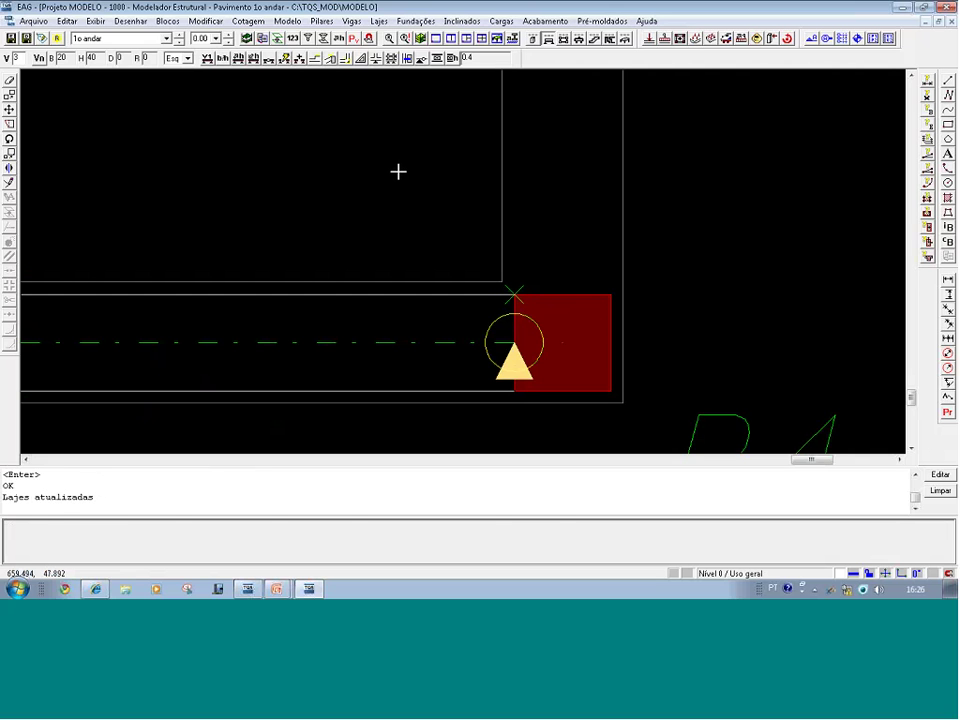
# - Insert a vertical 20 x 40 beam from column P4's upper-left corner to column P2's lower-left corner
pyautogui.press('v')
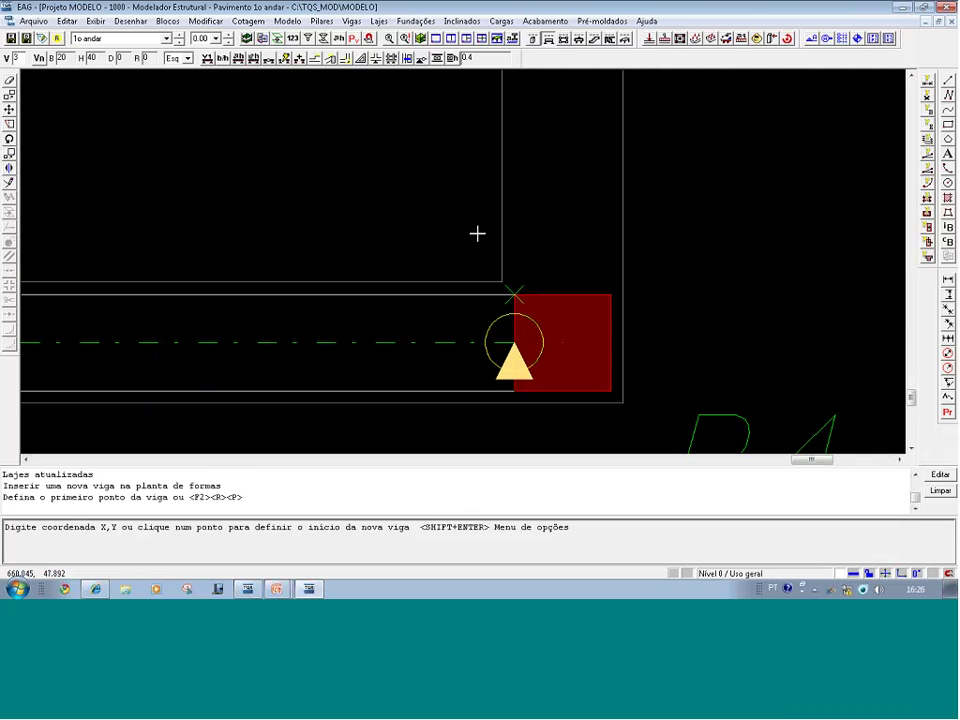
pyautogui.click(515, 291)
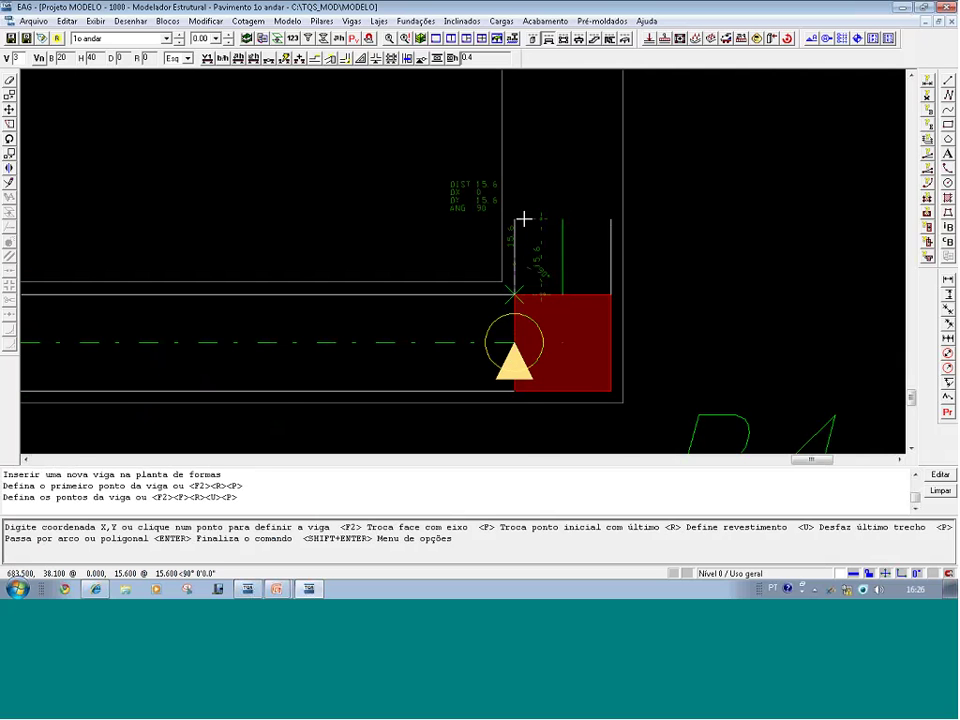
pyautogui.scroll(-4, 526, 216)
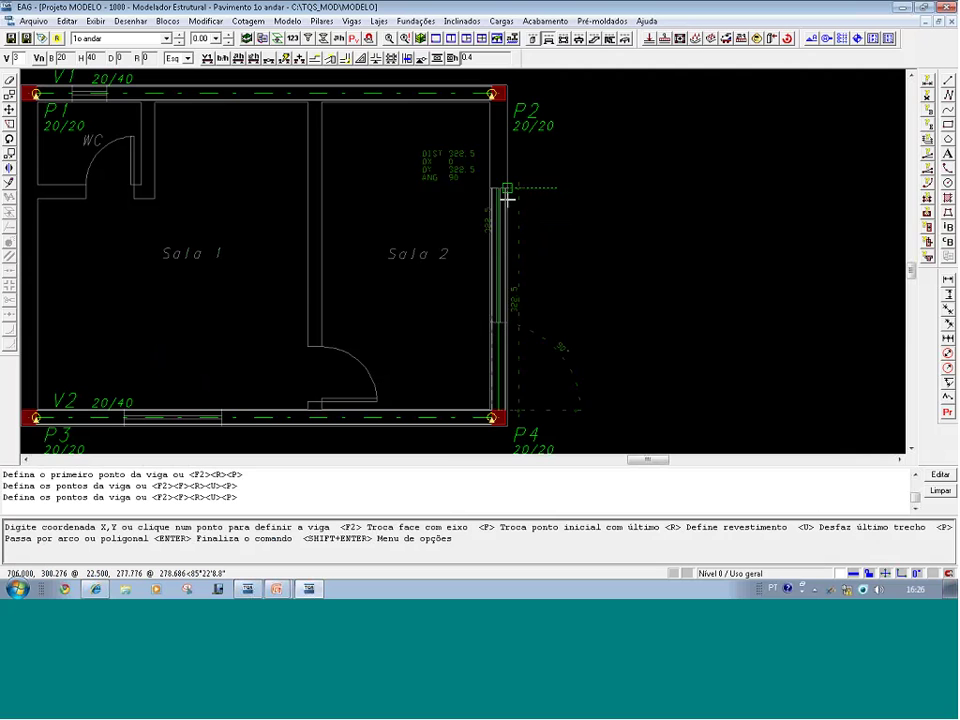
pyautogui.press('F8')
pyautogui.press('F4')
pyautogui.click(538, 146)
pyautogui.click(411, 79)
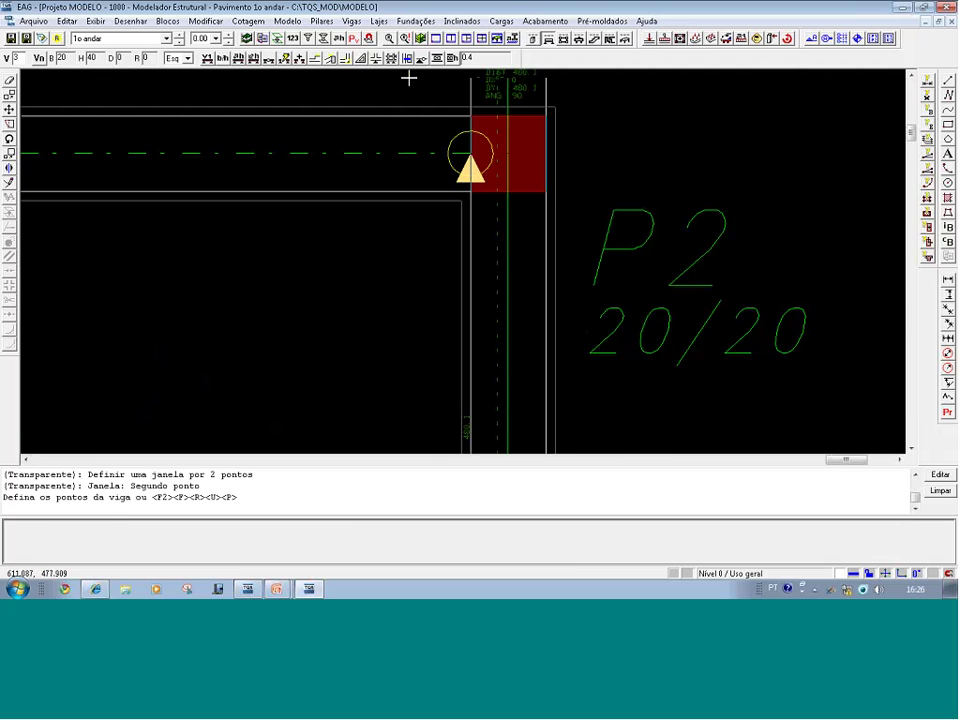
pyautogui.click(470, 193)
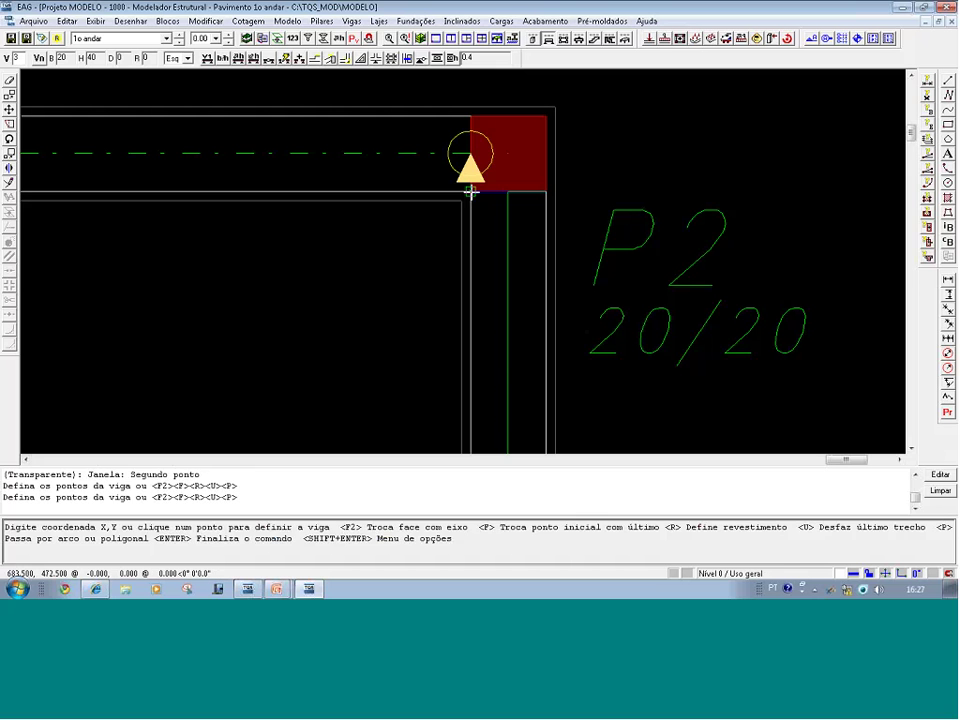
pyautogui.click(470, 192)
pyautogui.press('Return')
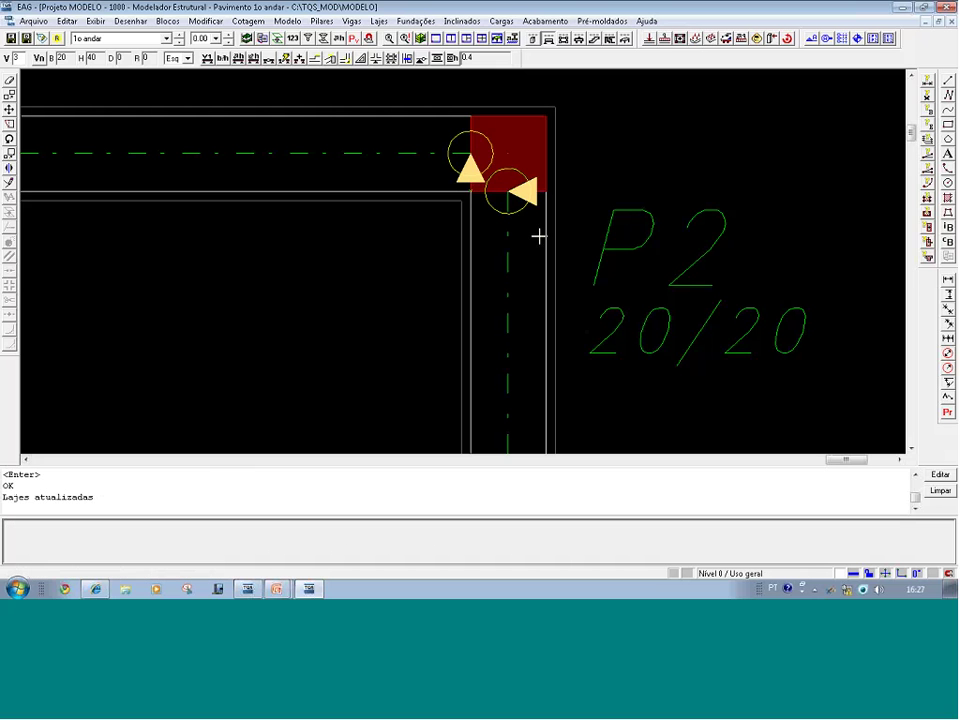
# - Start a vertical 20 x 40 beam at column P3's upper-left corner
pyautogui.press('F8')
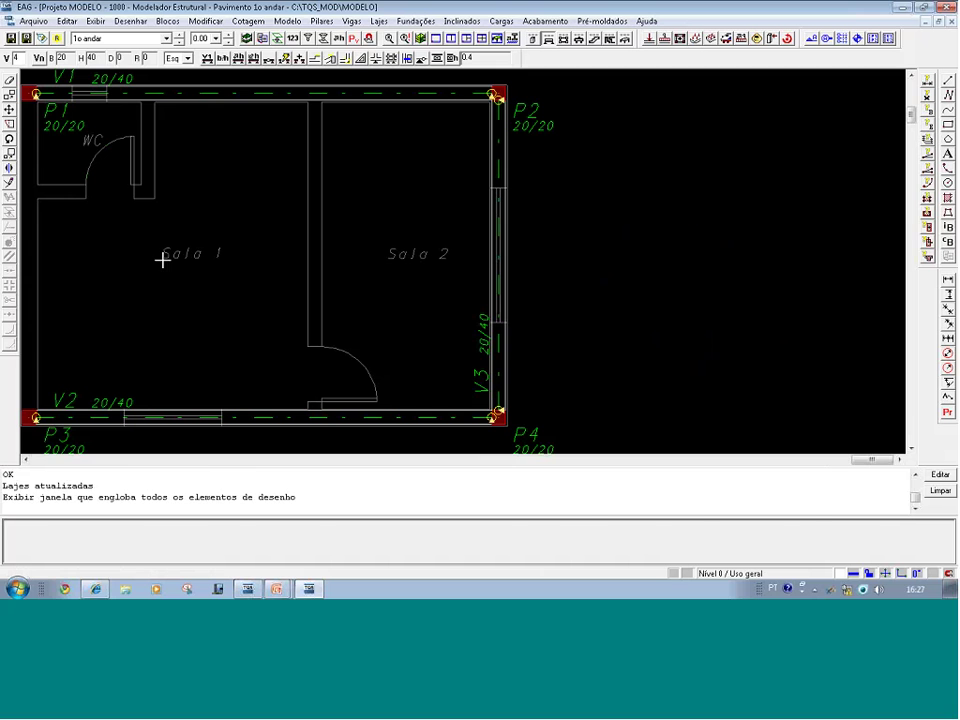
pyautogui.press('F3')
pyautogui.click(64, 429)
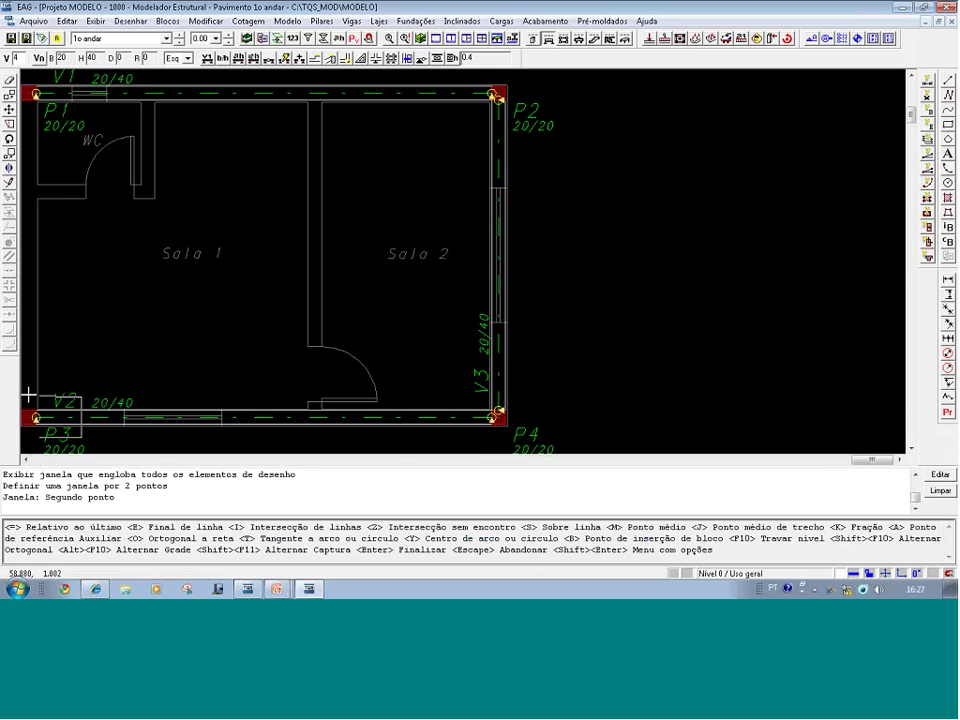
pyautogui.click(24, 392)
pyautogui.press('F5')
pyautogui.press('v')
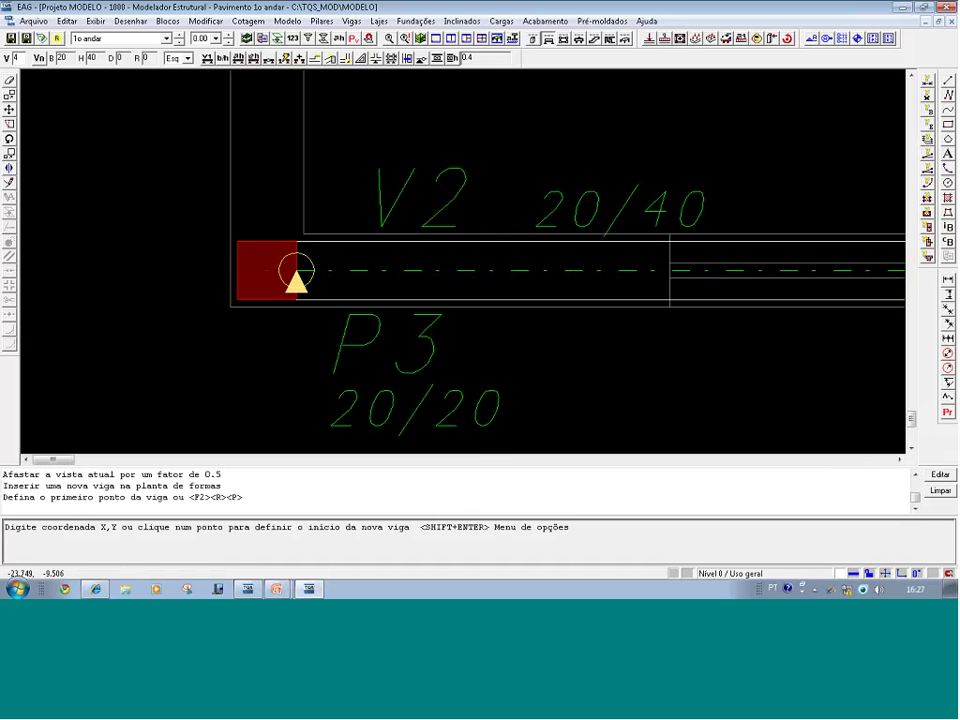
pyautogui.click(236, 238)
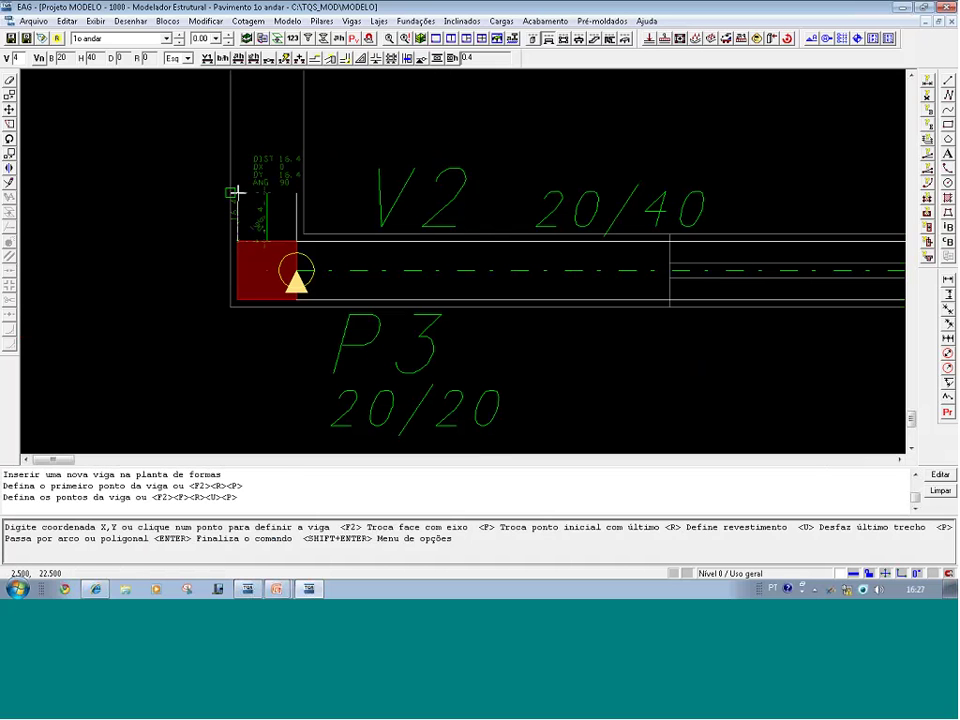
# - Finish the vertical beam at column P1's lower-left corner, closing the beam perimeter, and leave beam insertion
pyautogui.press('F8')
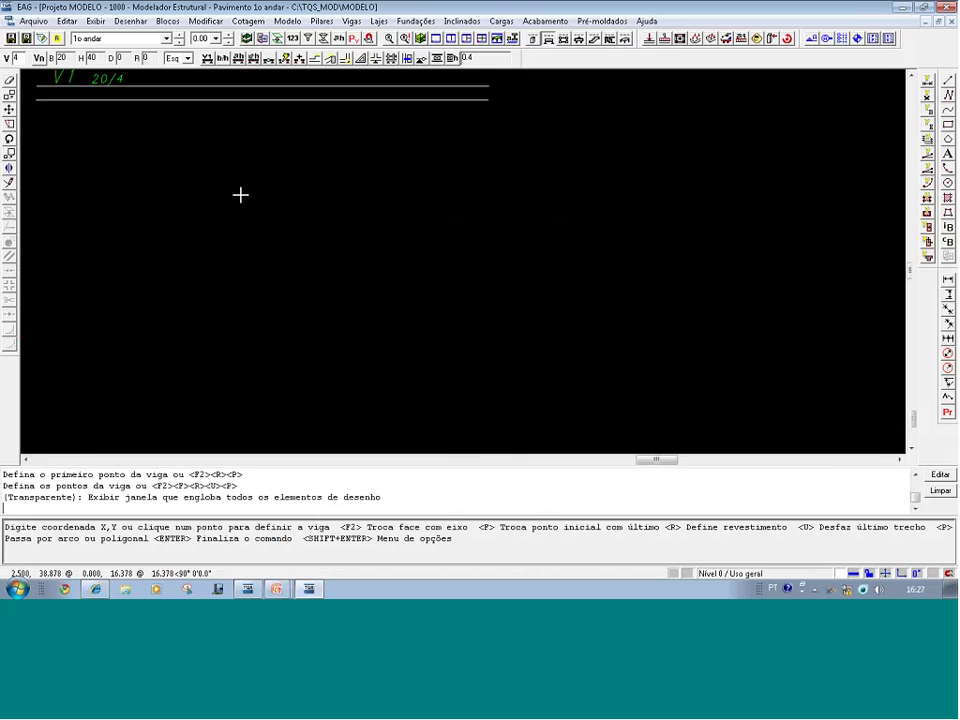
pyautogui.press('F8')
pyautogui.click(35, 93)
pyautogui.click(167, 141)
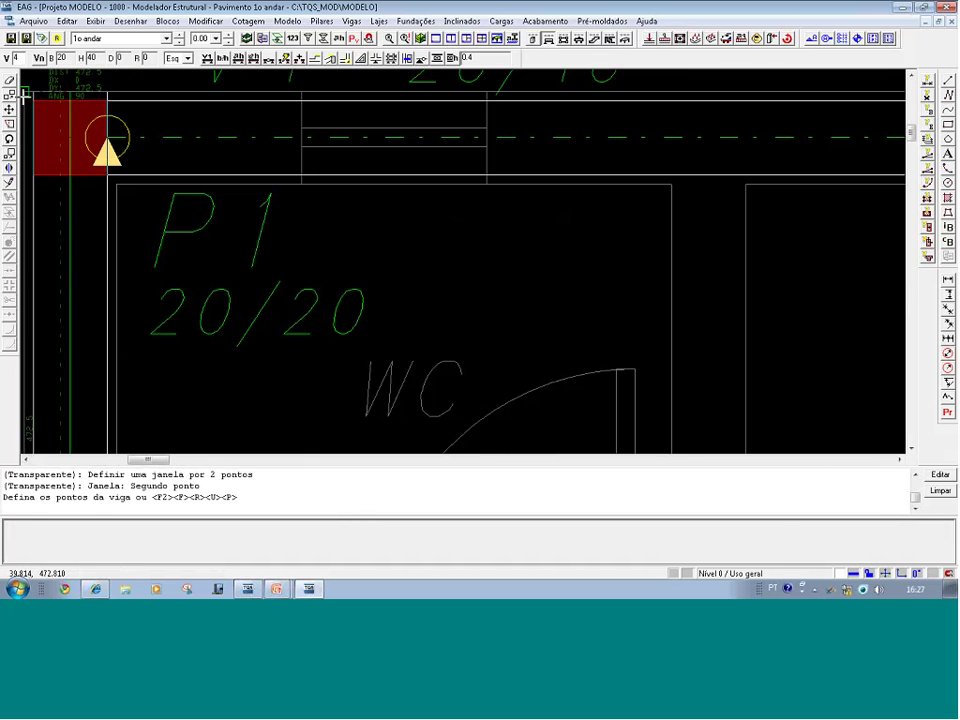
pyautogui.click(33, 173)
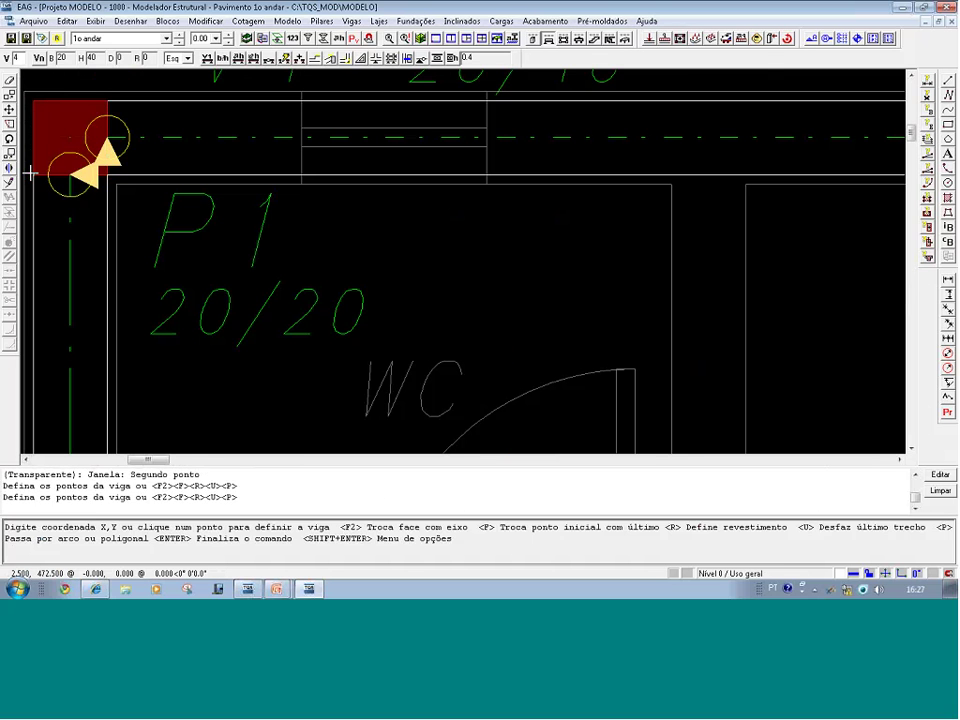
pyautogui.press('Return')
pyautogui.press('F8')
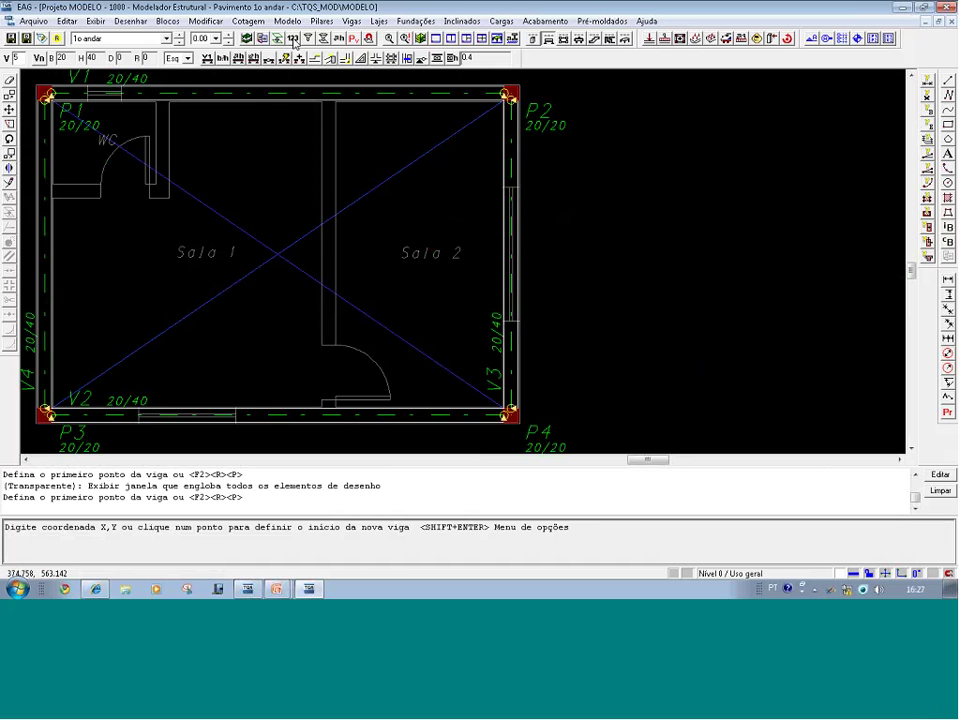
pyautogui.press('Escape')
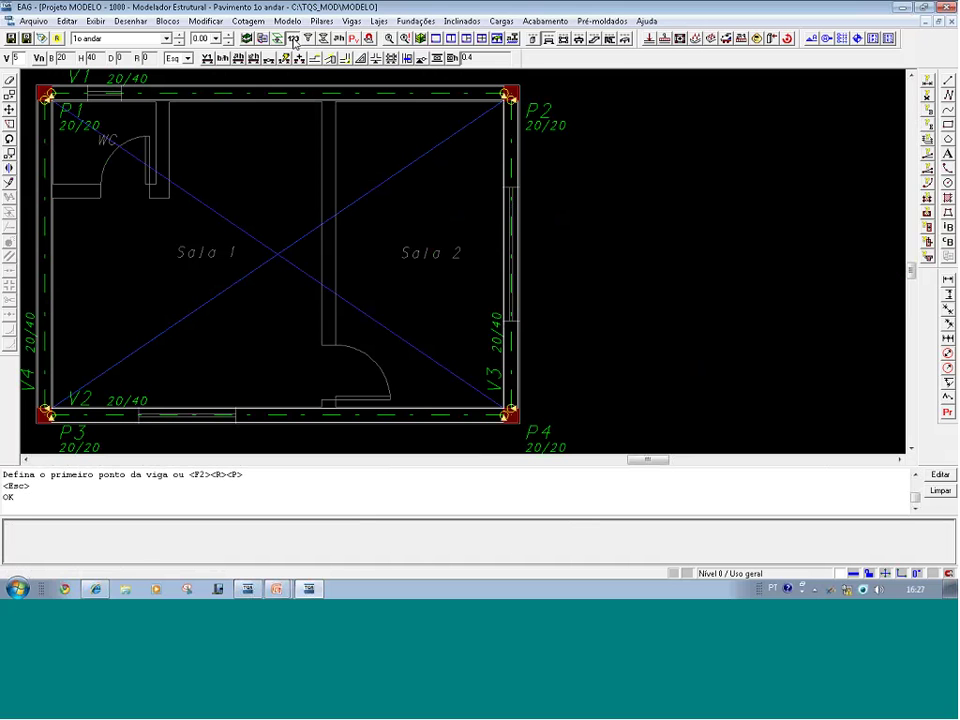
# - Renumber all beams by number, with 1 as the initial number
pyautogui.click(293, 38)
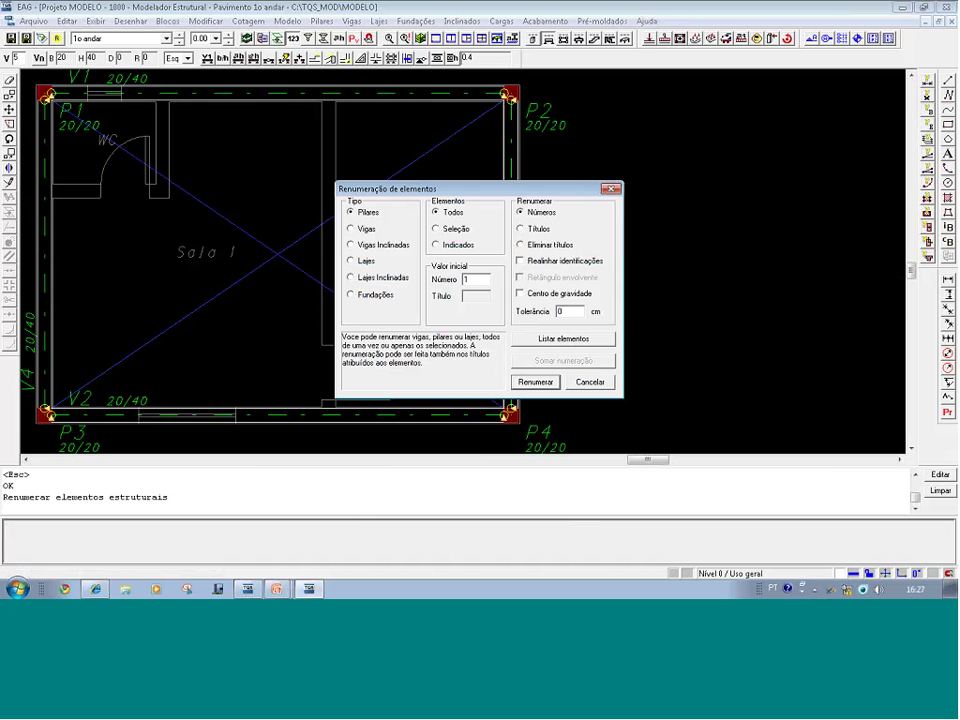
pyautogui.click(369, 232)
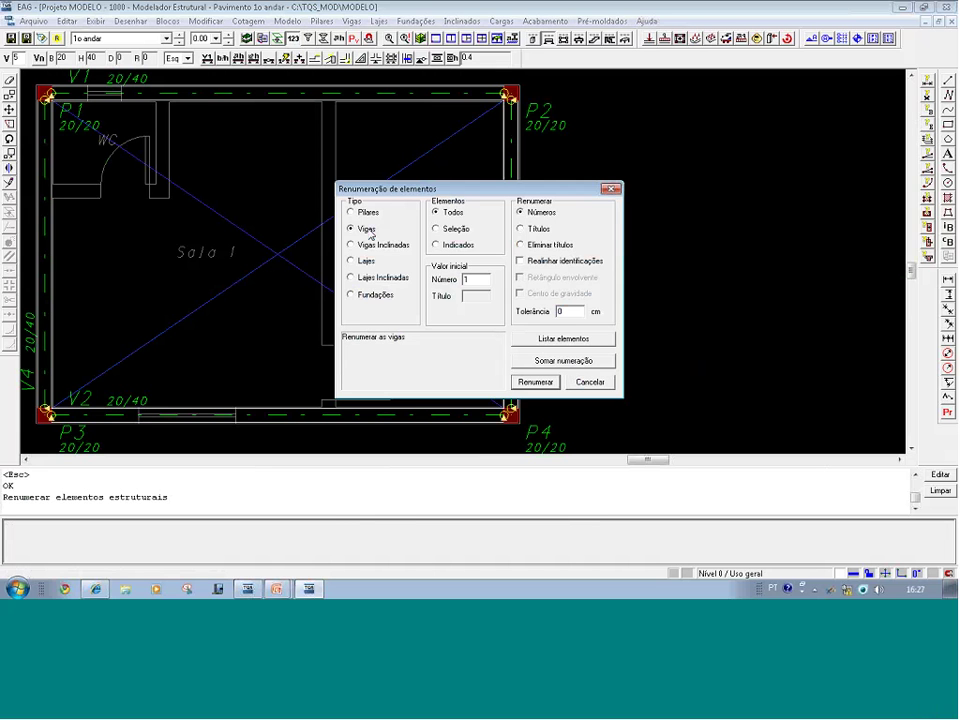
pyautogui.click(438, 213)
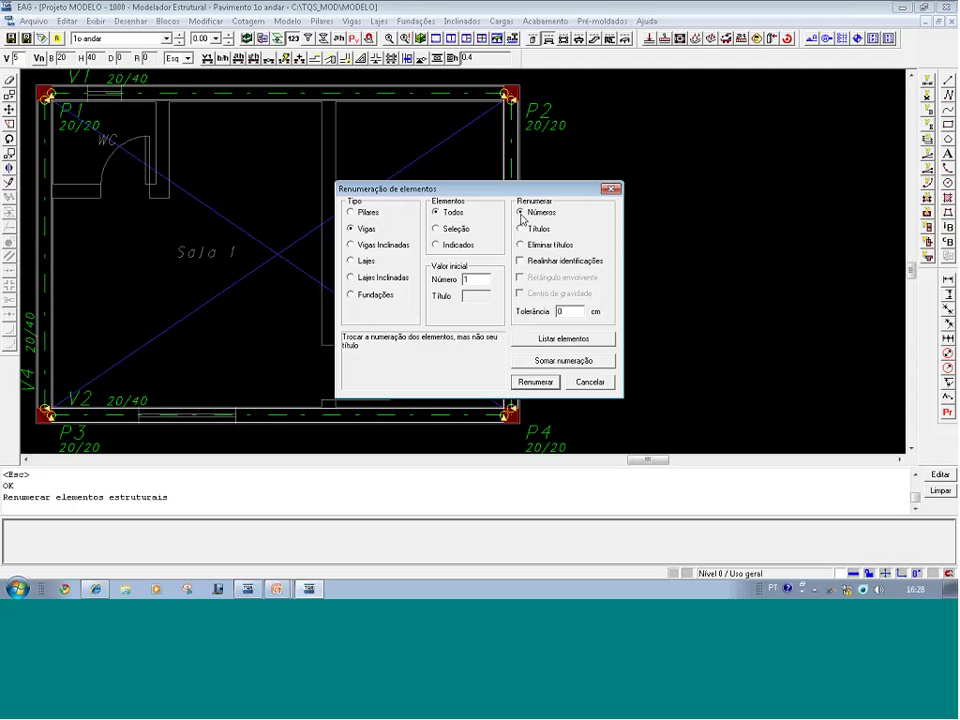
pyautogui.click(474, 280)
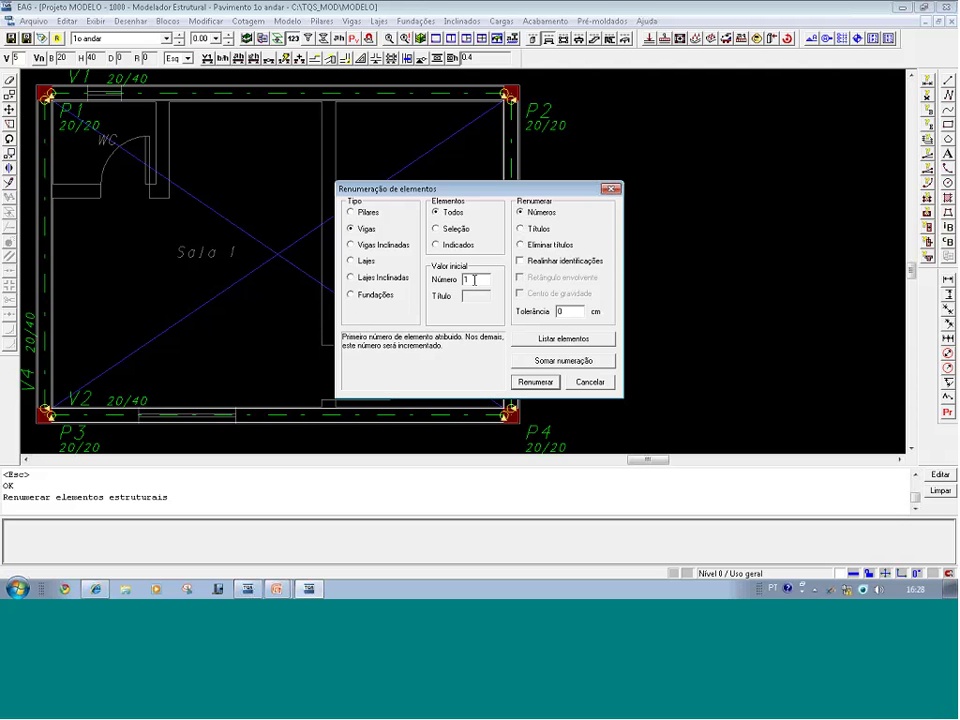
pyautogui.click(535, 382)
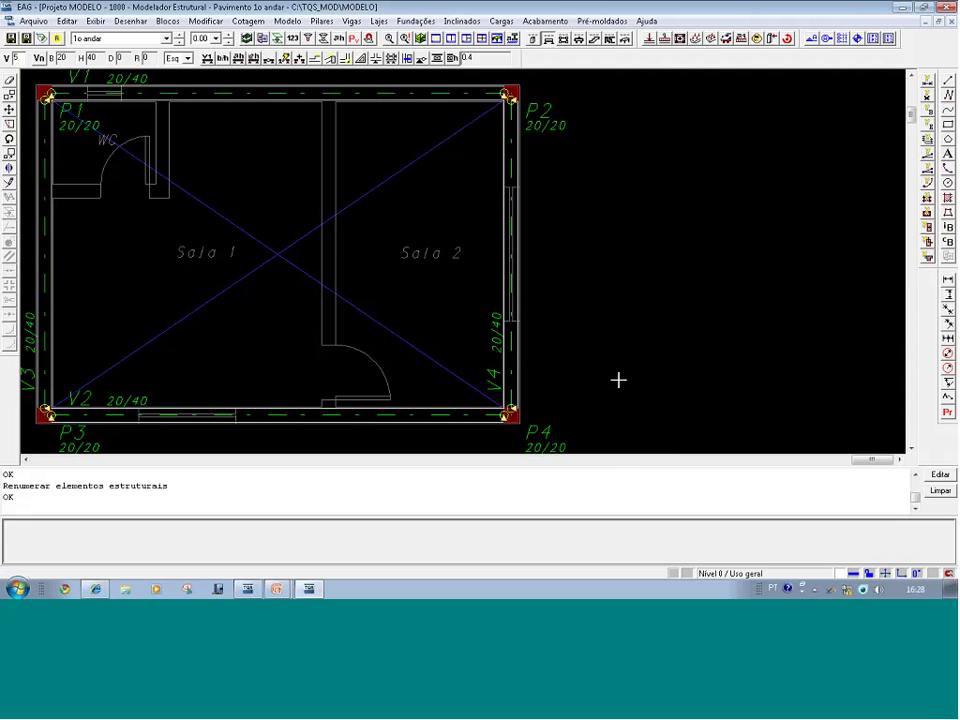
# - Define the data for new slabs as solid (Maciça), 10 cm thick, with 0 cm recess and a 0.4 tf/m² distributed load
pyautogui.click(566, 46)
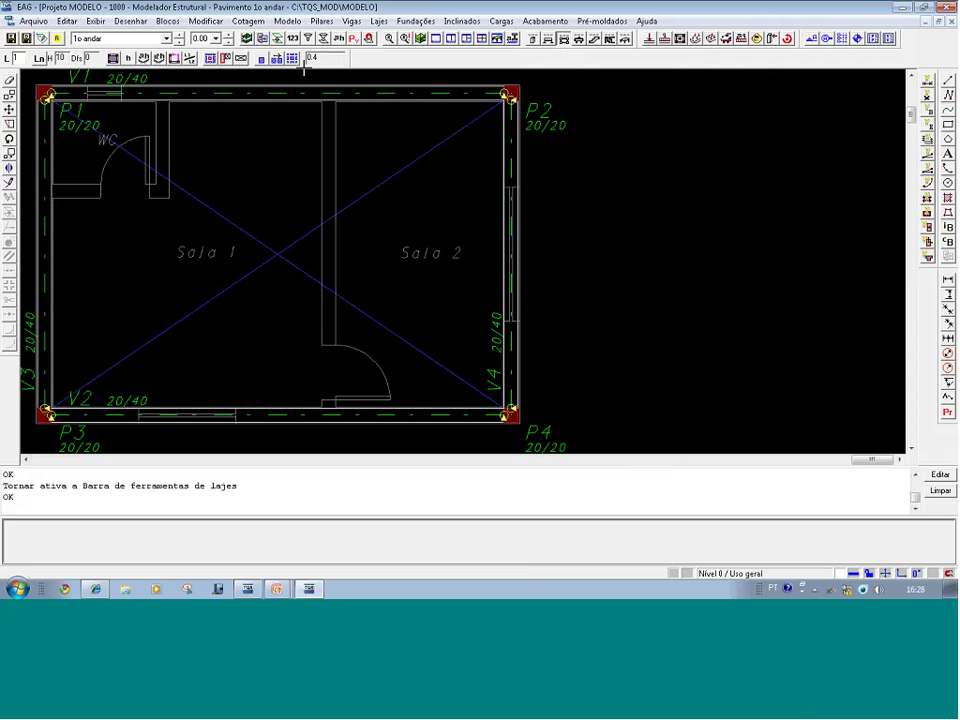
pyautogui.click(130, 59)
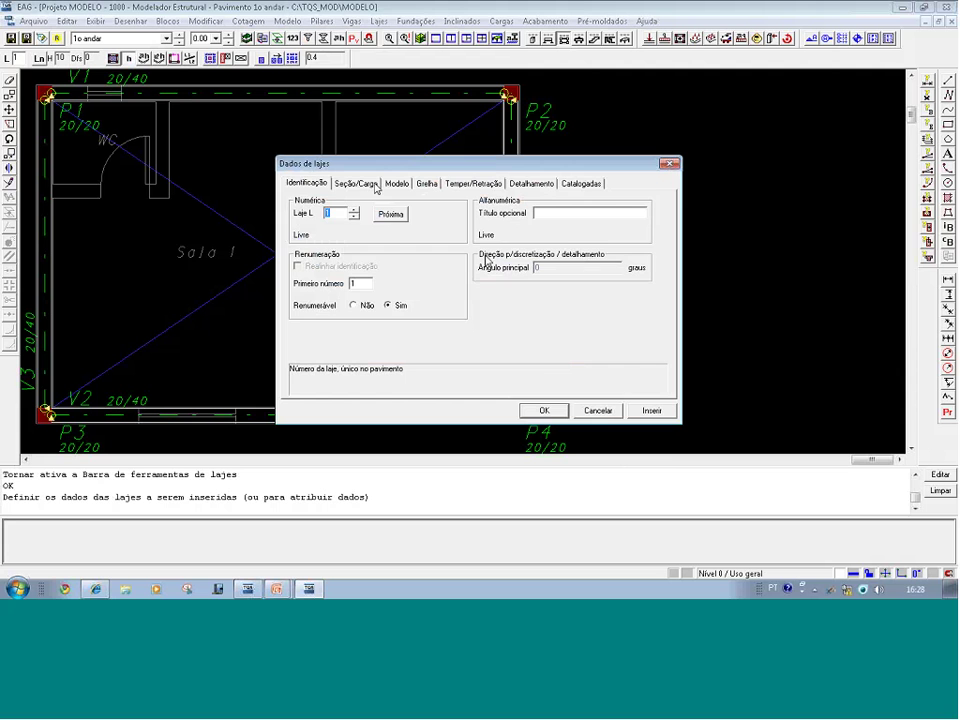
pyautogui.click(375, 186)
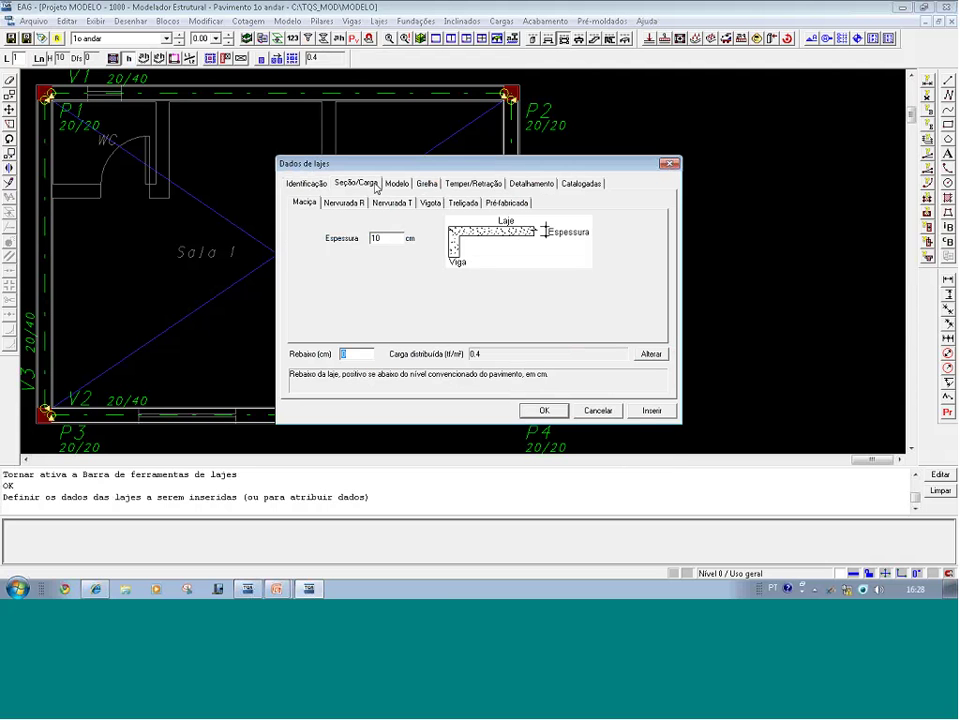
pyautogui.click(316, 200)
pyautogui.click(396, 238)
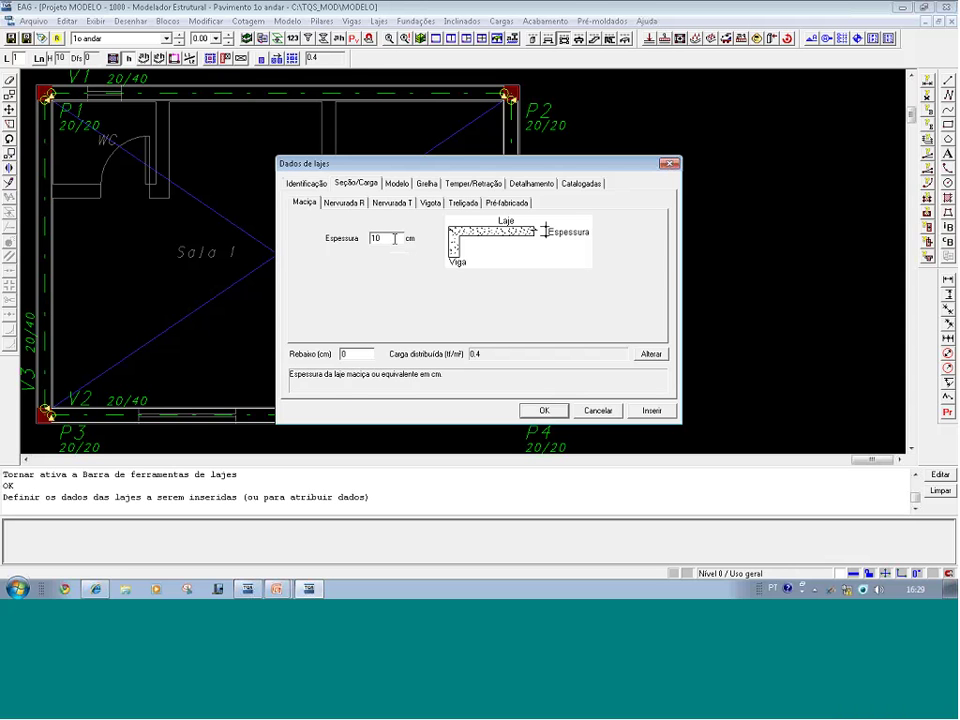
pyautogui.press('Tab')
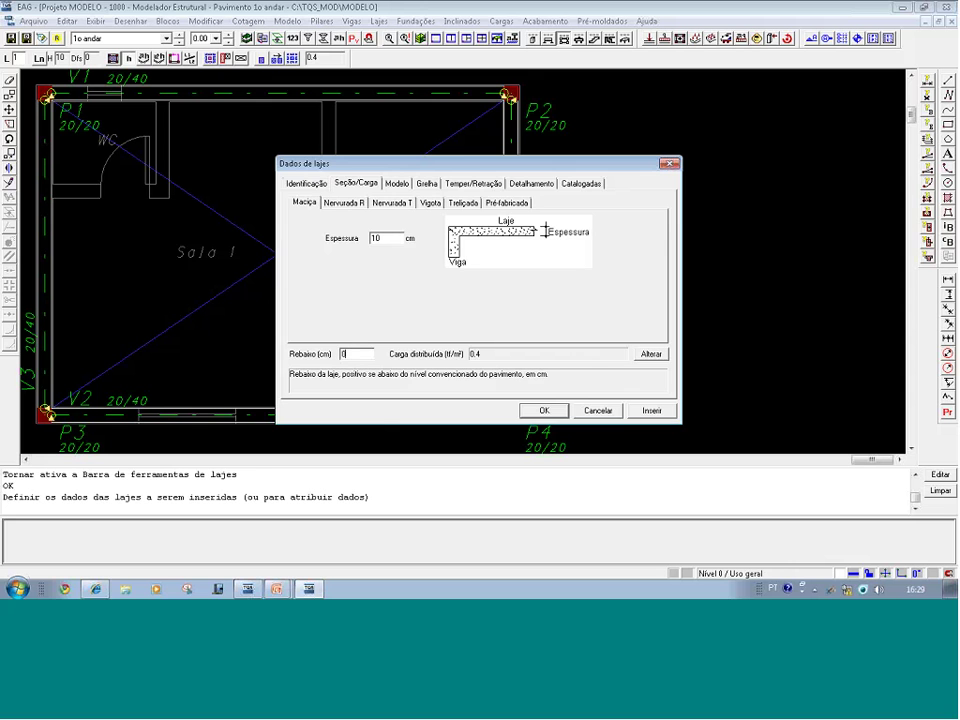
pyautogui.click(651, 354)
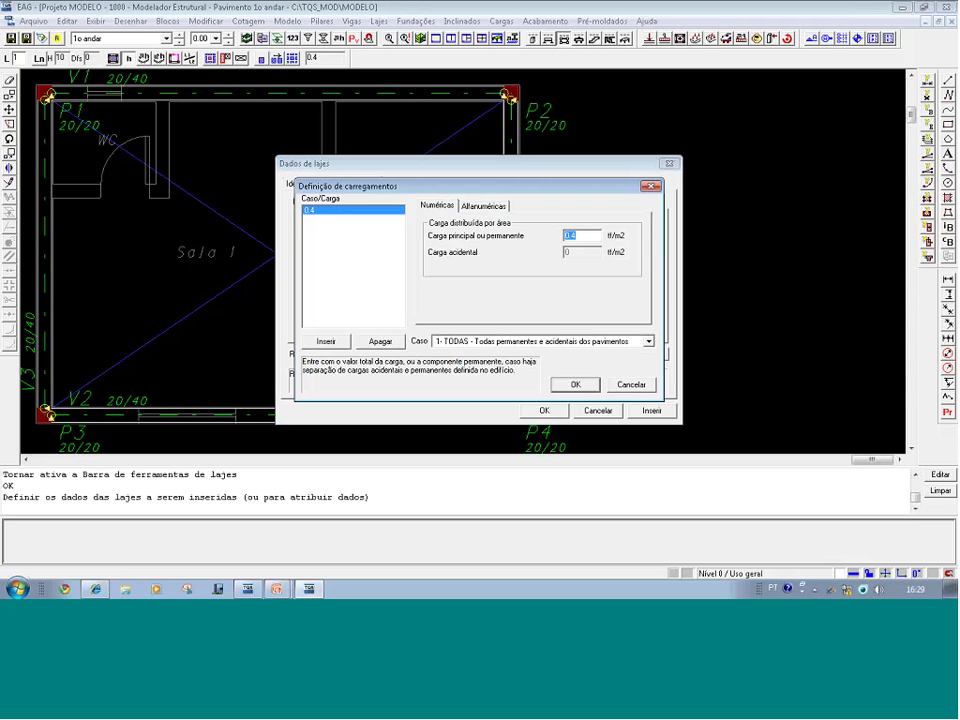
pyautogui.click(588, 388)
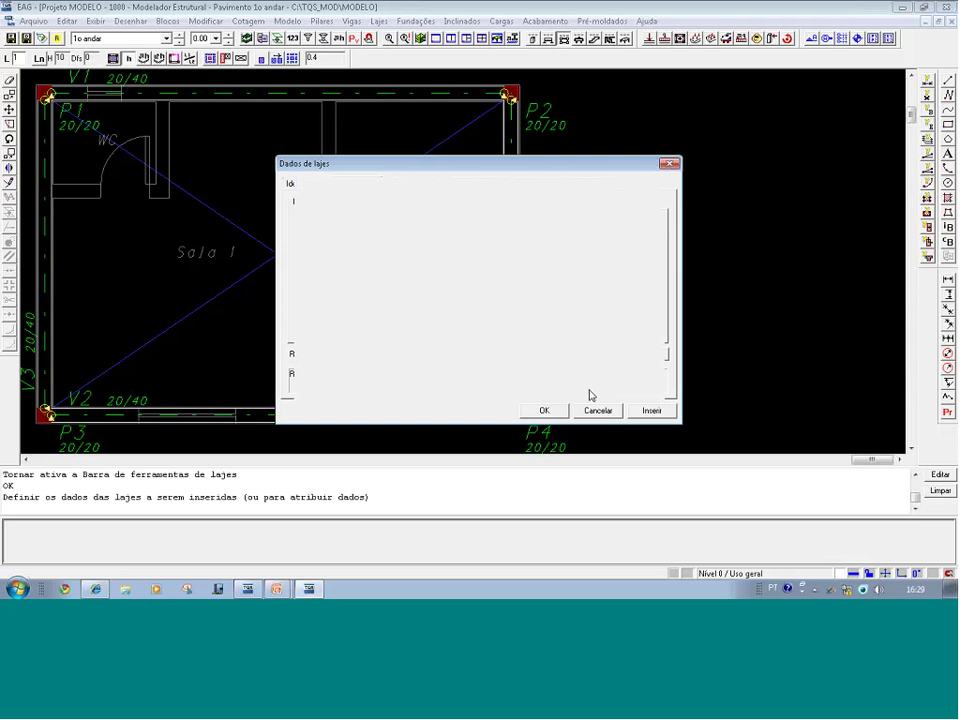
# - Insert the slab in the opening enclosed by the four beams, with its main direction at zero degrees
pyautogui.click(646, 416)
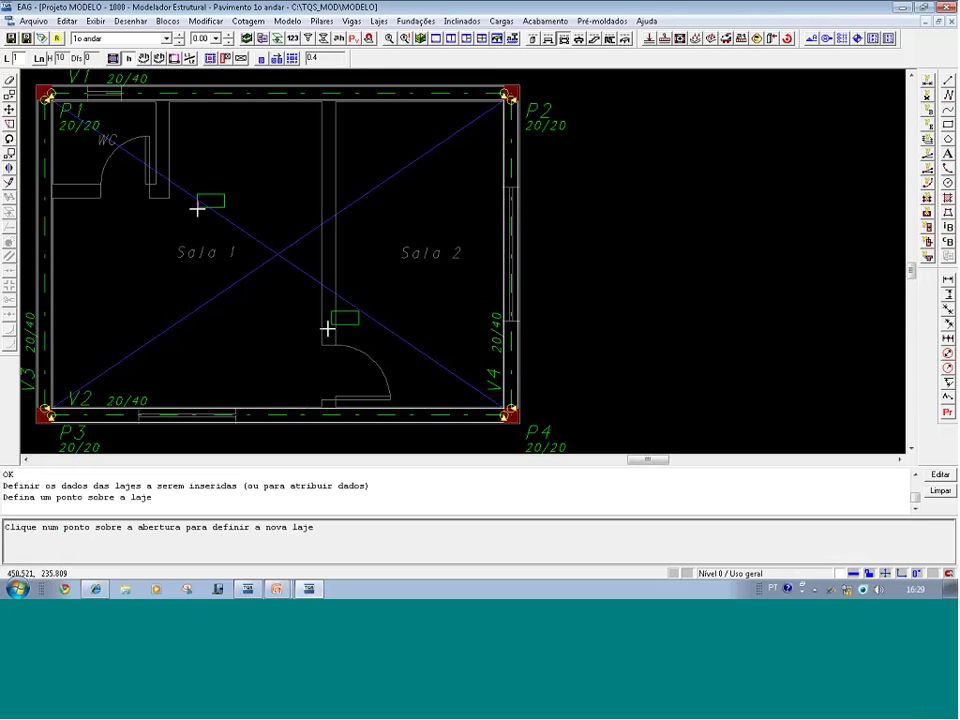
pyautogui.click(279, 227)
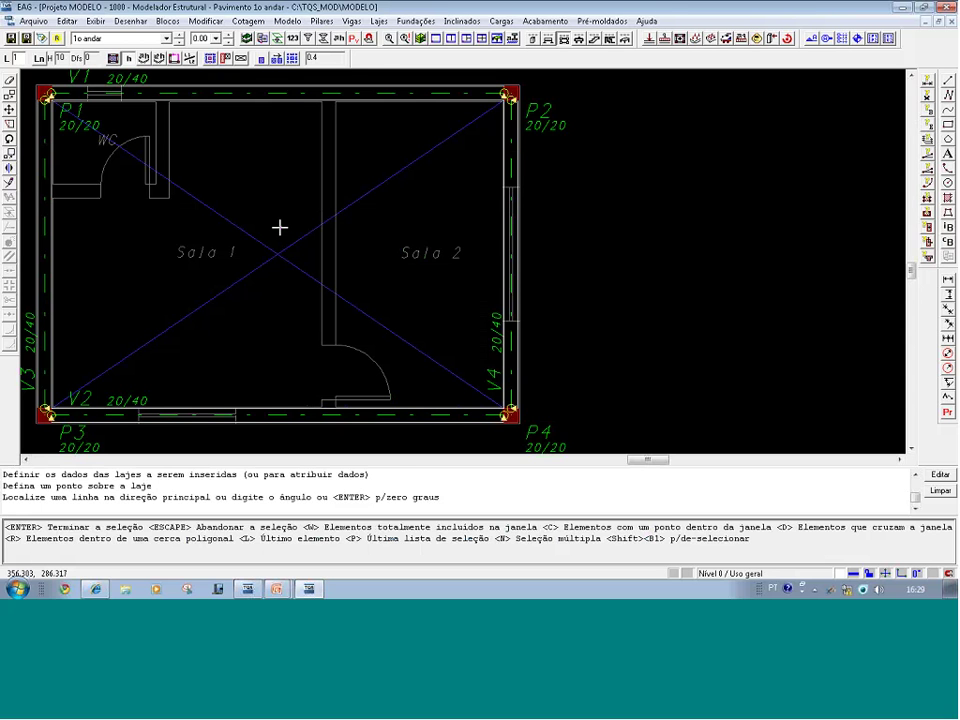
pyautogui.press('Return')
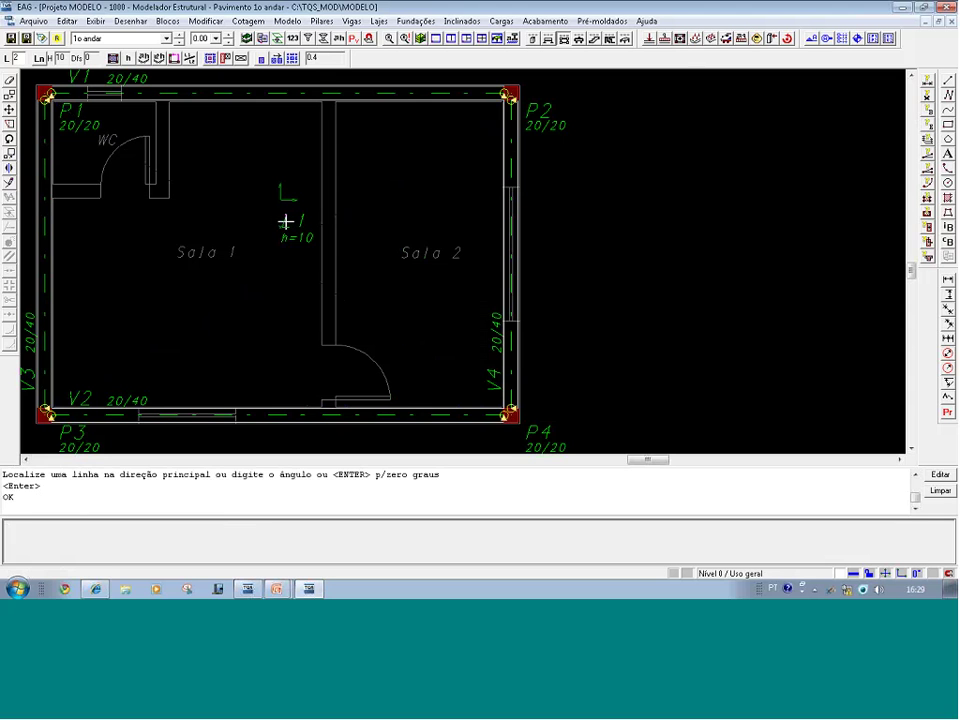
# - Review slab L1's identification data and main direction angle, then close its data window
pyautogui.doubleClick(286, 221)
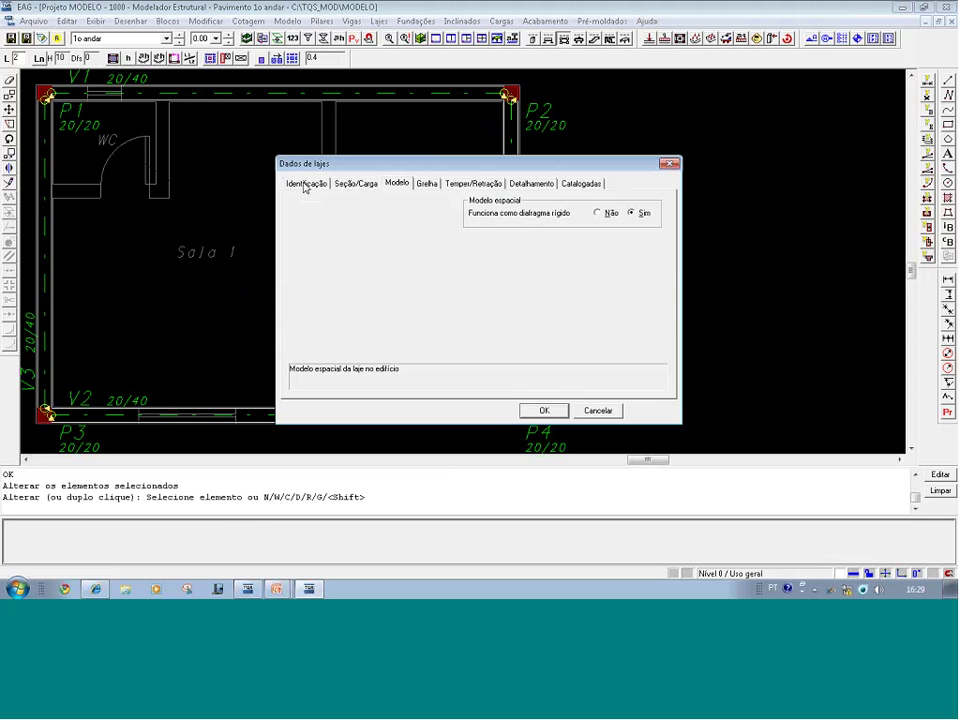
pyautogui.moveTo(317, 163); pyautogui.dragTo(469, 170)
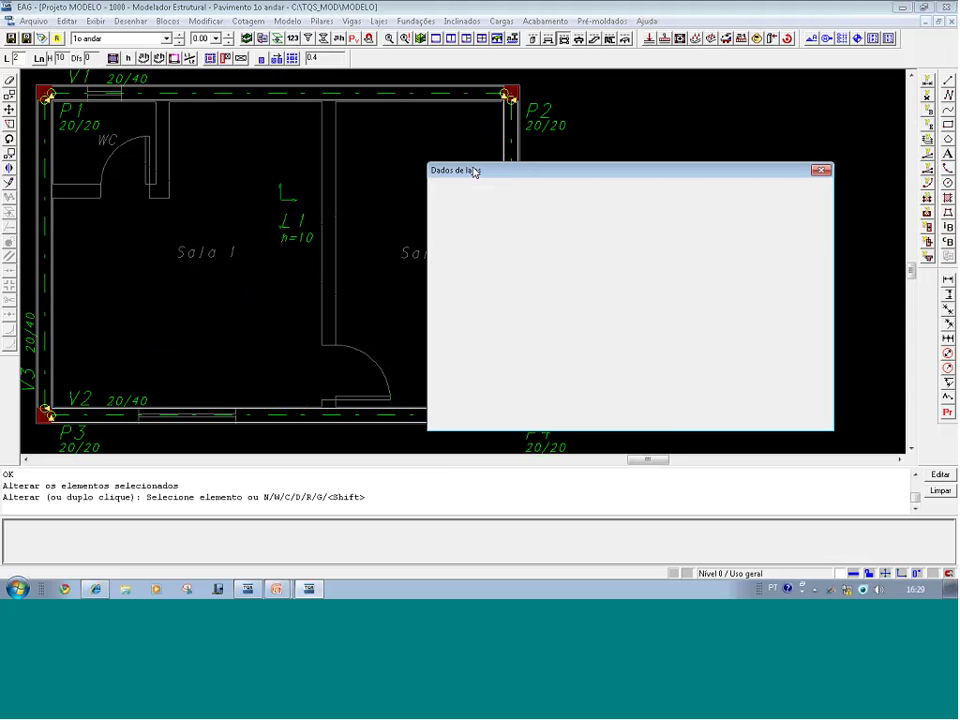
pyautogui.click(462, 189)
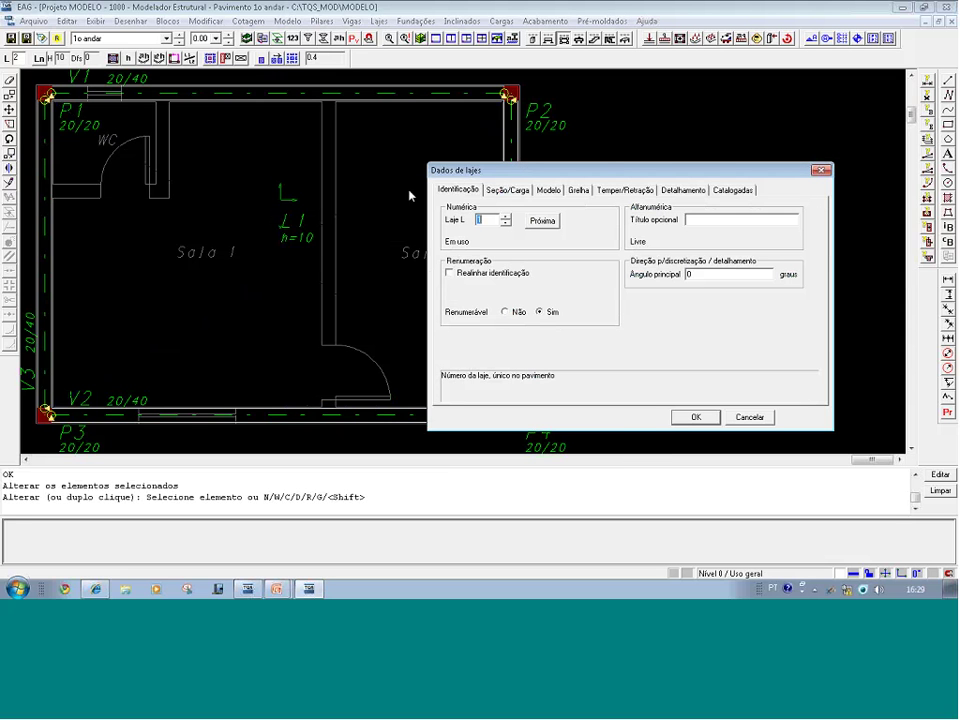
pyautogui.click(710, 277)
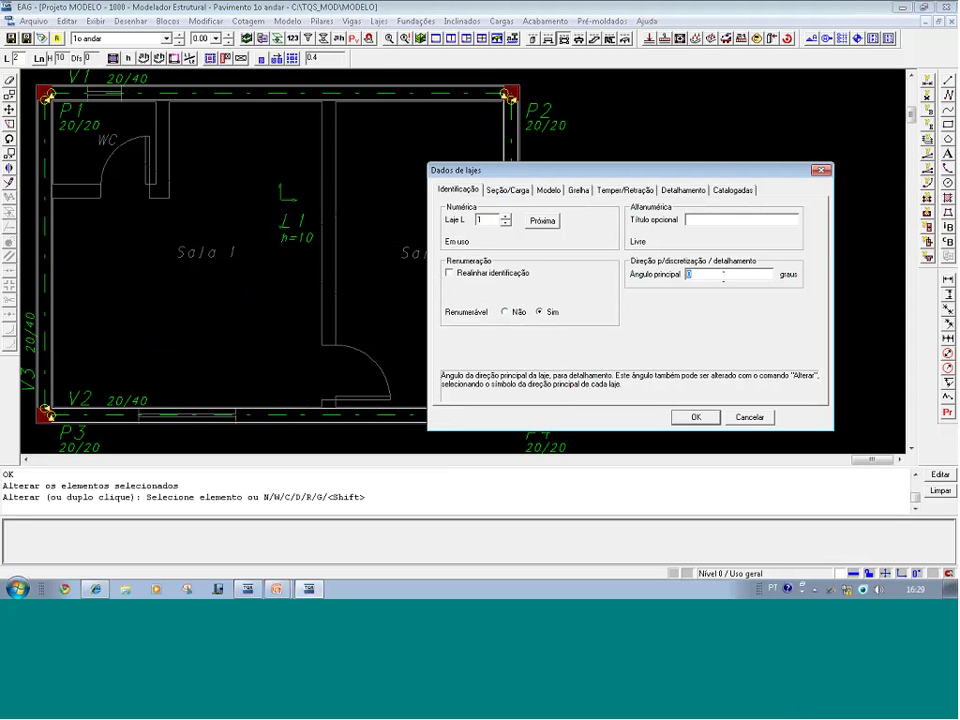
pyautogui.doubleClick(727, 277)
pyautogui.click(729, 419)
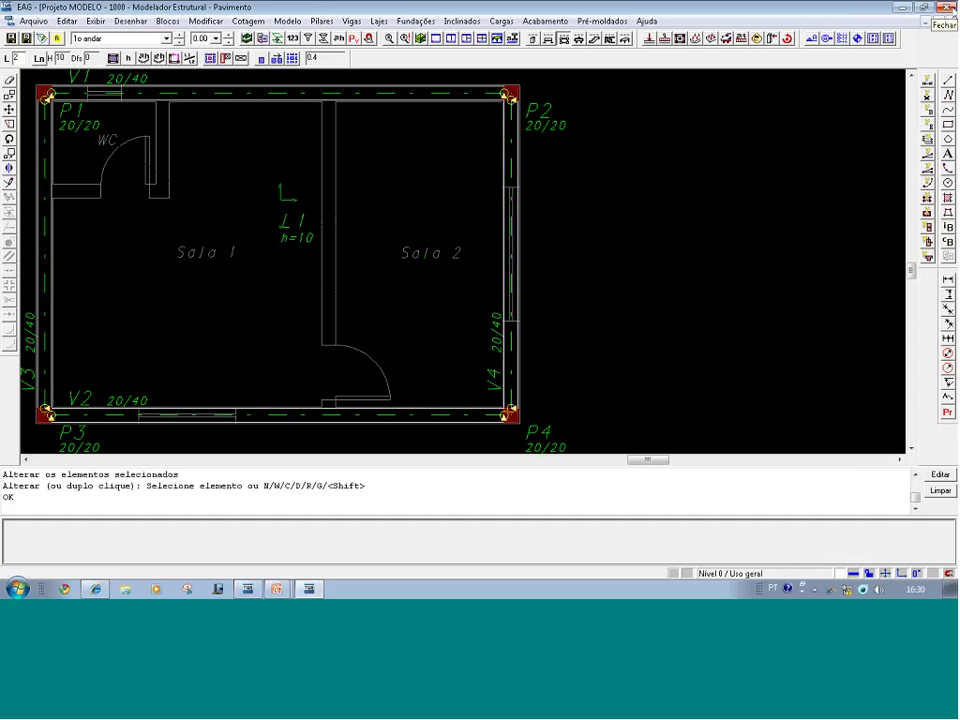
# - Close the MODELO floor model and open the Modelo - Estrutural drawing of MODELO 1's 1o andar from the CAD/TQS manager
pyautogui.click(946, 8)
pyautogui.click(505, 340)
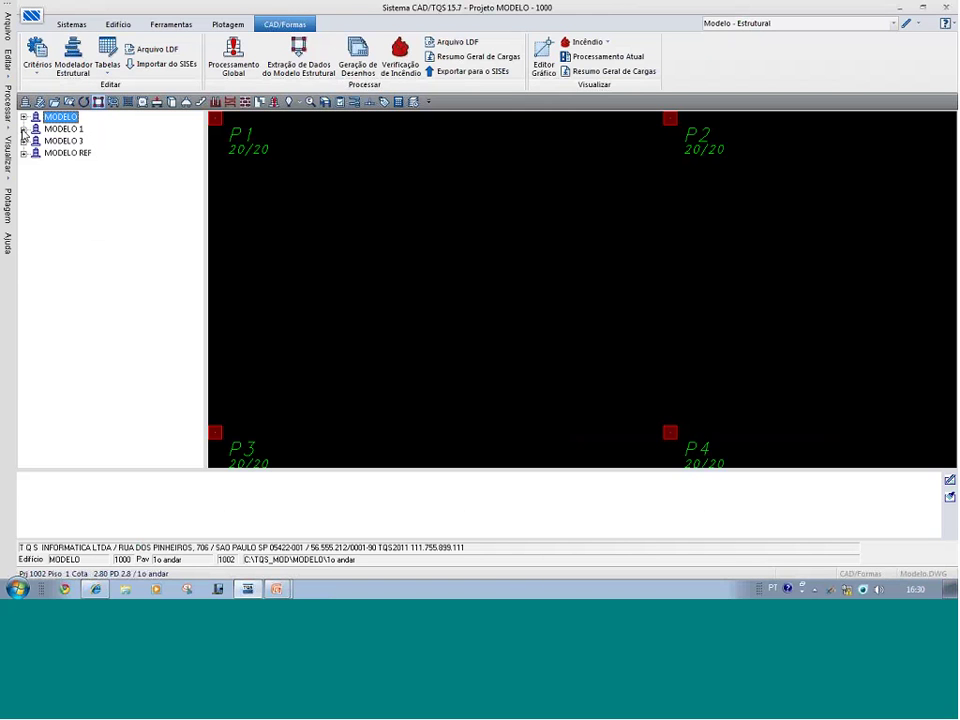
pyautogui.click(36, 189)
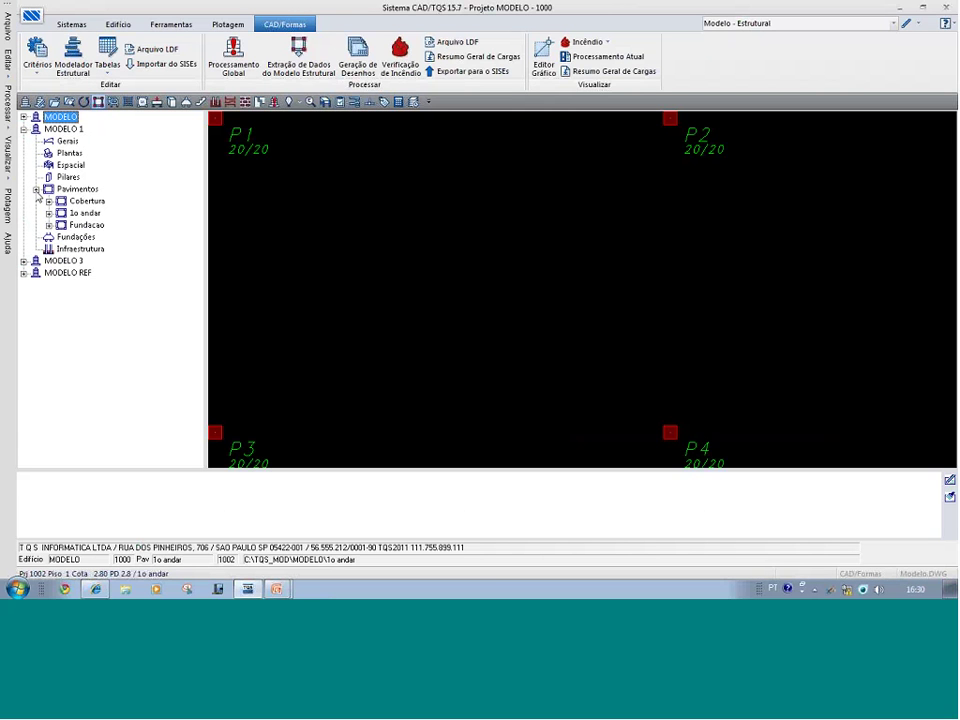
pyautogui.click(84, 213)
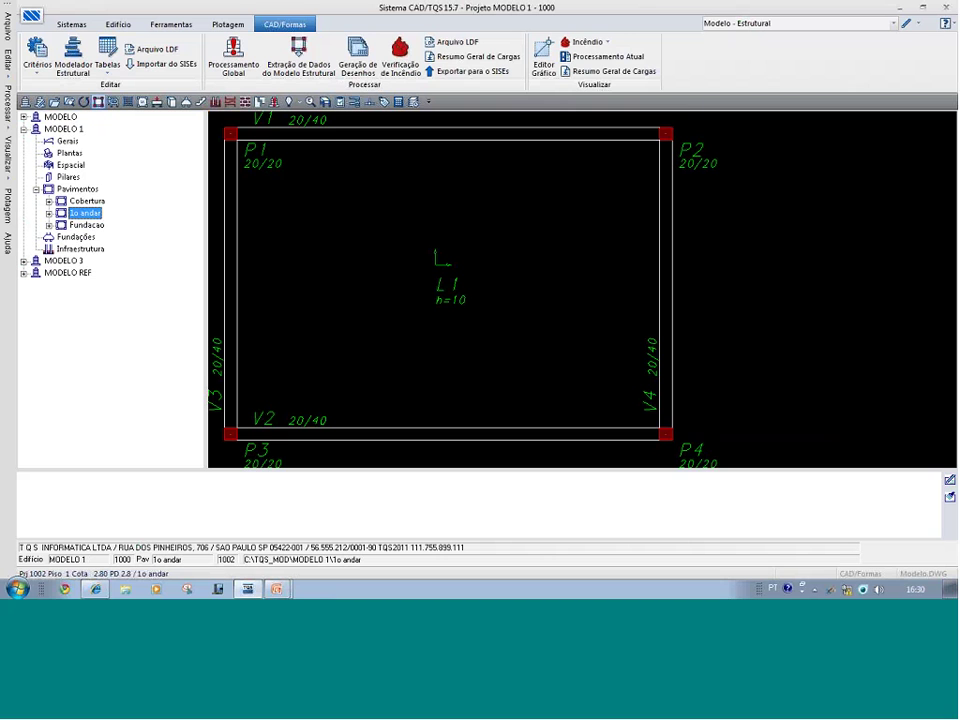
pyautogui.click(893, 23)
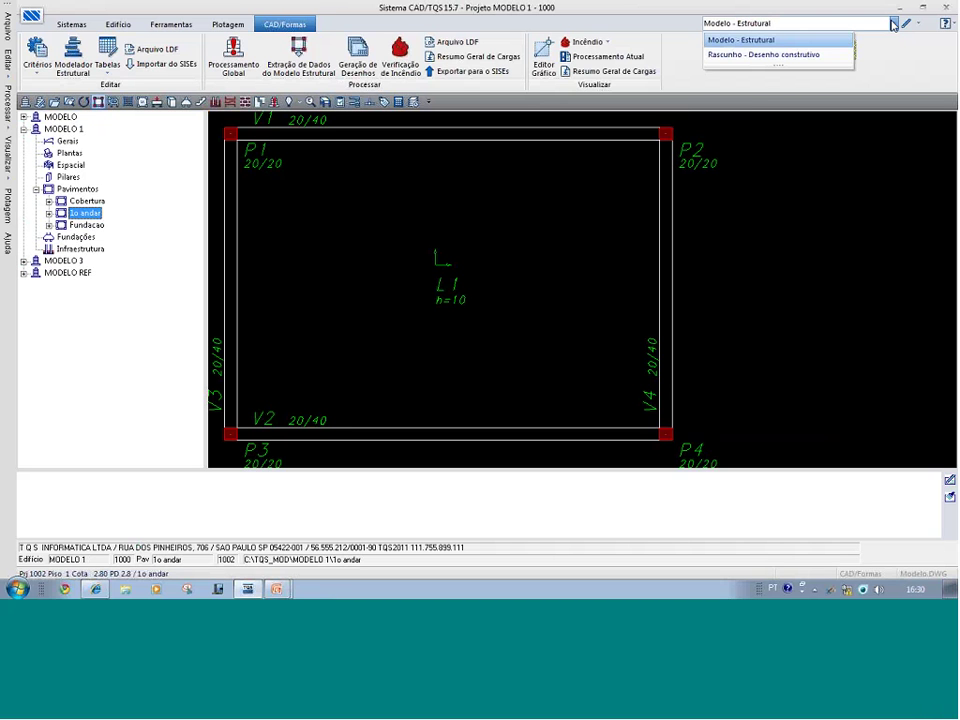
pyautogui.click(760, 40)
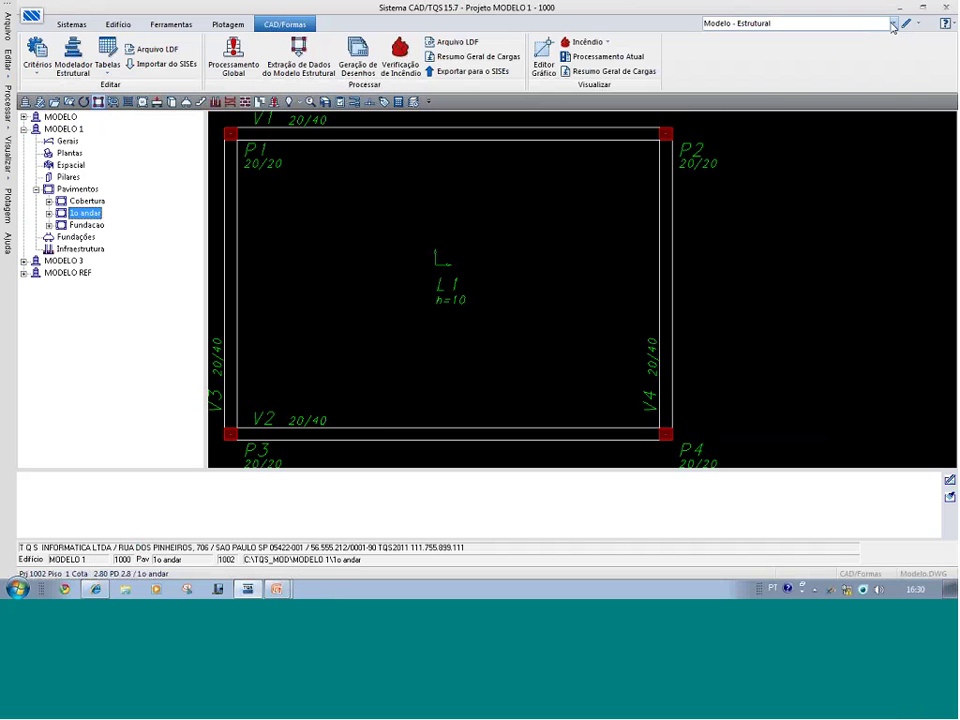
pyautogui.doubleClick(749, 281)
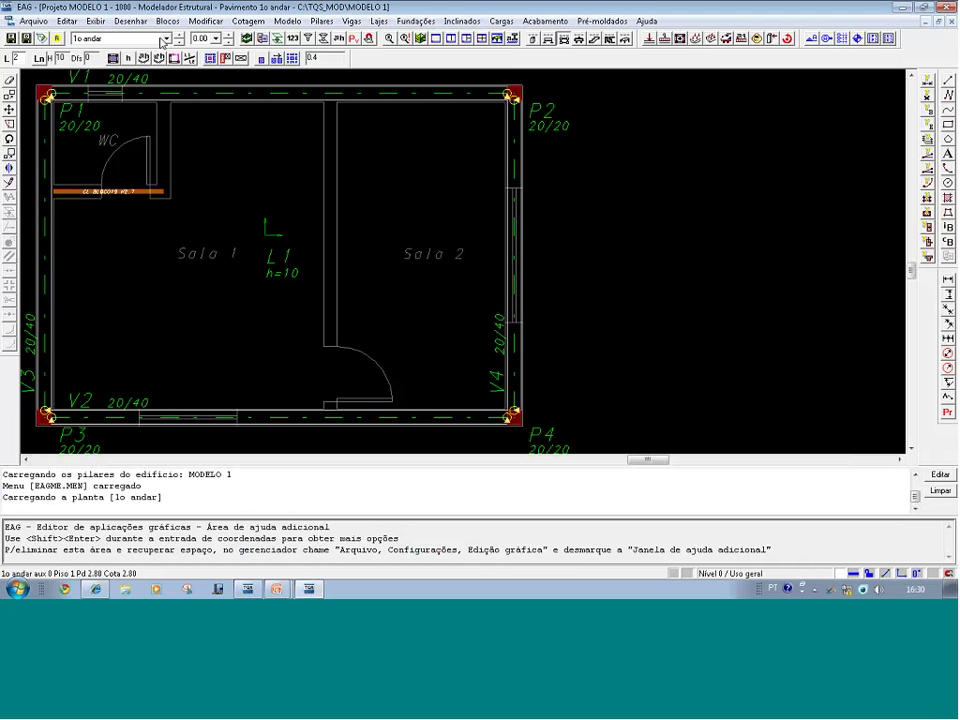
# - Define a linear load of type BLOCO19 applied per unit of area, with a wall height of 2.7 m
pyautogui.press('F8')
pyautogui.click(214, 248)
pyautogui.click(27, 80)
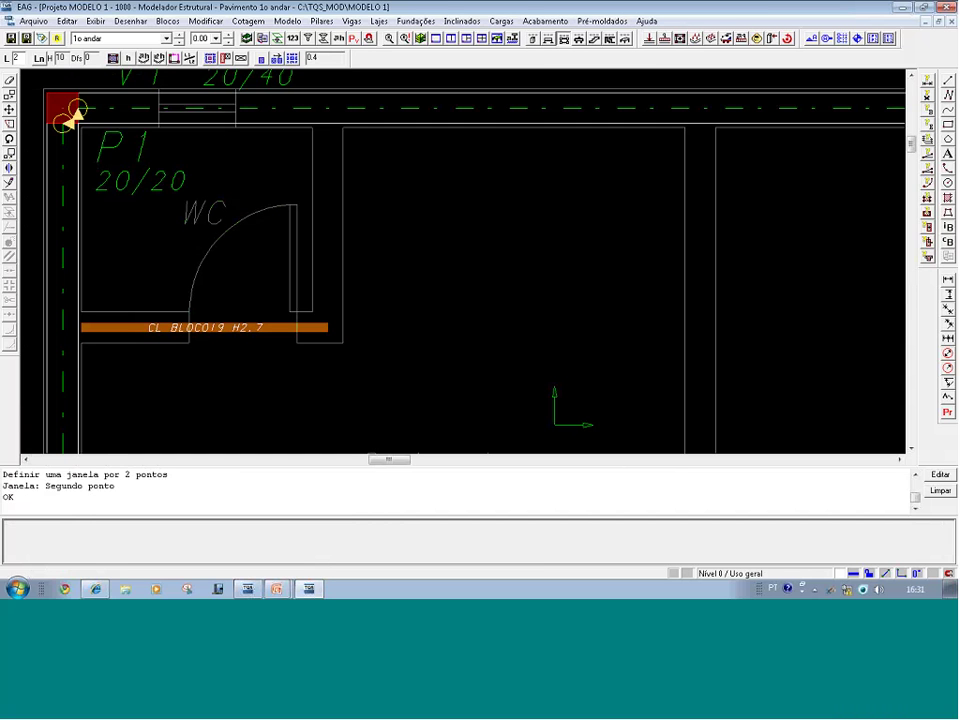
pyautogui.click(665, 38)
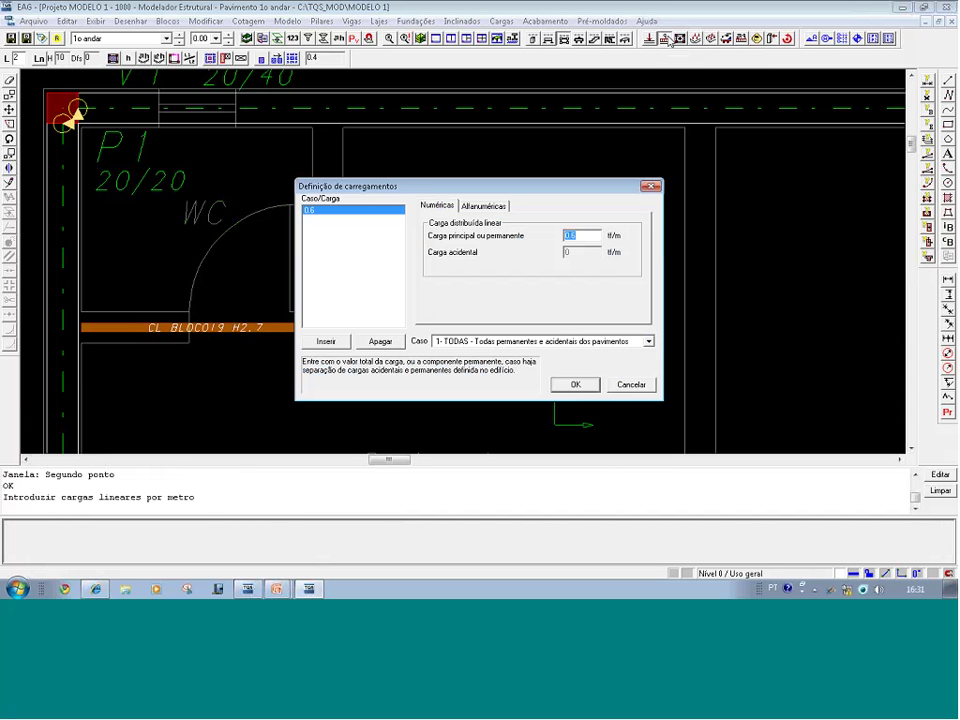
pyautogui.click(494, 206)
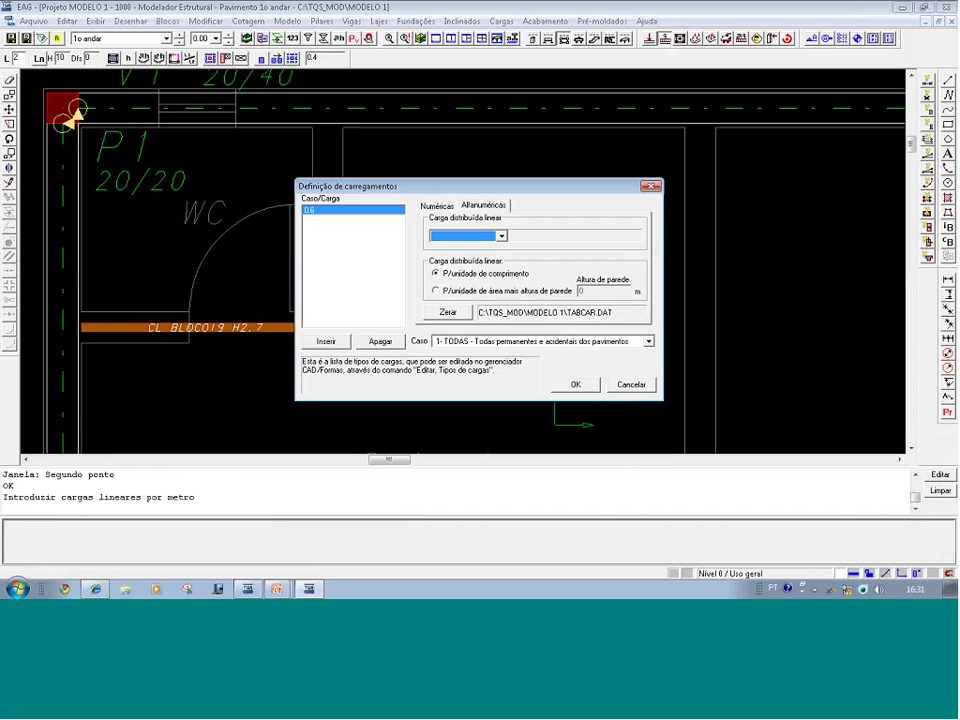
pyautogui.click(465, 291)
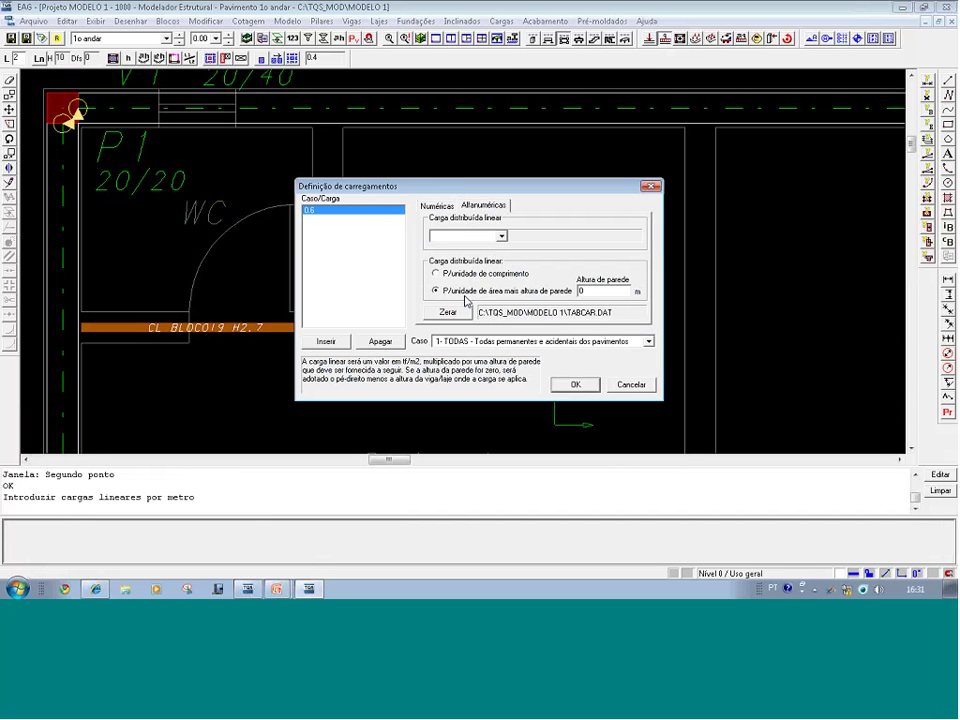
pyautogui.click(595, 291)
pyautogui.doubleClick(595, 291)
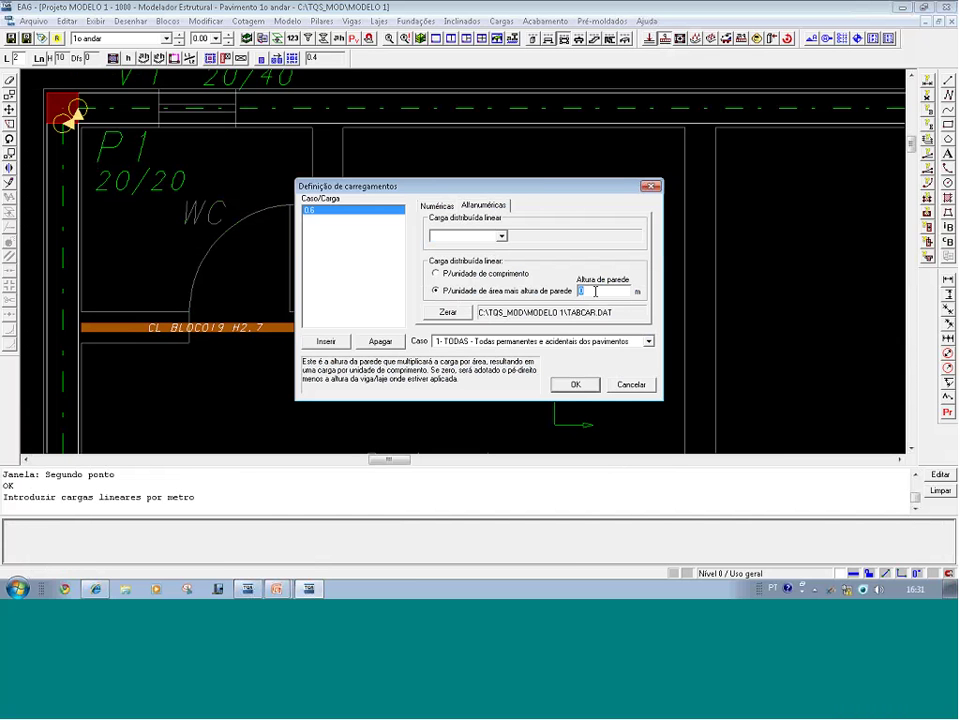
pyautogui.write('2,7')
pyautogui.click(502, 237)
pyautogui.click(462, 258)
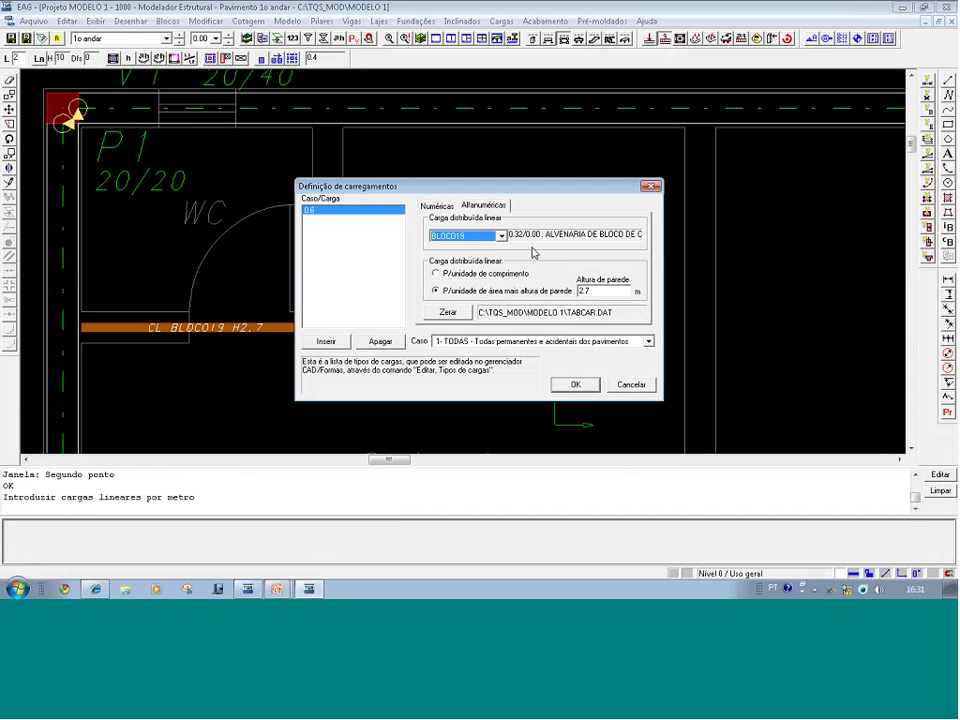
pyautogui.click(572, 385)
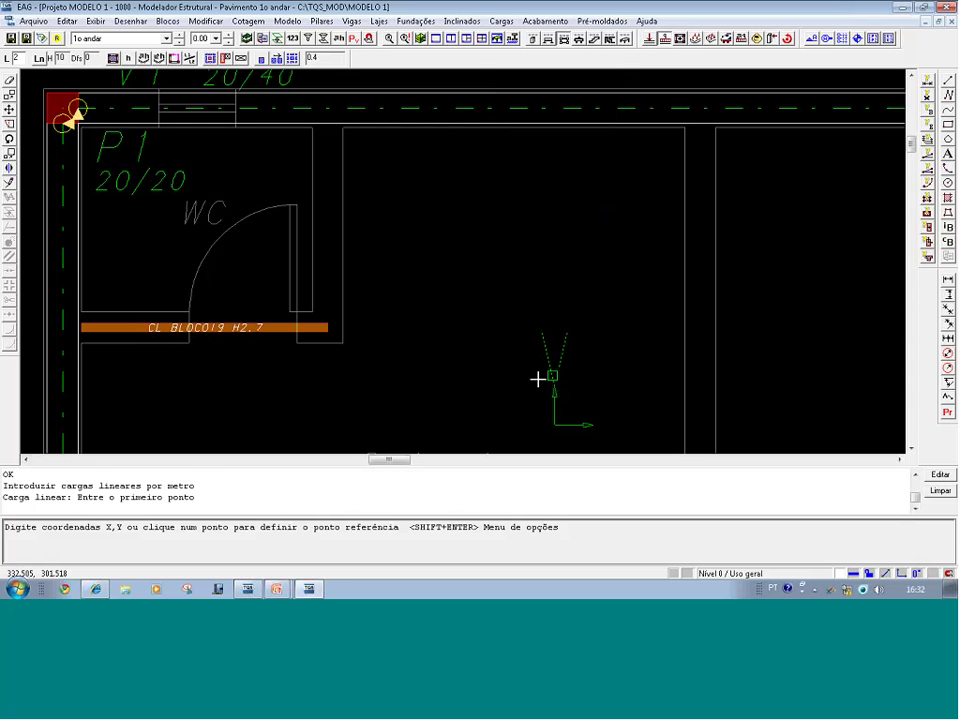
# - Place the linear load along the vertical WC wall's centreline, from the midpoint of its lower corner up to beam V1
pyautogui.press('m')
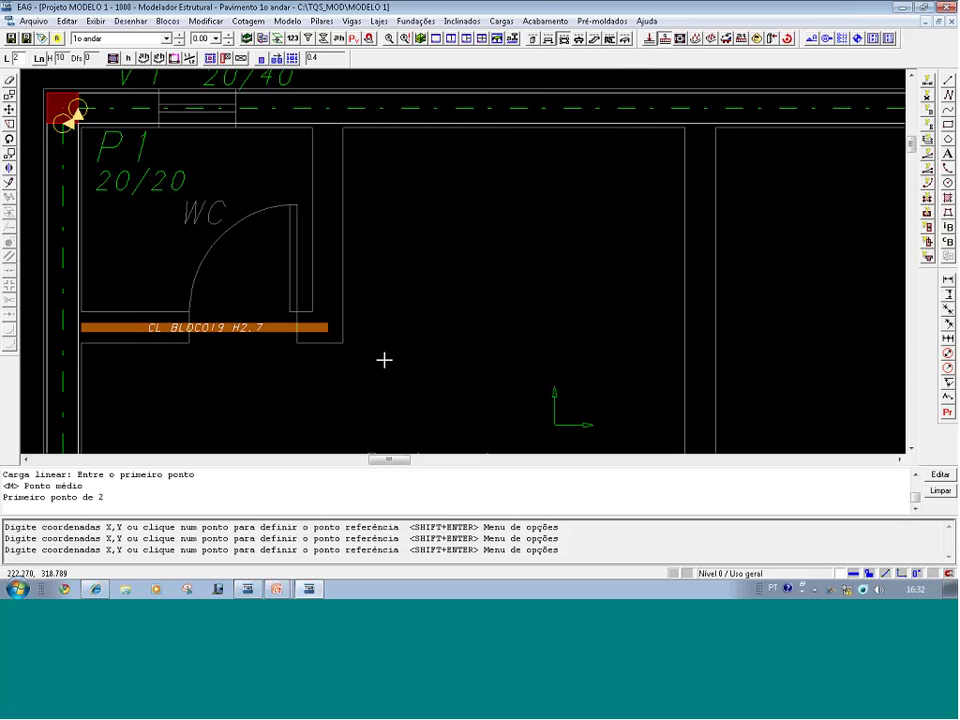
pyautogui.click(313, 314)
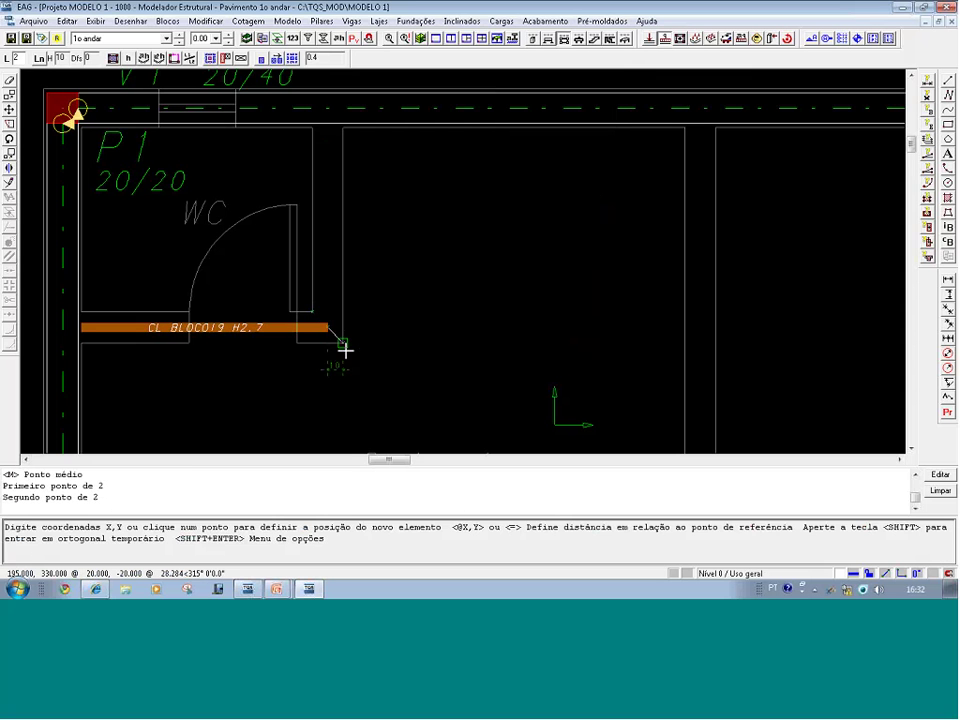
pyautogui.click(344, 349)
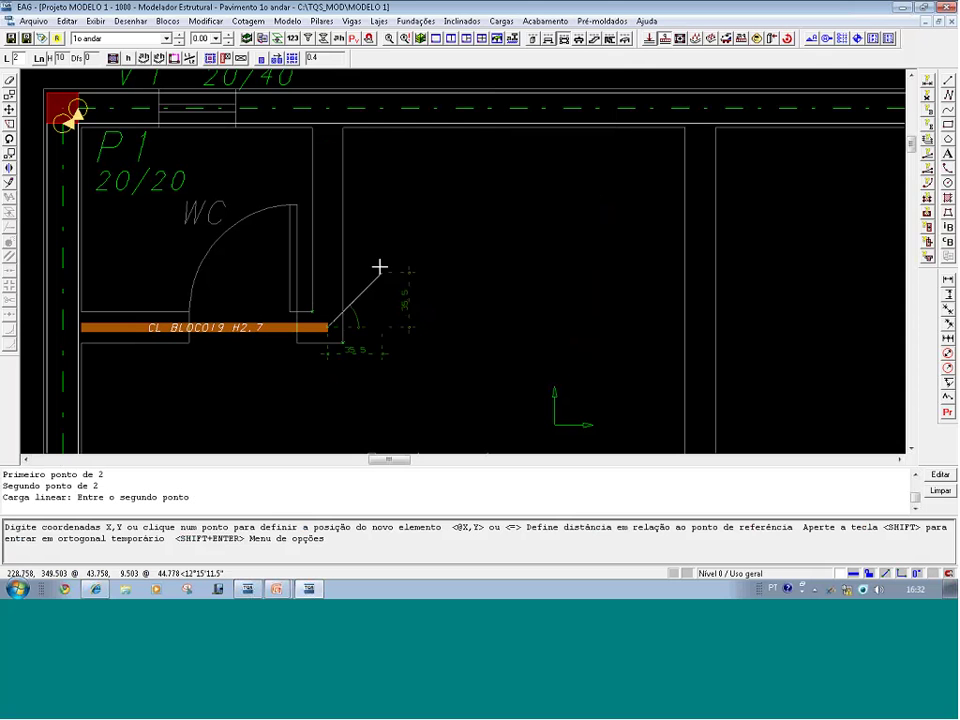
pyautogui.click(357, 190)
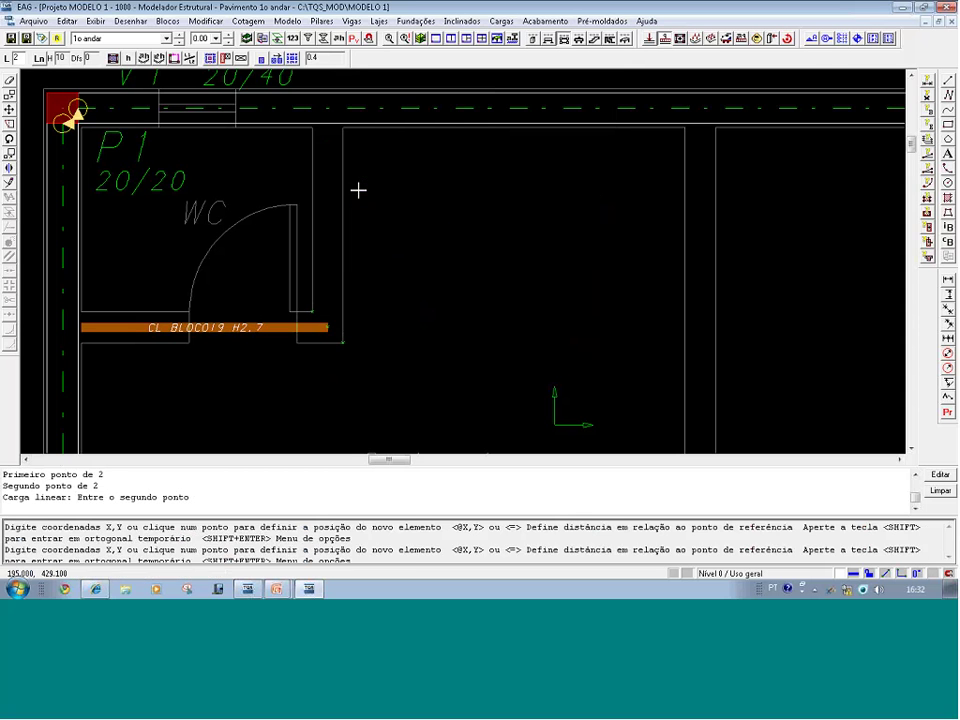
pyautogui.click(319, 134)
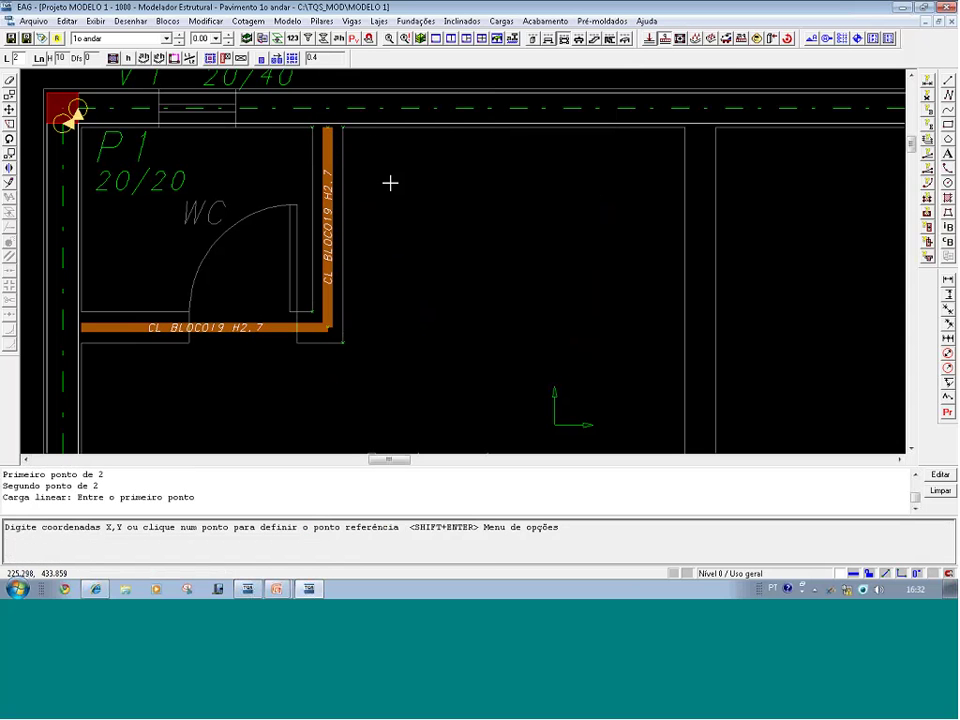
pyautogui.press('Return')
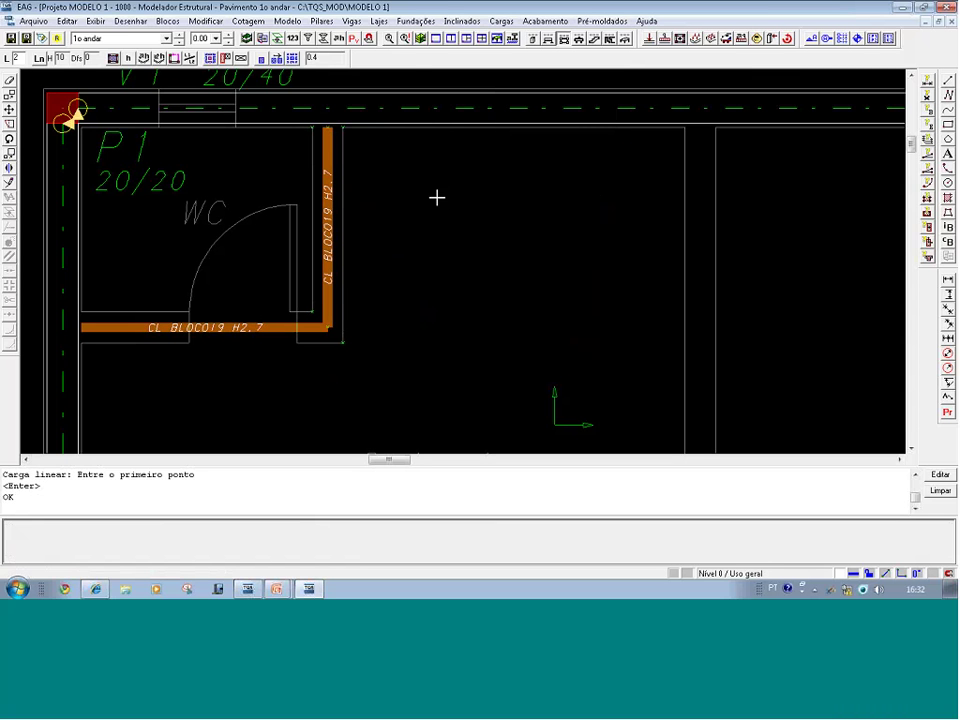
# - Run the formwork consistency check on the 1o andar floor and read its message
pyautogui.click(389, 39)
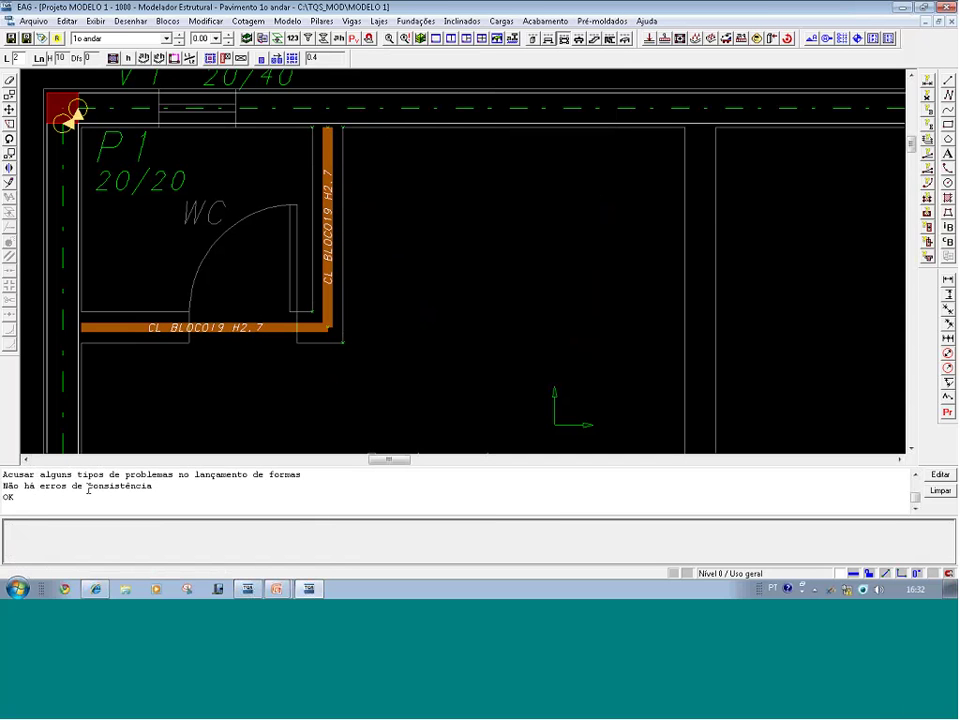
pyautogui.moveTo(88, 487); pyautogui.dragTo(155, 487)
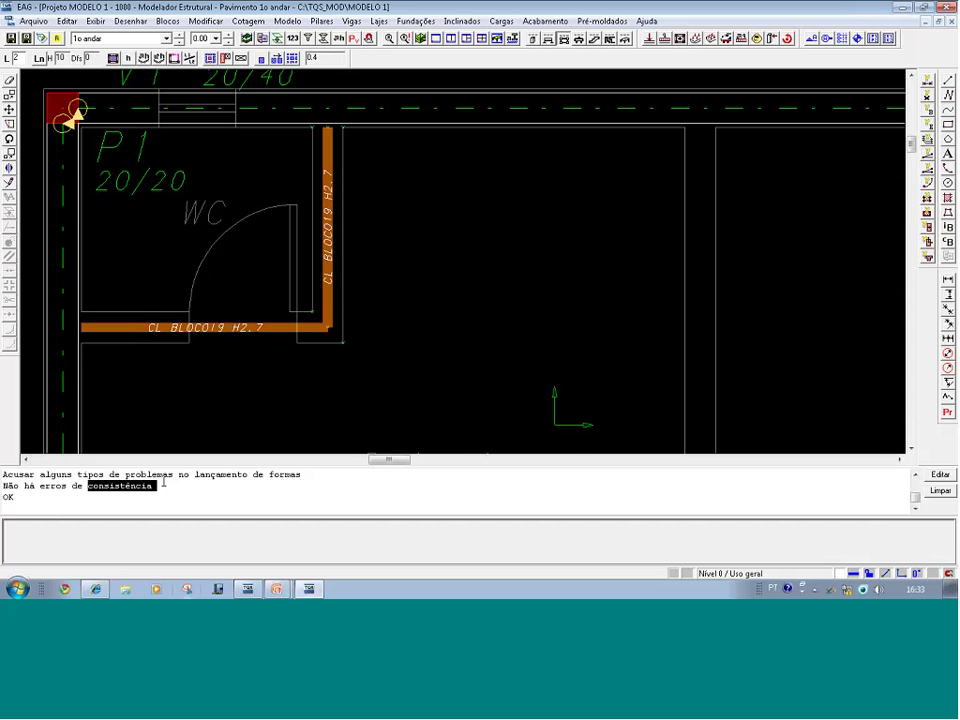
# - Move the start of beam V1 off column P1, a short distance along the beam's axis
pyautogui.scroll(-1, 244, 379)
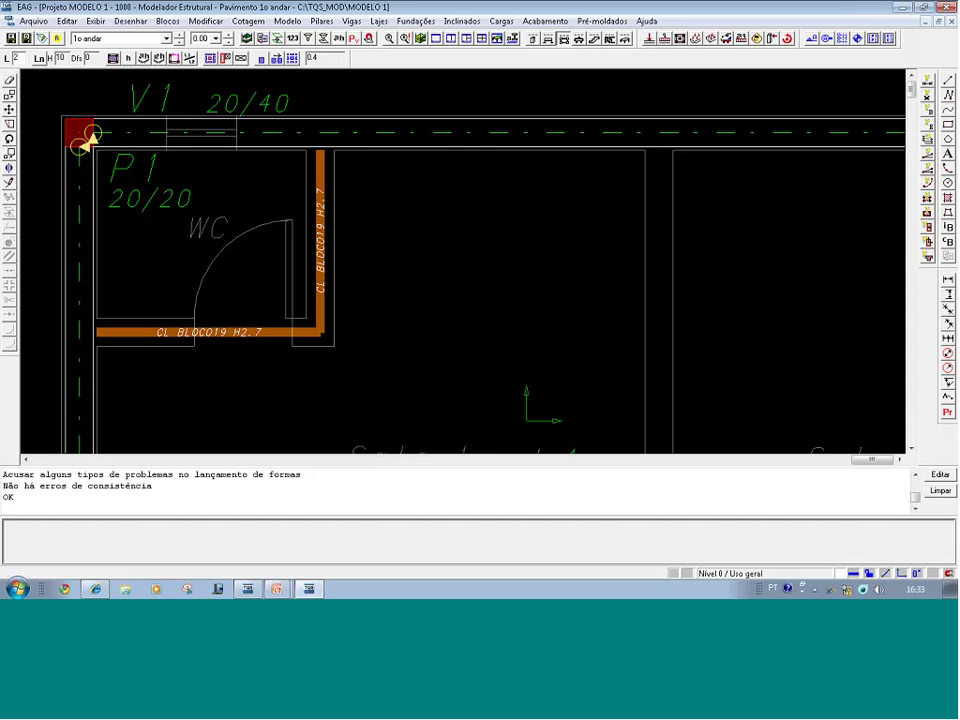
pyautogui.click(84, 137)
pyautogui.click(87, 134)
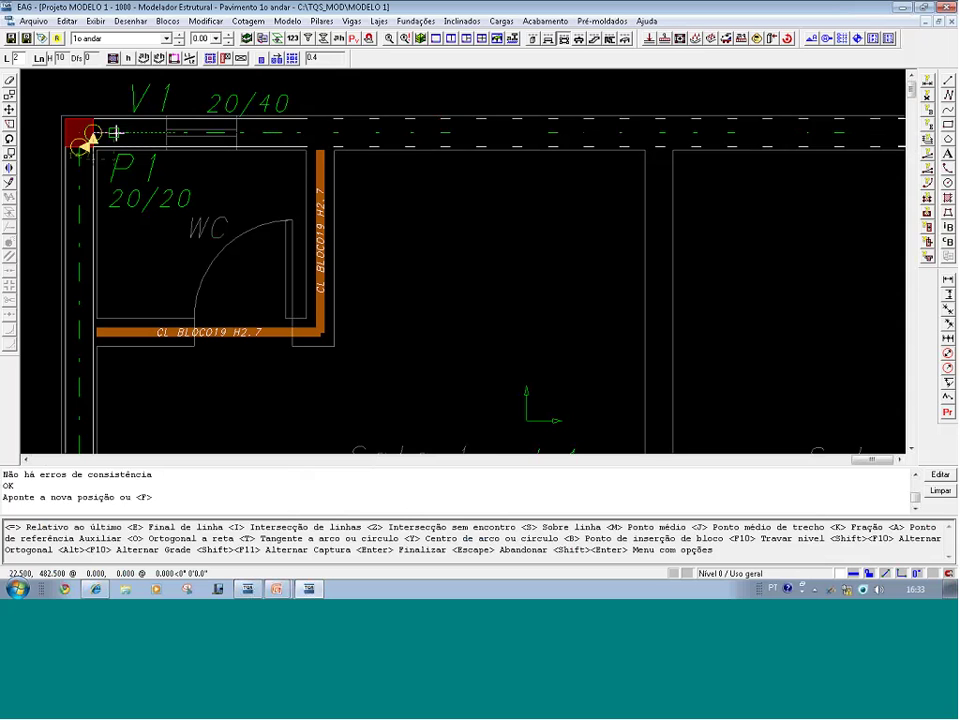
pyautogui.click(121, 132)
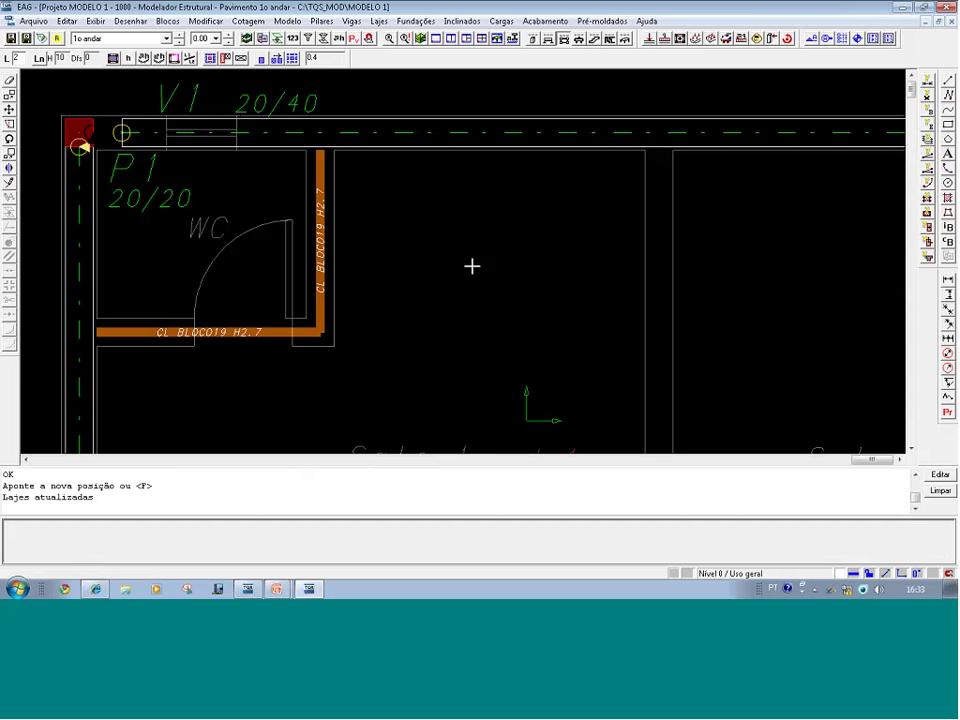
# - Delete slab L1, and undo the deletion
pyautogui.press('F8')
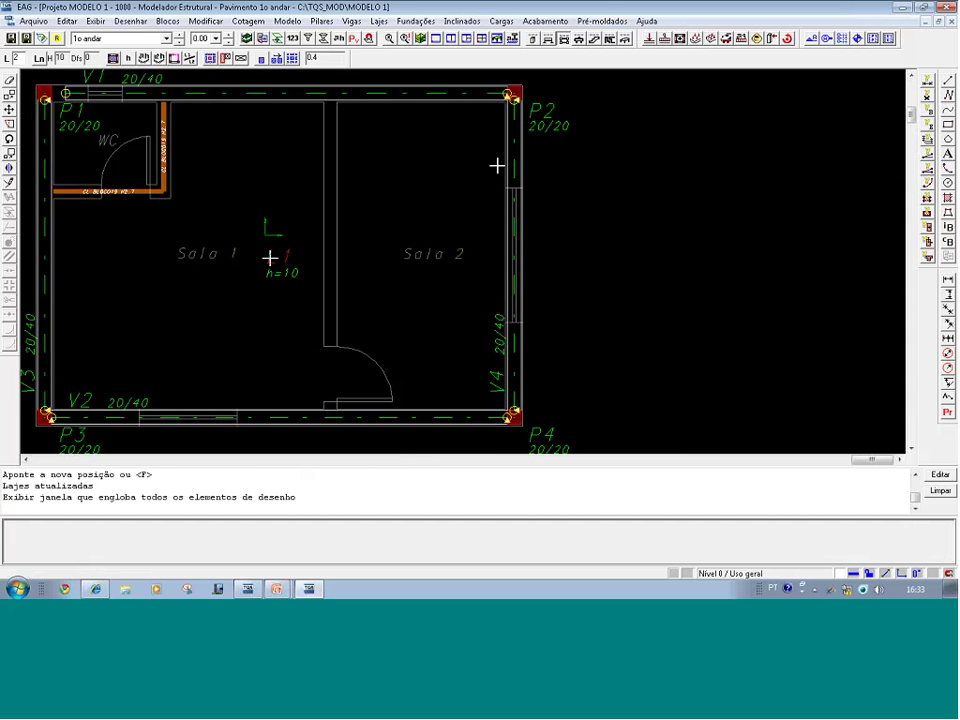
pyautogui.press('Delete')
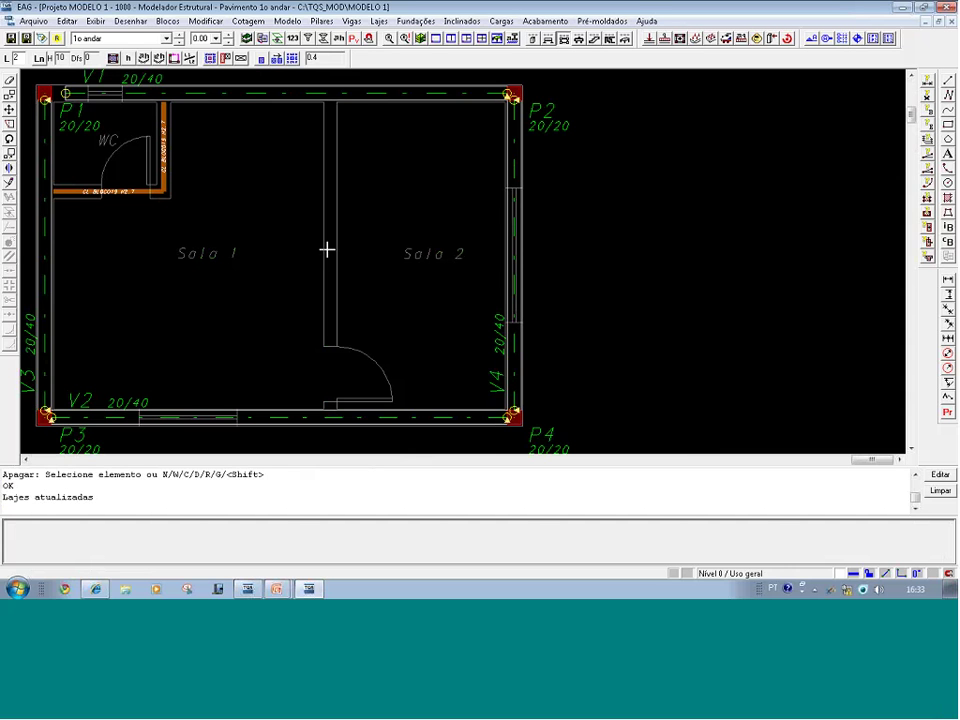
pyautogui.hotkey('ctrl', 'z')
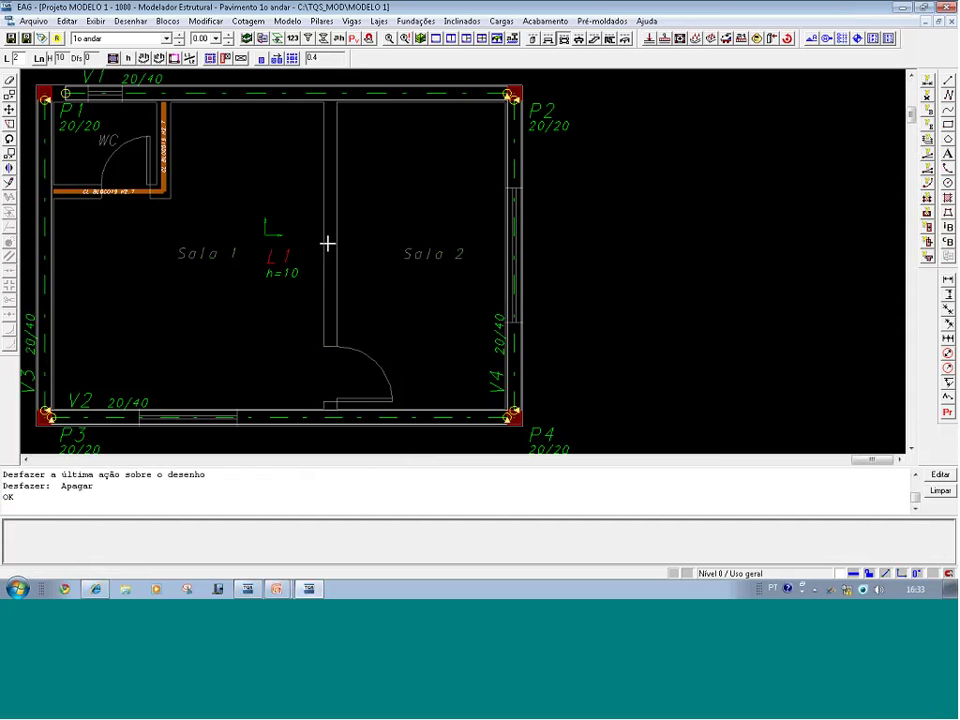
# - Run the consistency check on the modified floor, go through the first listed errors, and close the error list
pyautogui.click(391, 40)
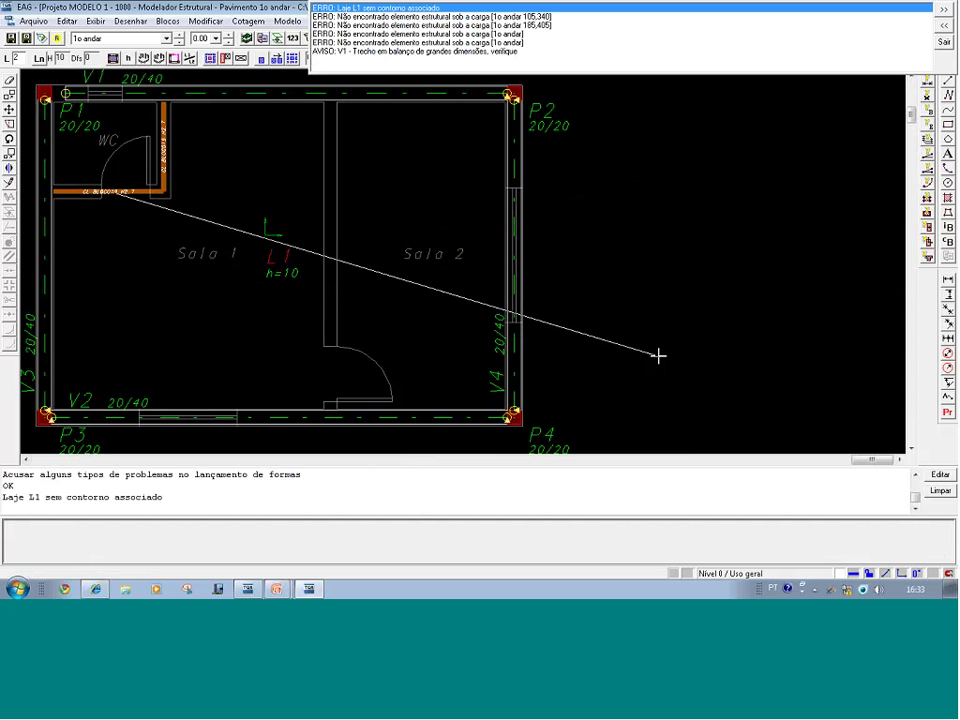
pyautogui.press('Down')
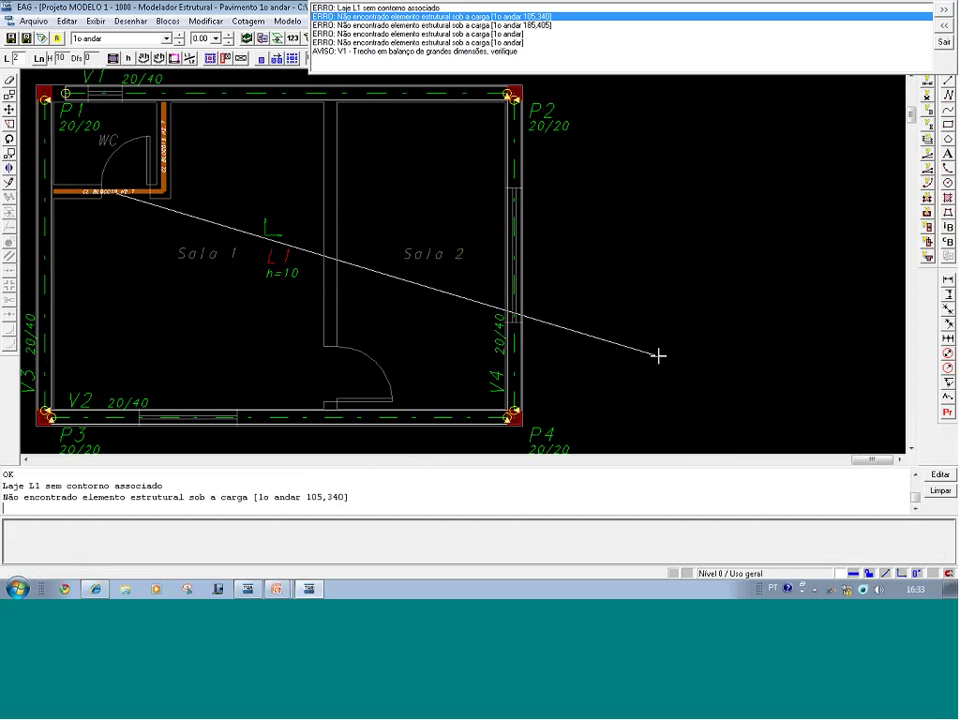
pyautogui.press('Down')
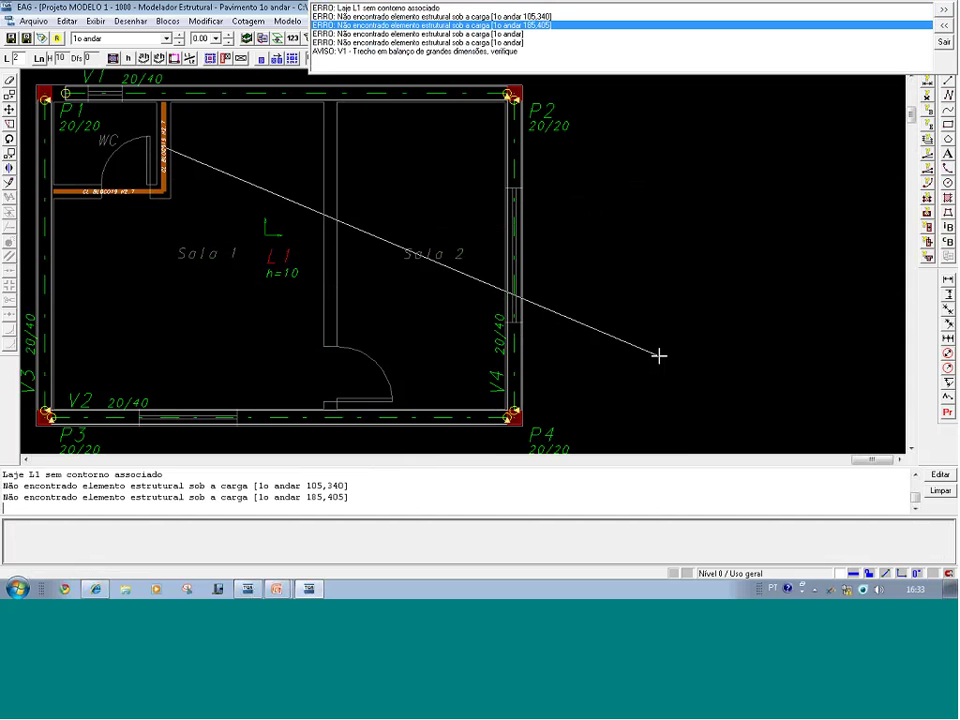
pyautogui.press('Escape')
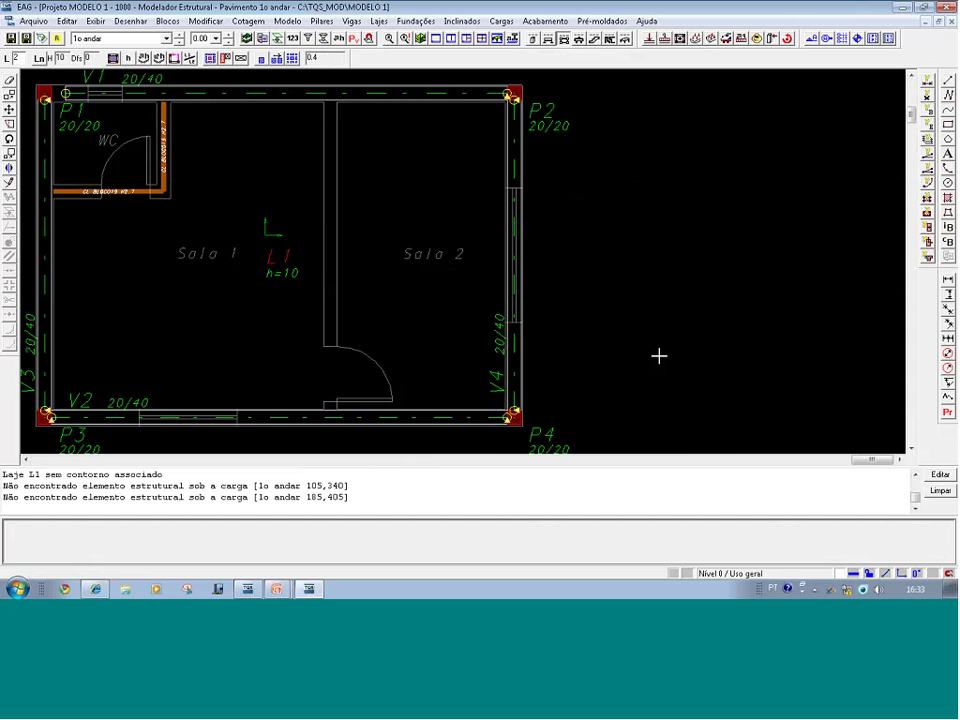
# - Undo the change to beam V1's start and rebuild the intersections between beams and columns
pyautogui.hotkey('ctrl', 'z')
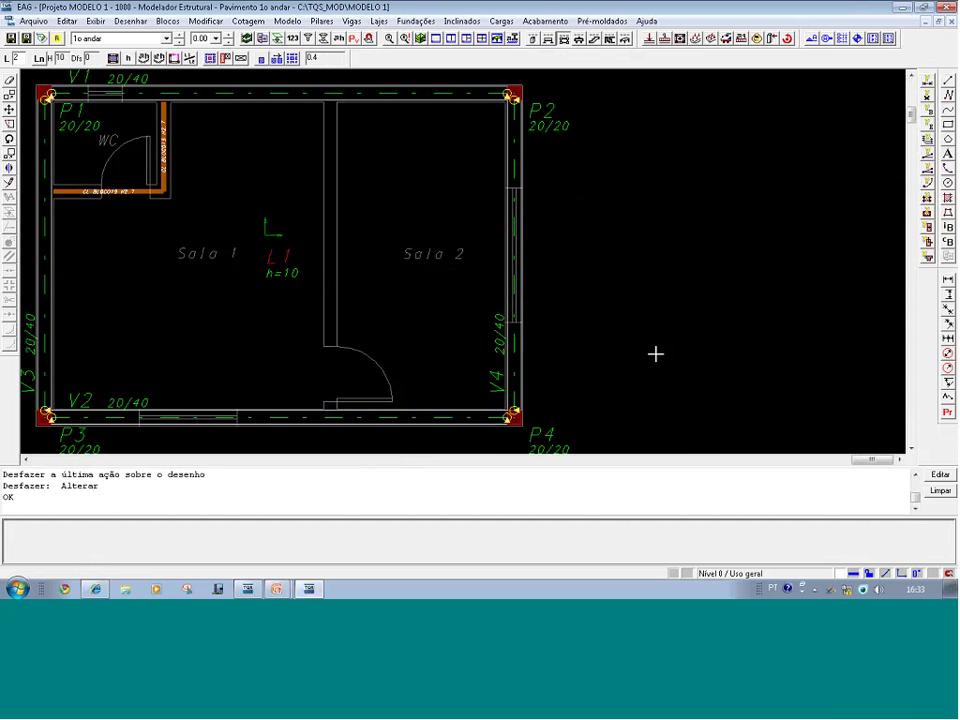
pyautogui.click(43, 22)
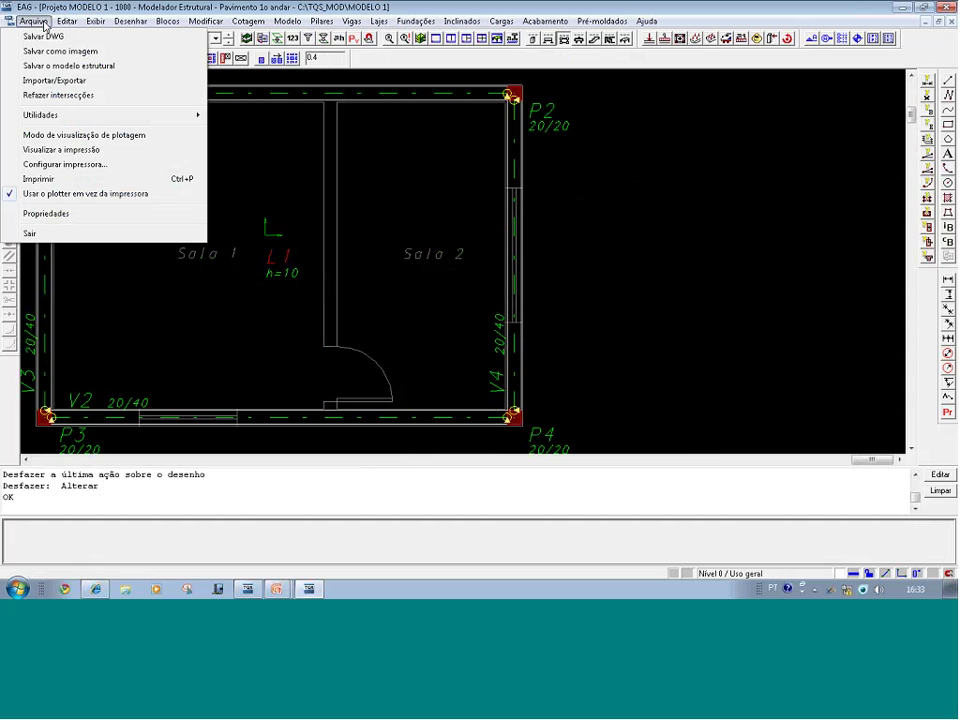
pyautogui.click(60, 95)
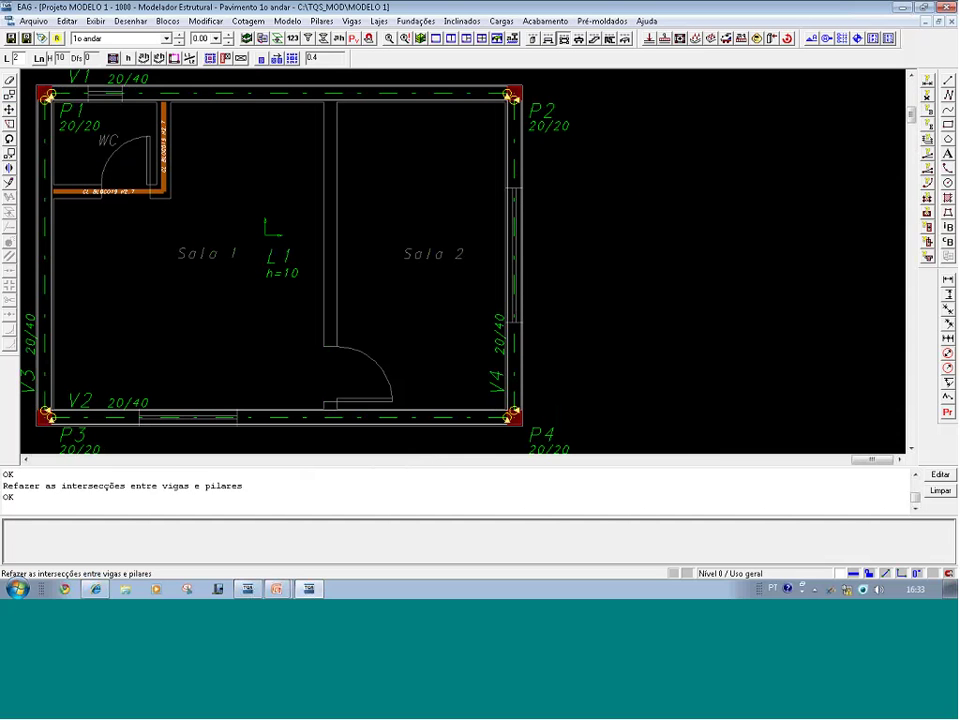
pyautogui.moveTo(50, 486); pyautogui.dragTo(244, 487)
pyautogui.click(410, 308)
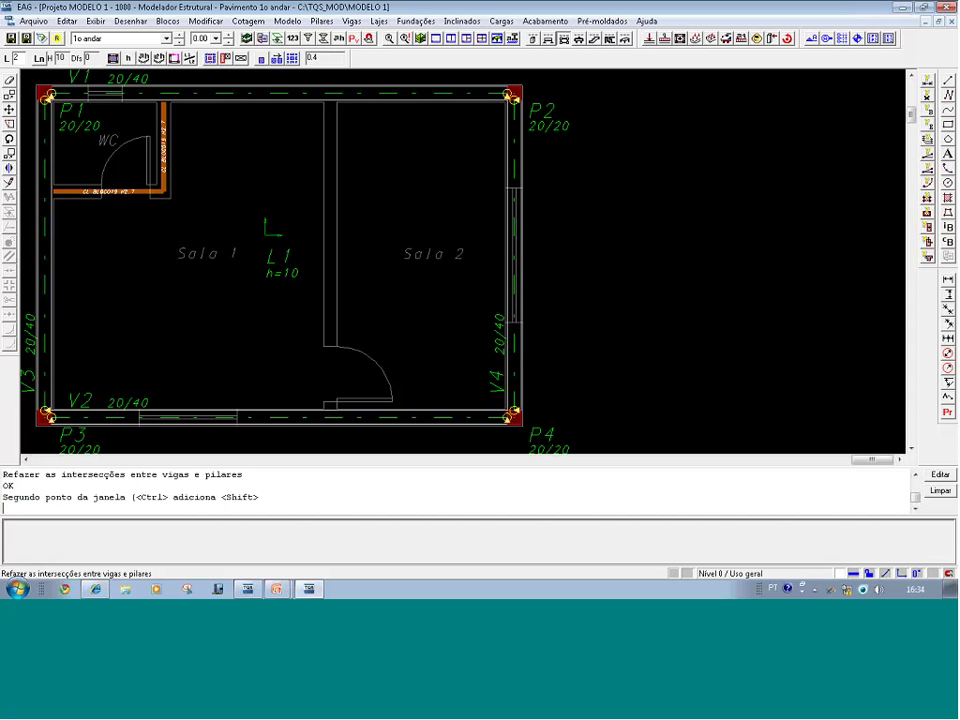
# - Process the 1o andar formwork plan and search the resulting listing for errors
pyautogui.scroll(-1, 436, 309)
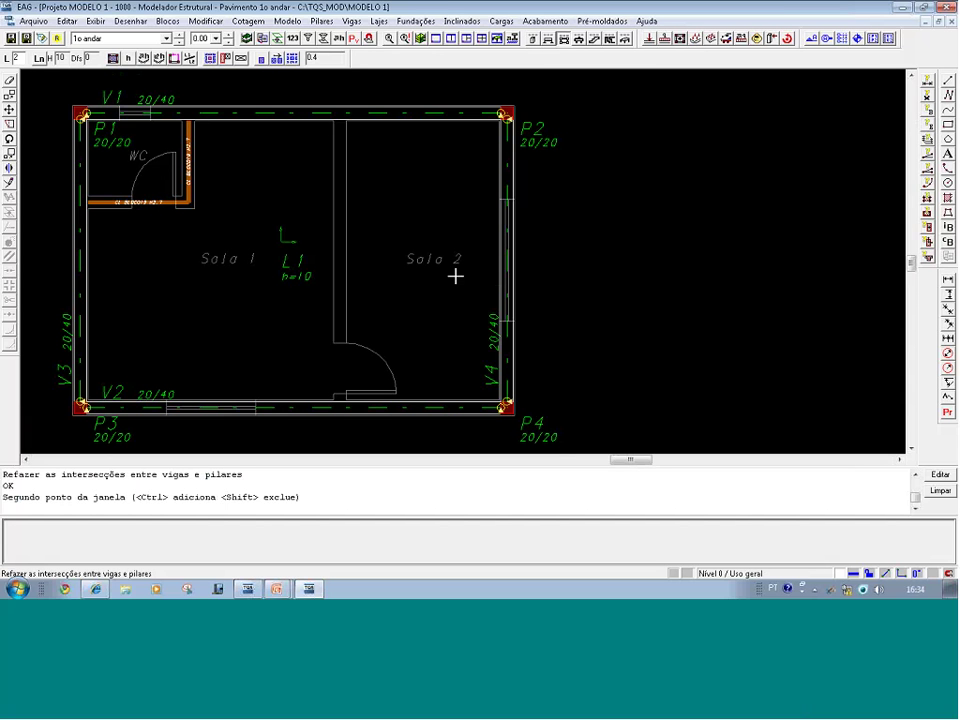
pyautogui.click(405, 40)
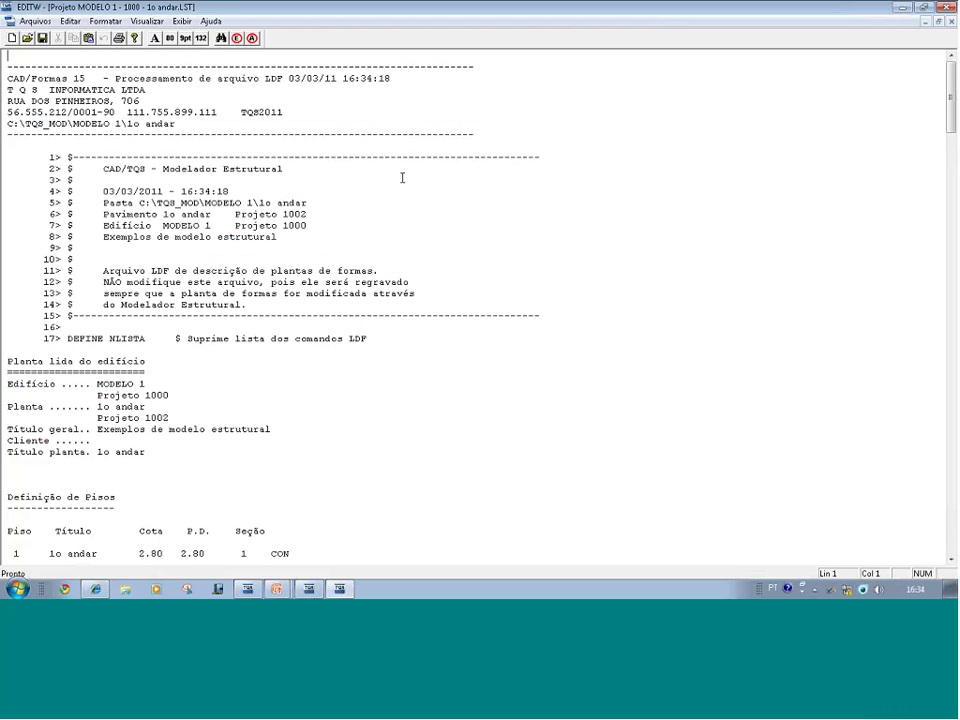
pyautogui.click(237, 38)
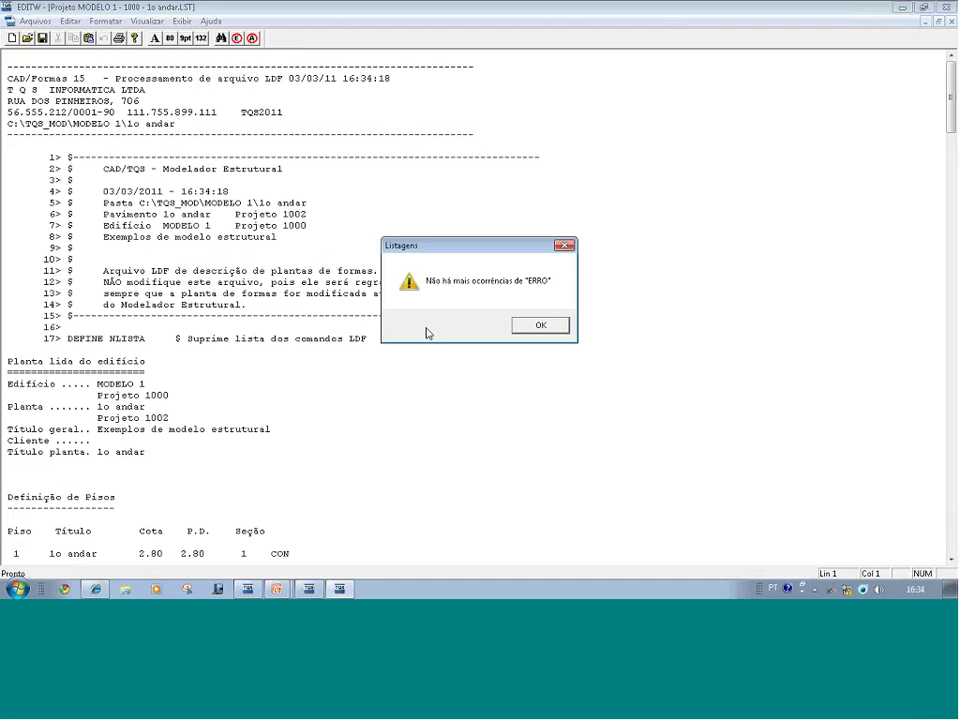
pyautogui.click(530, 326)
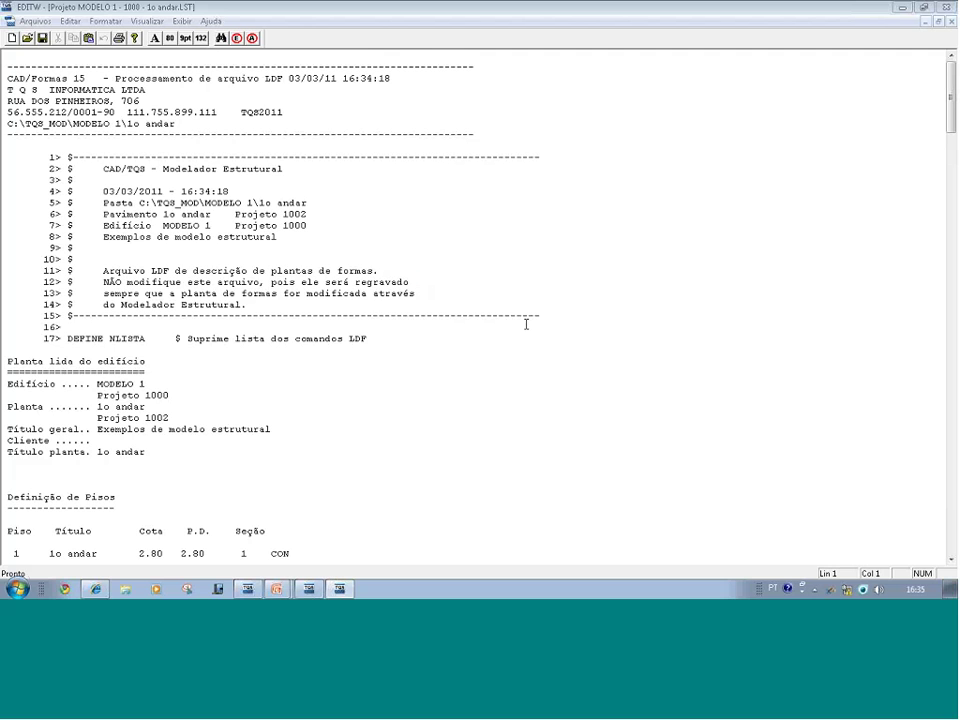
# - Close the processing listing, save the MODELO 1 building, and exit the structural modeler
pyautogui.hotkey('alt', 'F4')
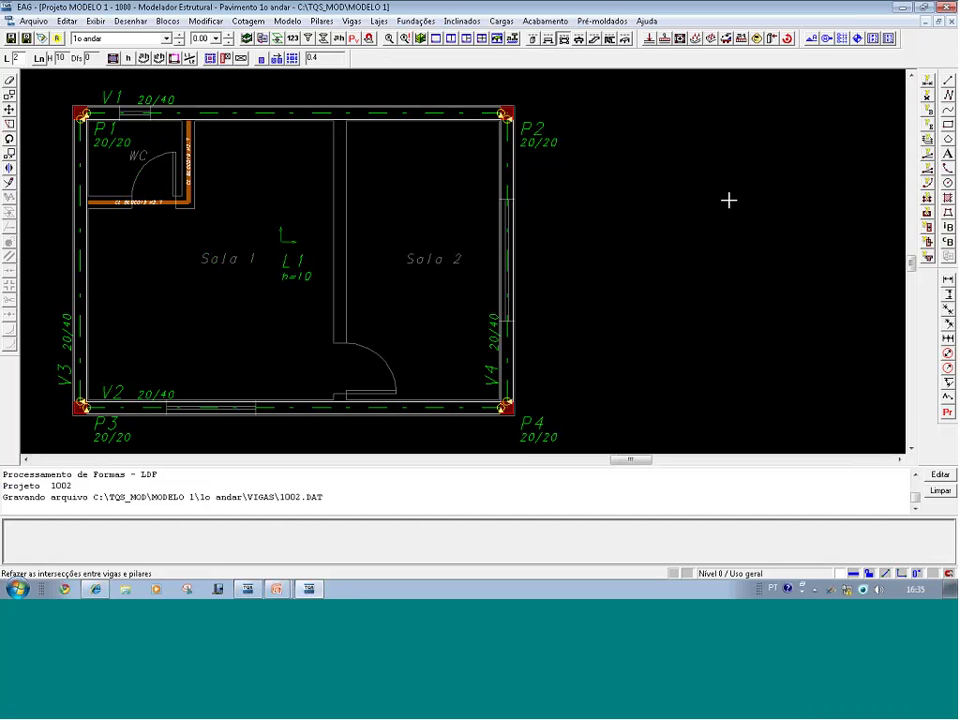
pyautogui.click(948, 8)
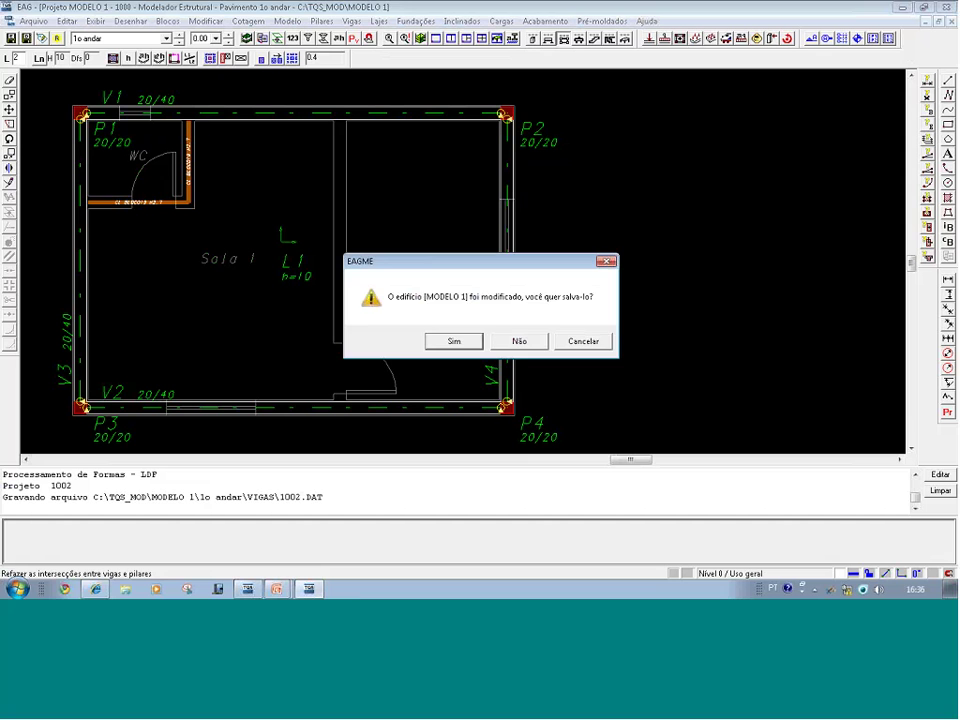
pyautogui.click(603, 346)
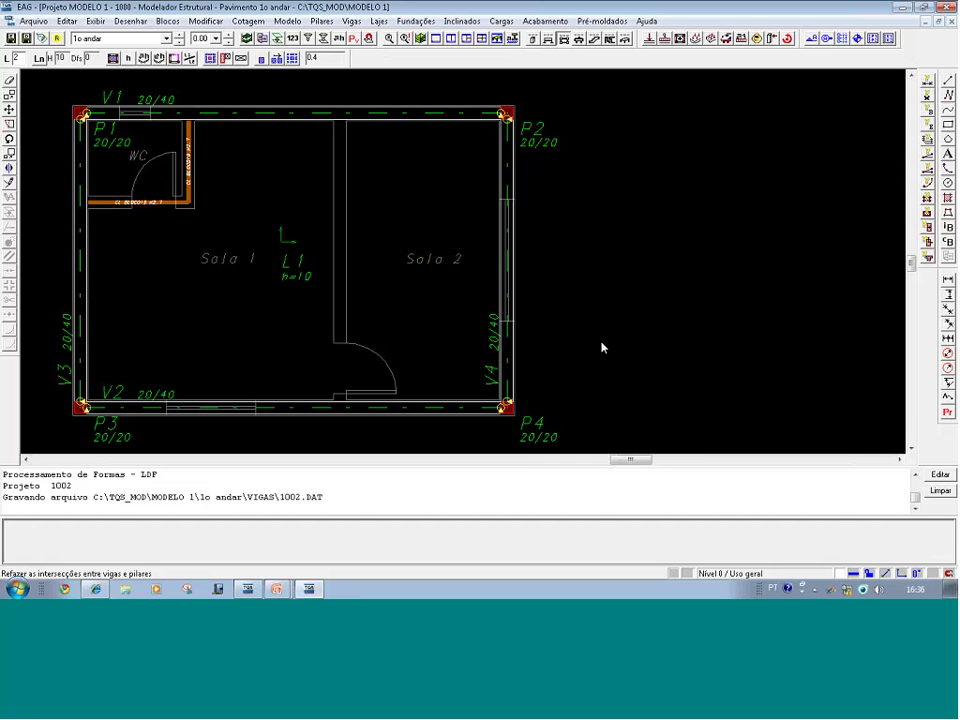
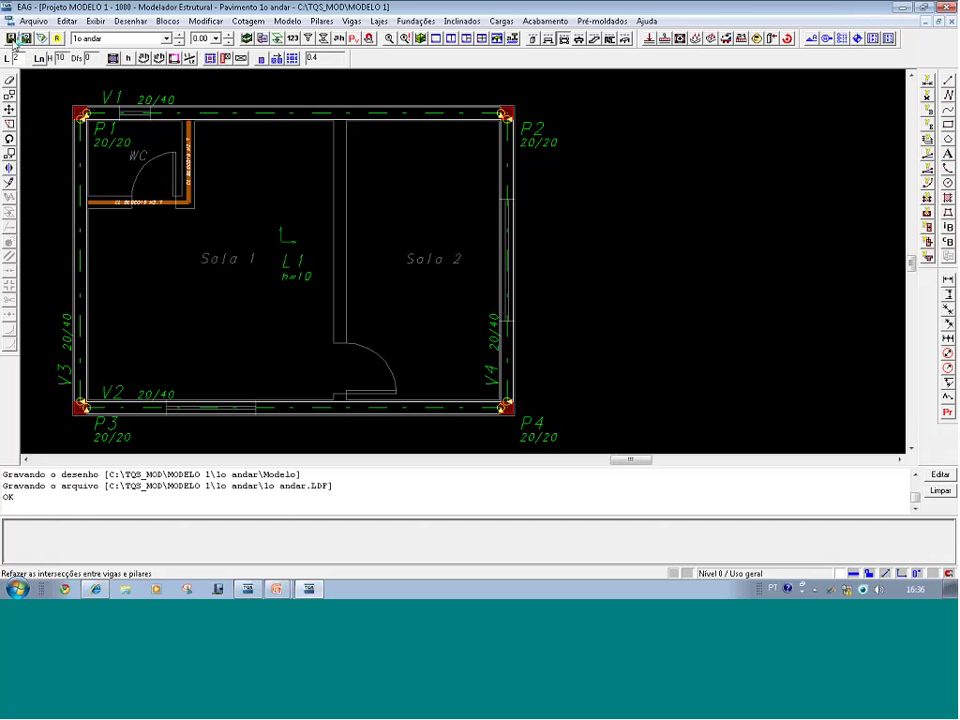
pyautogui.click(318, 592)
pyautogui.click(951, 7)
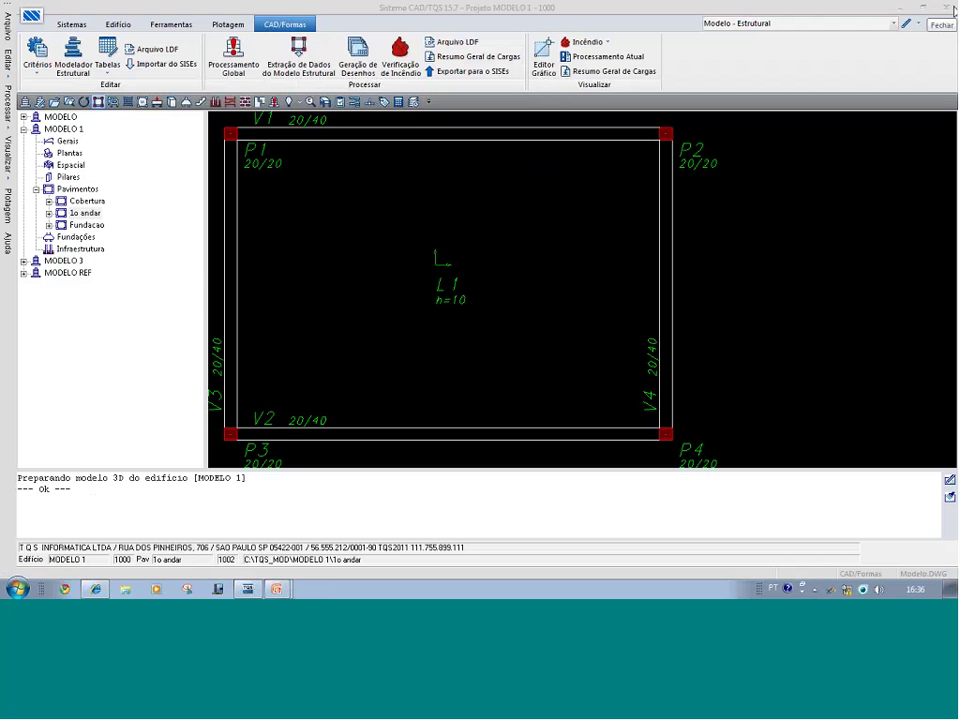
# - Open the 1o andar floor's folder in Windows Explorer and examine EDIFICIO.DAT, EDIFICIO.BAK and the AutoSalvamento backup, then close it
pyautogui.click(84, 213)
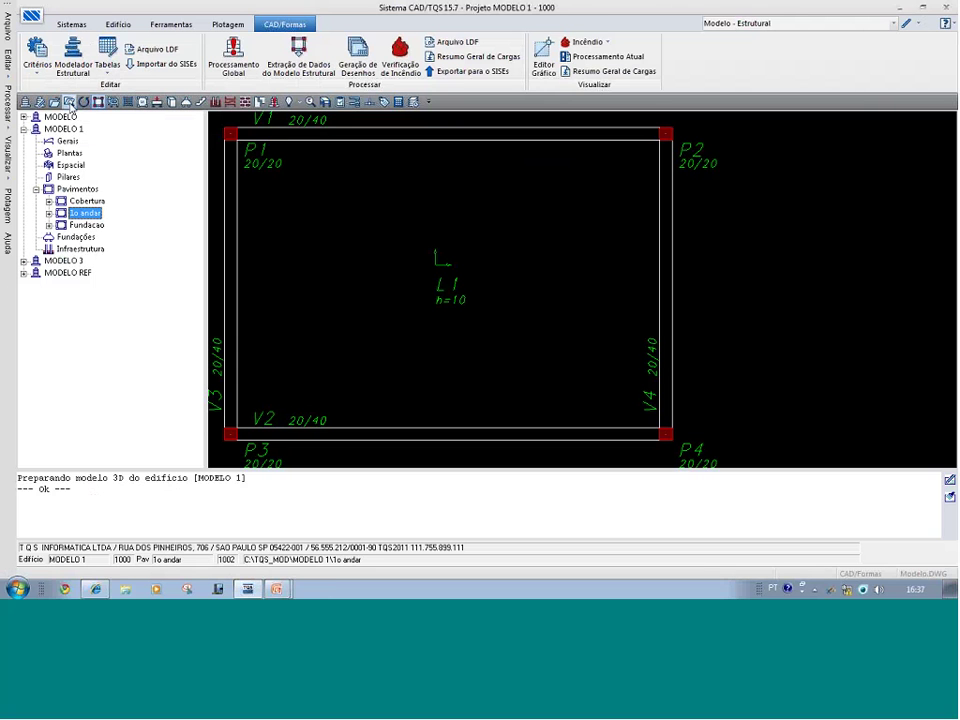
pyautogui.click(69, 102)
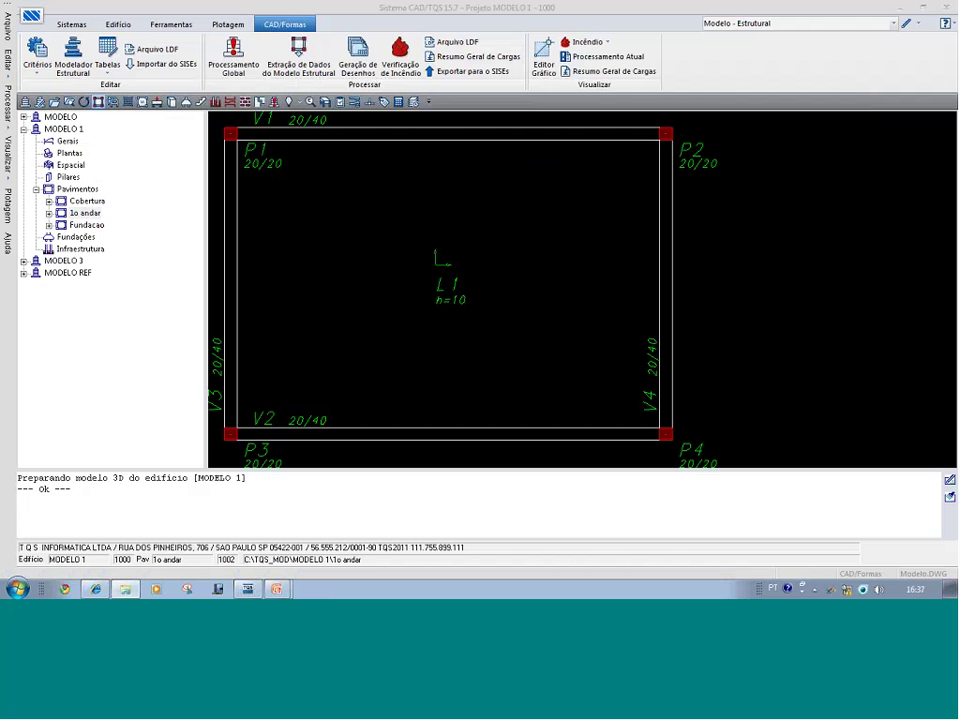
pyautogui.click(128, 590)
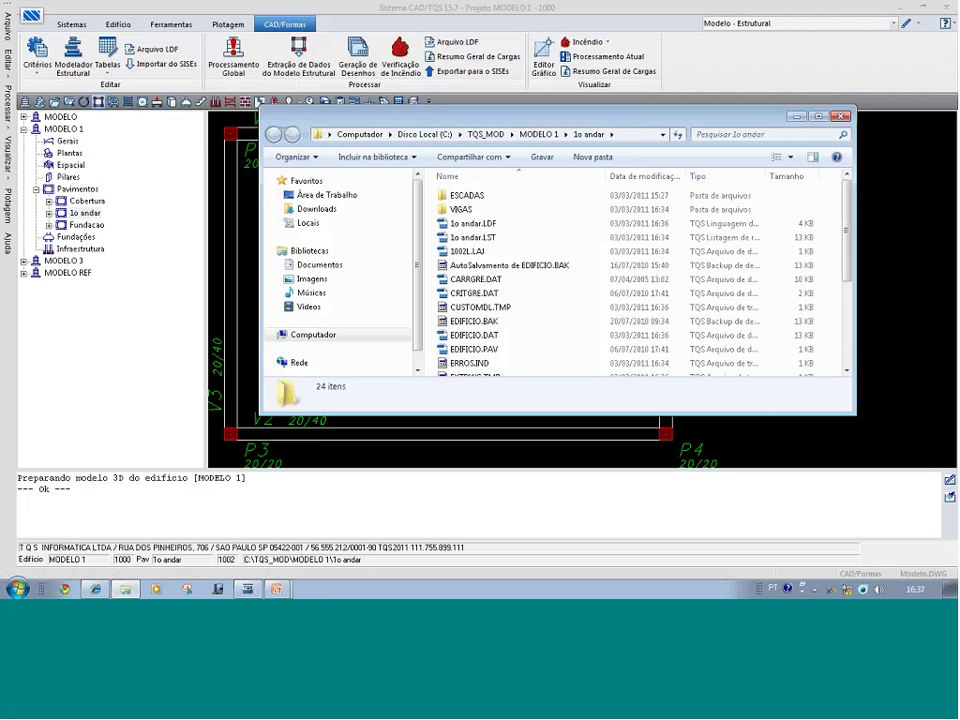
pyautogui.click(818, 117)
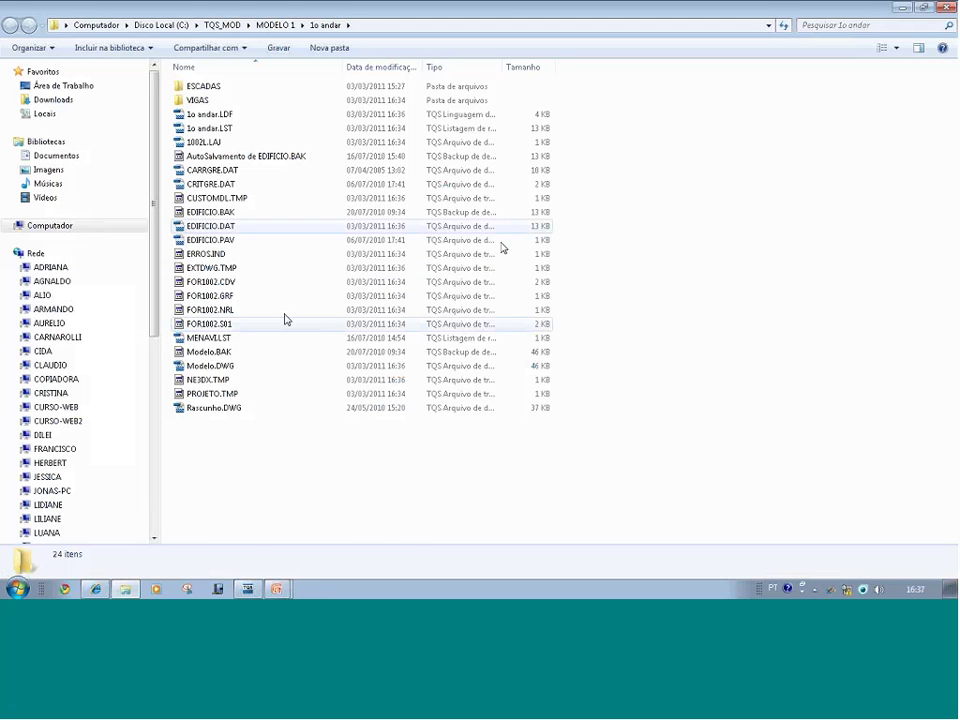
pyautogui.click(205, 228)
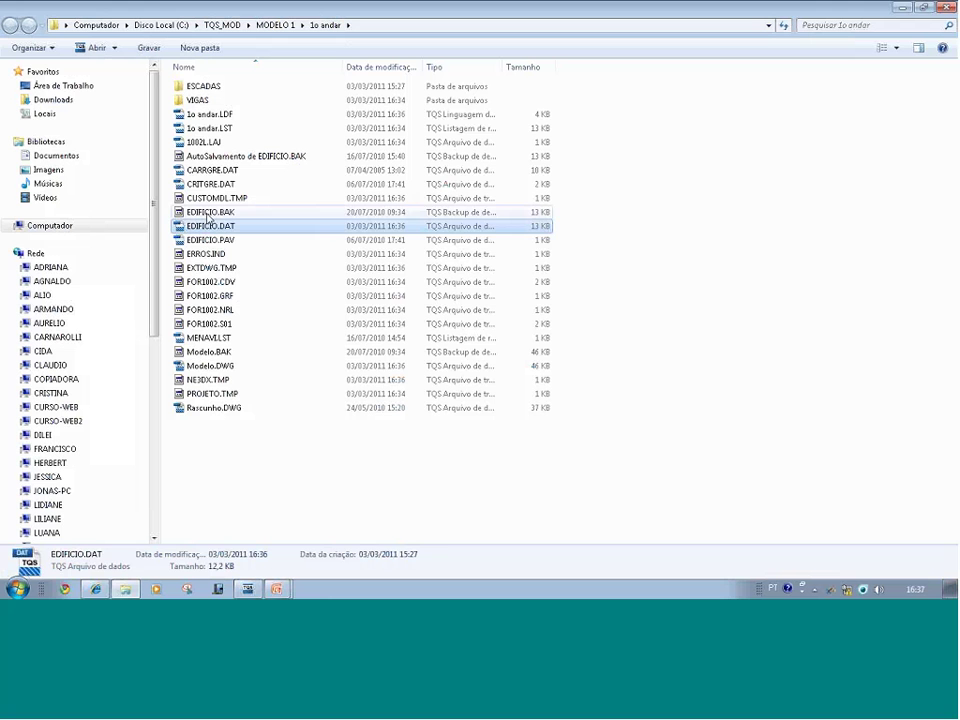
pyautogui.click(208, 213)
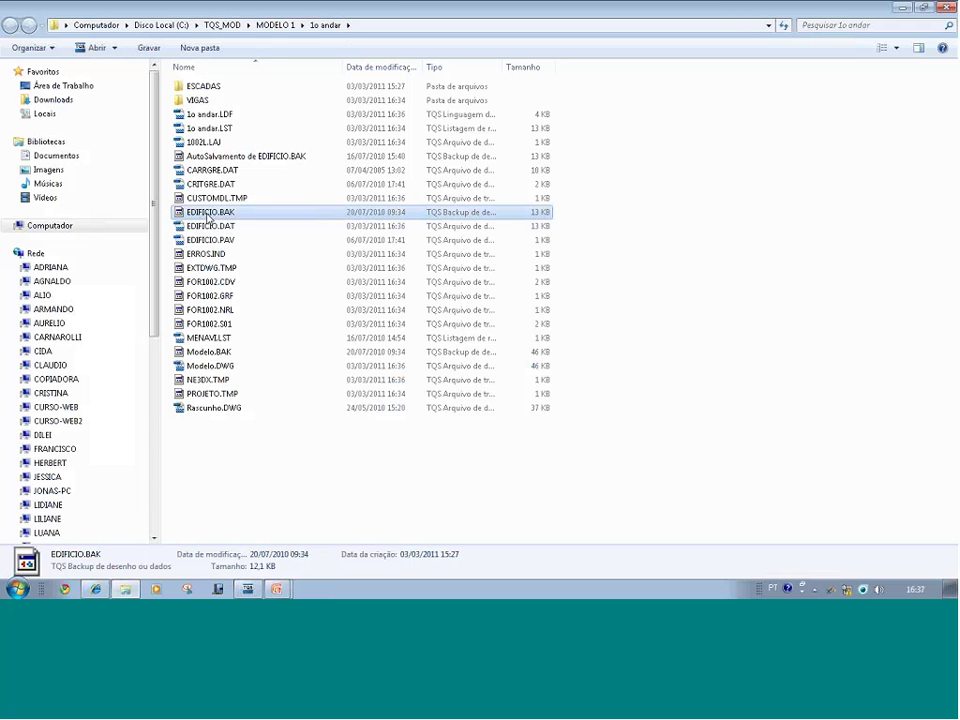
pyautogui.click(243, 160)
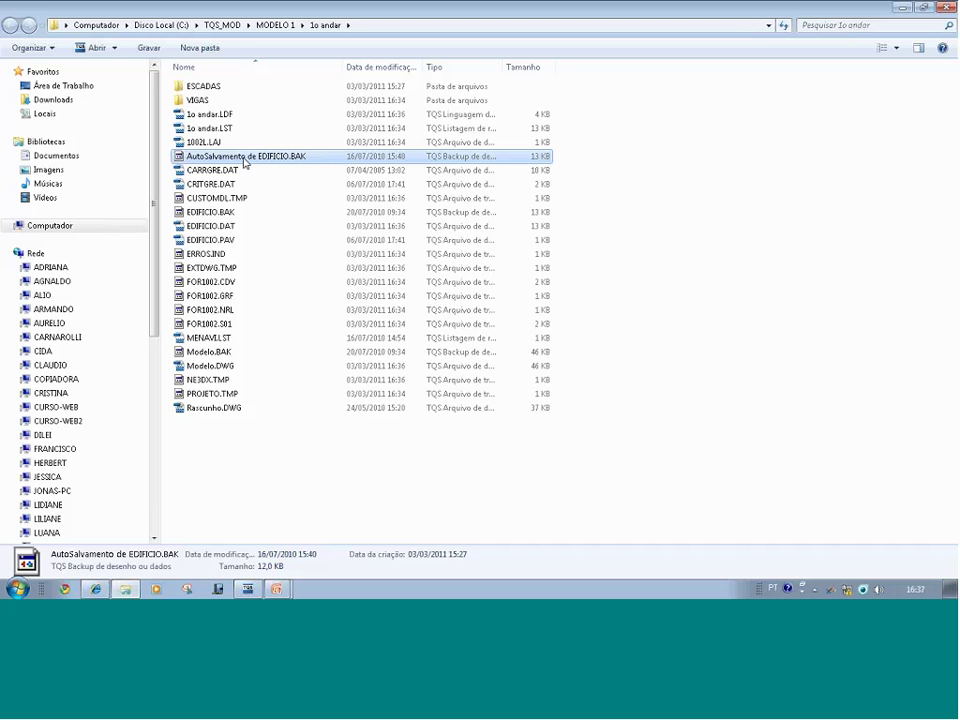
pyautogui.click(945, 7)
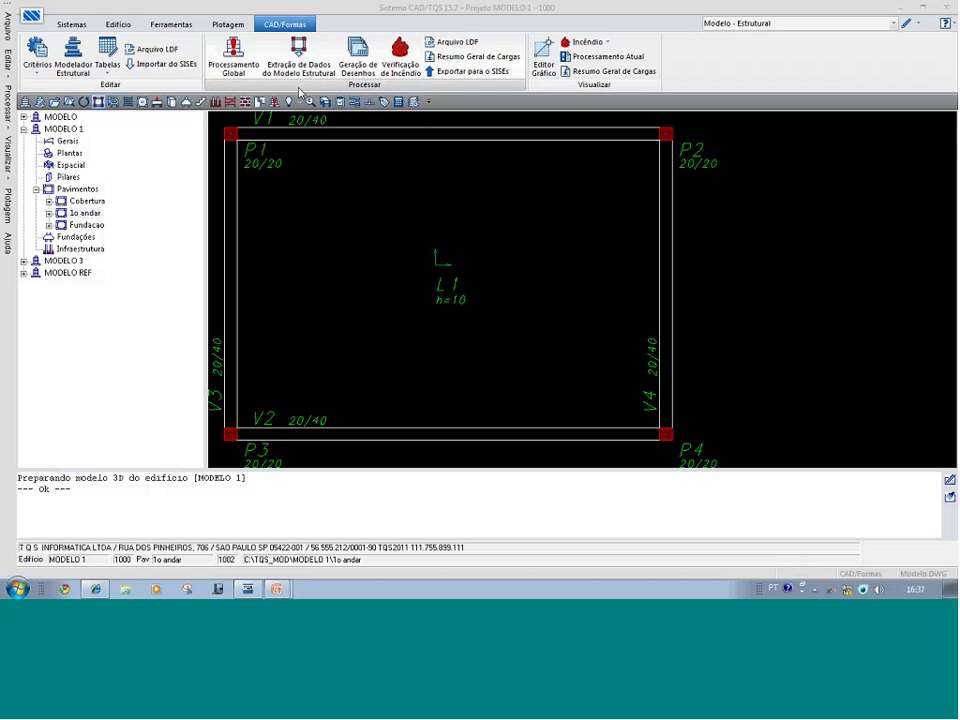
# - Review the autosave interval in the graphic editor's Salvamento criteria and leave without applying changes
pyautogui.click(162, 24)
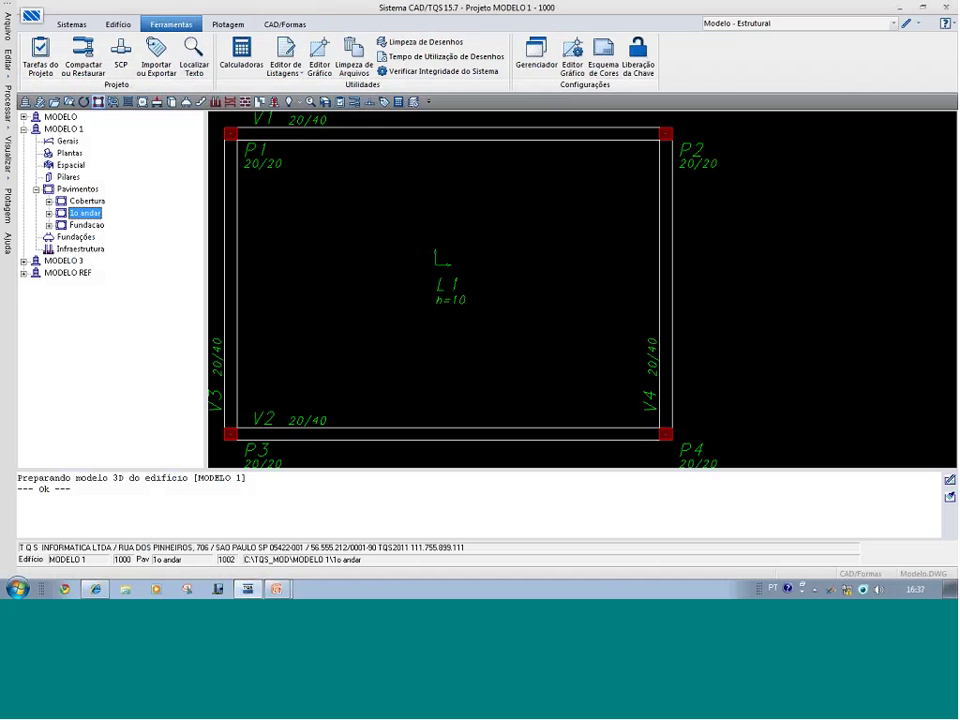
pyautogui.click(576, 75)
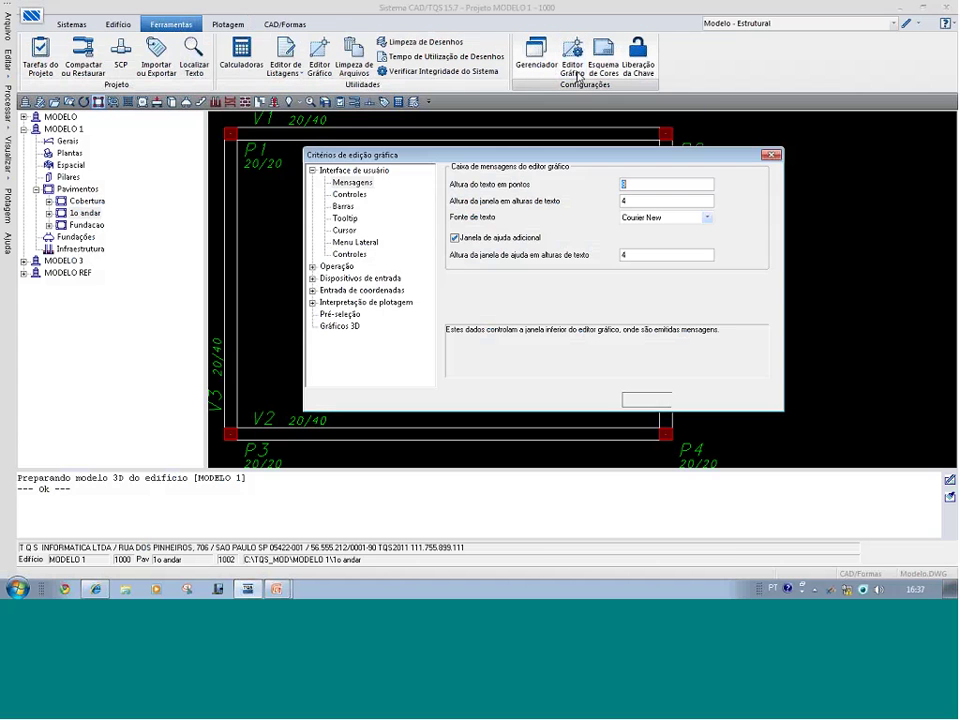
pyautogui.doubleClick(336, 268)
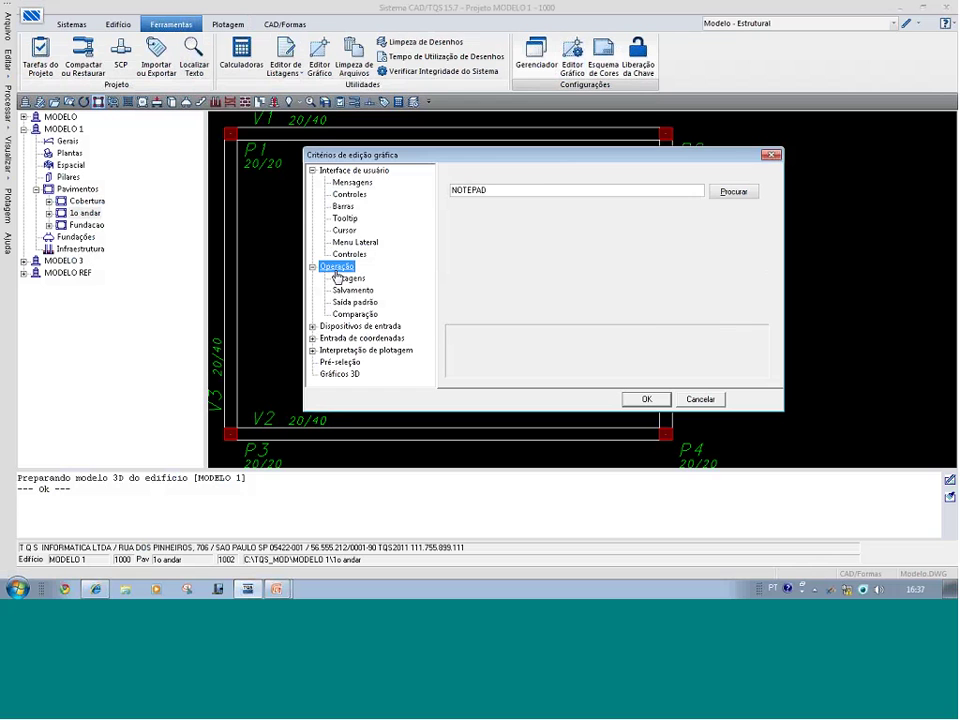
pyautogui.click(348, 290)
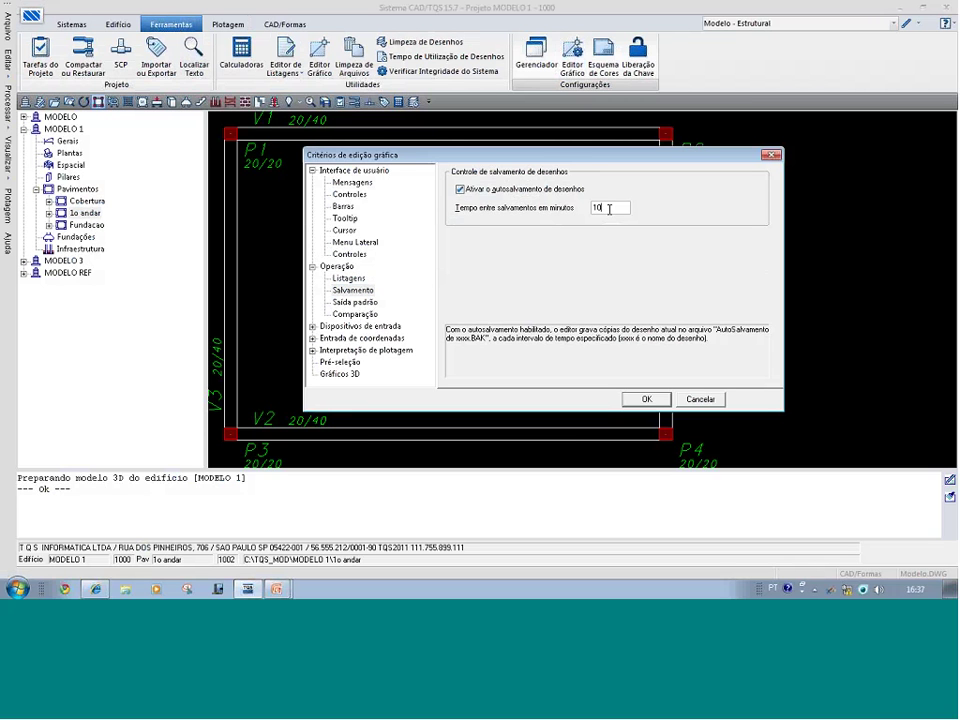
pyautogui.click(609, 208)
pyautogui.click(715, 403)
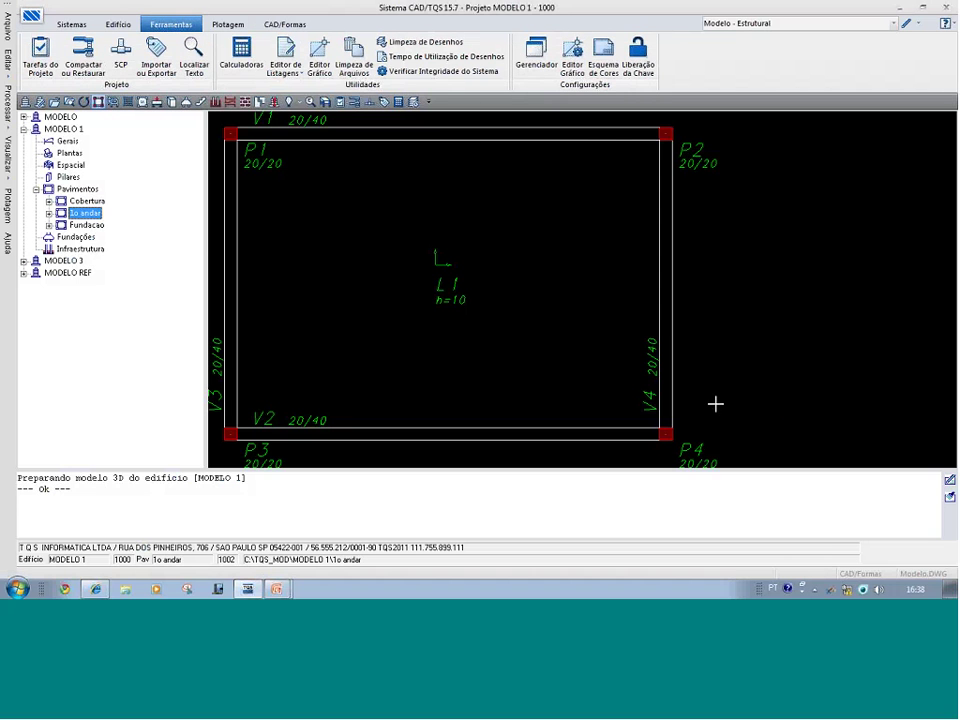
# - Reopen the 1o andar model in the structural modeler and switch to the Cobertura floor
pyautogui.doubleClick(549, 373)
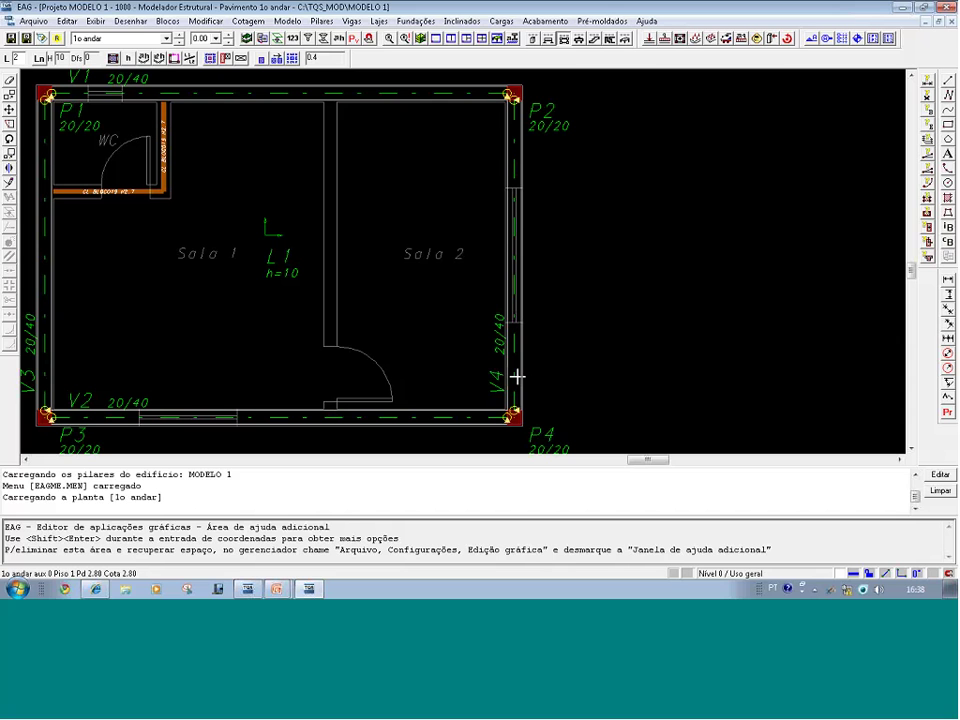
pyautogui.click(167, 39)
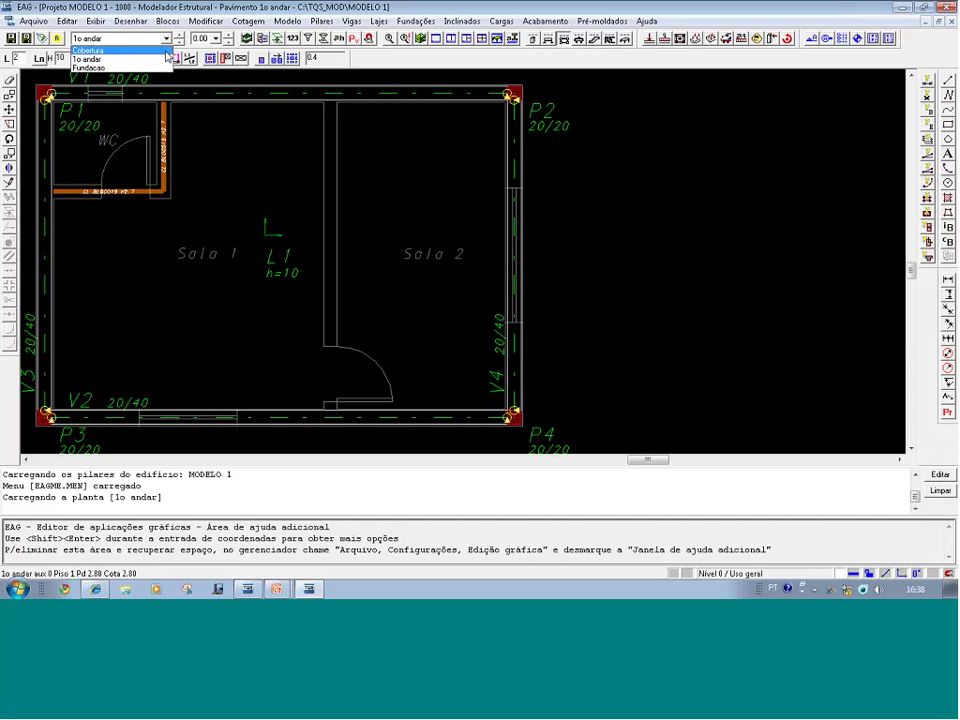
pyautogui.click(166, 51)
pyautogui.click(556, 248)
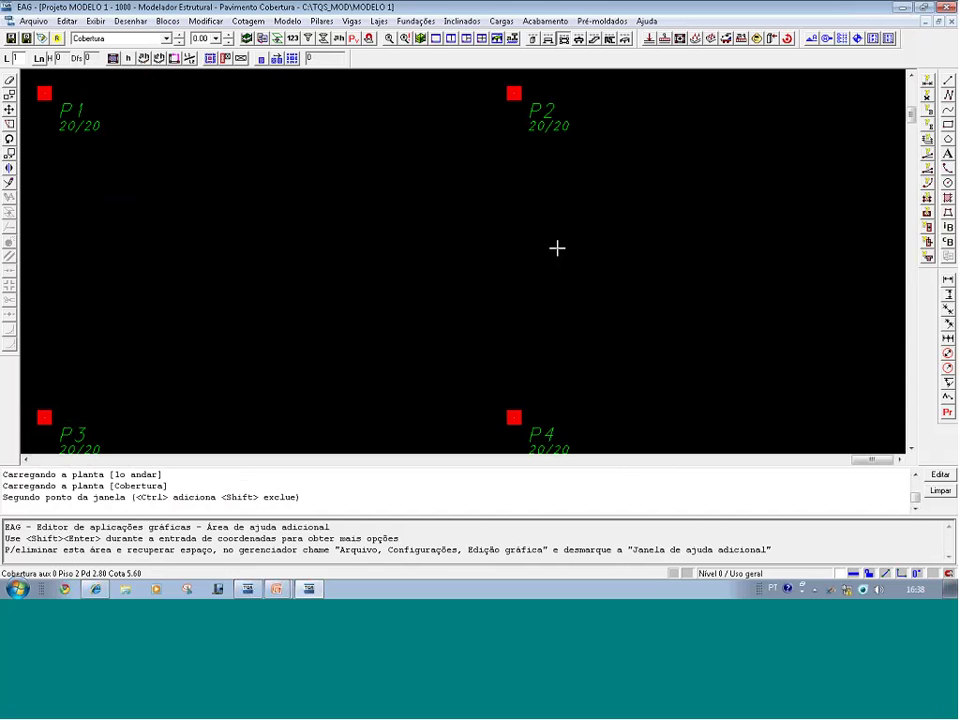
pyautogui.click(345, 137)
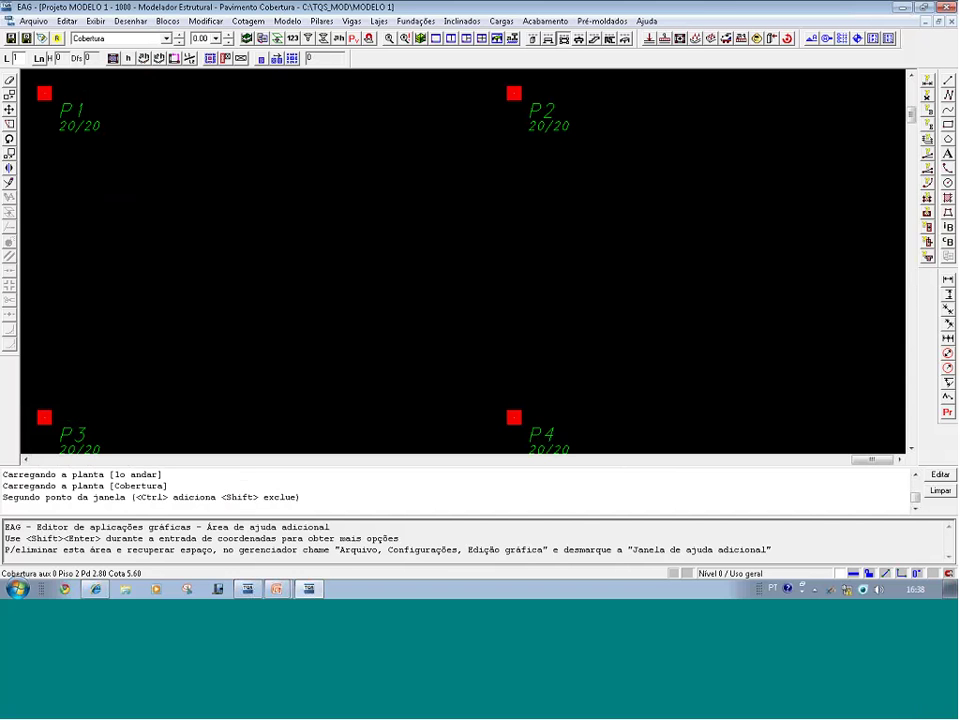
# - Copy the 1o andar plan's beams, slabs, inclined elements, corbels and precast slabs to Cobertura, leaving out the loads
pyautogui.click(279, 45)
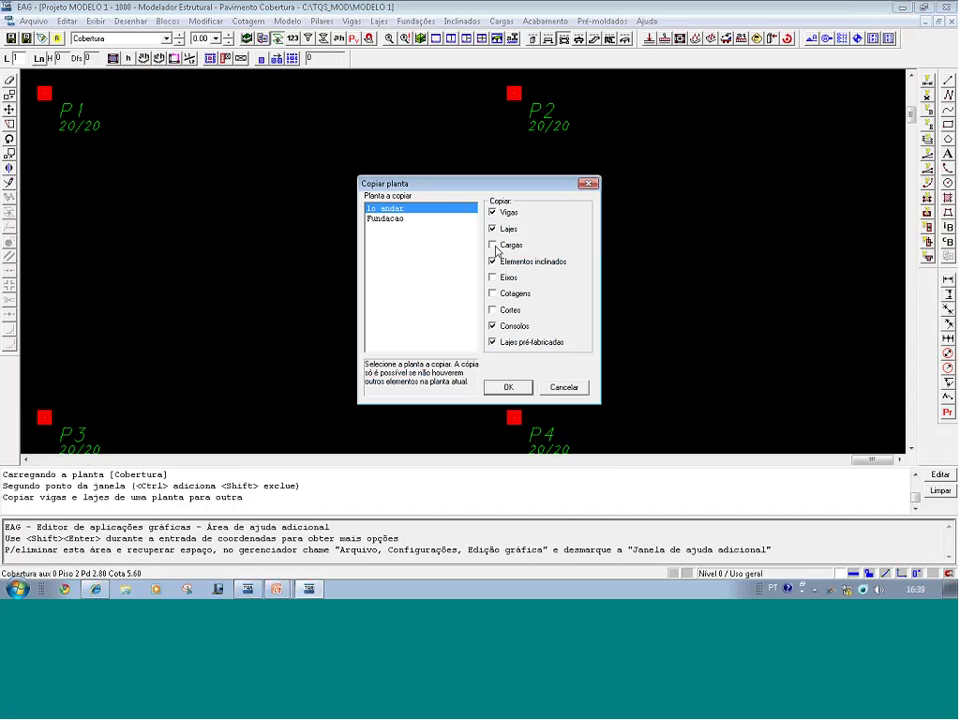
pyautogui.click(508, 389)
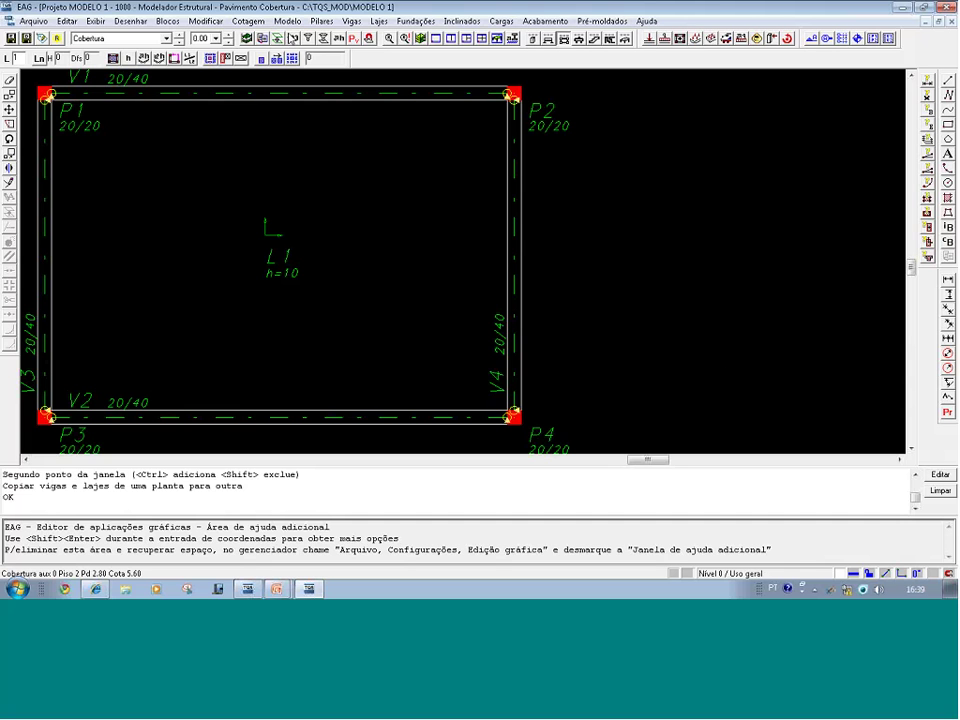
# - Open the renumbering settings for the Cobertura floor's structural elements
pyautogui.click(297, 41)
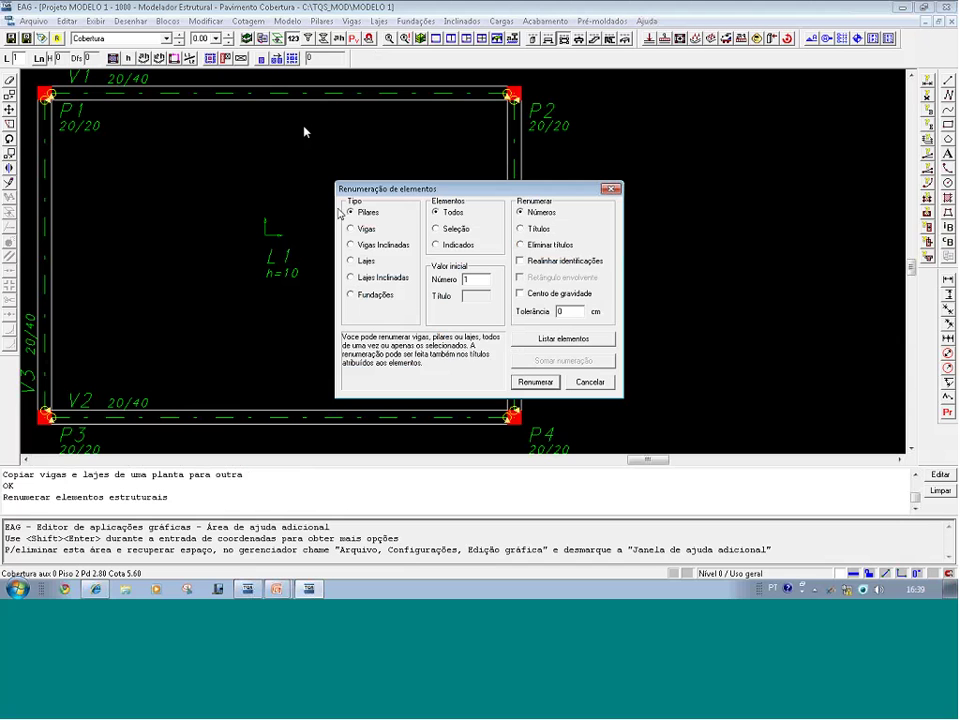
# - Renumber the titles of all beams on the Cobertura plan, starting from V101
pyautogui.click(350, 229)
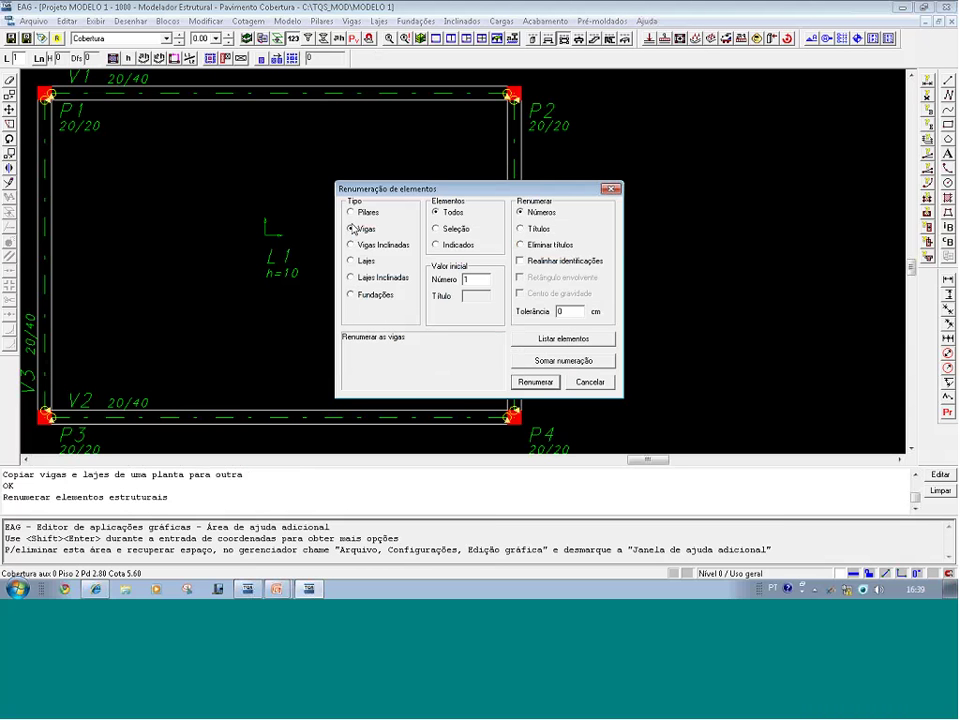
pyautogui.click(440, 215)
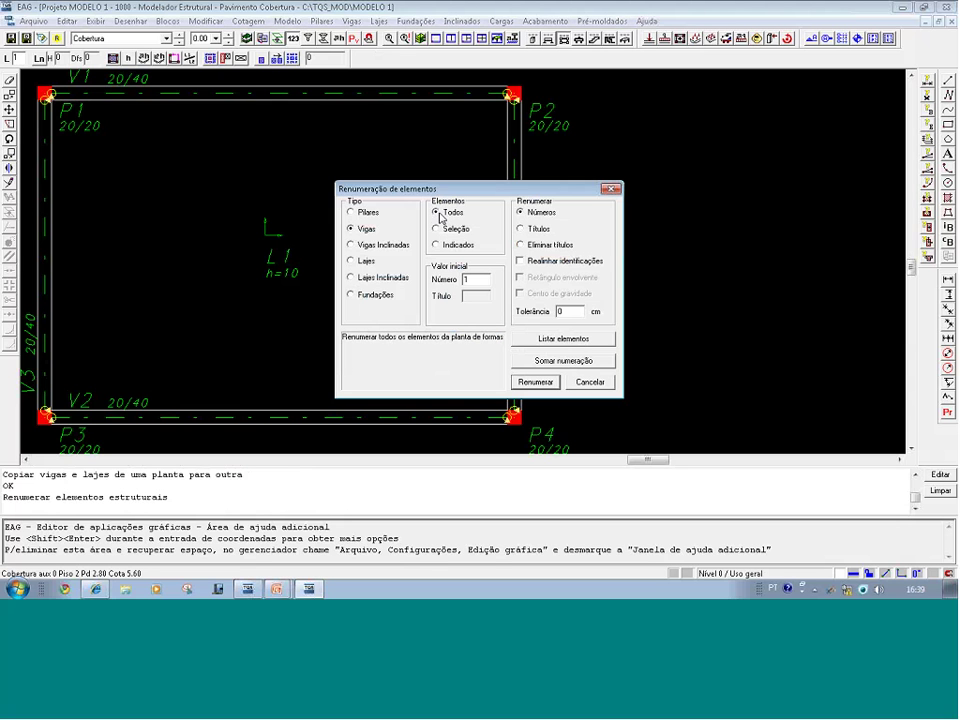
pyautogui.click(522, 229)
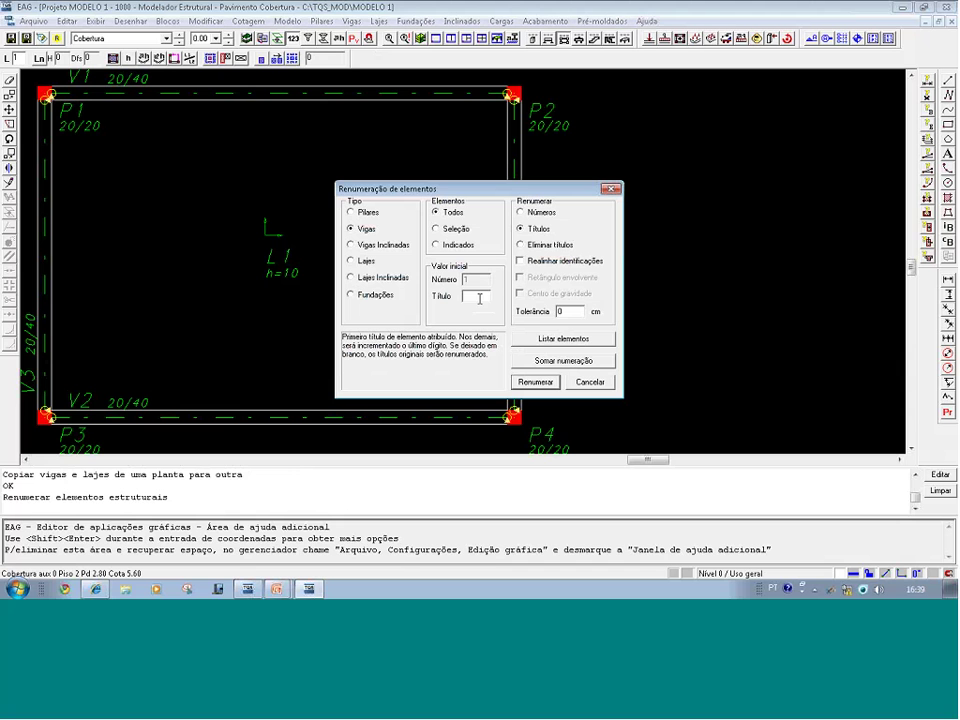
pyautogui.write('V101')
pyautogui.click(535, 381)
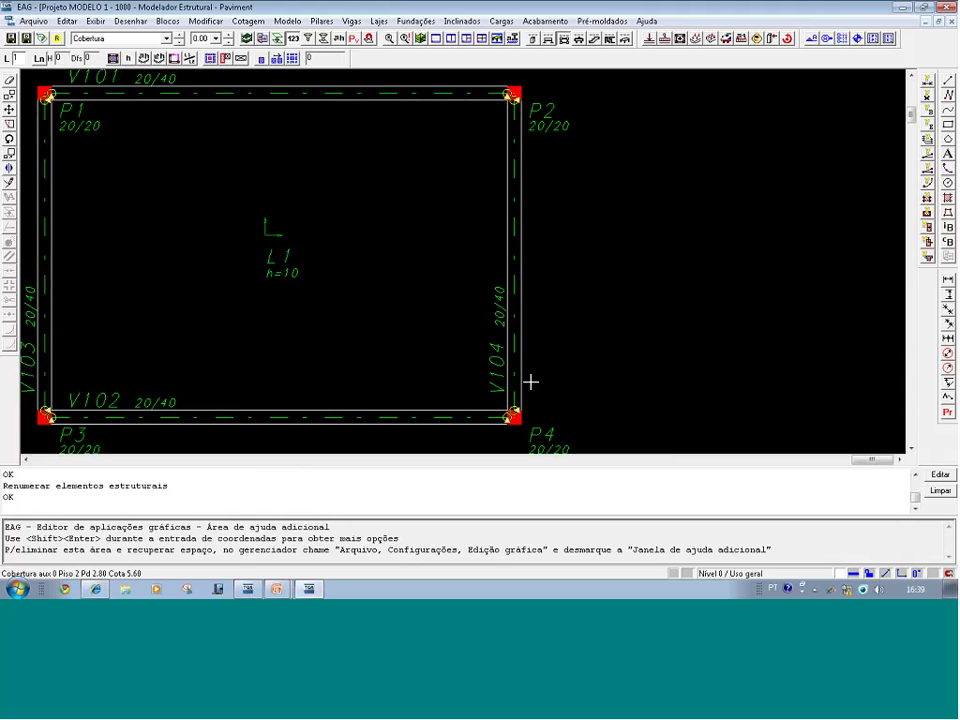
# - Switch from the Cobertura plan to the Fundacao plan
pyautogui.hotkey('shift', 'F8')
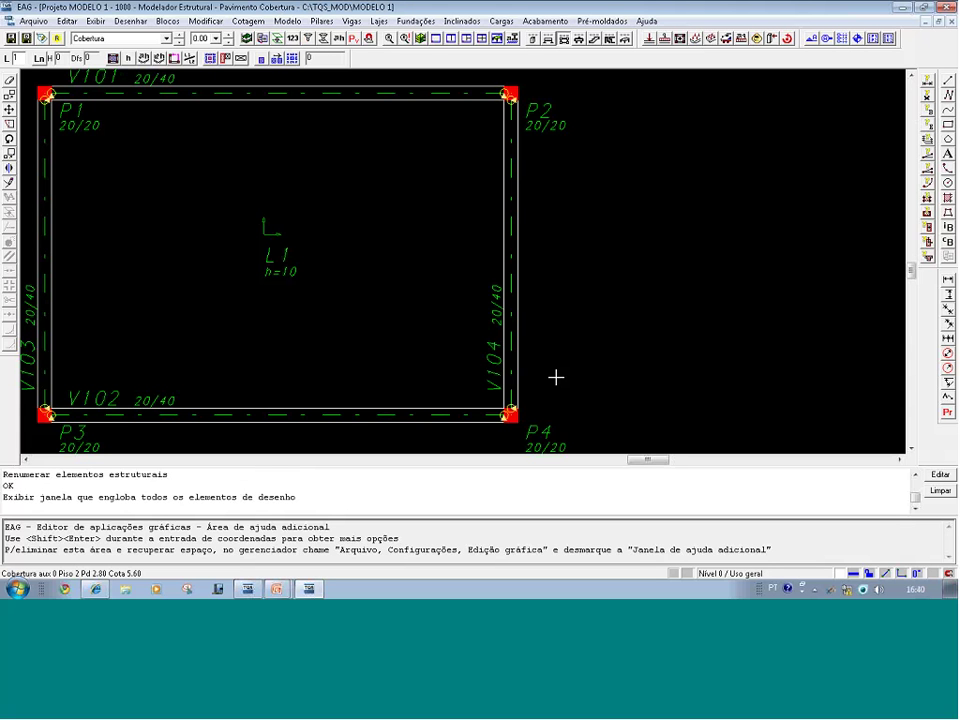
pyautogui.click(167, 39)
pyautogui.click(88, 67)
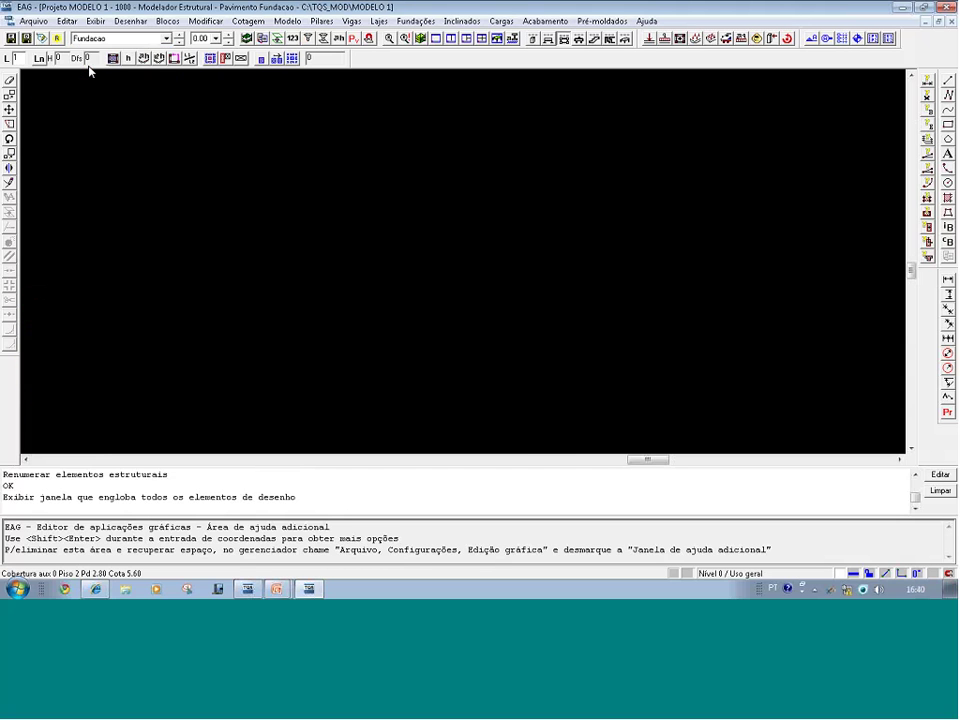
# - Select columns P1 to P4 and set their base condition to "Em outro pilar / bloco / sapata / tubulão"
pyautogui.click(596, 261)
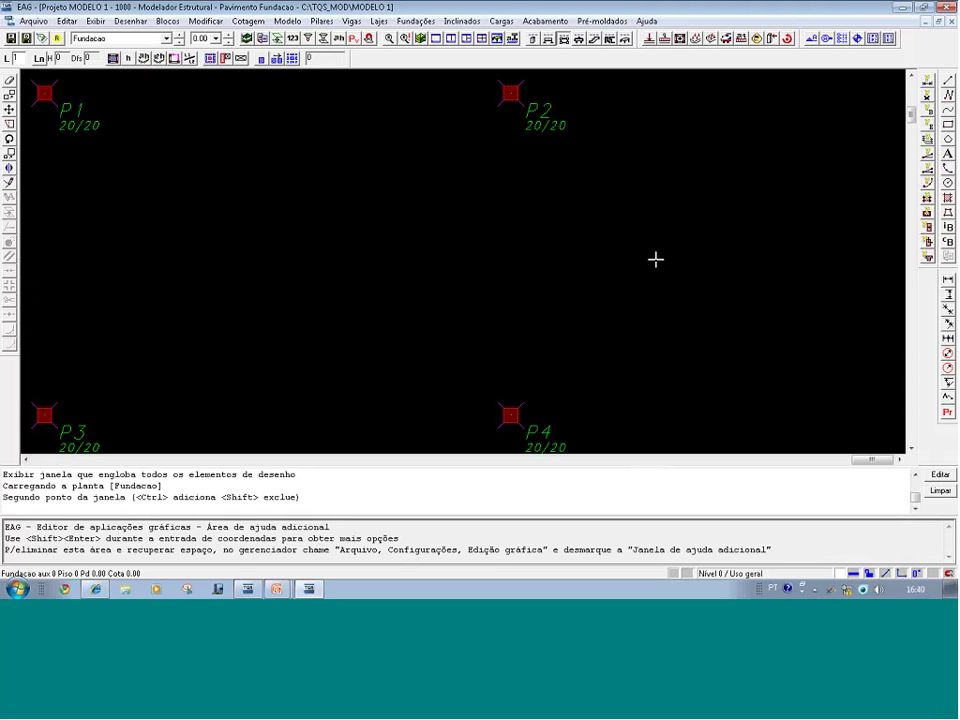
pyautogui.click(655, 259)
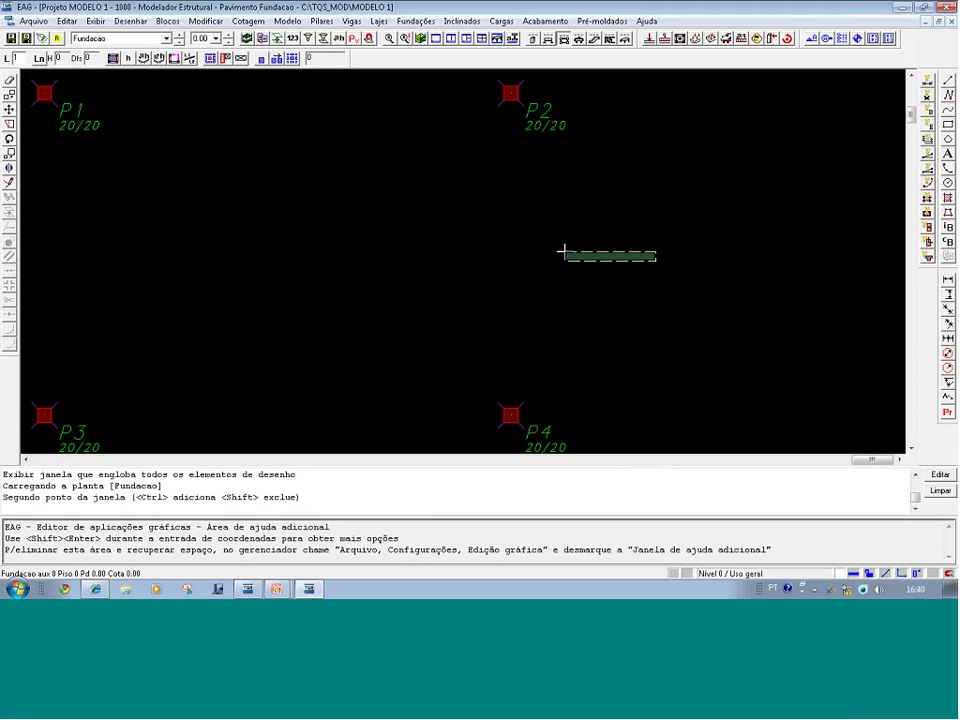
pyautogui.click(580, 251)
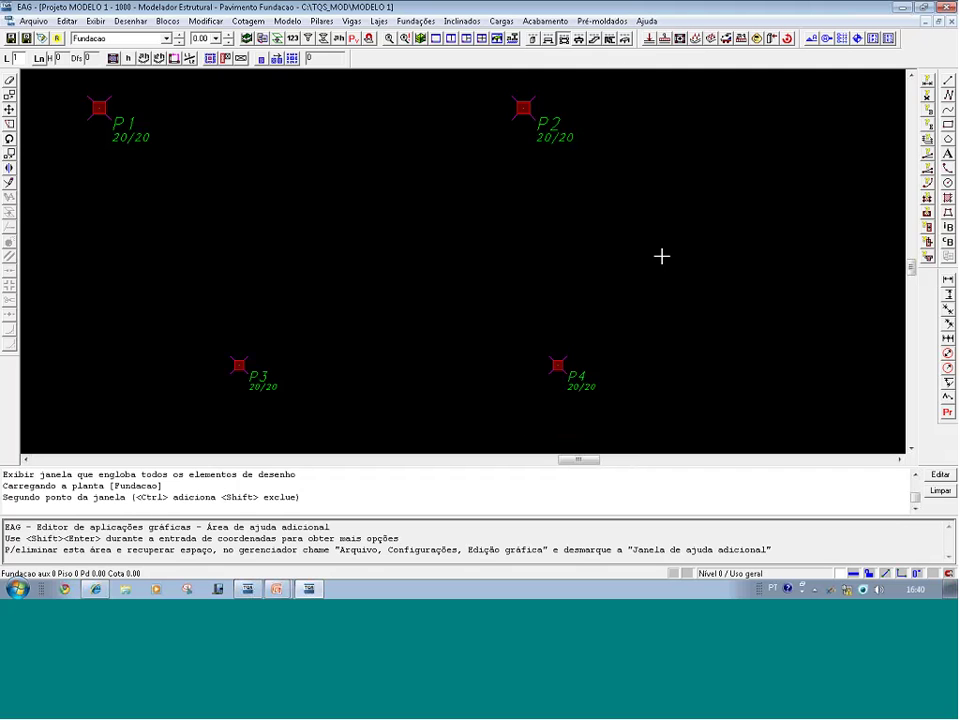
pyautogui.click(686, 421)
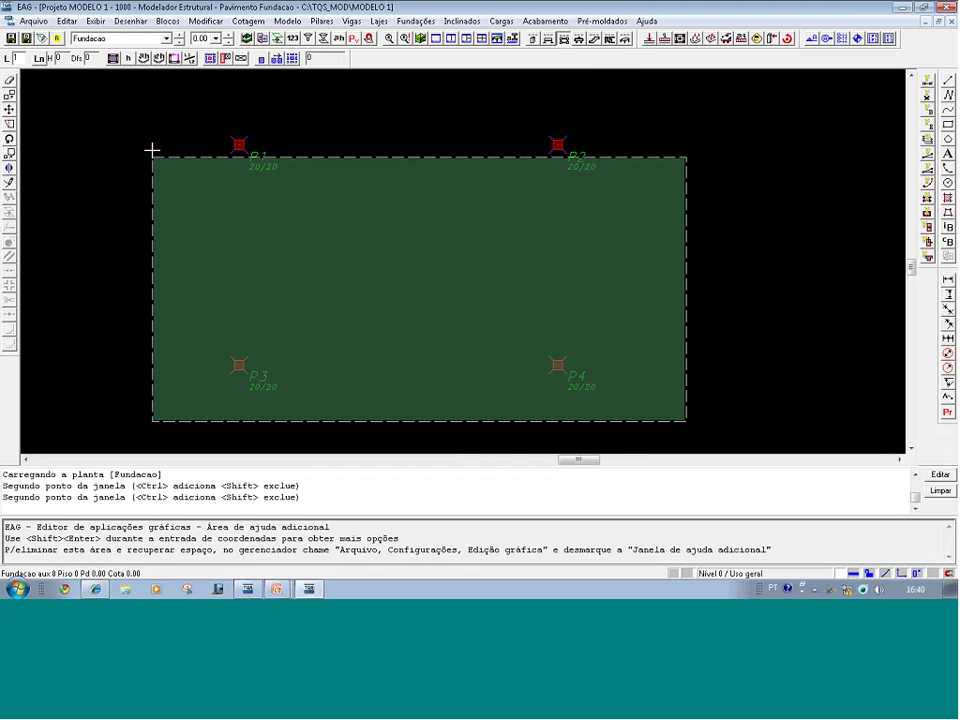
pyautogui.click(139, 107)
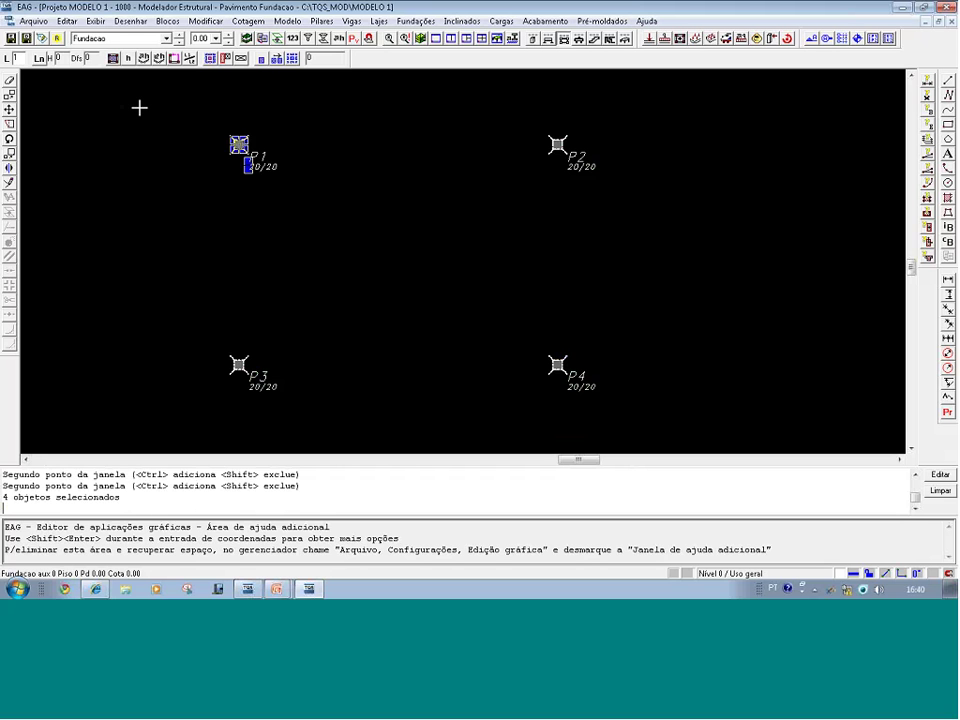
pyautogui.press('Return')
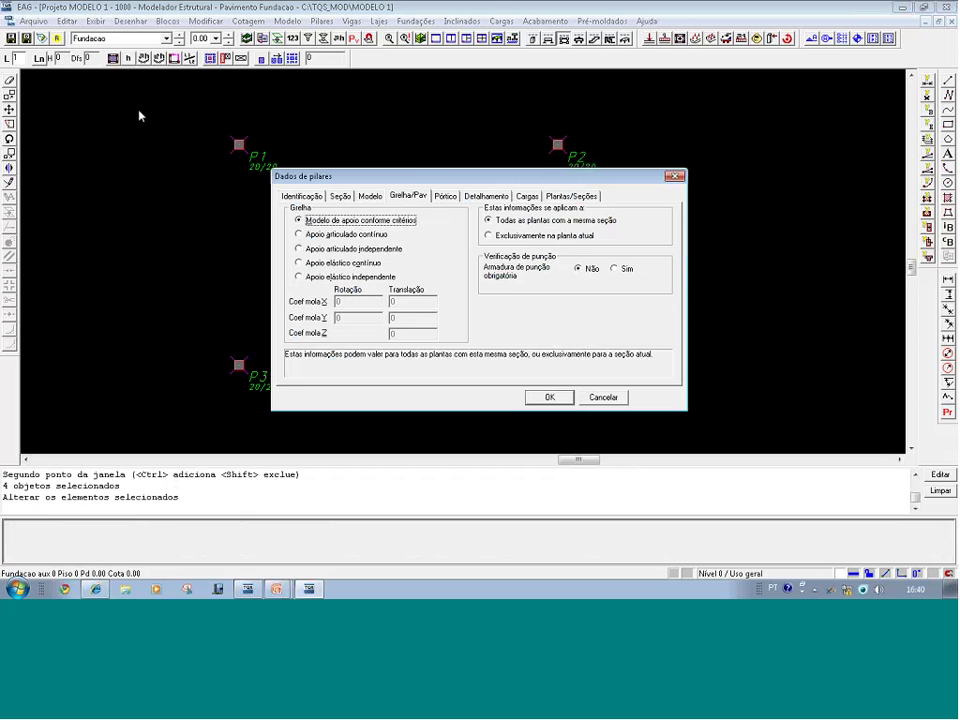
pyautogui.click(370, 197)
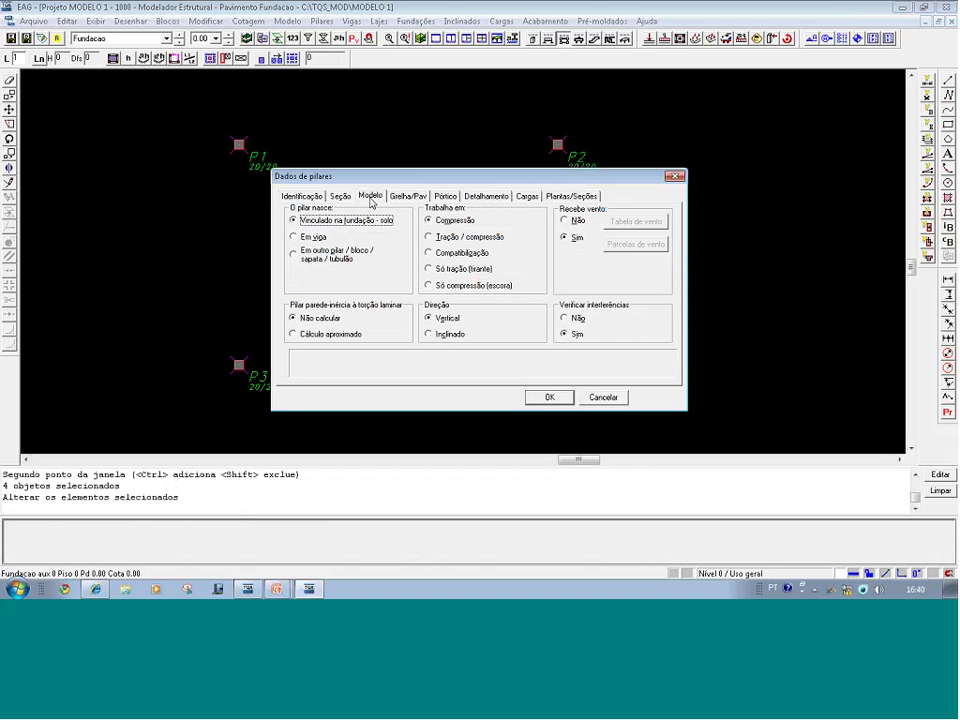
pyautogui.click(298, 258)
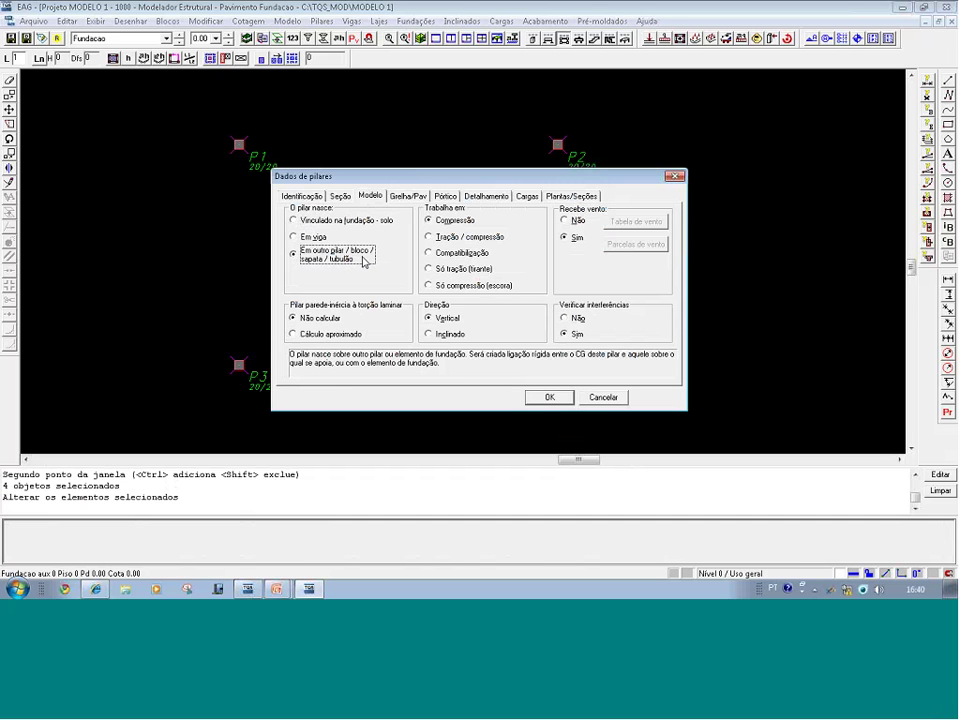
pyautogui.click(548, 398)
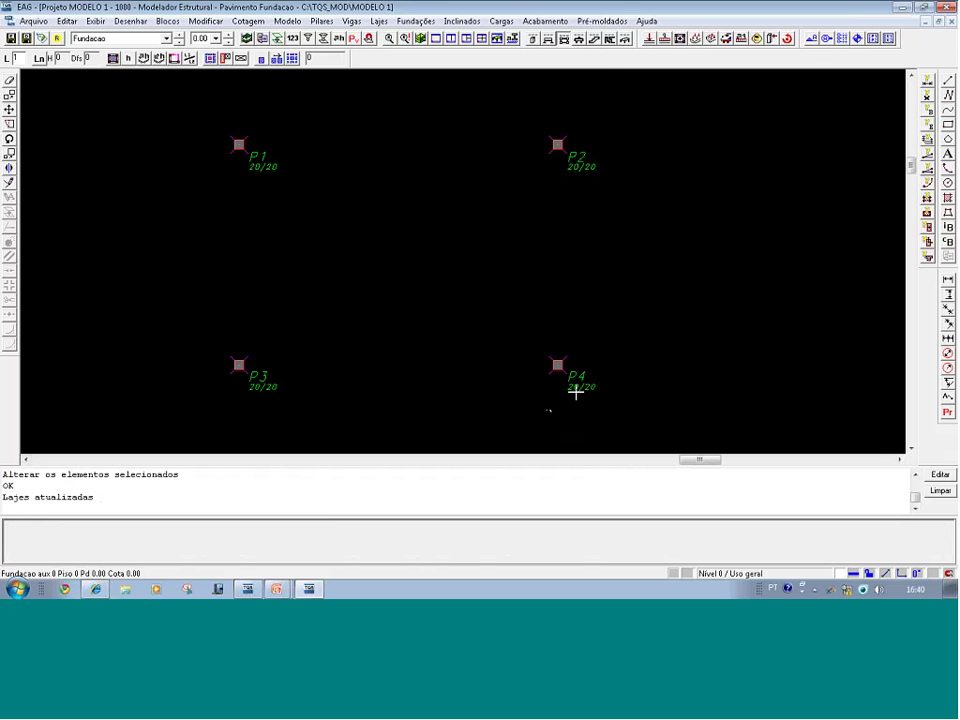
# - Open the section data of a new foundation and define it as a block on piles given by "Dimensões do bloco"
pyautogui.click(581, 41)
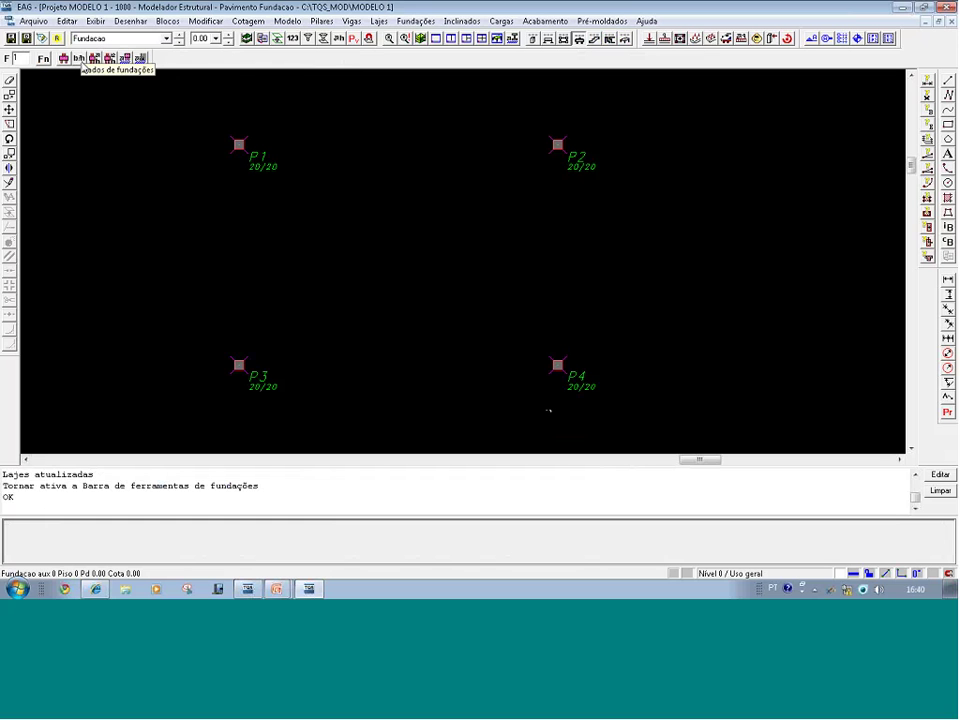
pyautogui.click(80, 60)
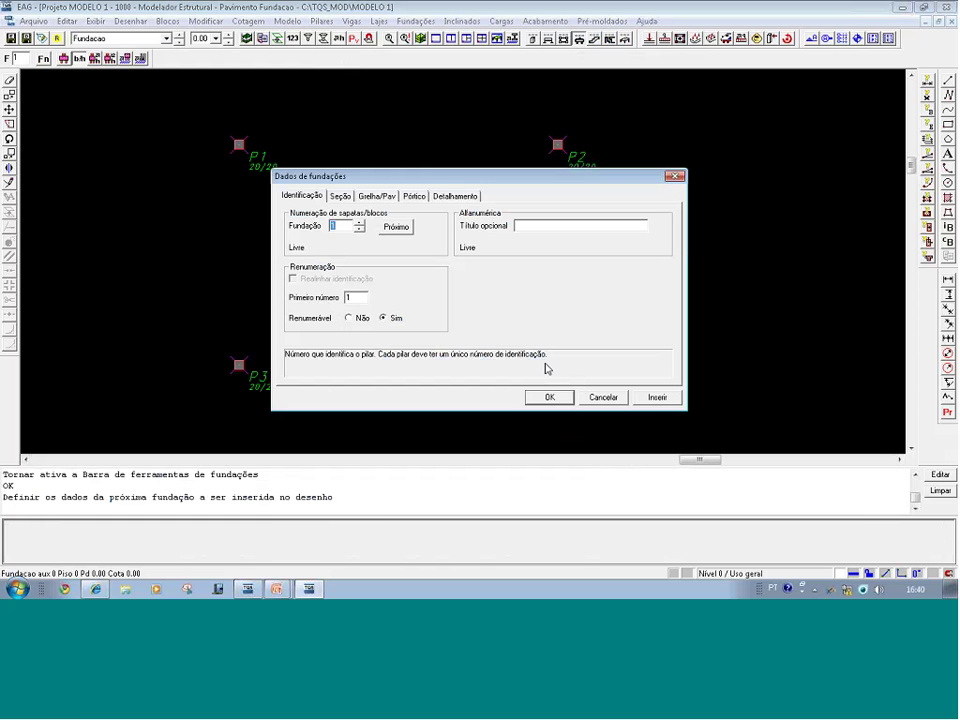
pyautogui.click(339, 196)
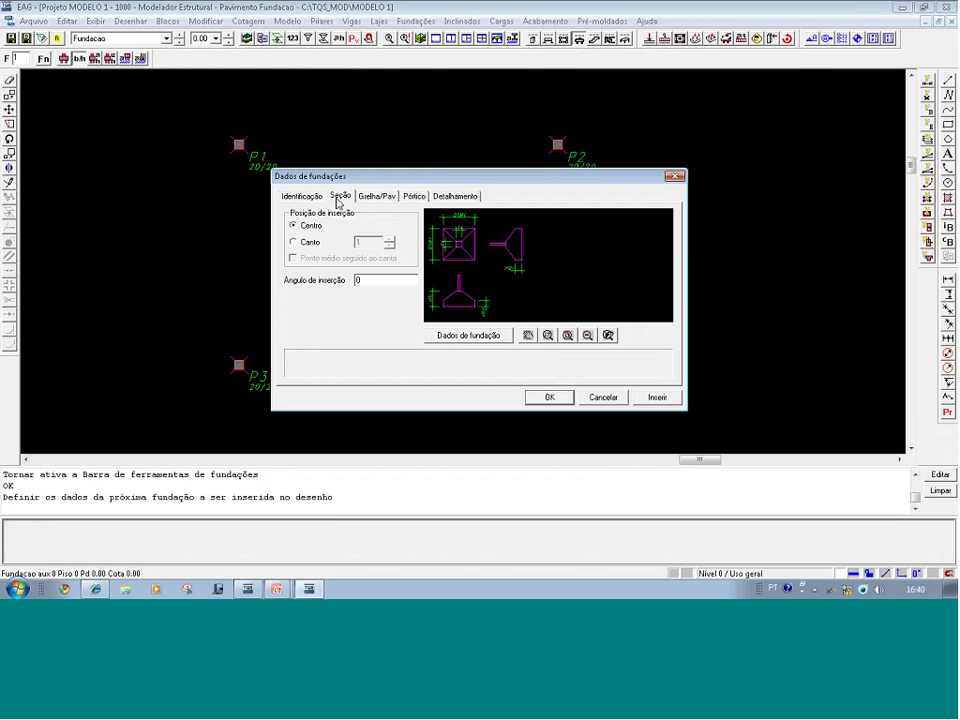
pyautogui.click(463, 336)
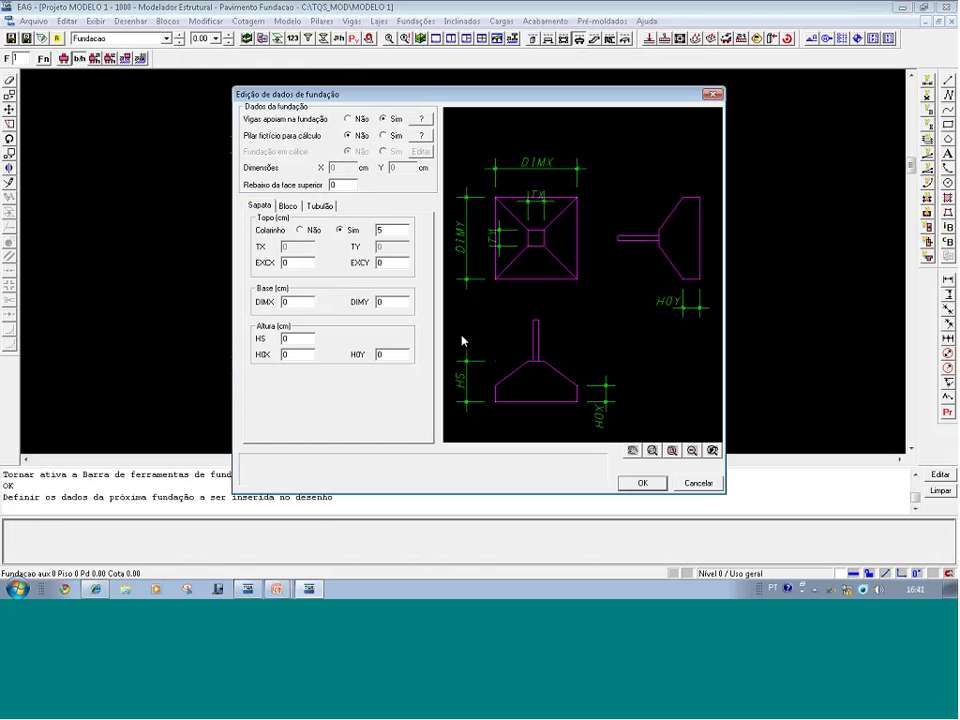
pyautogui.click(286, 206)
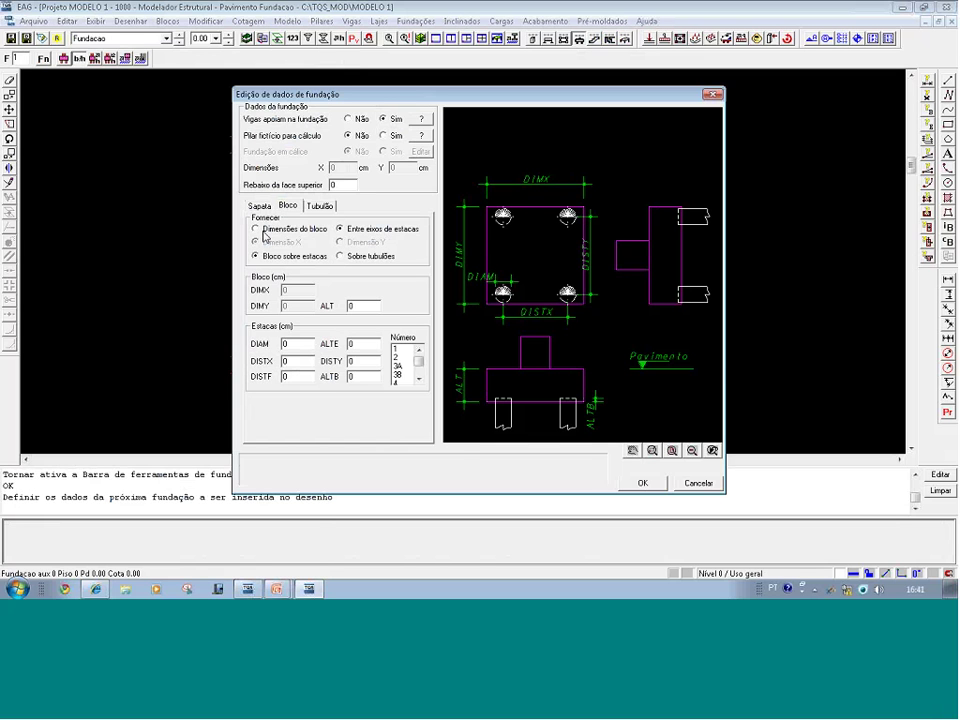
pyautogui.click(262, 231)
pyautogui.click(262, 231)
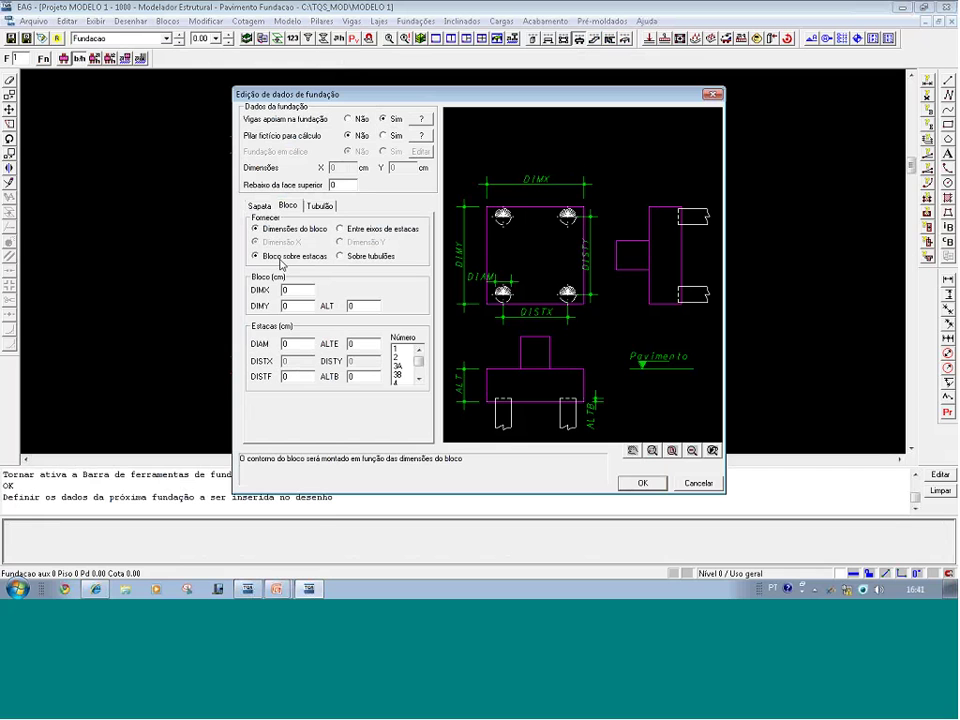
# - Set the block's dimensions to DIMX 40, DIMY 40 and height ALT 40 cm
pyautogui.click(296, 290)
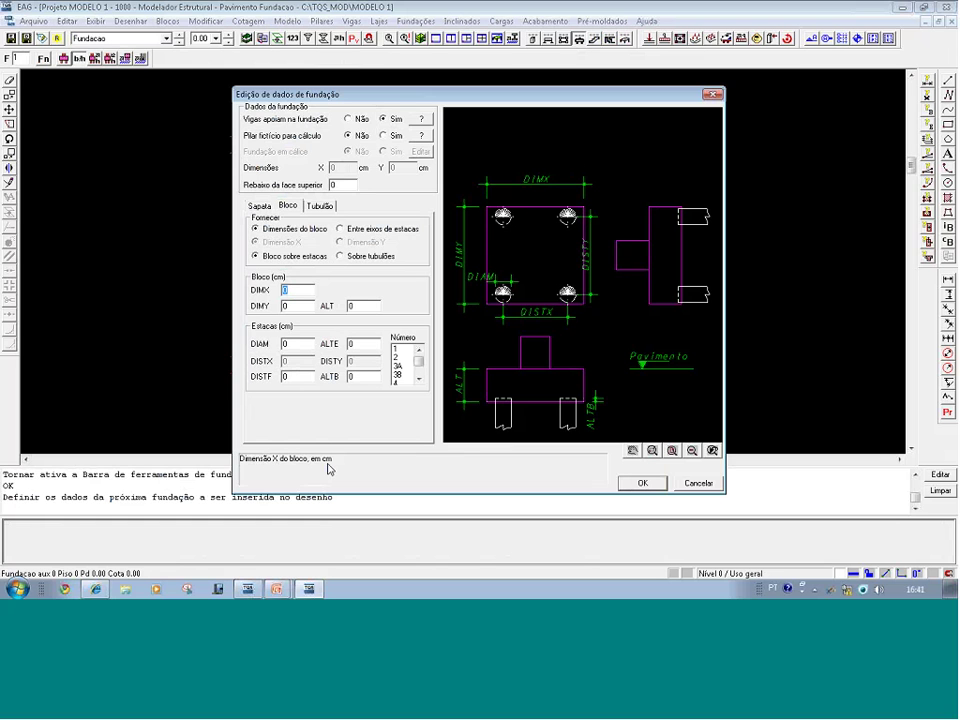
pyautogui.write('40')
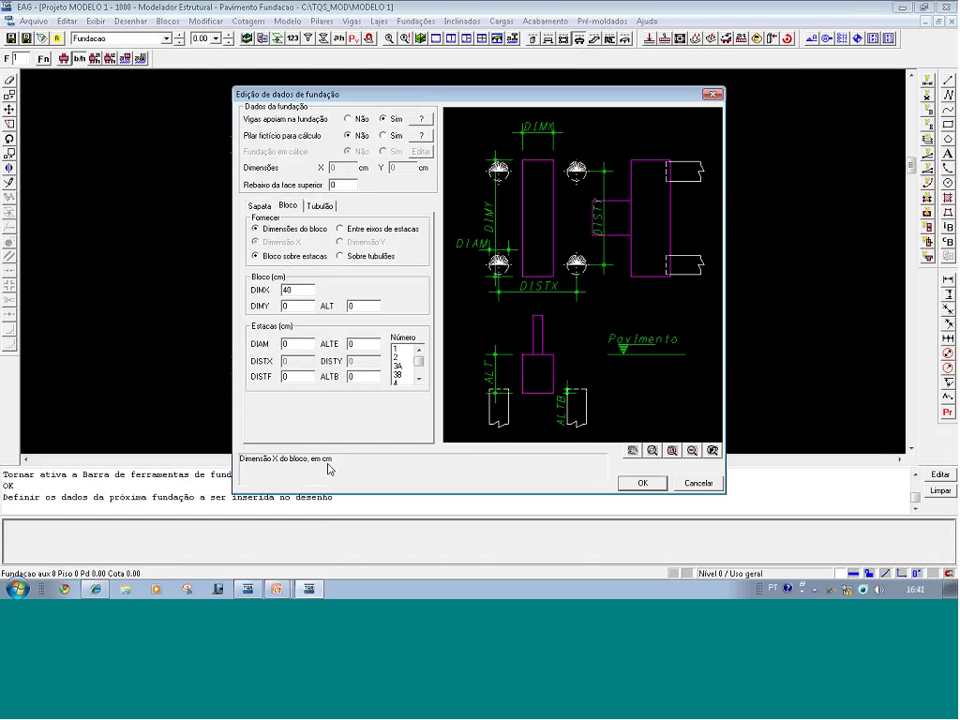
pyautogui.doubleClick(308, 307)
pyautogui.write('40')
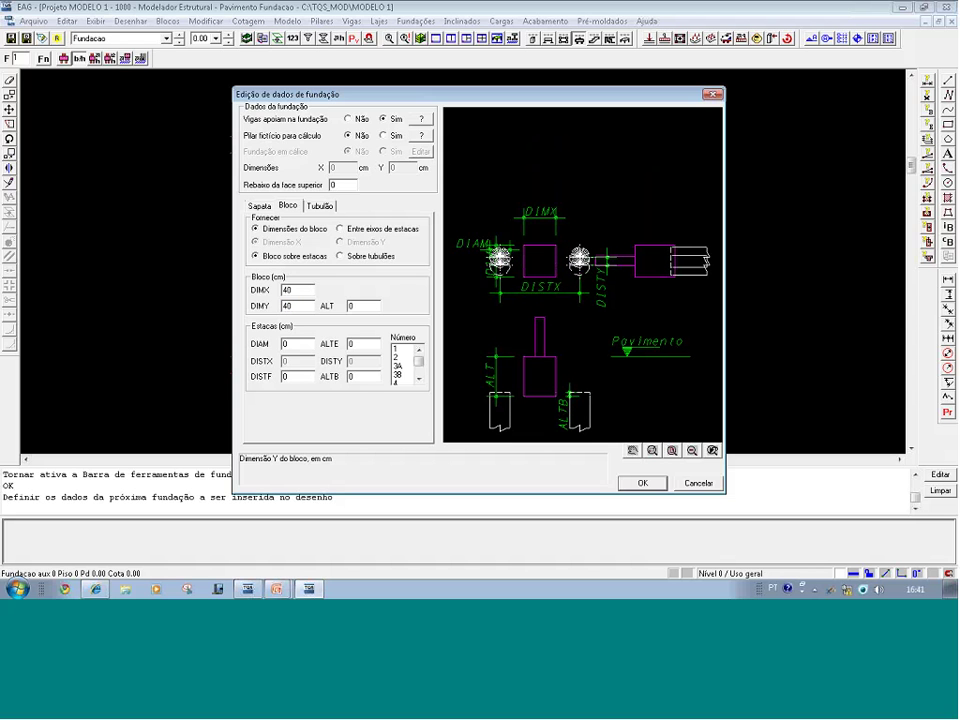
pyautogui.click(358, 305)
pyautogui.write('40')
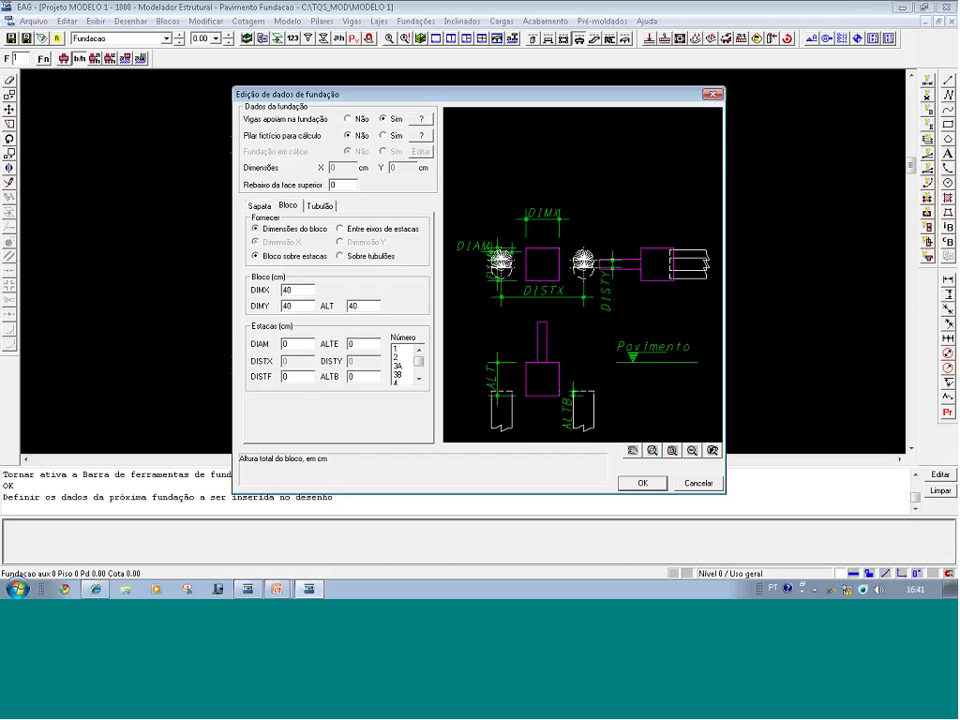
# - Set the pile diameter to 15 cm and the distance from pile centre to block face (DISTF) to 20 cm
pyautogui.click(302, 344)
pyautogui.write('15')
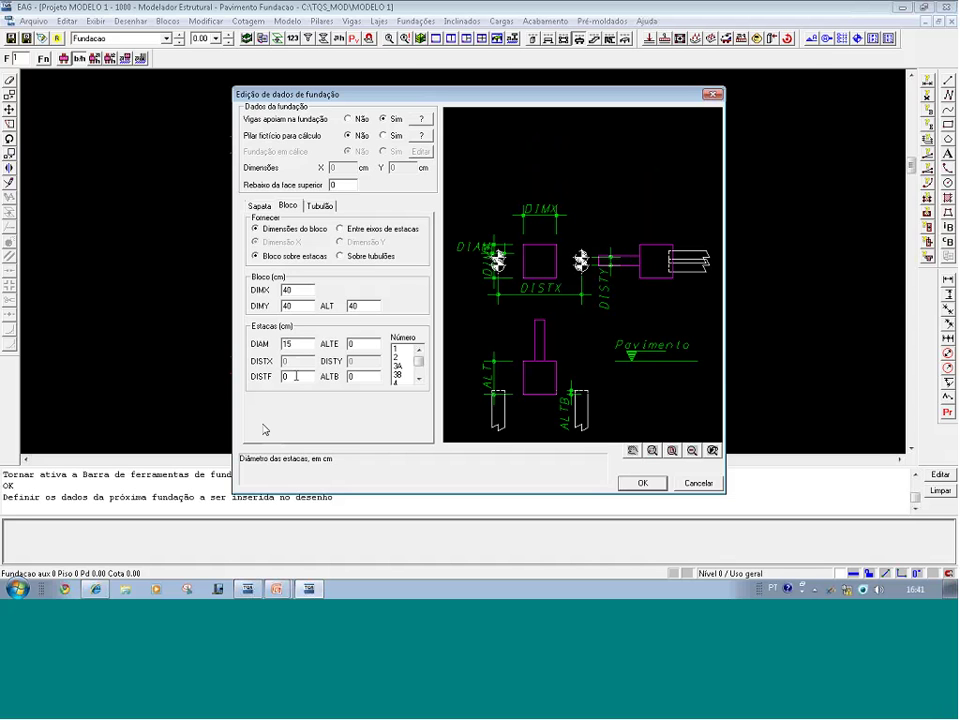
pyautogui.click(295, 376)
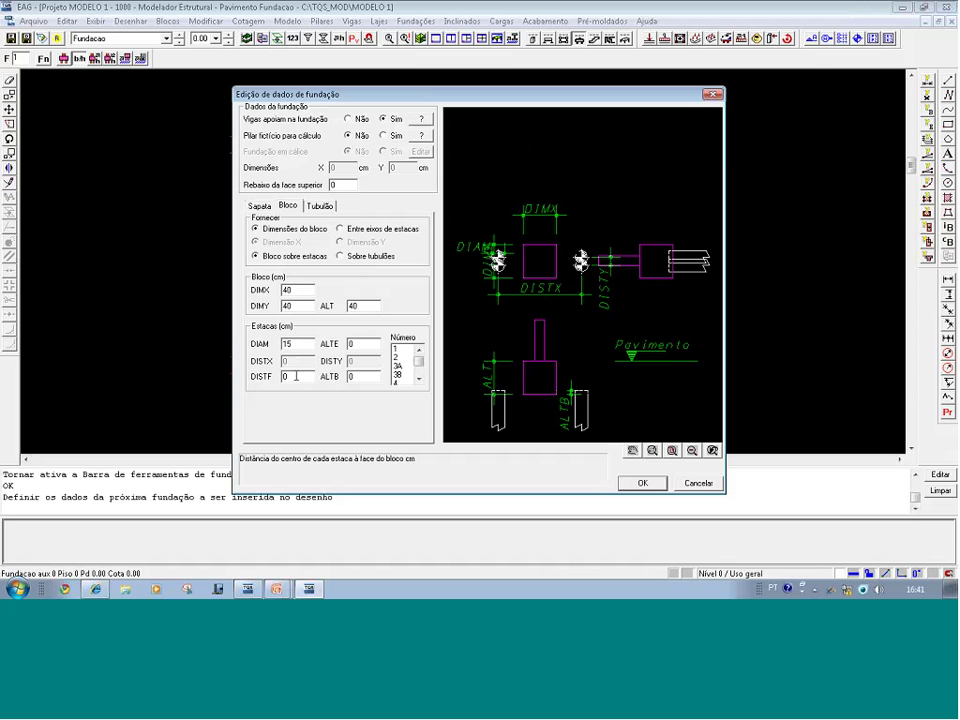
pyautogui.press('BackSpace')
pyautogui.write('2')
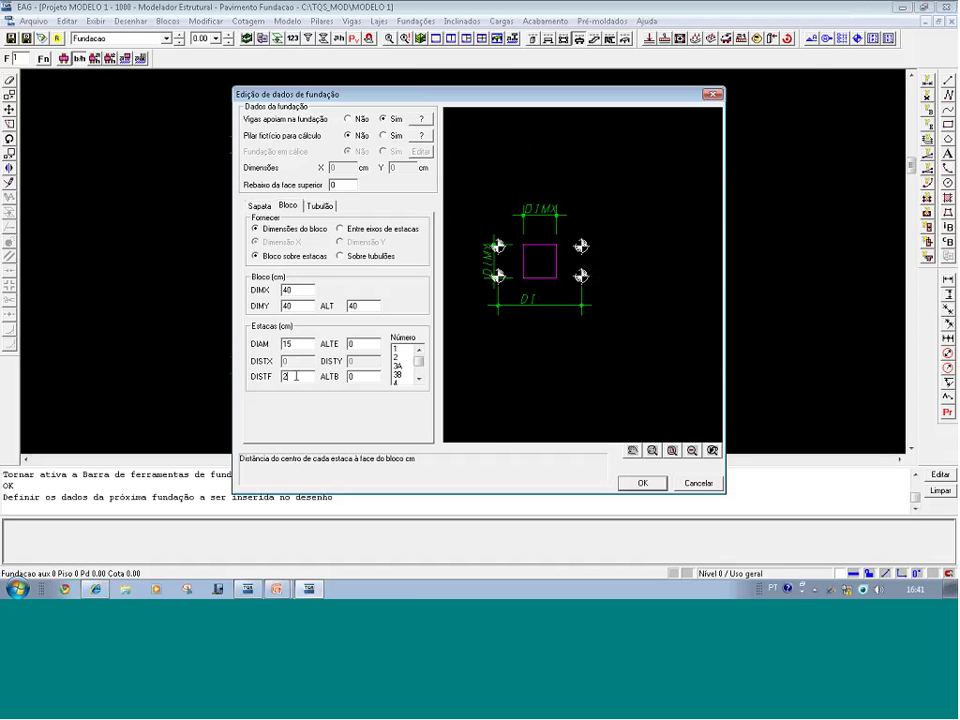
pyautogui.write('0')
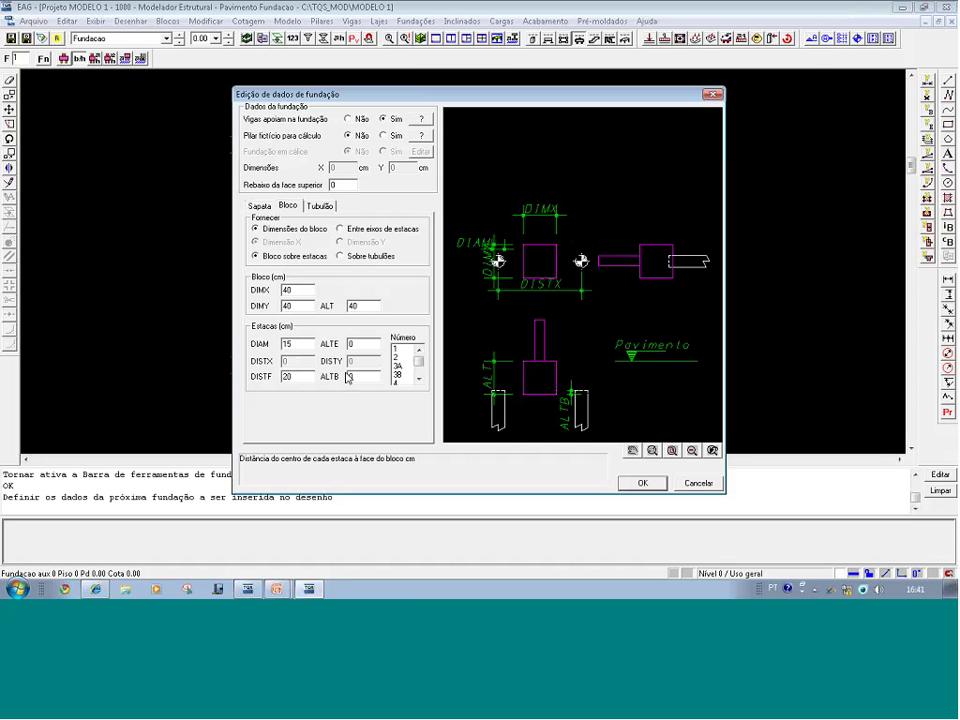
# - Set the pile length to 100 cm, its embedment in the block (ALTB) to 5 cm, and the number of piles to 1
pyautogui.click(349, 343)
pyautogui.write('1')
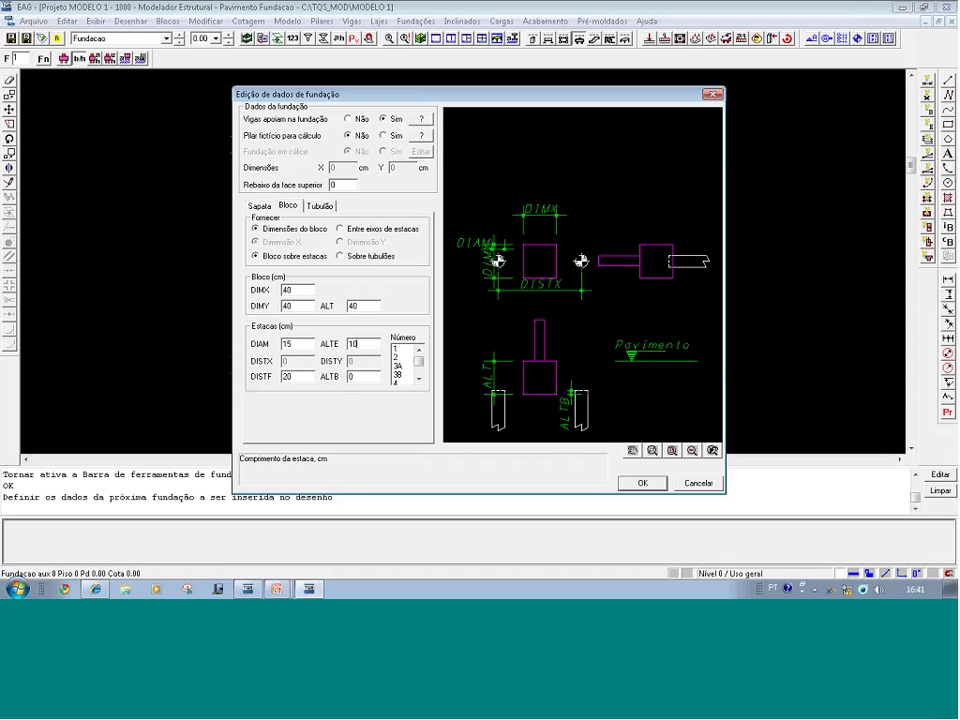
pyautogui.write('0')
pyautogui.click(361, 379)
pyautogui.doubleClick(361, 379)
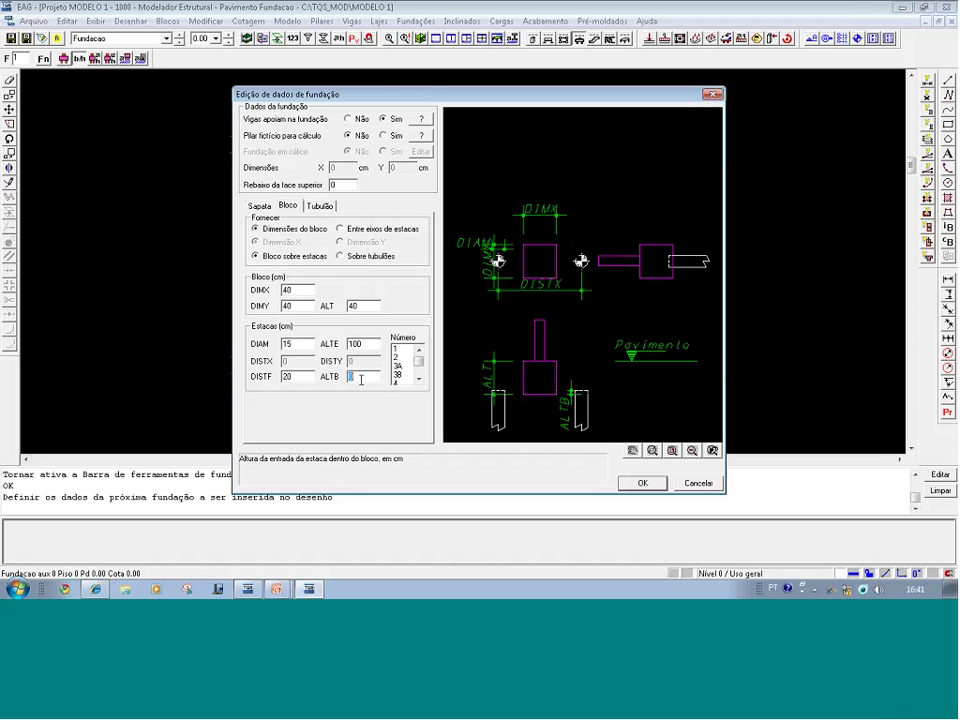
pyautogui.write('5')
pyautogui.click(406, 348)
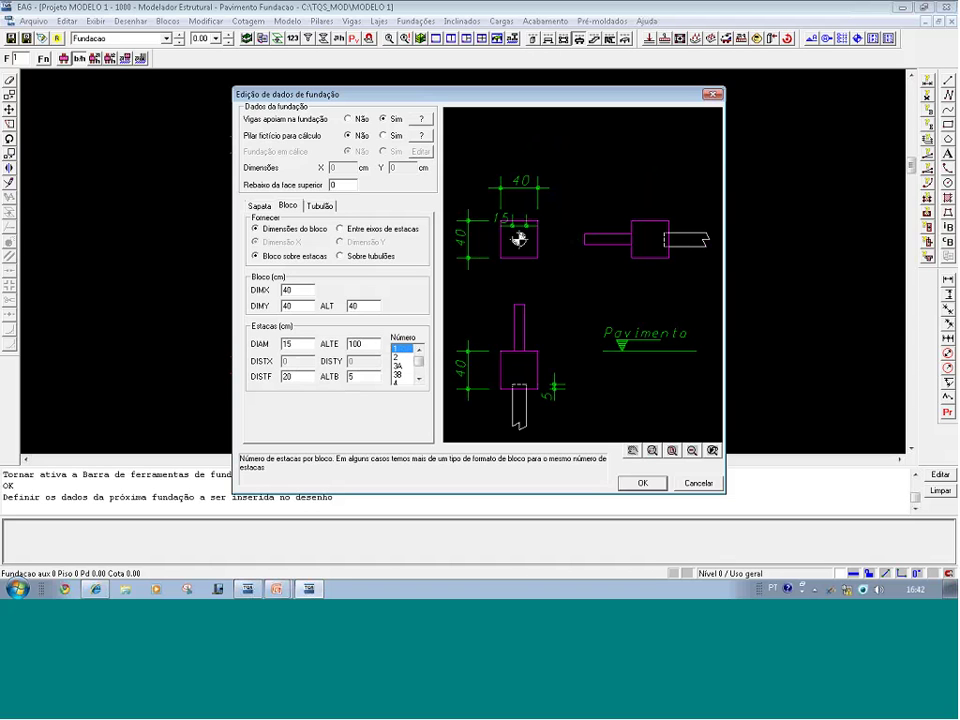
# - Accept the single-pile block data and insert the foundation block at the centre of column P1
pyautogui.click(641, 484)
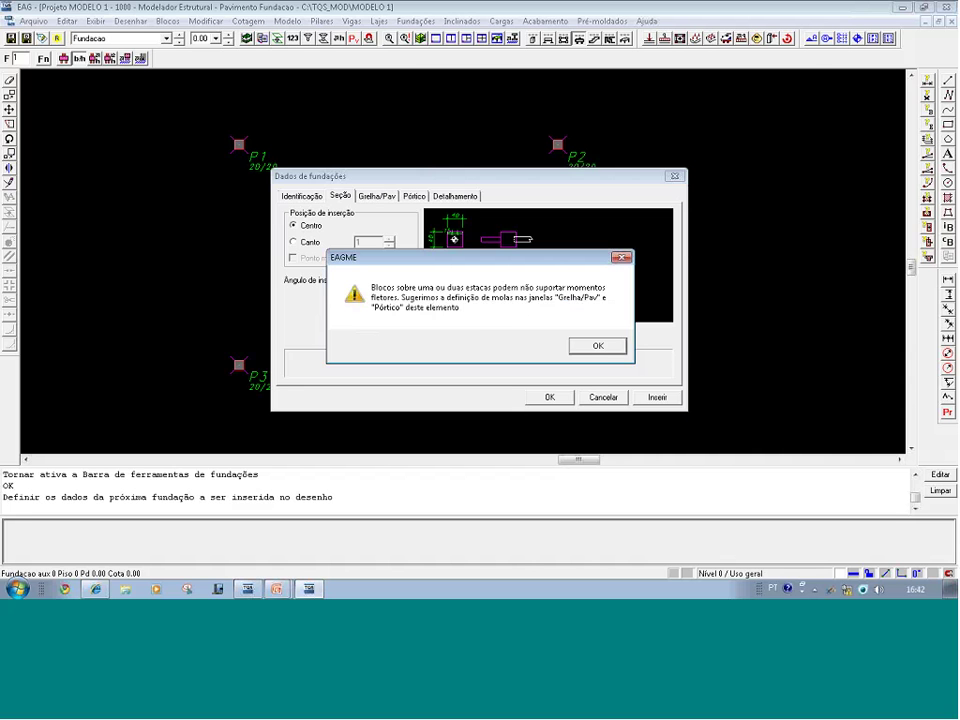
pyautogui.click(597, 345)
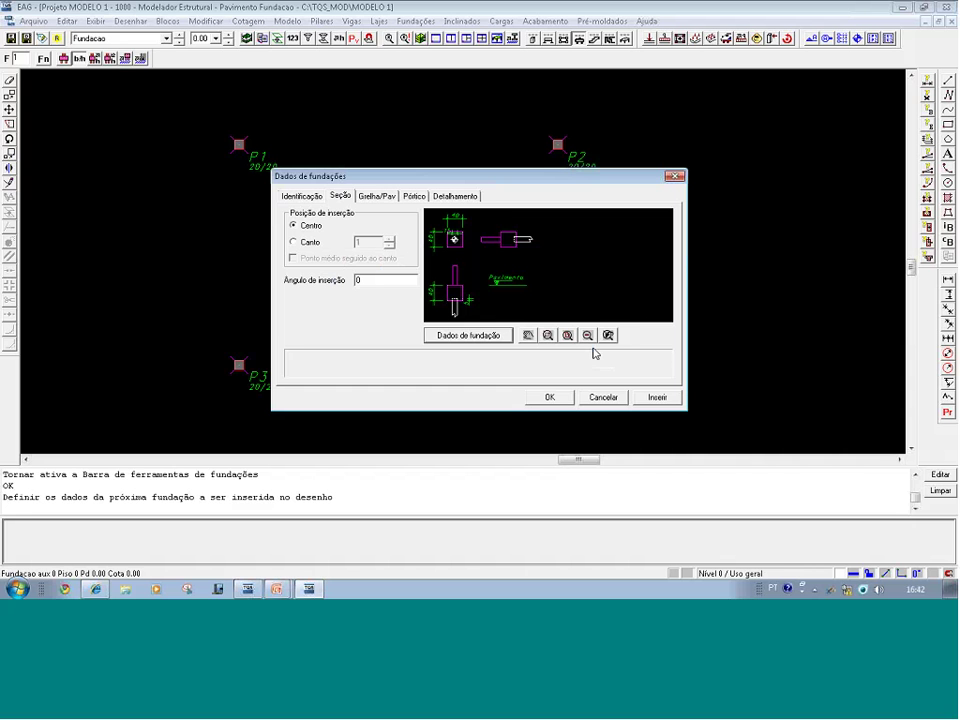
pyautogui.click(658, 397)
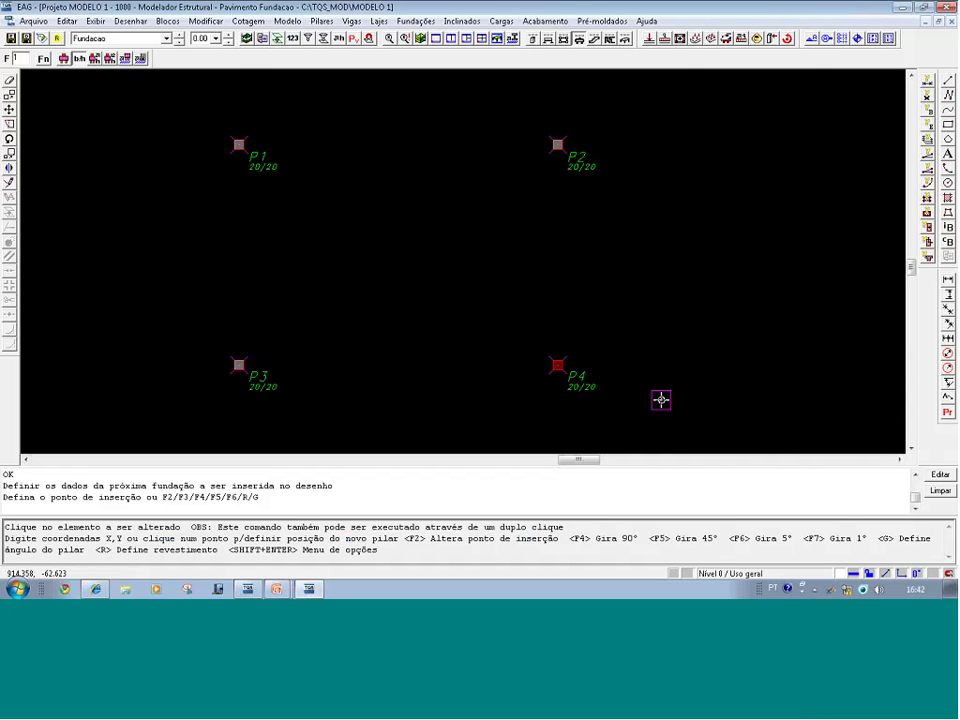
pyautogui.press('F8')
pyautogui.click(306, 221)
pyautogui.click(147, 152)
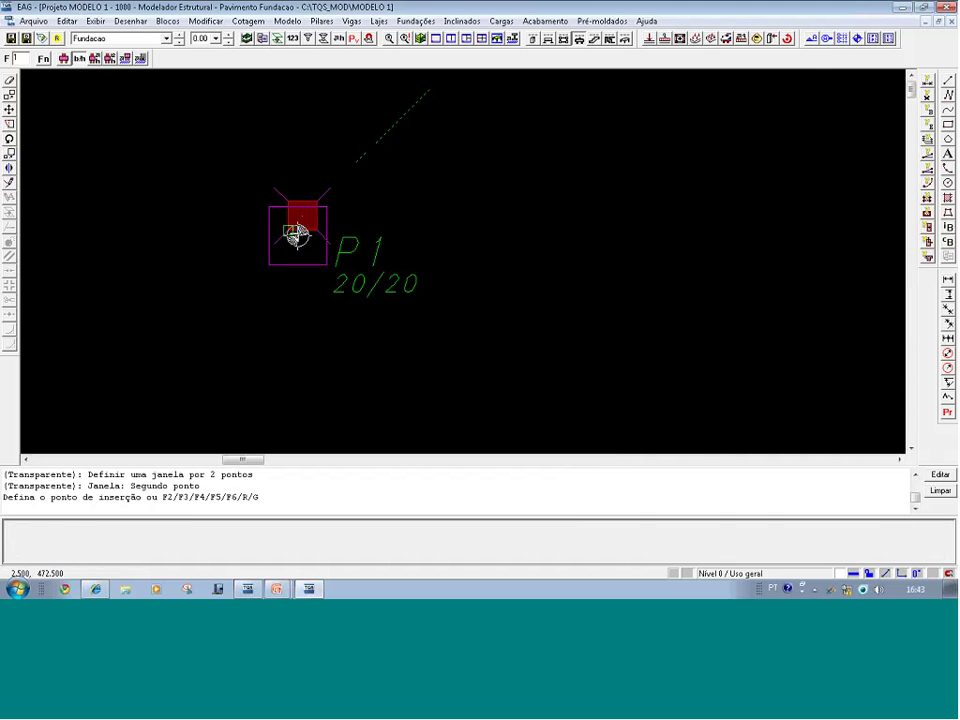
pyautogui.click(300, 218)
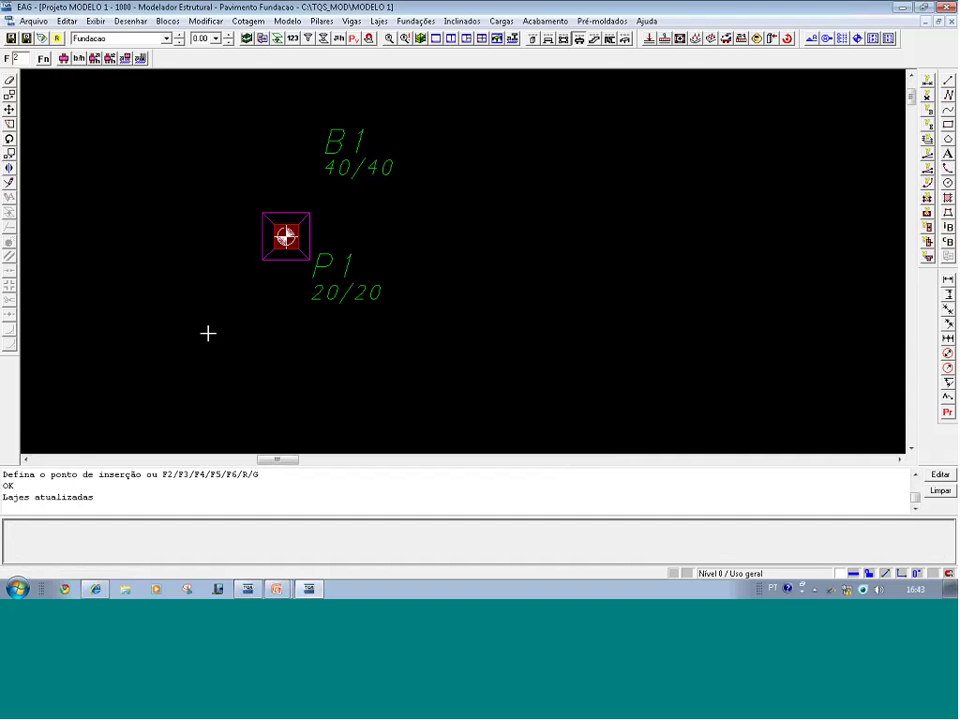
# - Insert another 40/40 foundation block at the centre of column P2
pyautogui.press('F8')
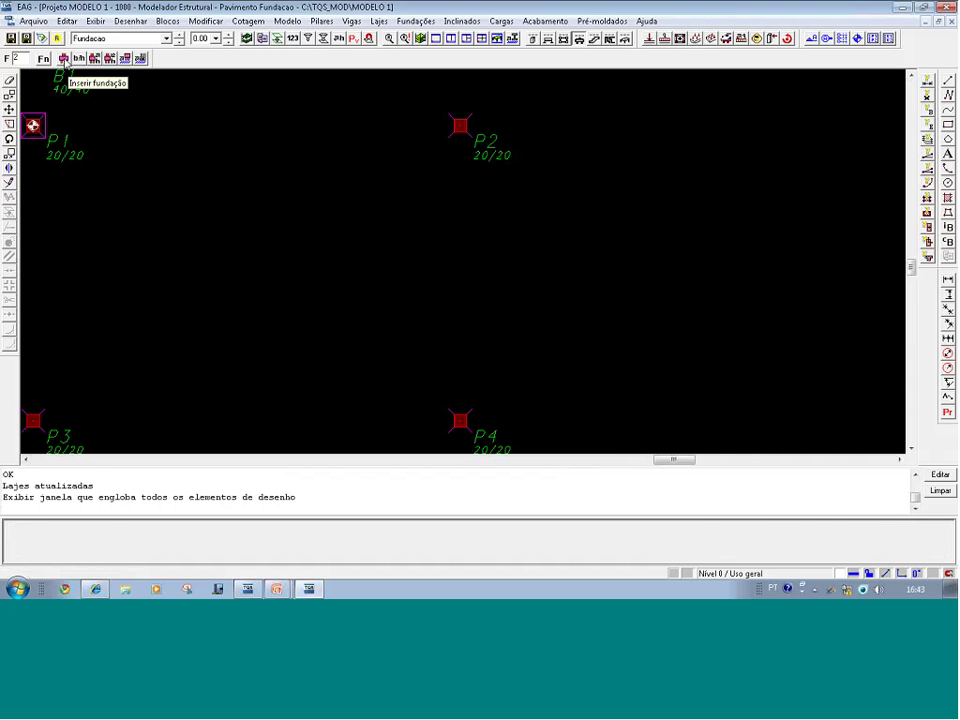
pyautogui.click(64, 59)
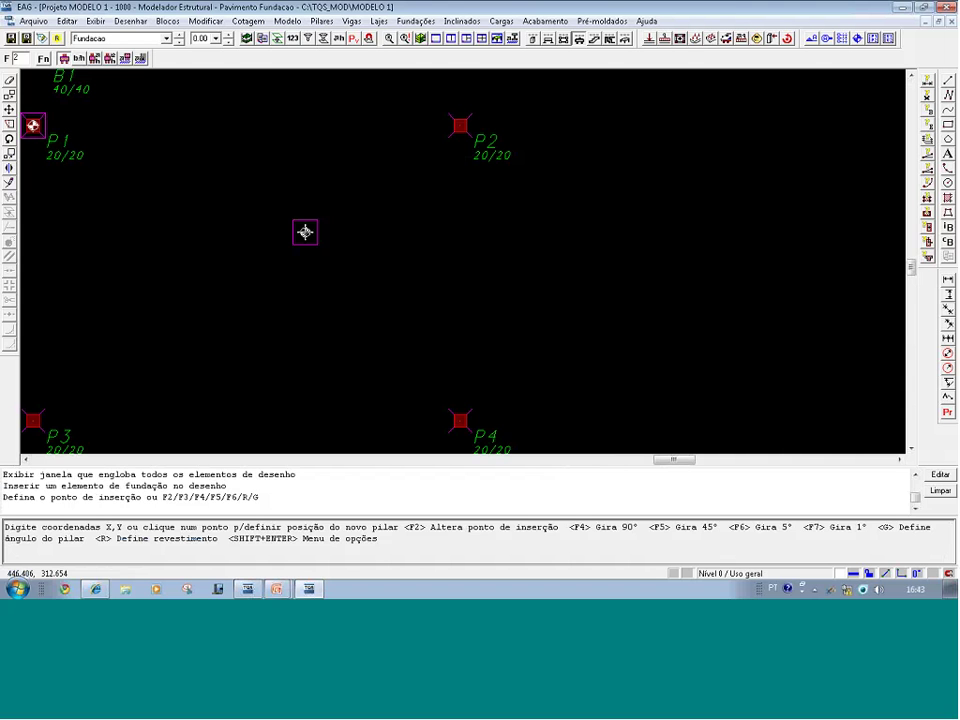
pyautogui.press('F8')
pyautogui.click(557, 206)
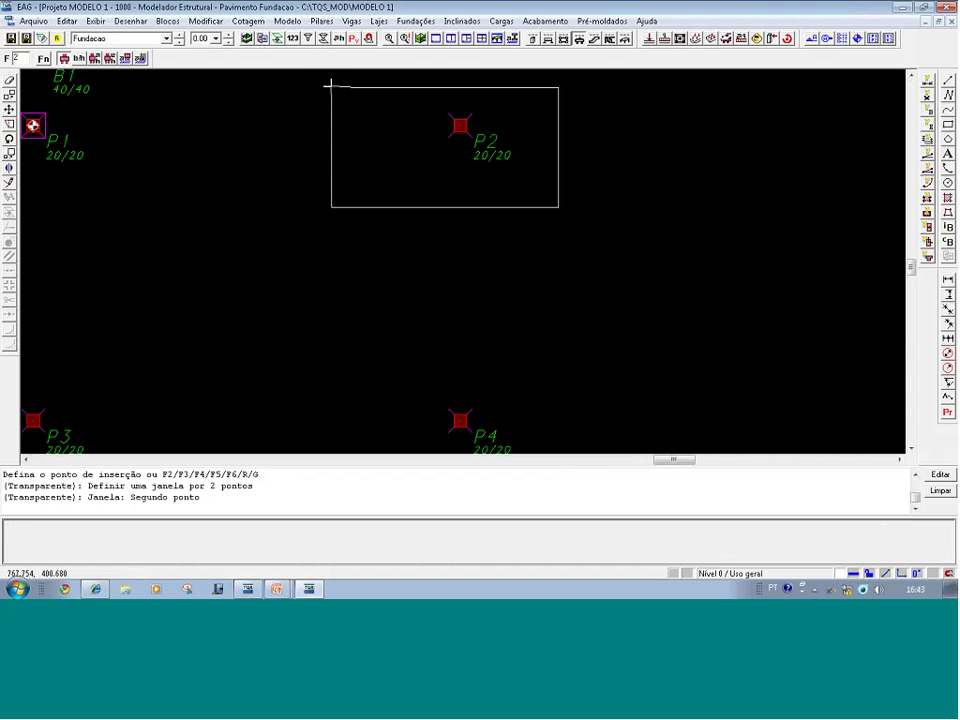
pyautogui.click(331, 87)
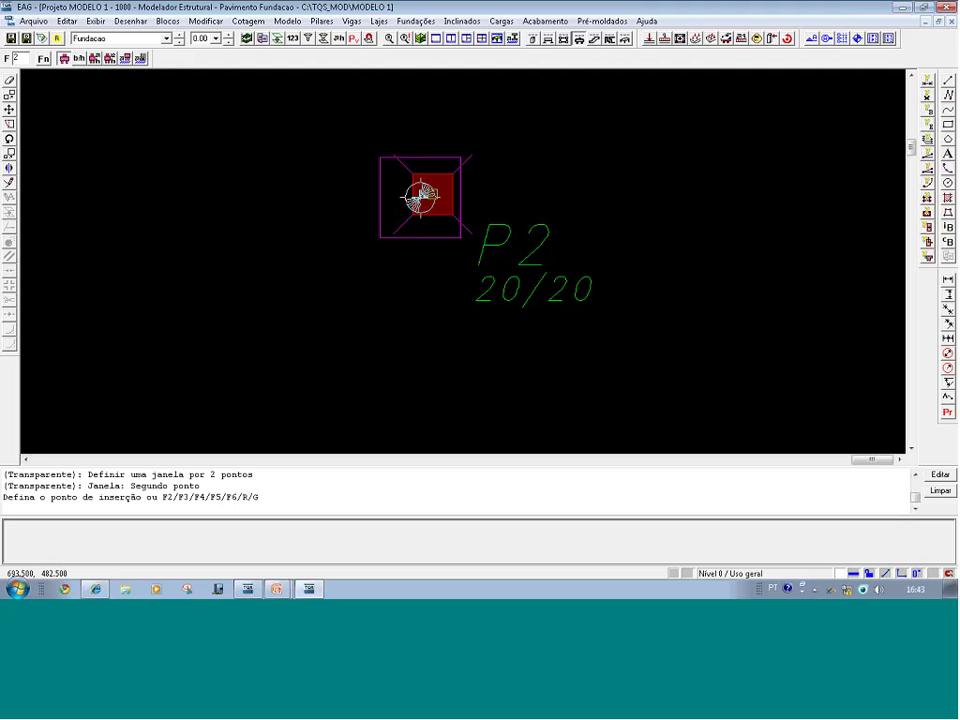
pyautogui.click(433, 195)
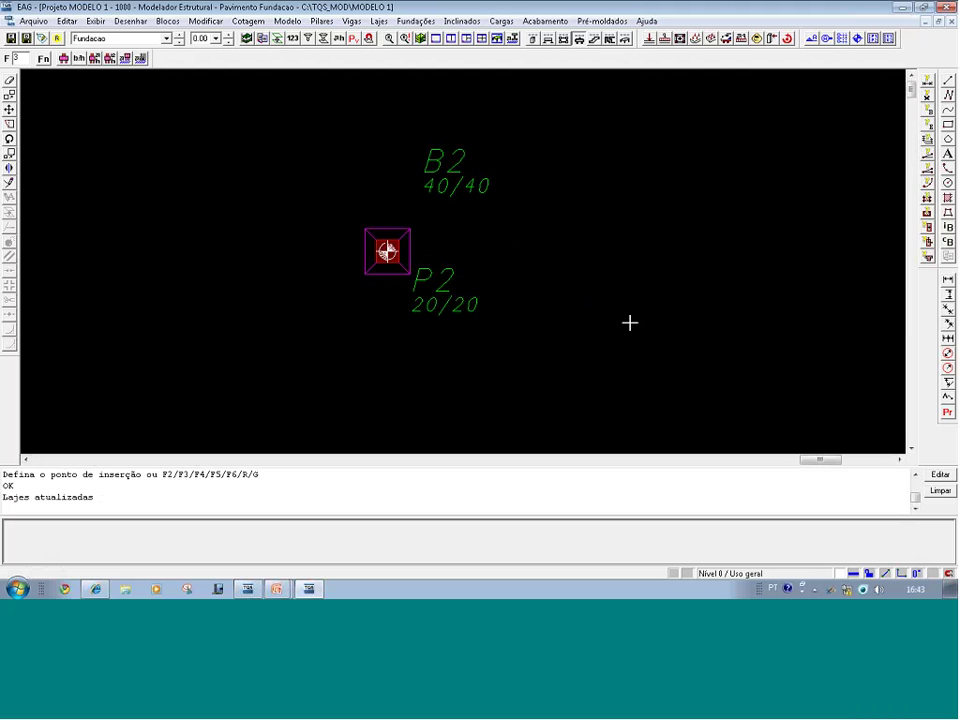
# - Cancel the insertion of another foundation block and close the MODELO 1 structural model without saving
pyautogui.press('Return')
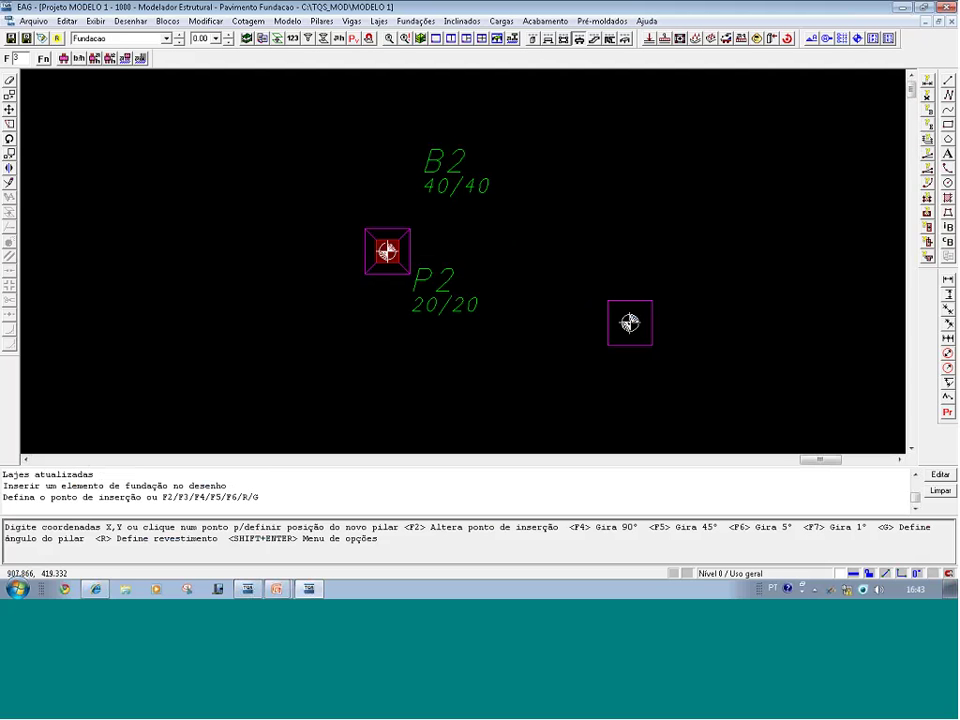
pyautogui.press('Escape')
pyautogui.hotkey('alt', 'F4')
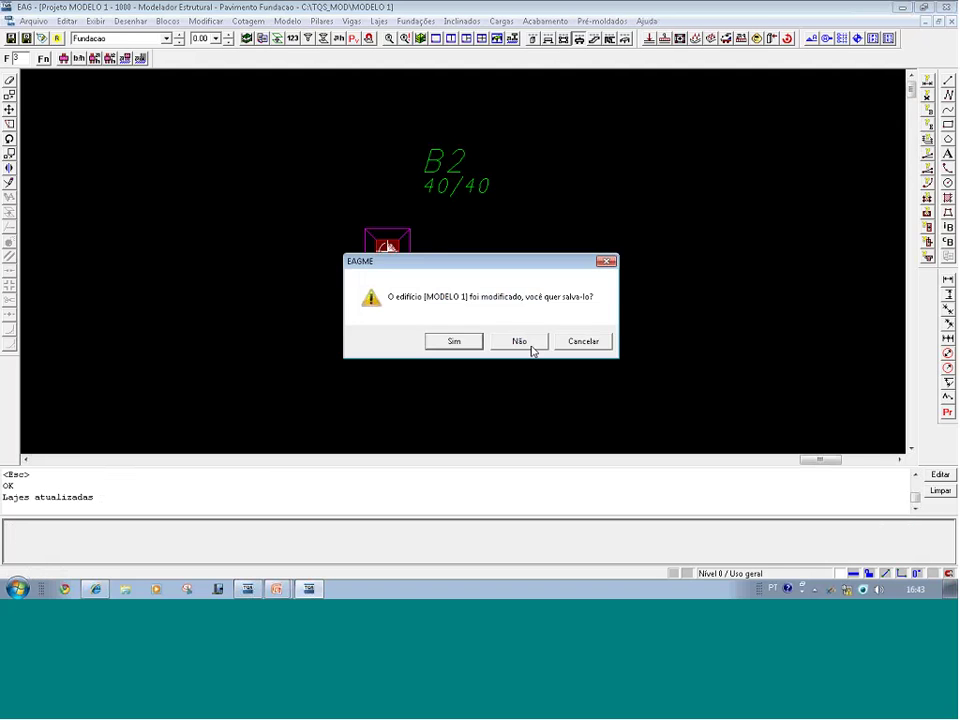
pyautogui.click(530, 344)
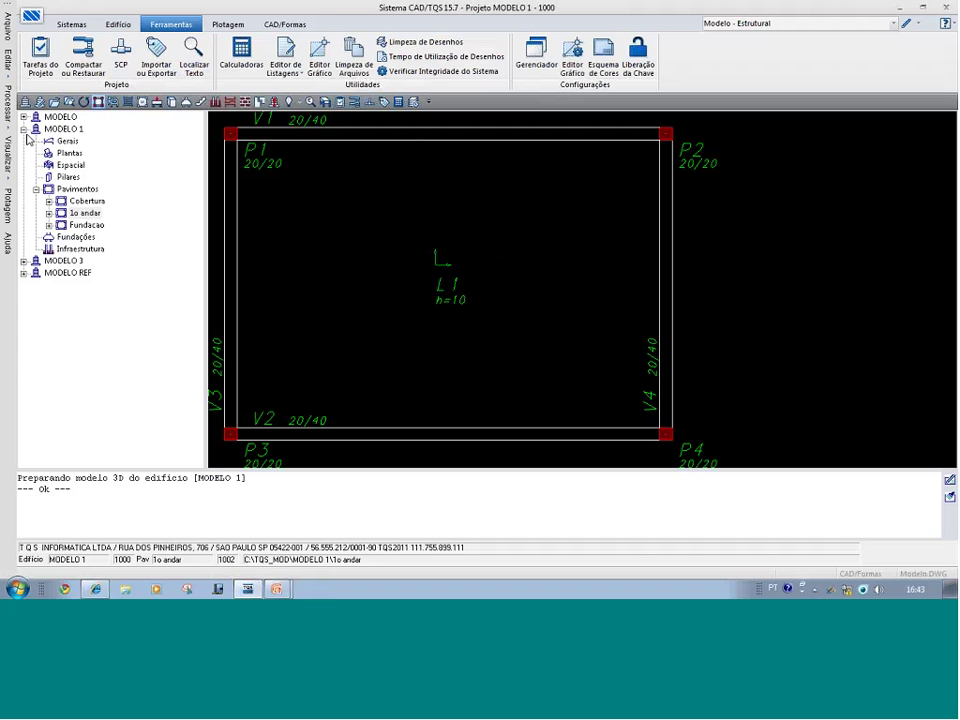
# - Collapse MODELO 1, expand the floors of MODELO 3 in the building tree and display its Fundacao plan
pyautogui.click(23, 129)
pyautogui.click(23, 141)
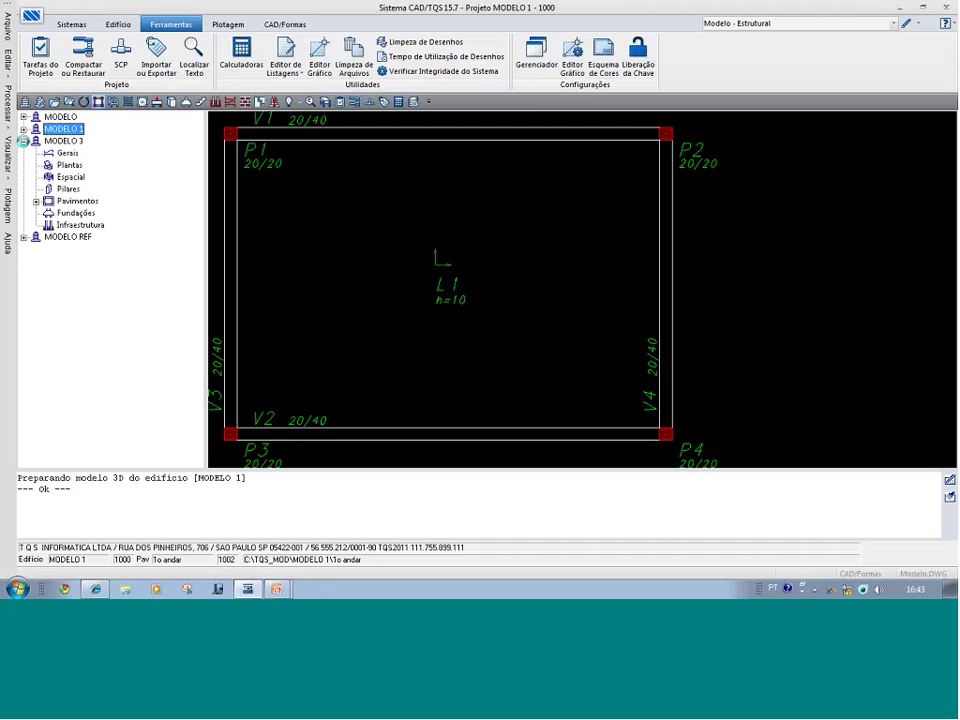
pyautogui.click(36, 201)
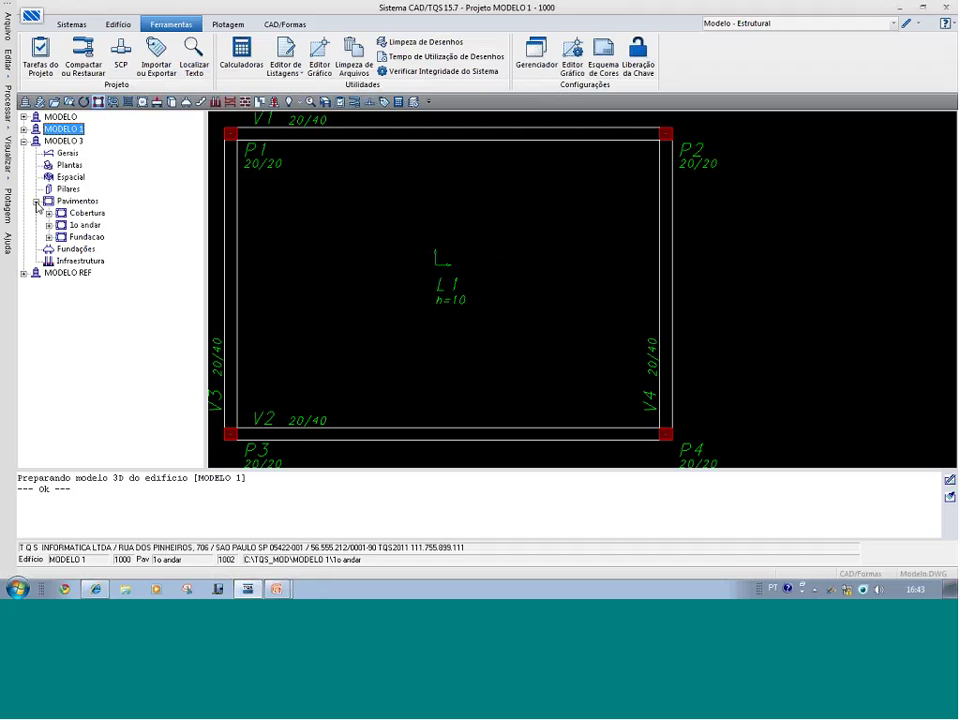
pyautogui.click(84, 237)
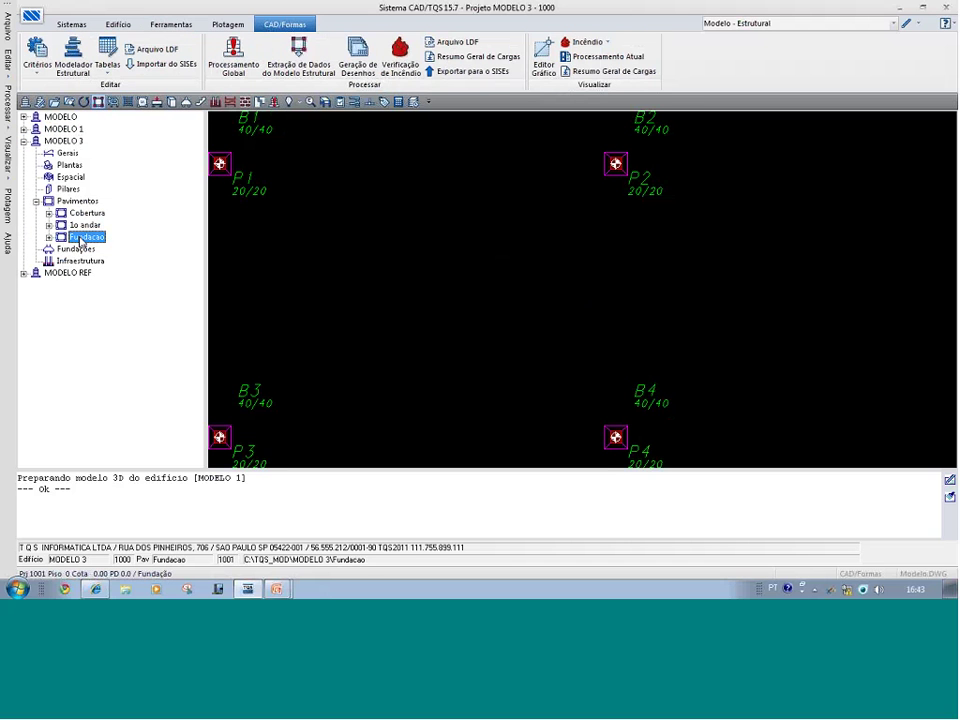
# - View the 1o andar plan of MODELO 3, followed by the building's 3D preview
pyautogui.click(84, 226)
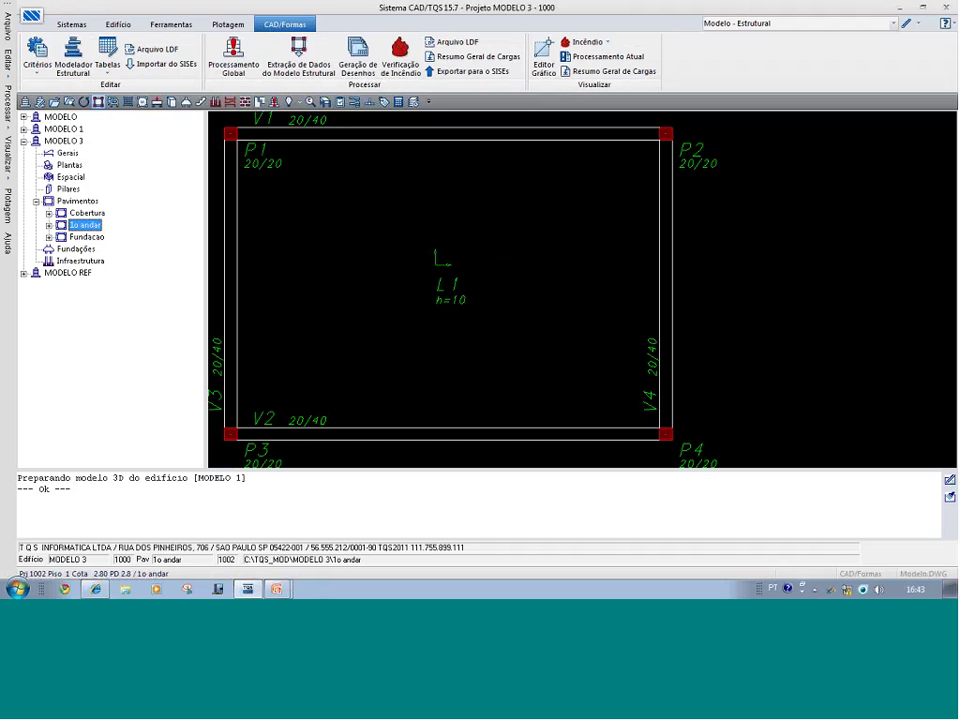
pyautogui.click(325, 103)
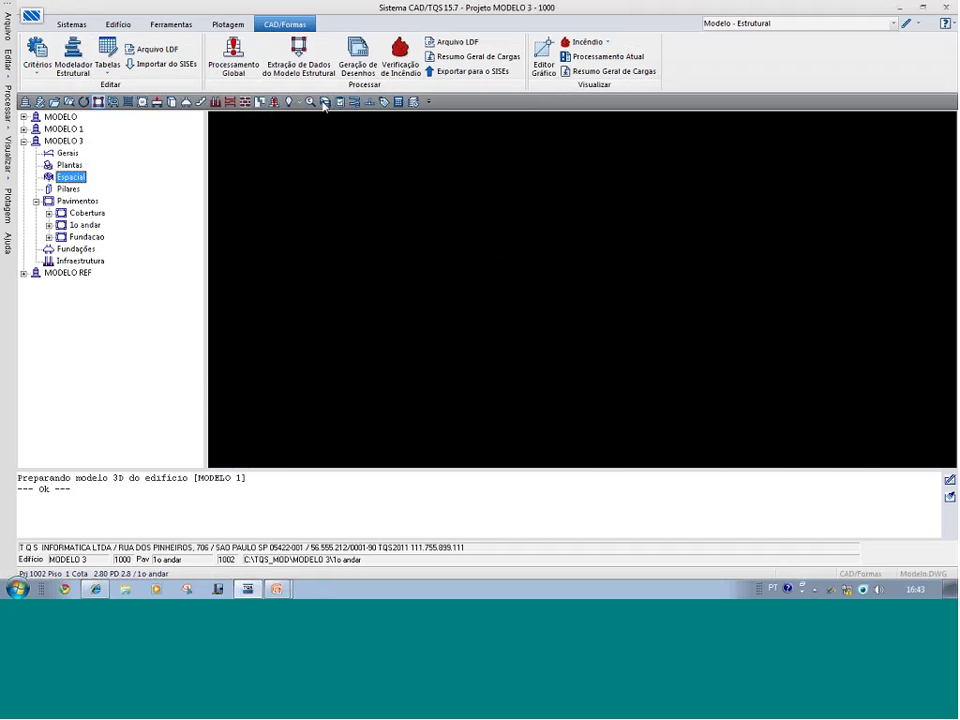
pyautogui.click(585, 440)
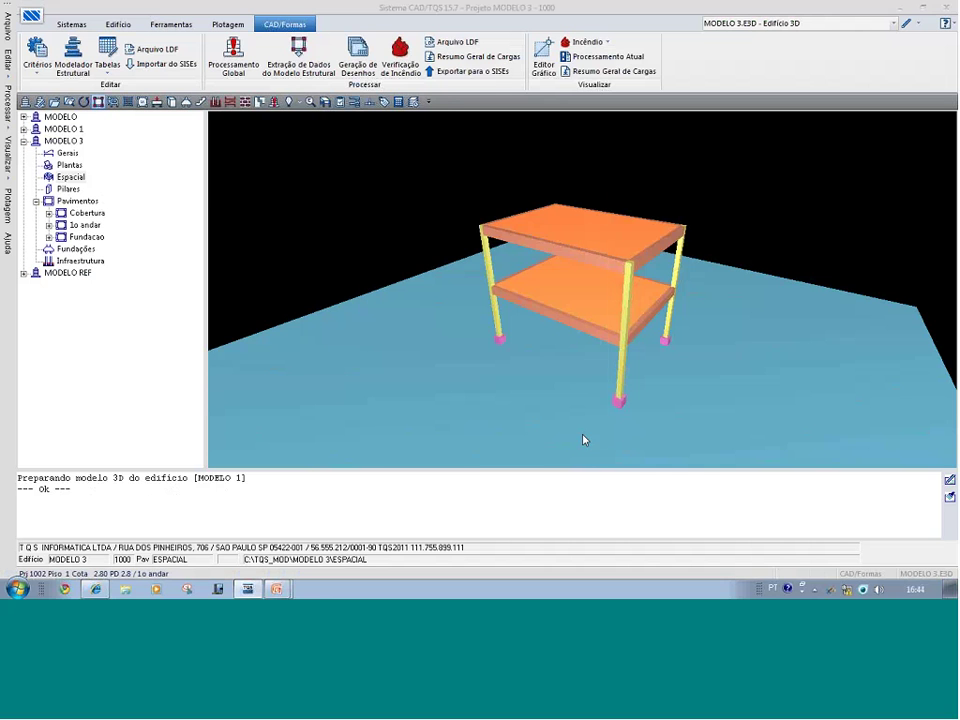
# - Open the 1o andar floor of MODELO 3 in the structural modeler
pyautogui.click(85, 225)
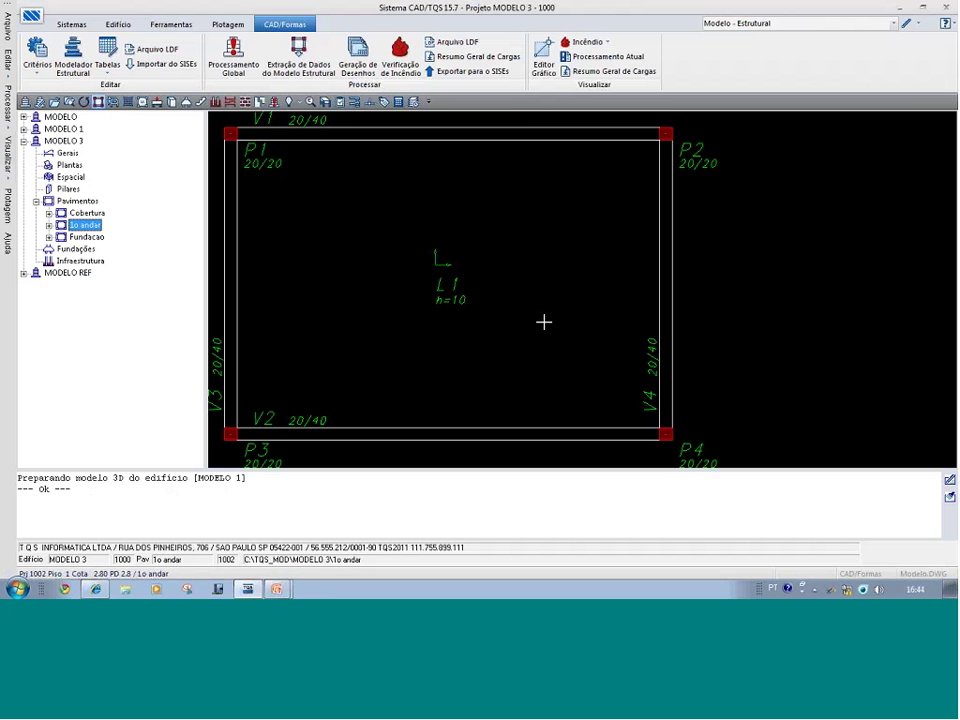
pyautogui.press('Escape')
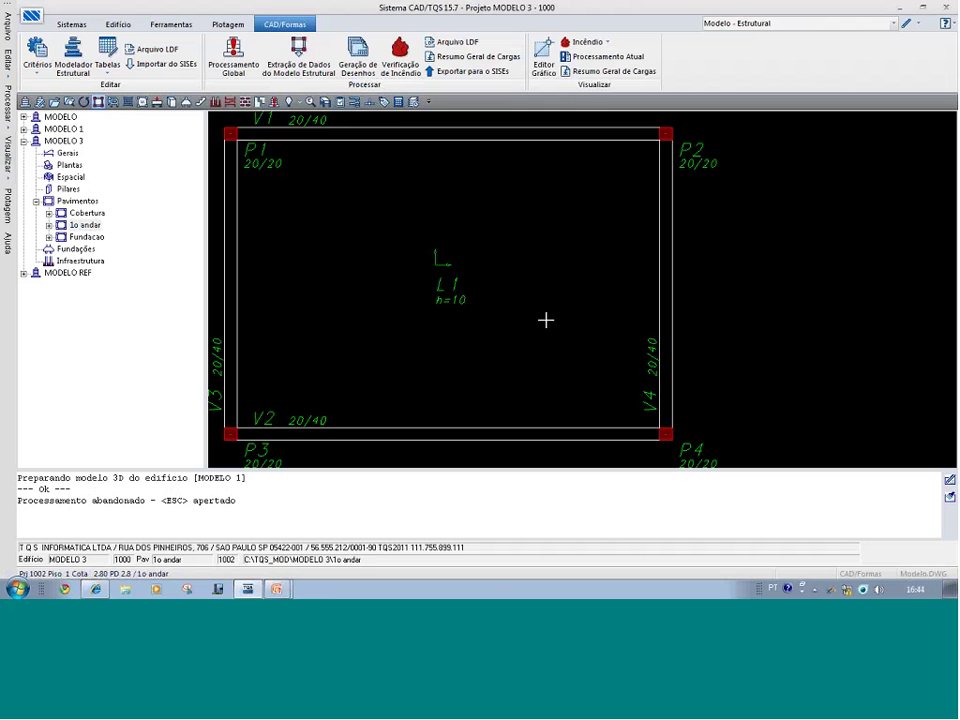
pyautogui.doubleClick(710, 308)
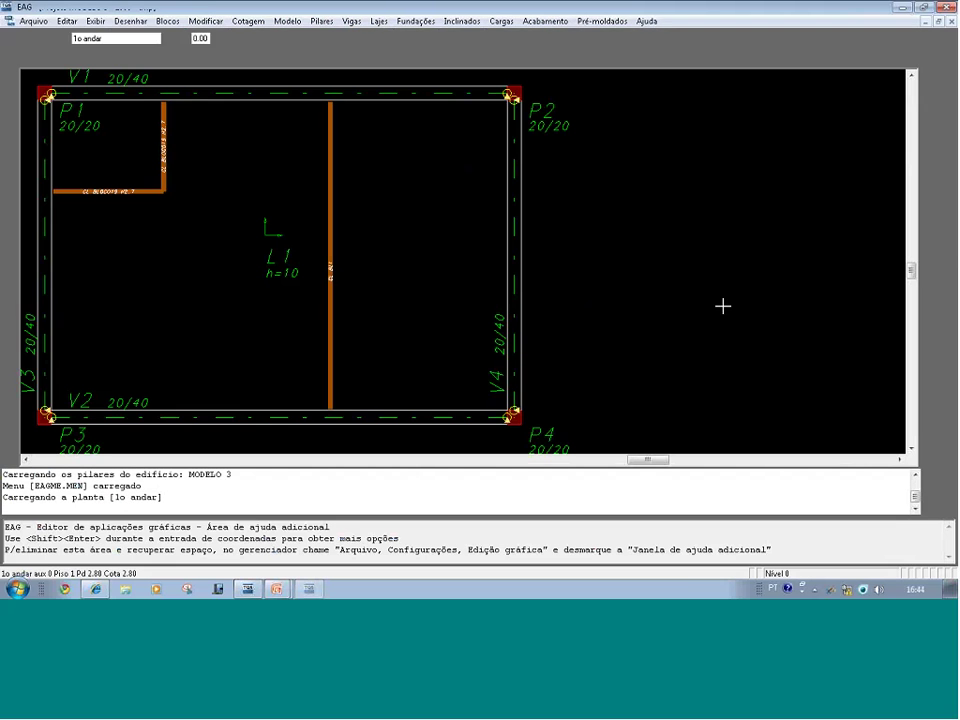
pyautogui.click(596, 102)
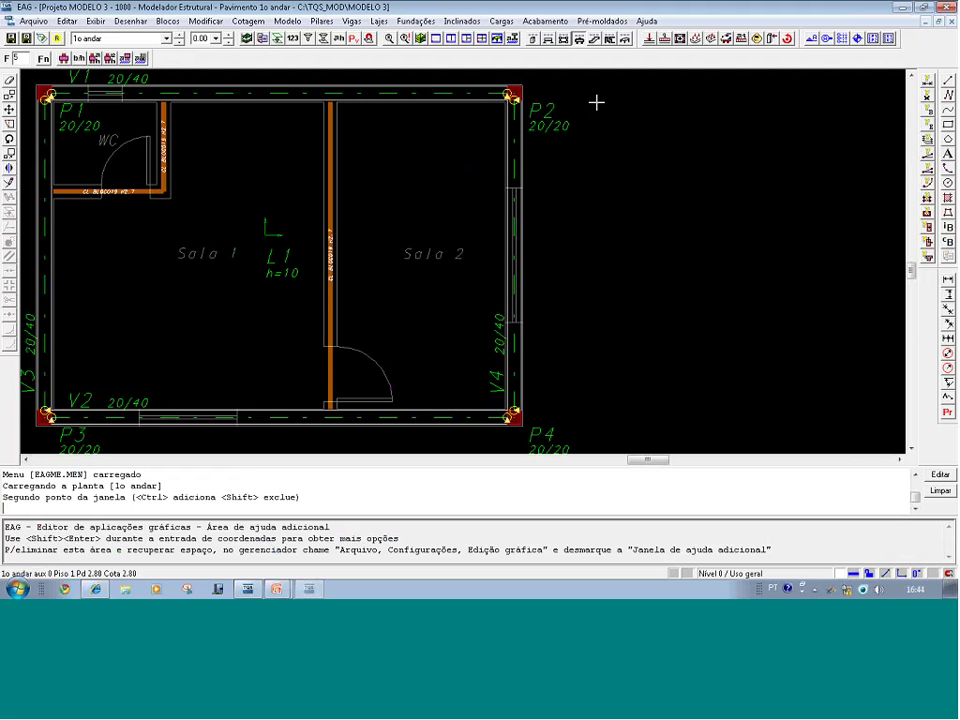
# - Generate the 3D model from Fundacao to Cobertura, inspect it from another angle and close the viewer
pyautogui.click(420, 38)
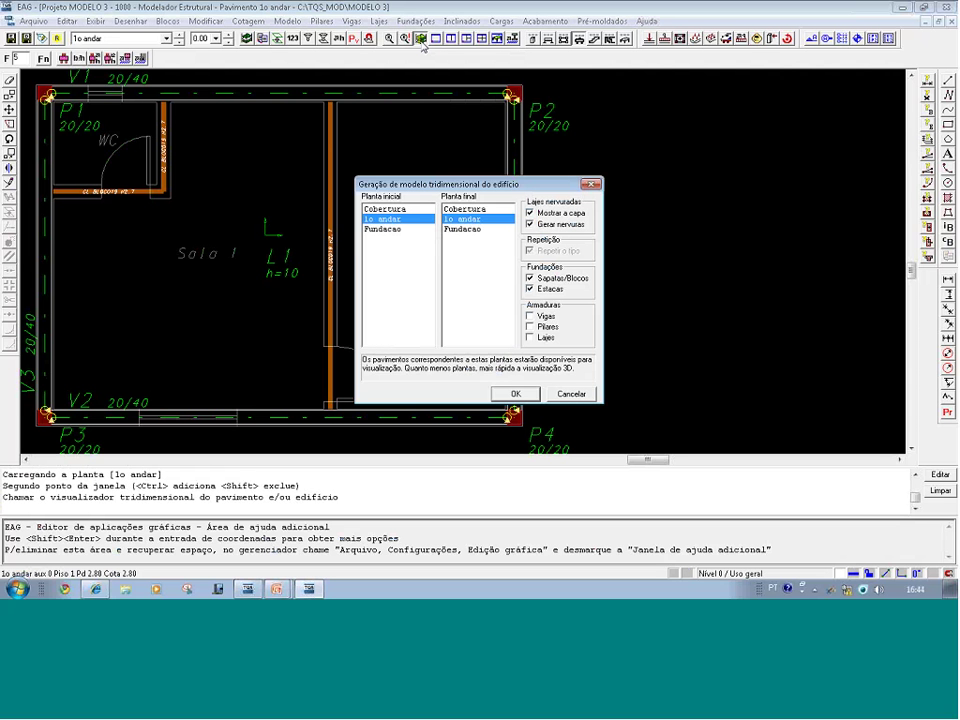
pyautogui.click(390, 229)
pyautogui.click(451, 208)
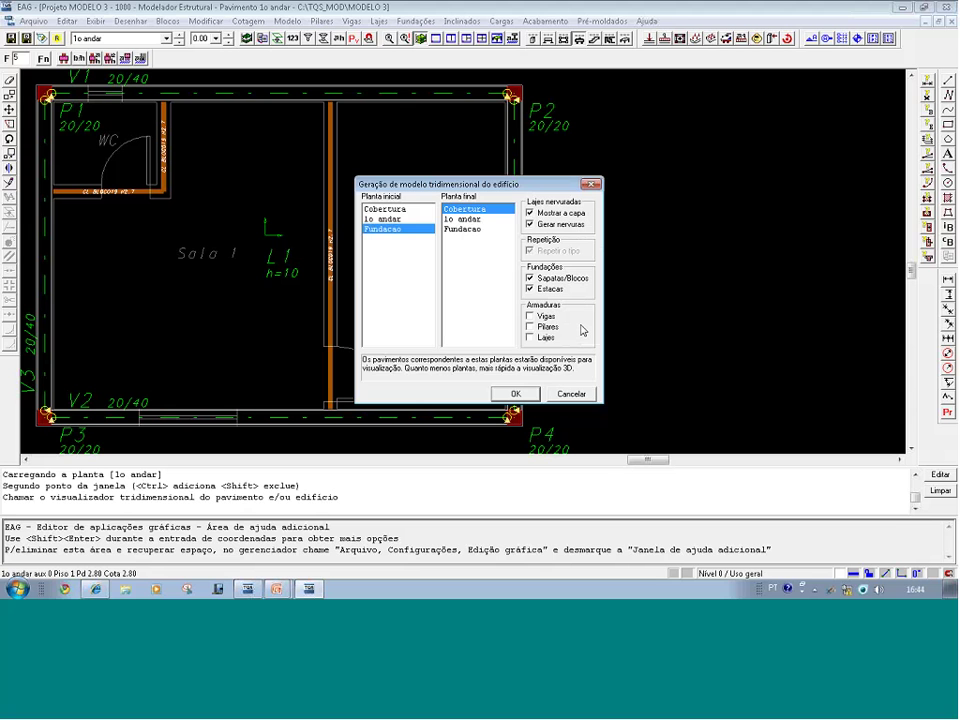
pyautogui.click(515, 393)
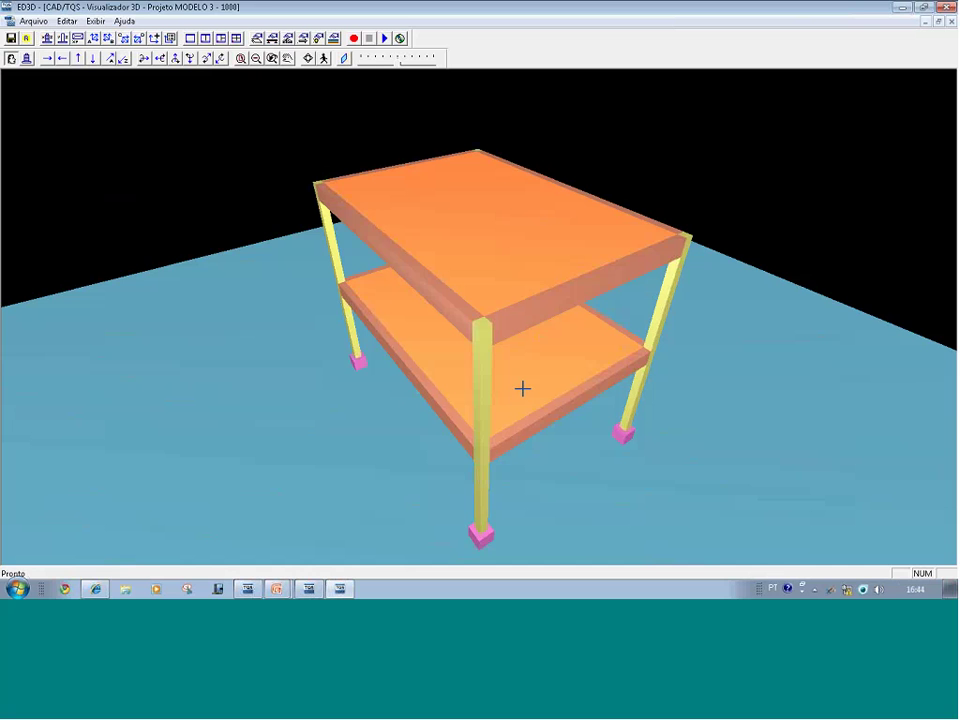
pyautogui.moveTo(531, 414); pyautogui.dragTo(570, 377)
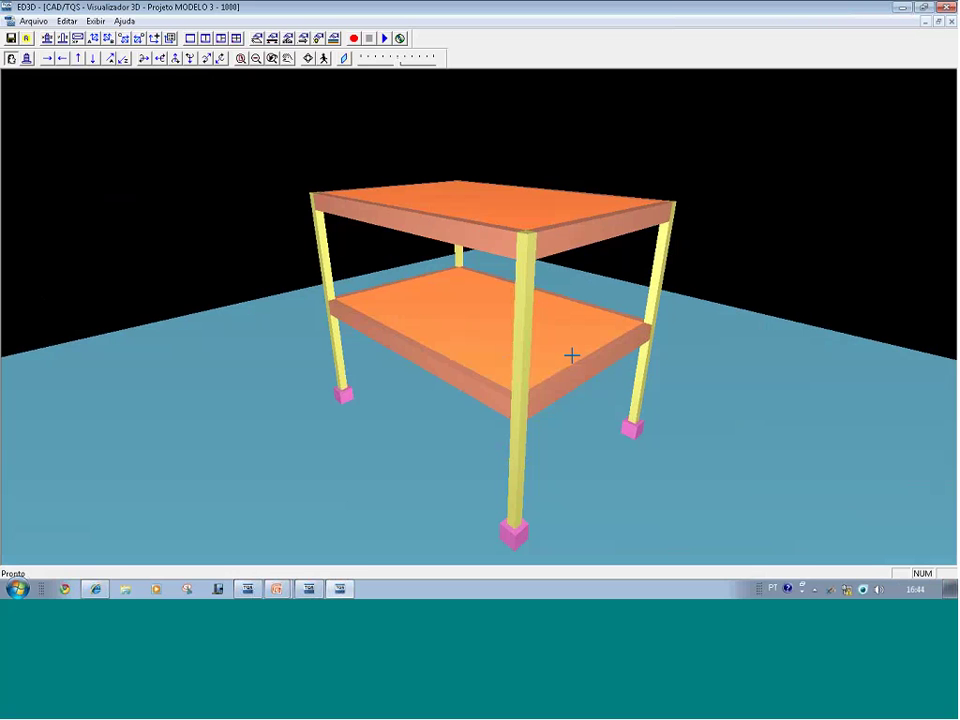
pyautogui.click(946, 7)
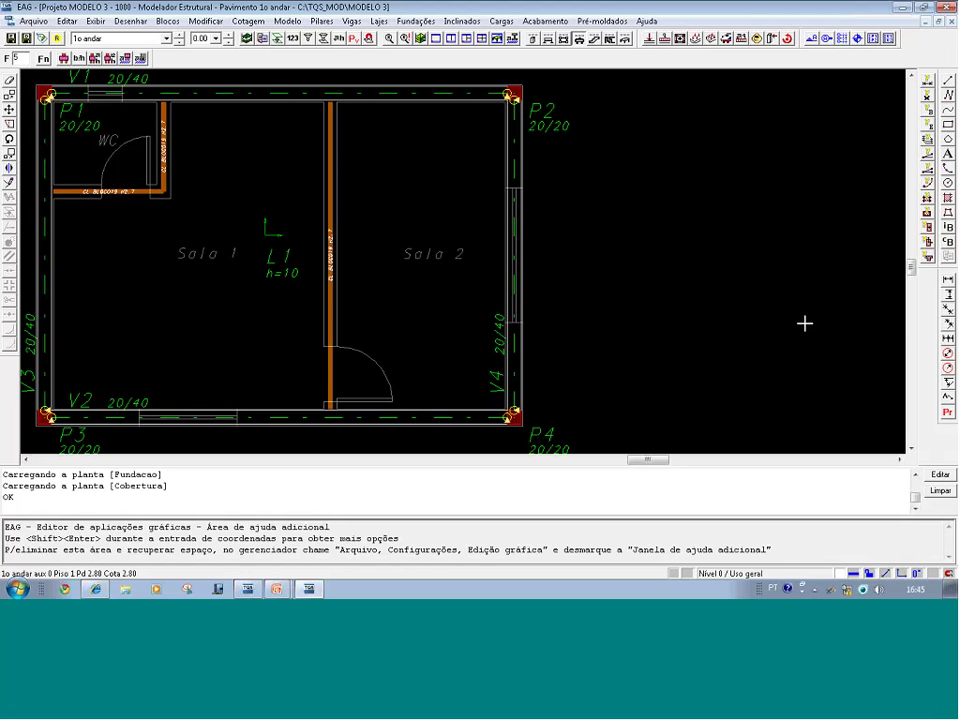
# - Apply the standard Formas display group to the 1o andar plan
pyautogui.click(354, 40)
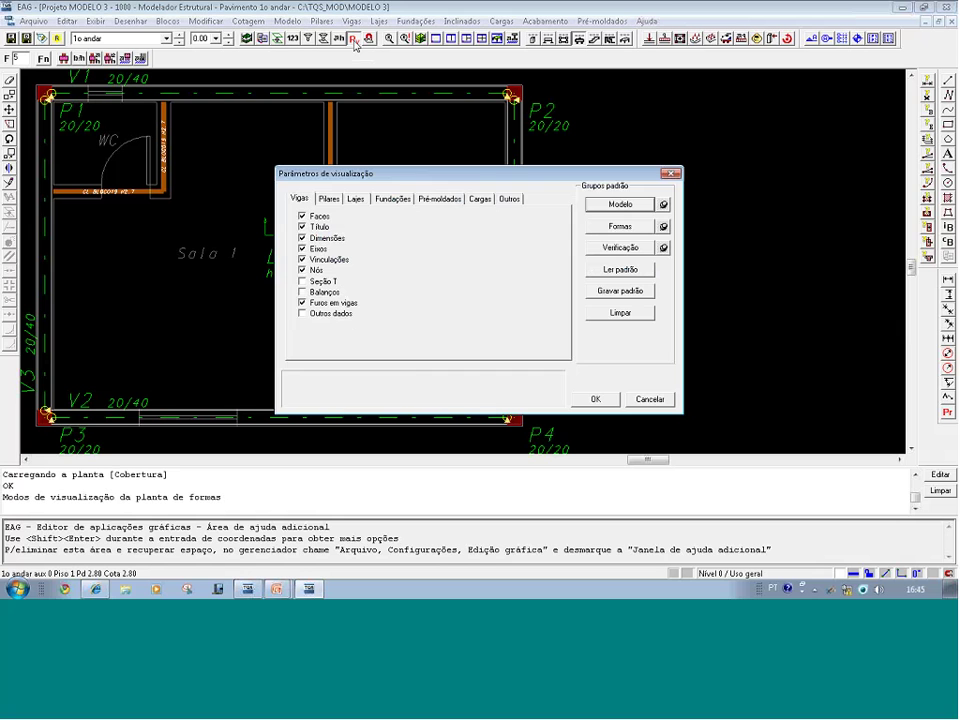
pyautogui.click(605, 232)
pyautogui.click(603, 399)
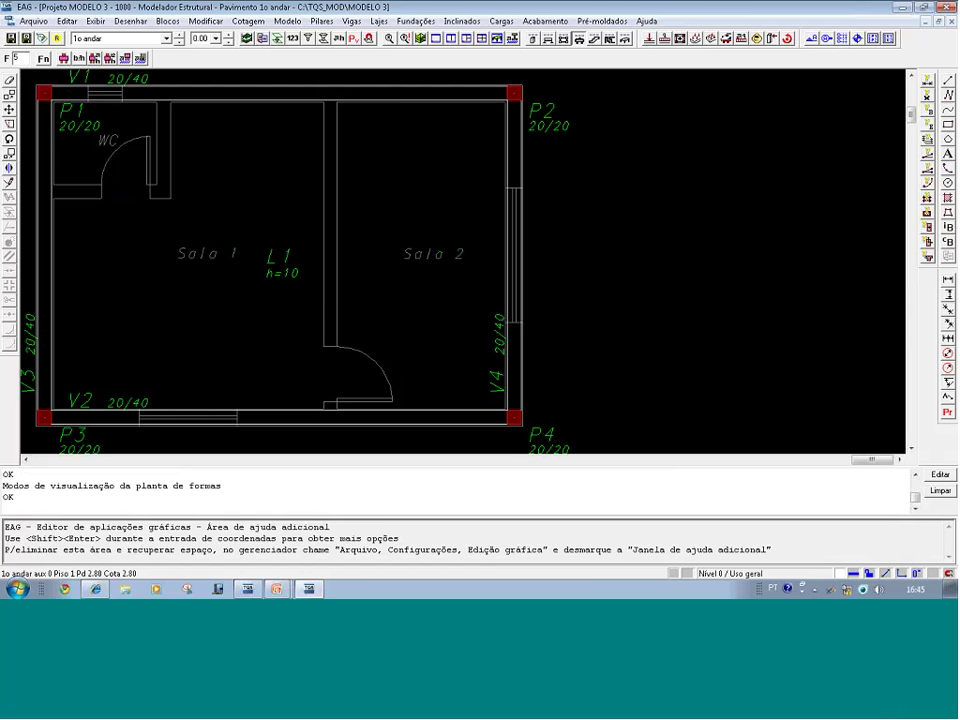
# - Generate simple folded section A as a horizontal cut across the whole 1o andar plan, placing its drawing above beam V1
pyautogui.click(812, 40)
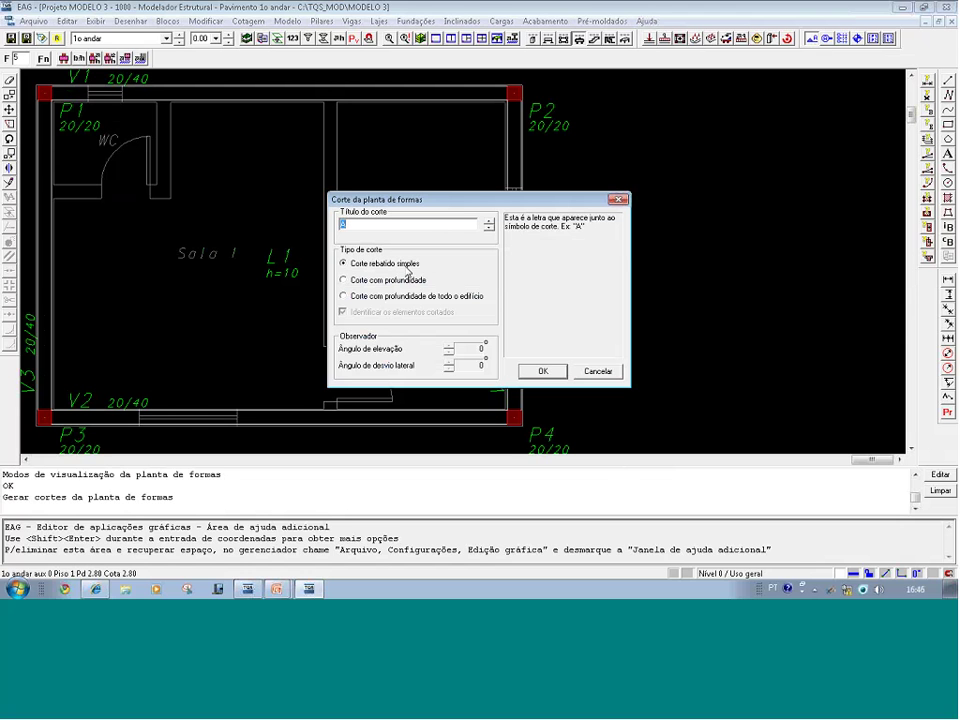
pyautogui.click(550, 373)
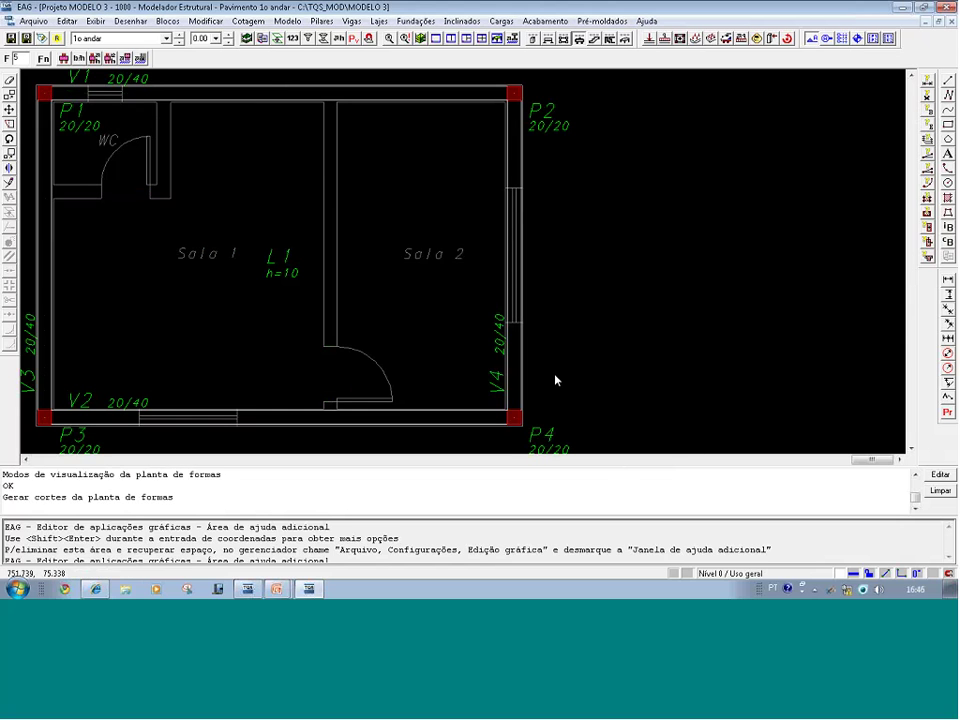
pyautogui.scroll(-2, 602, 398)
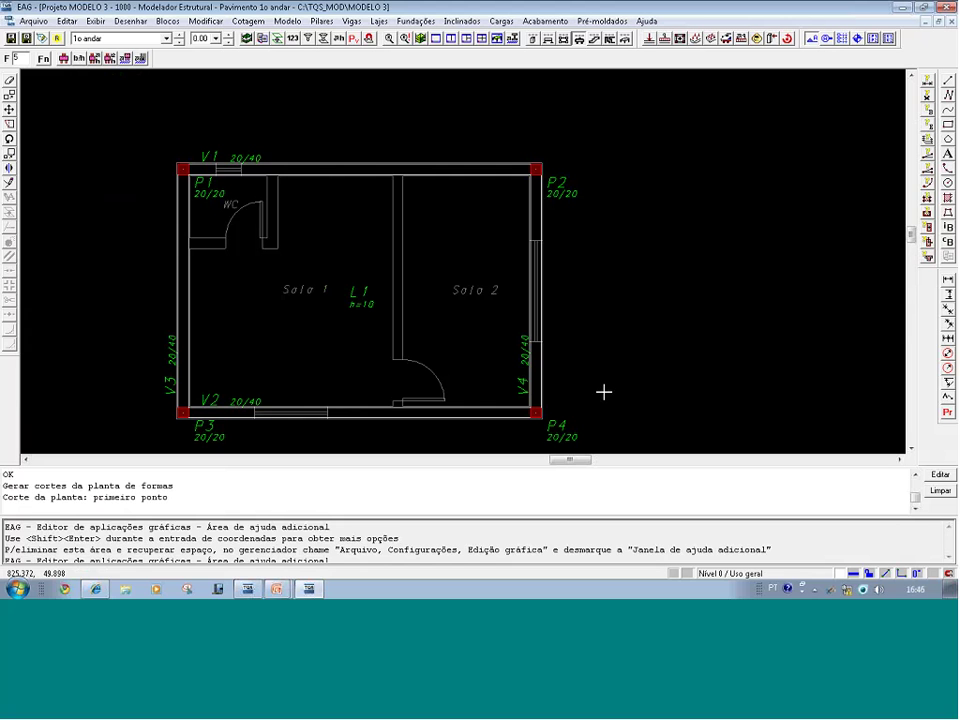
pyautogui.click(130, 253)
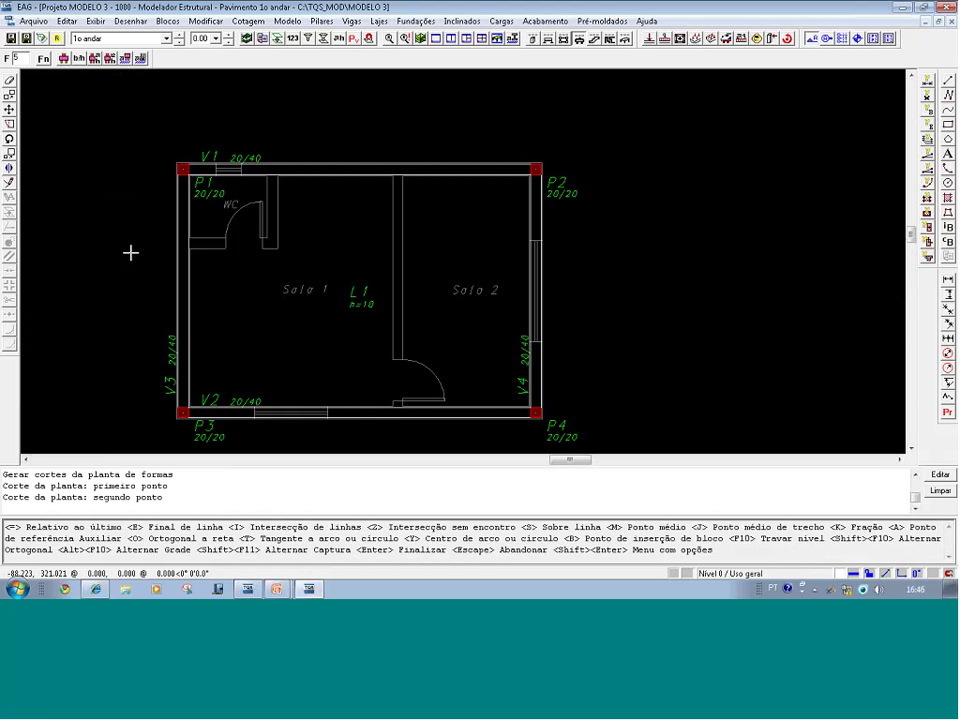
pyautogui.click(624, 254)
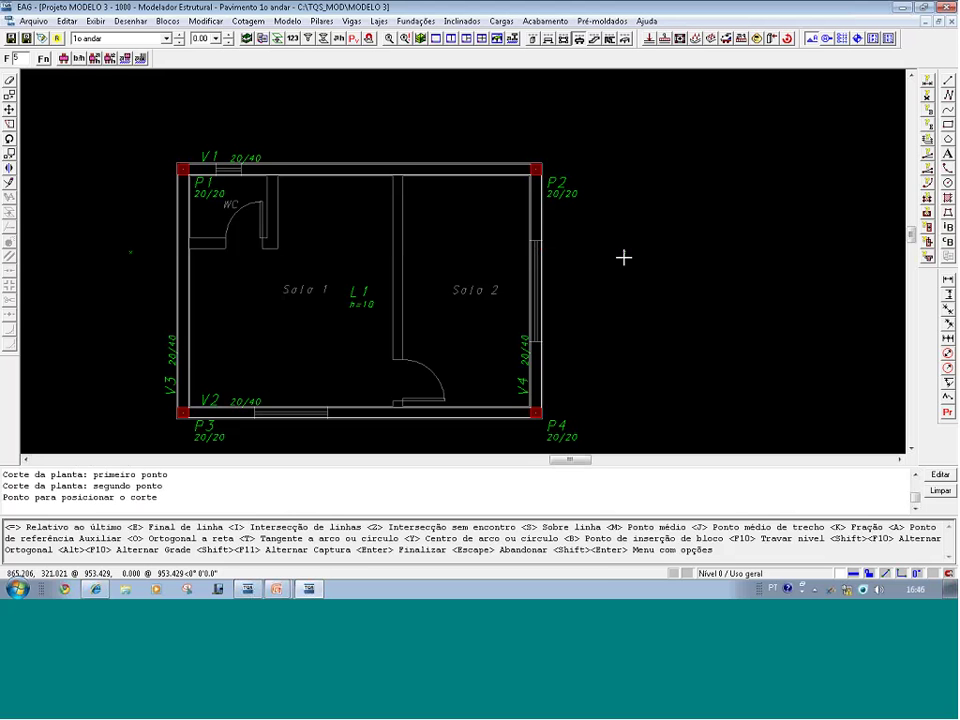
pyautogui.click(621, 358)
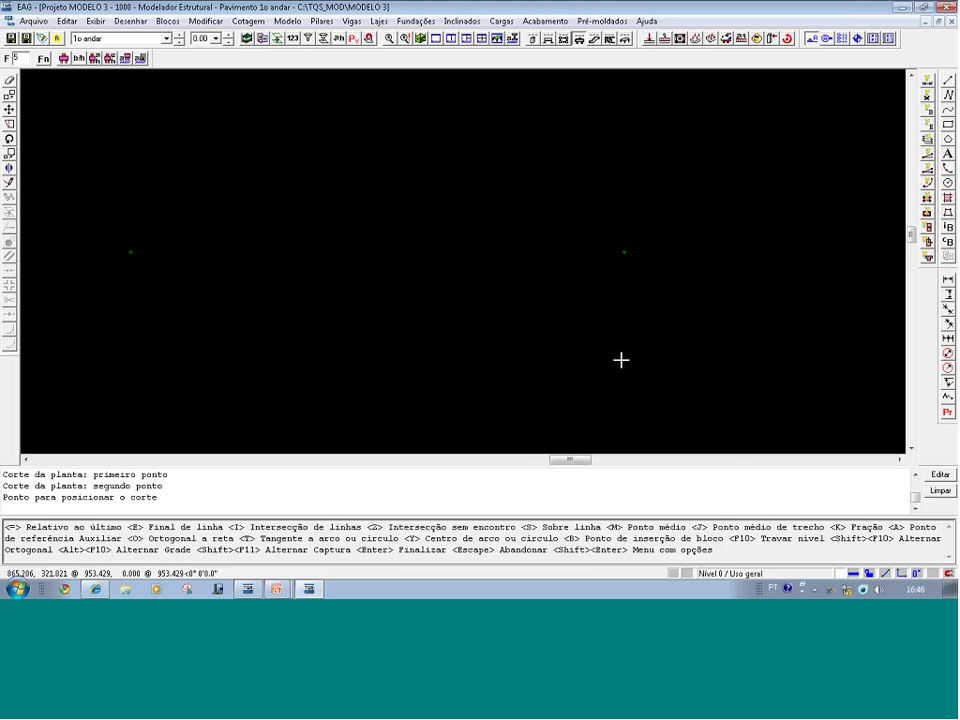
pyautogui.click(371, 97)
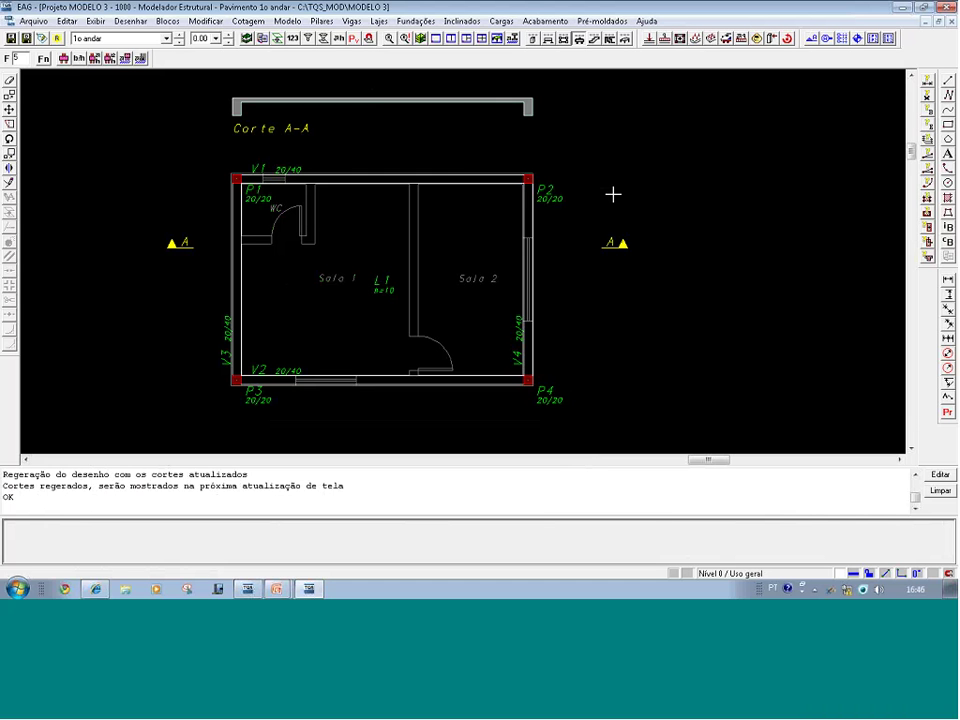
# - Generate section B with depth along a vertical cut near L1, looking towards V3, and place its drawing inside Sala 1
pyautogui.click(812, 40)
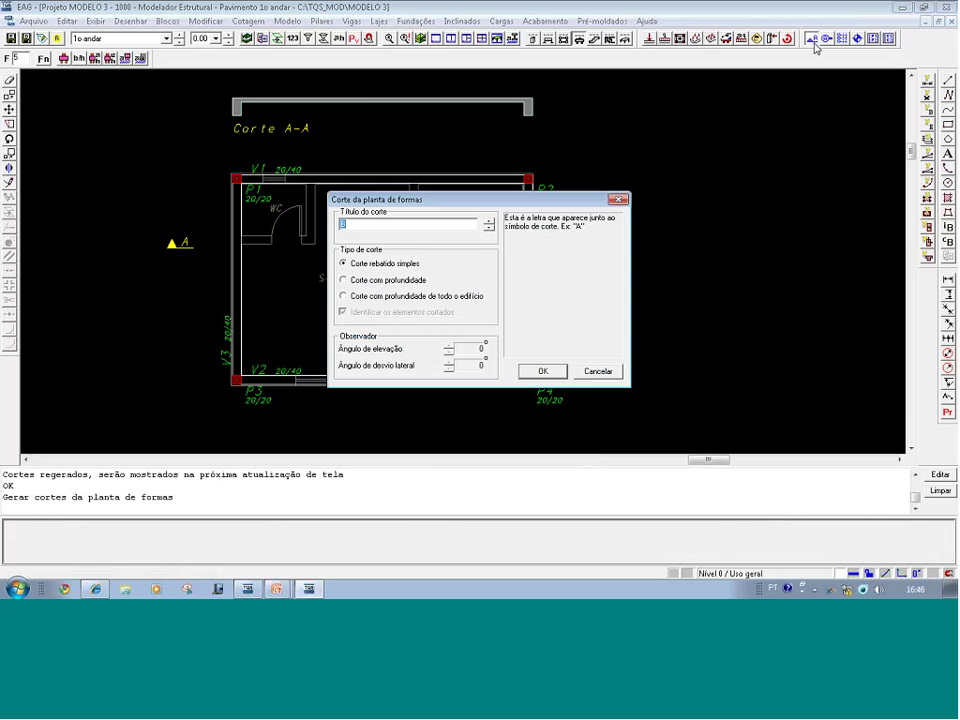
pyautogui.click(345, 283)
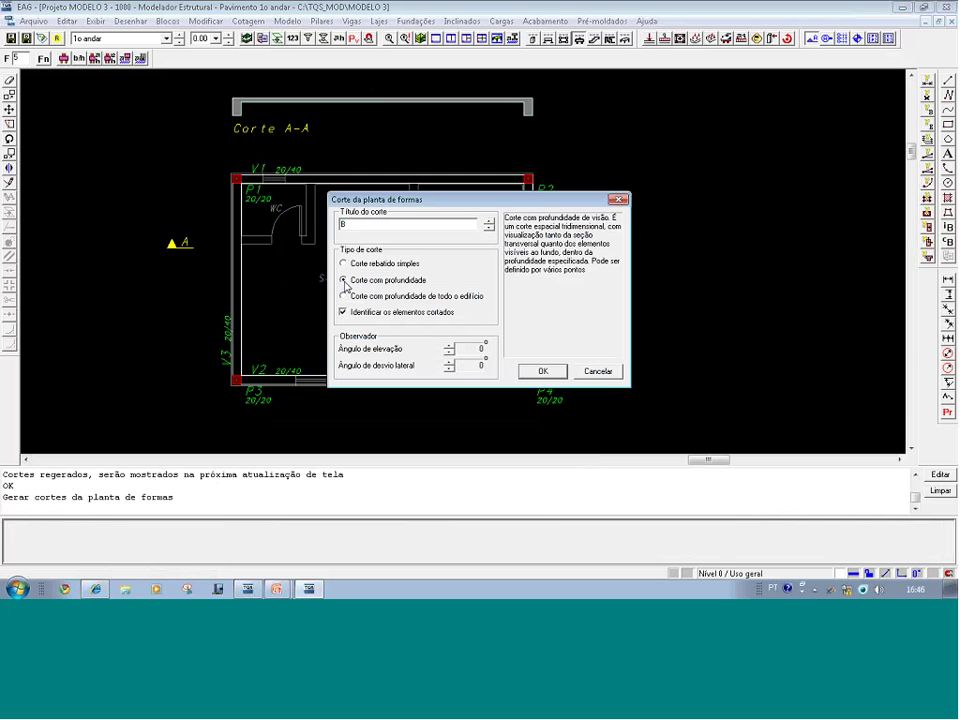
pyautogui.click(550, 373)
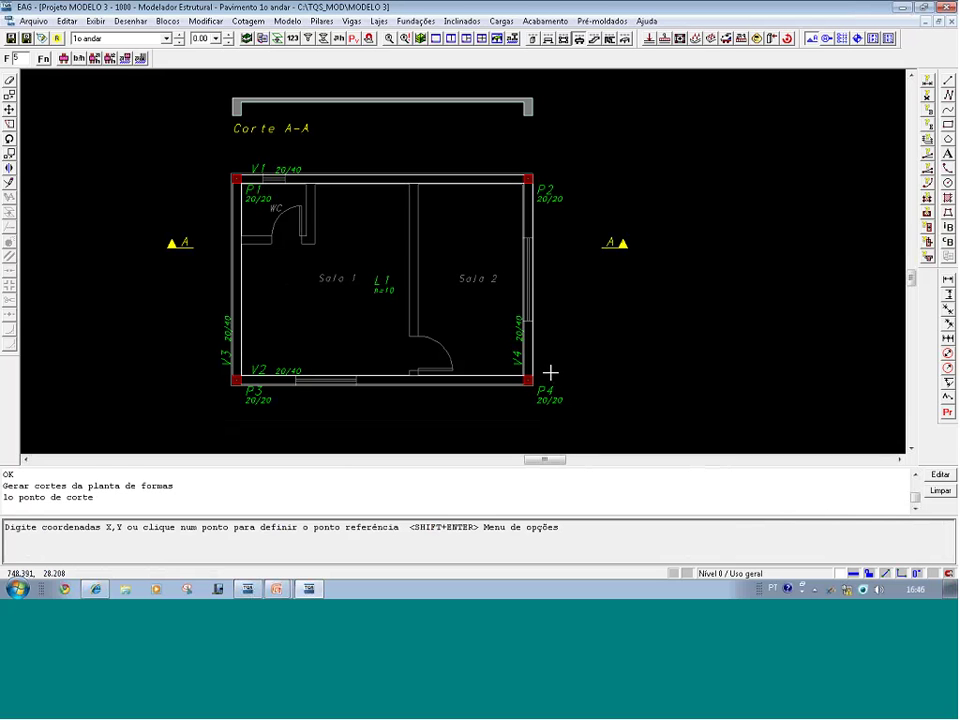
pyautogui.click(384, 424)
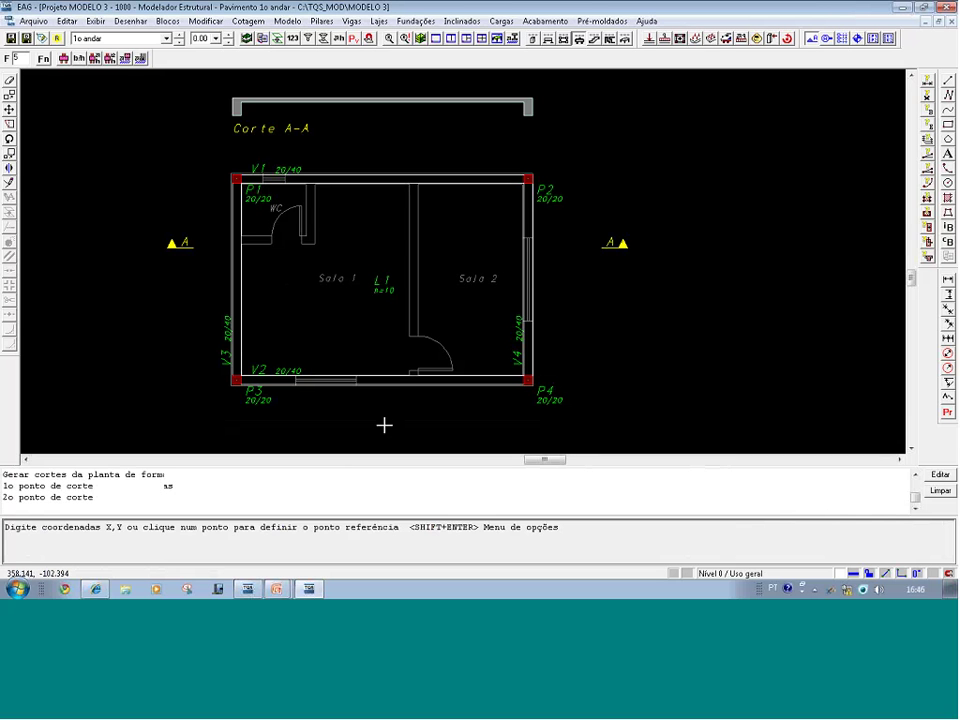
pyautogui.click(389, 136)
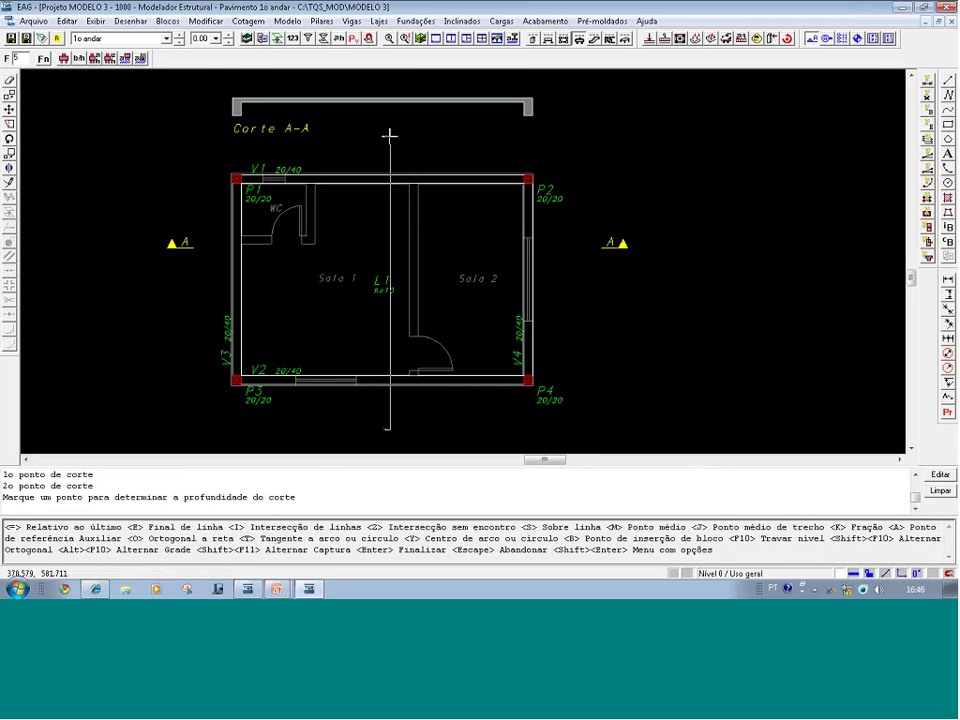
pyautogui.click(328, 148)
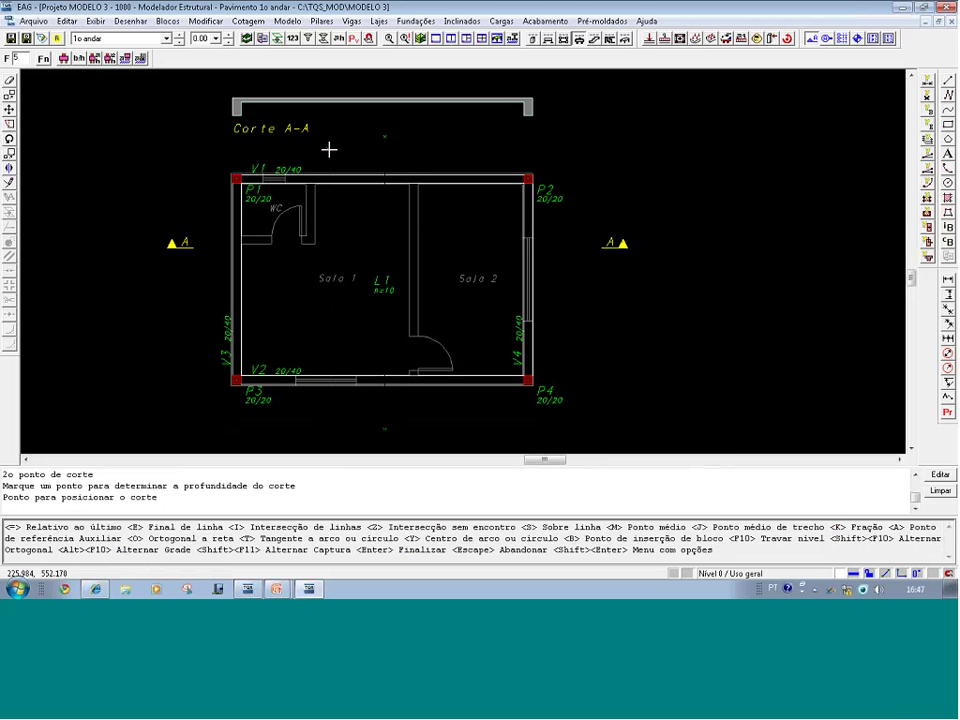
pyautogui.click(345, 206)
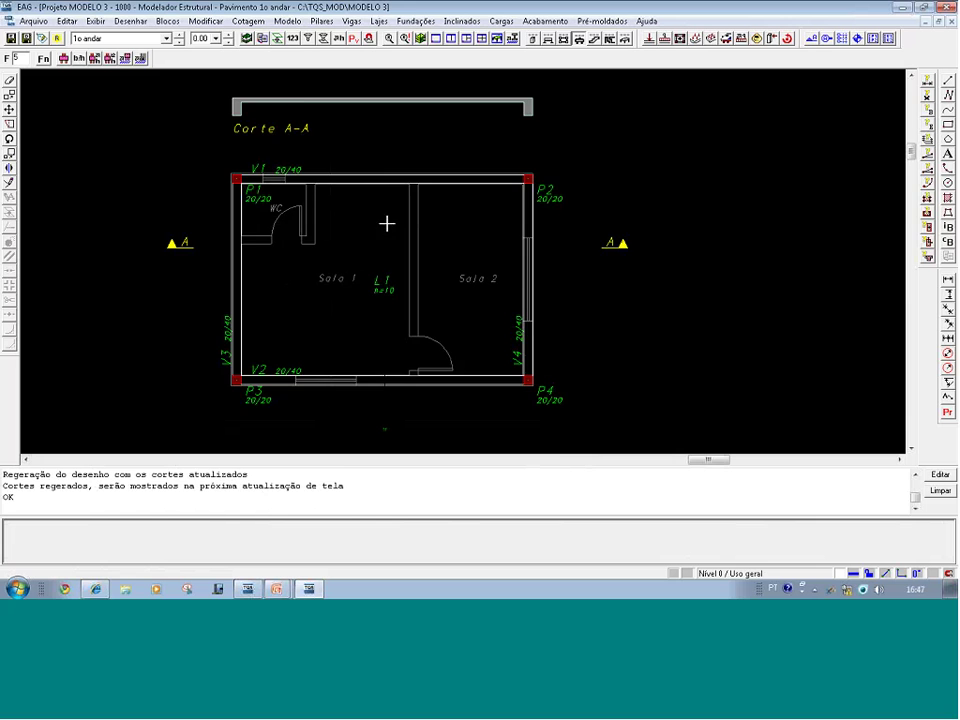
pyautogui.scroll(-1, 390, 268)
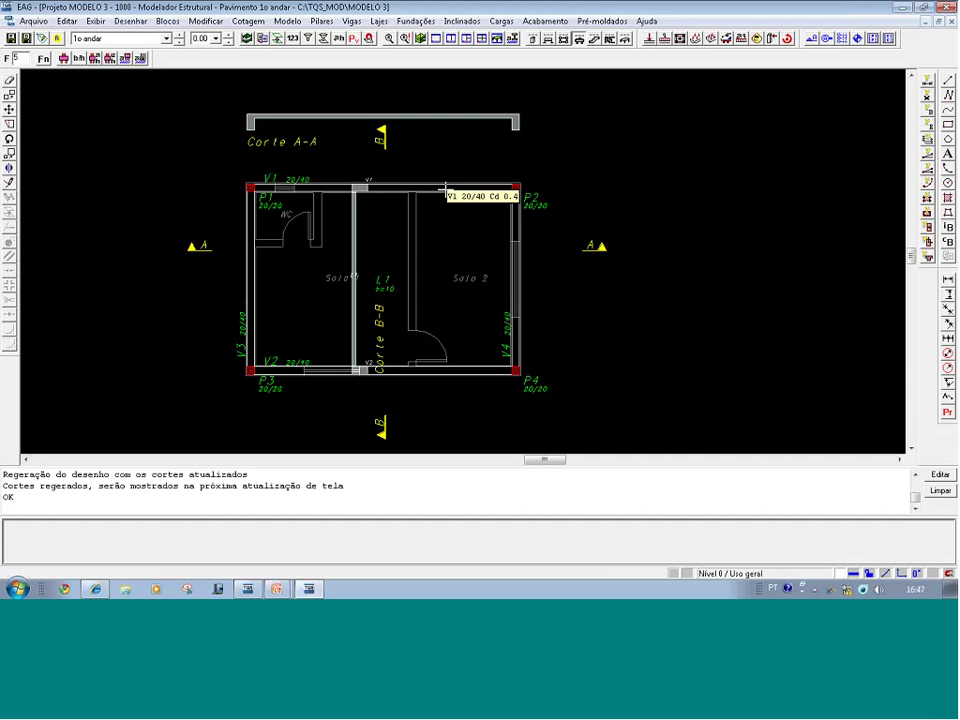
# - Insert the floor's beam list (Vigas) in the empty area beside beam V4 of the plan
pyautogui.click(889, 39)
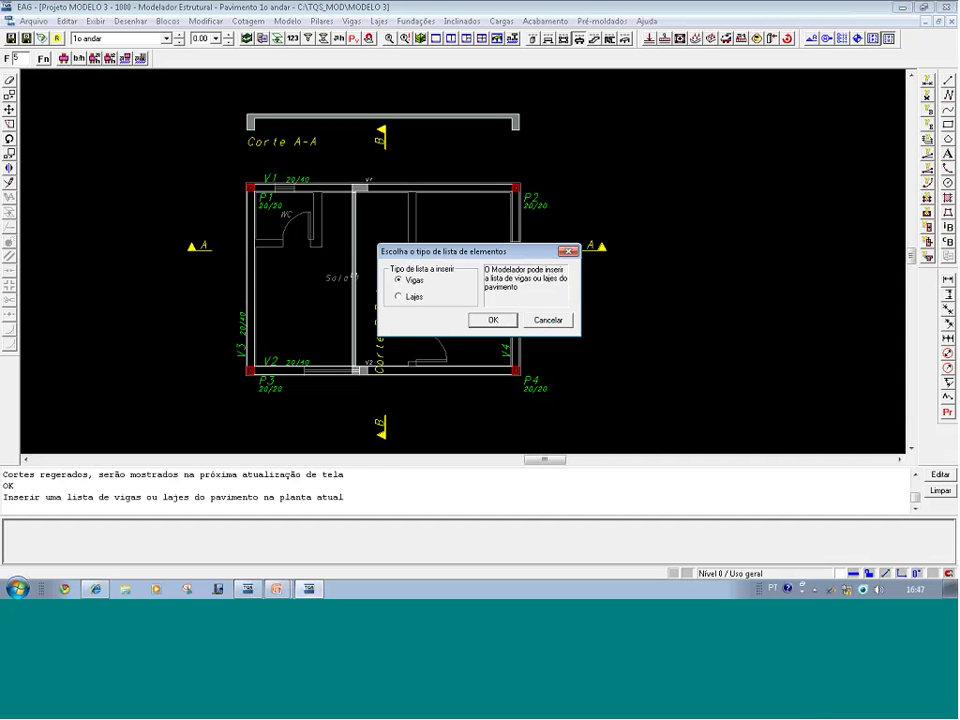
pyautogui.click(492, 319)
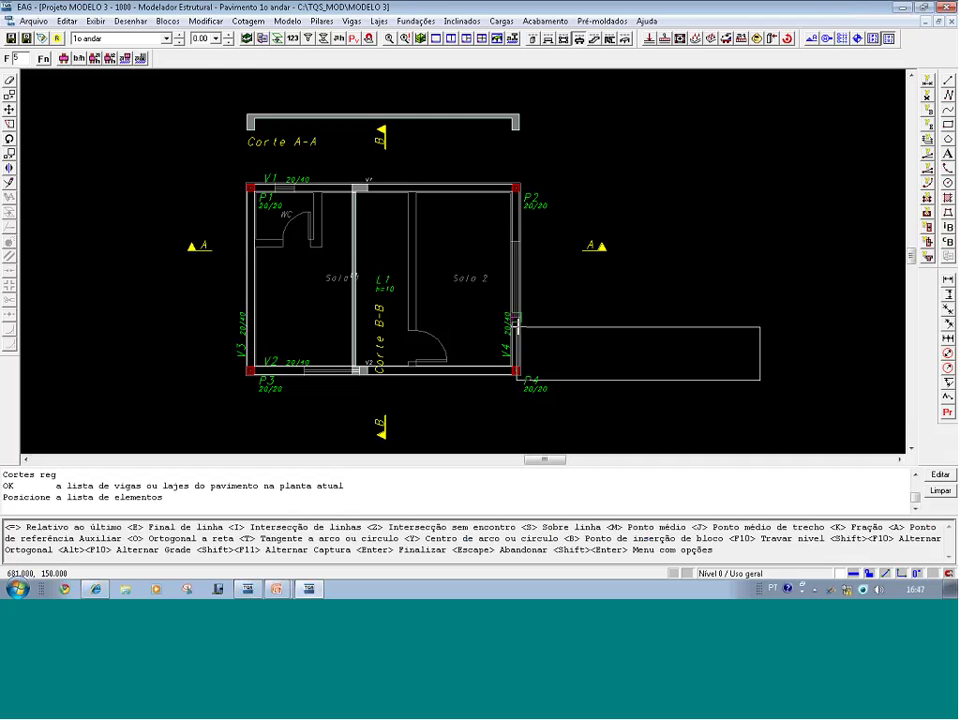
pyautogui.click(547, 311)
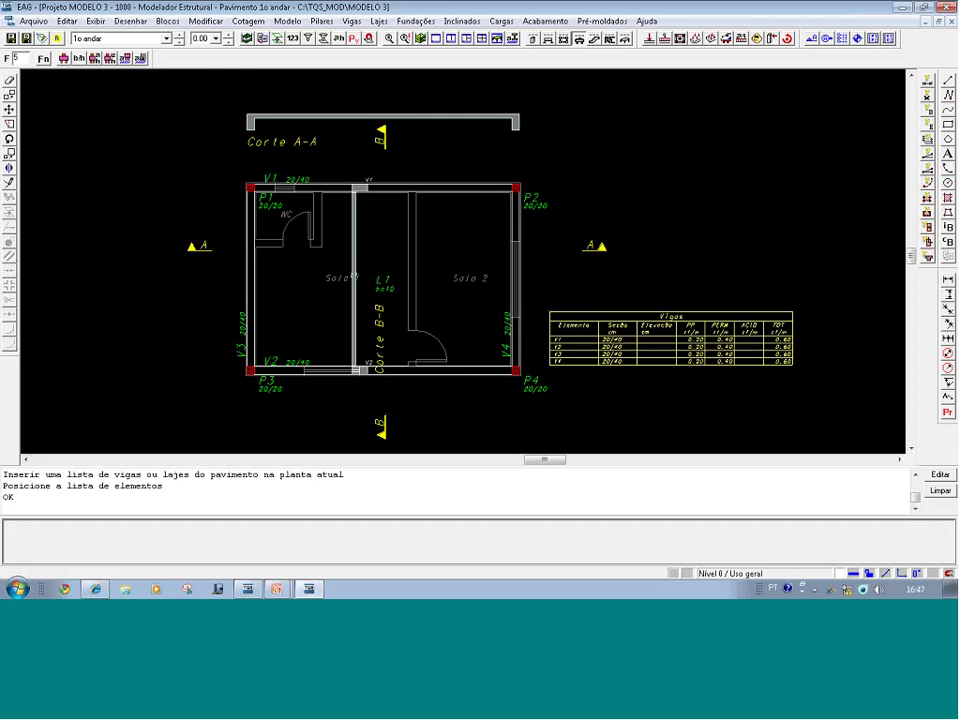
pyautogui.scroll(2, 665, 401)
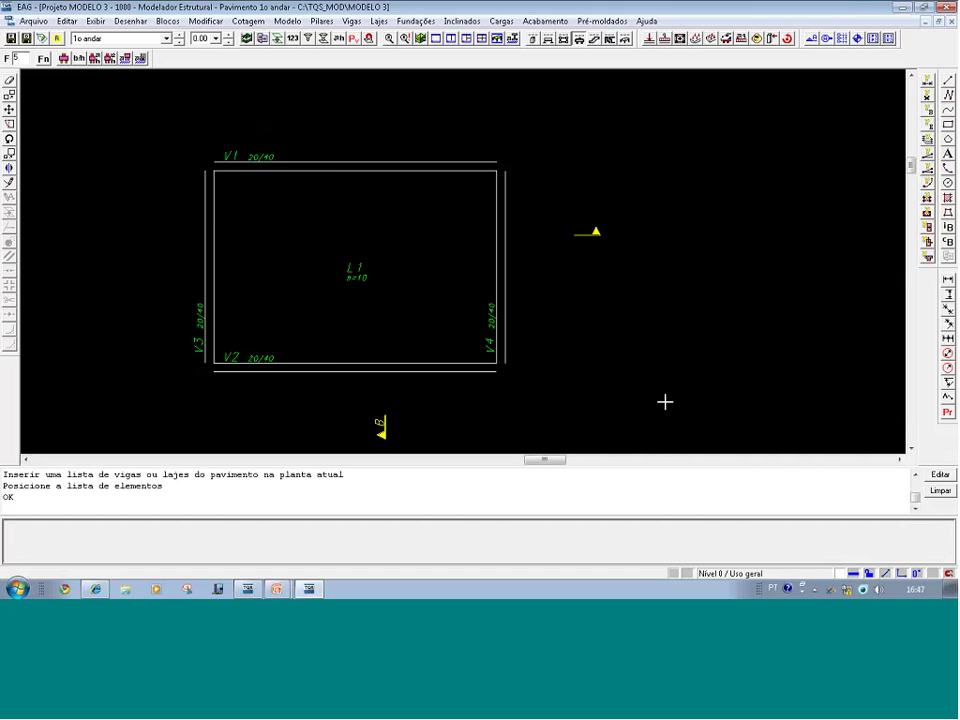
pyautogui.scroll(1, 670, 401)
pyautogui.scroll(1, 870, 388)
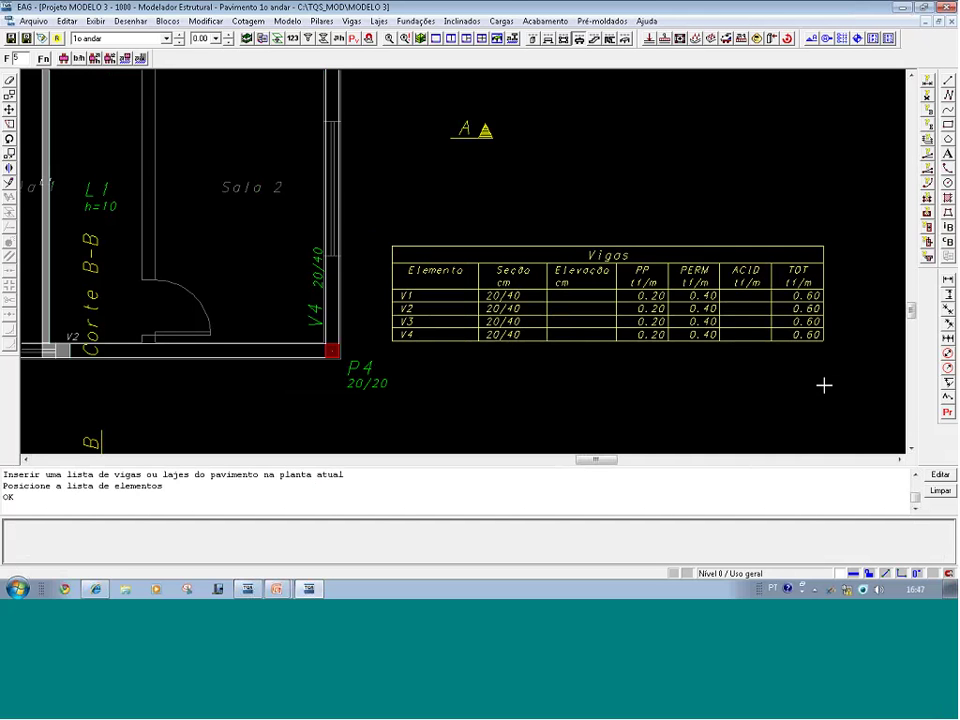
# - Switch to the Fundacao floor and generate automatic location axes labelled from A and 1, with dimensioning set to A fundação
pyautogui.click(168, 40)
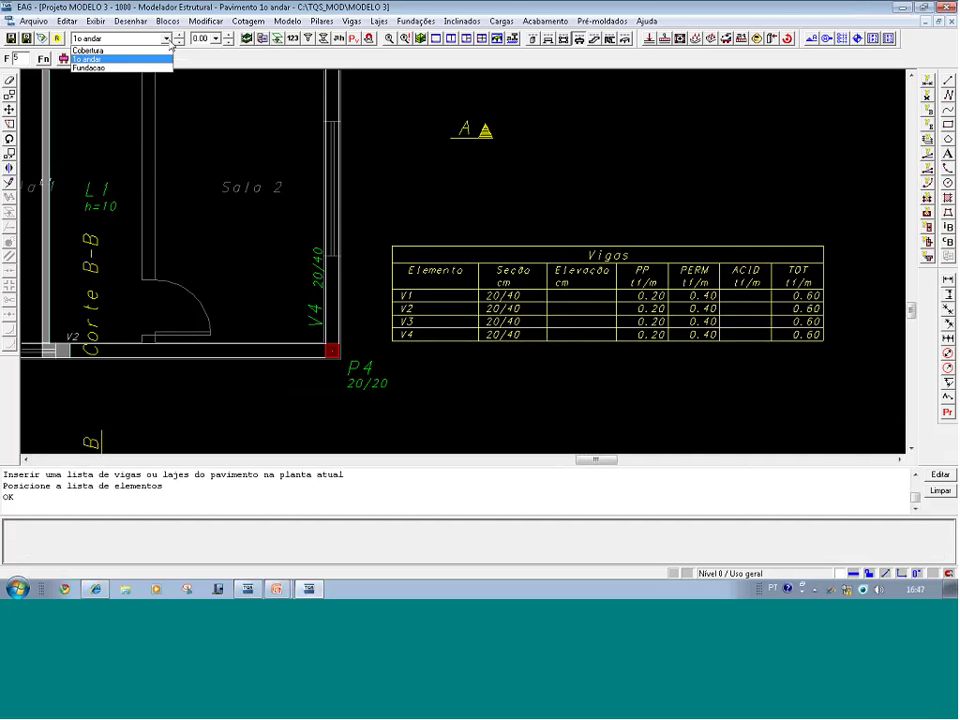
pyautogui.click(120, 70)
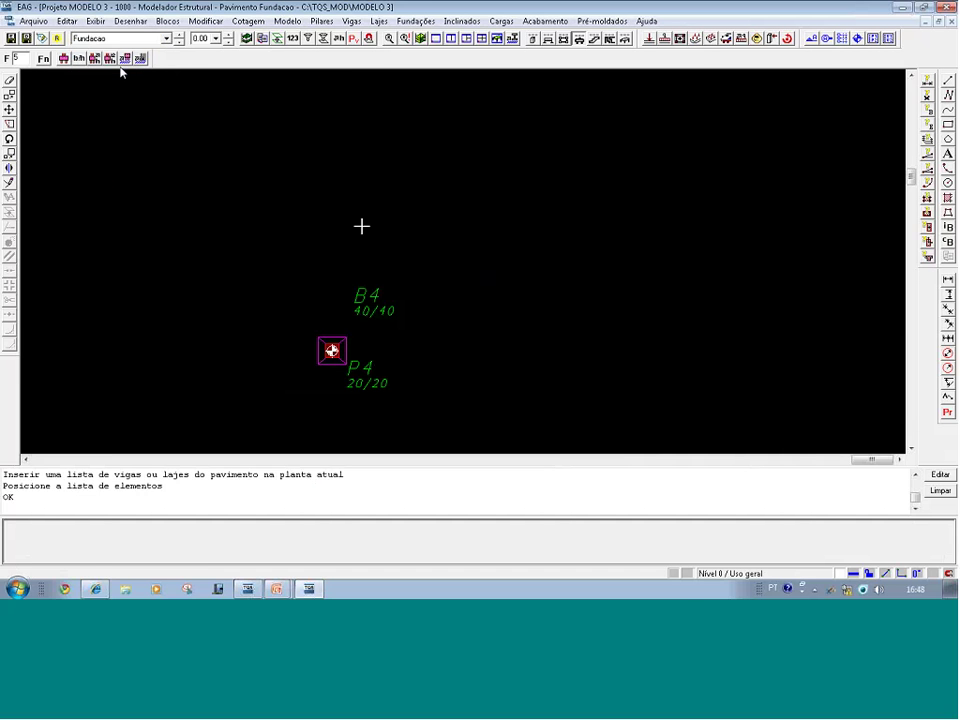
pyautogui.press('F8')
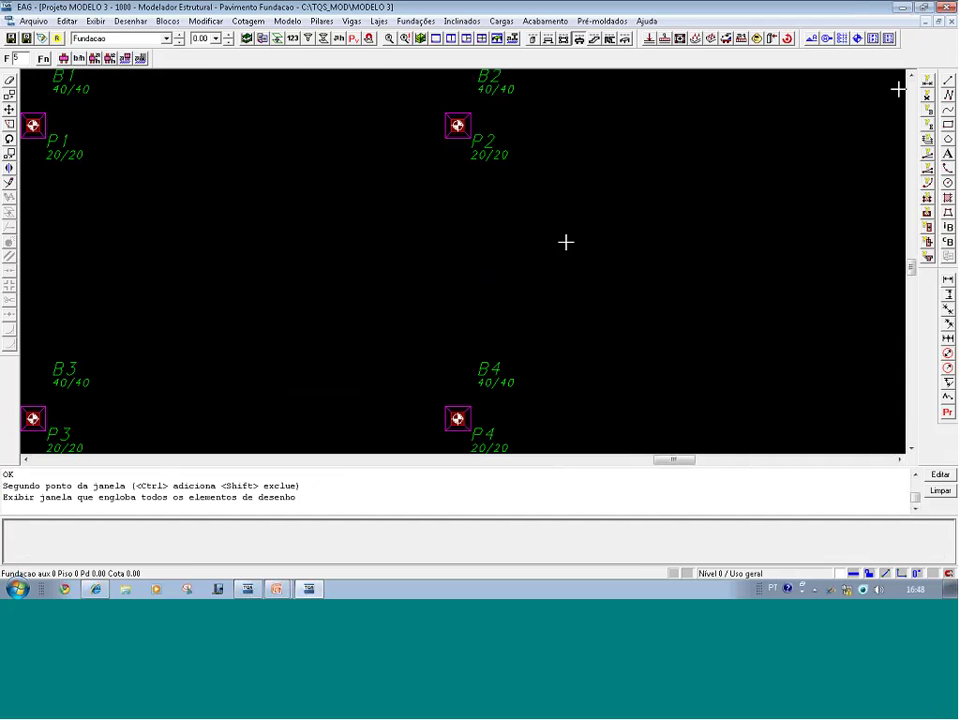
pyautogui.click(843, 39)
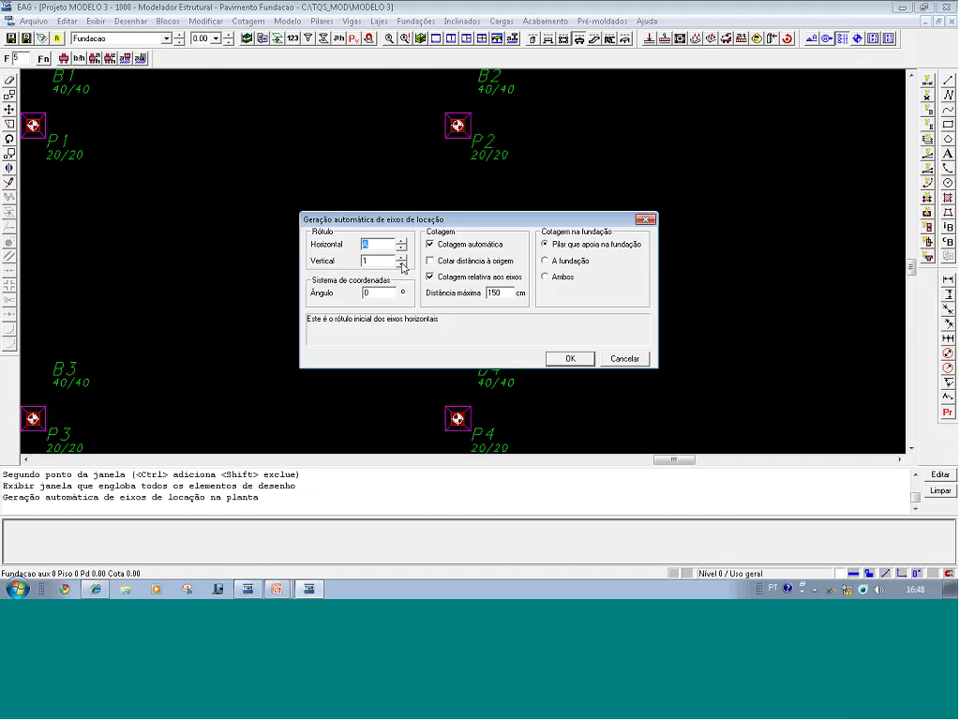
pyautogui.click(463, 246)
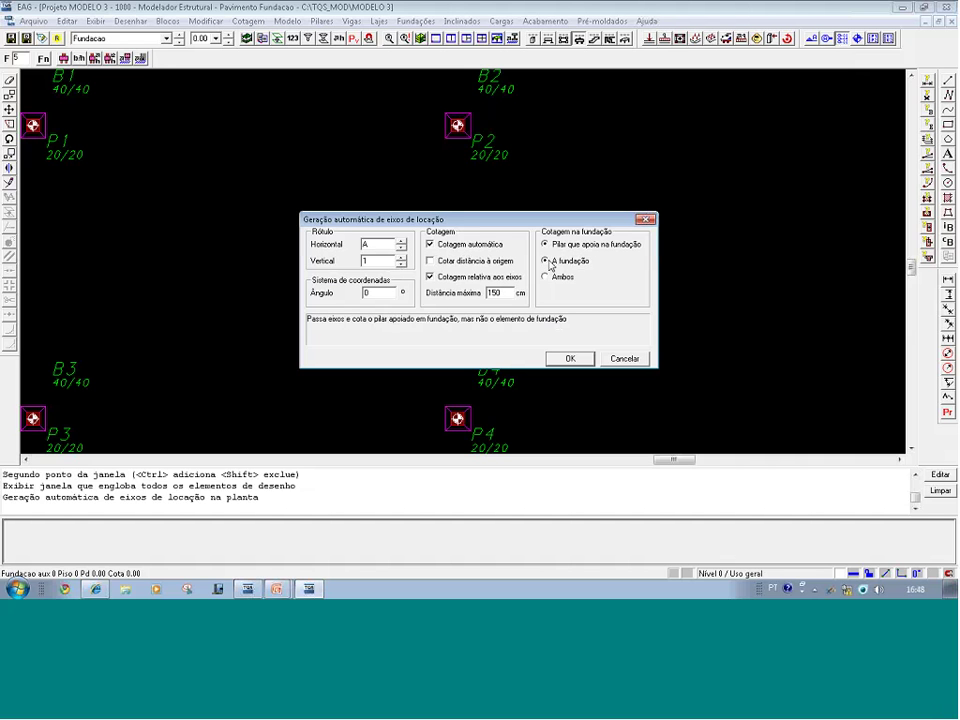
pyautogui.click(548, 263)
pyautogui.click(569, 359)
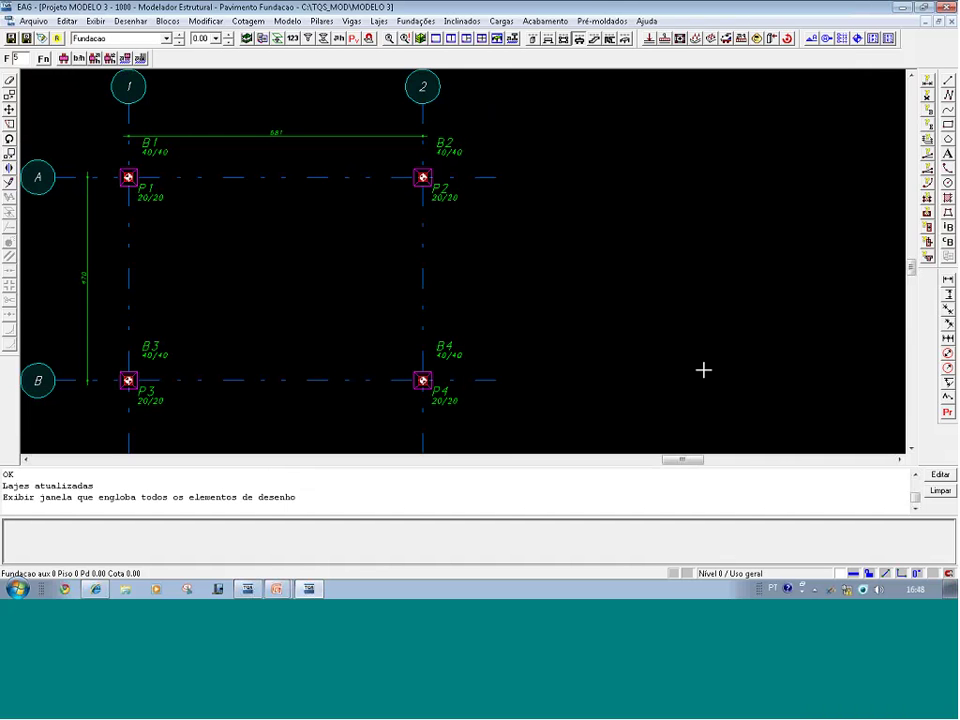
# - Insert a centroid table for columns only, without separating X from Y, using block B3's lower-left corner as origin, beside the foundation plan
pyautogui.click(875, 46)
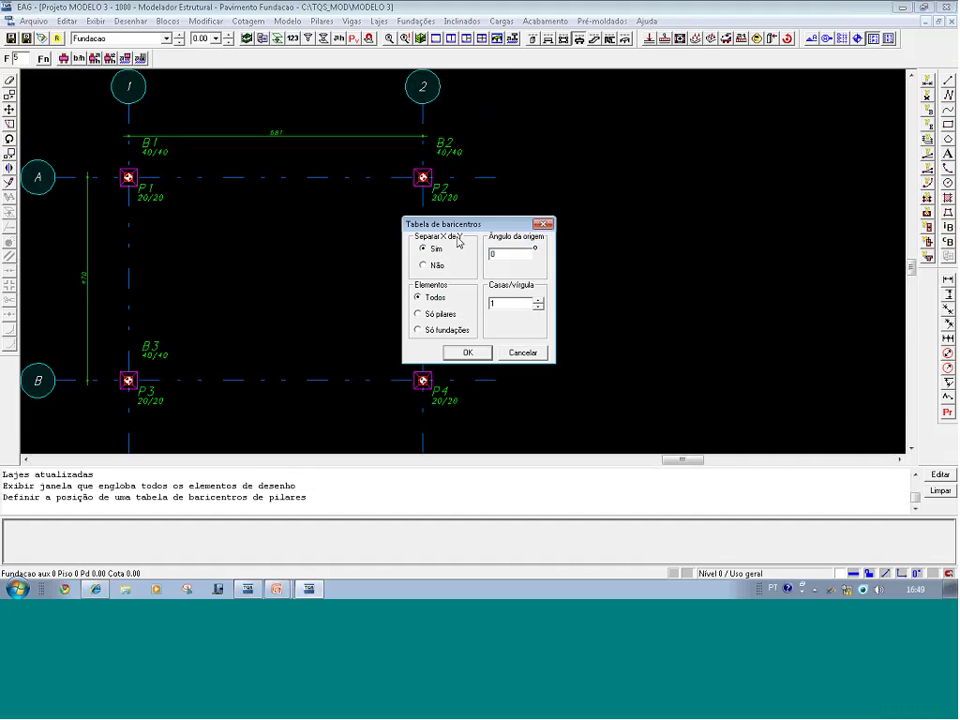
pyautogui.click(424, 266)
pyautogui.click(419, 315)
pyautogui.click(468, 353)
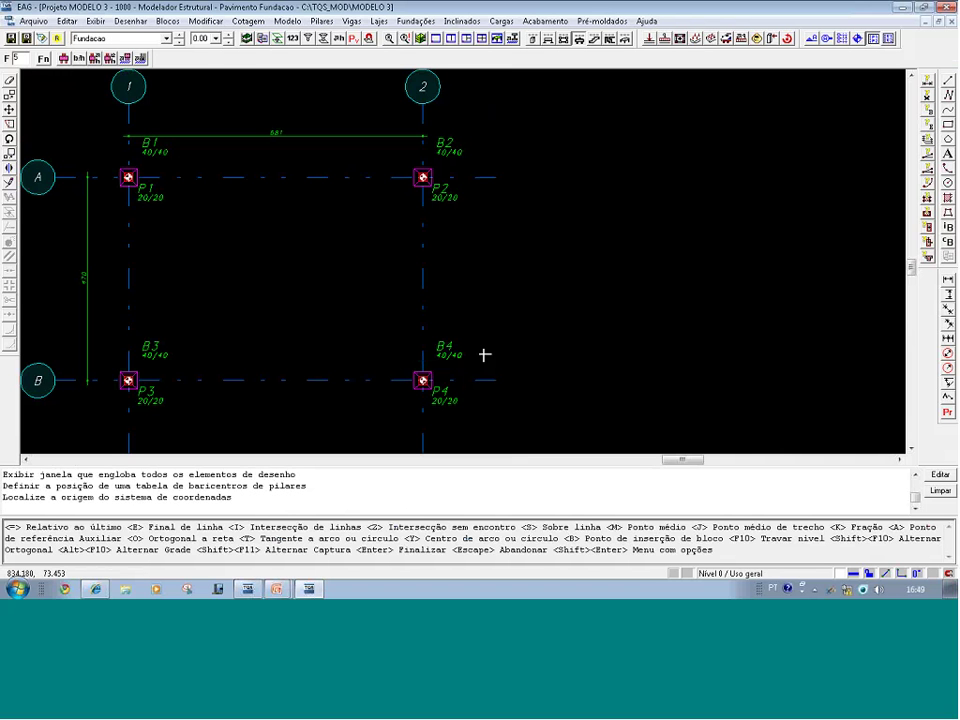
pyautogui.click(115, 396)
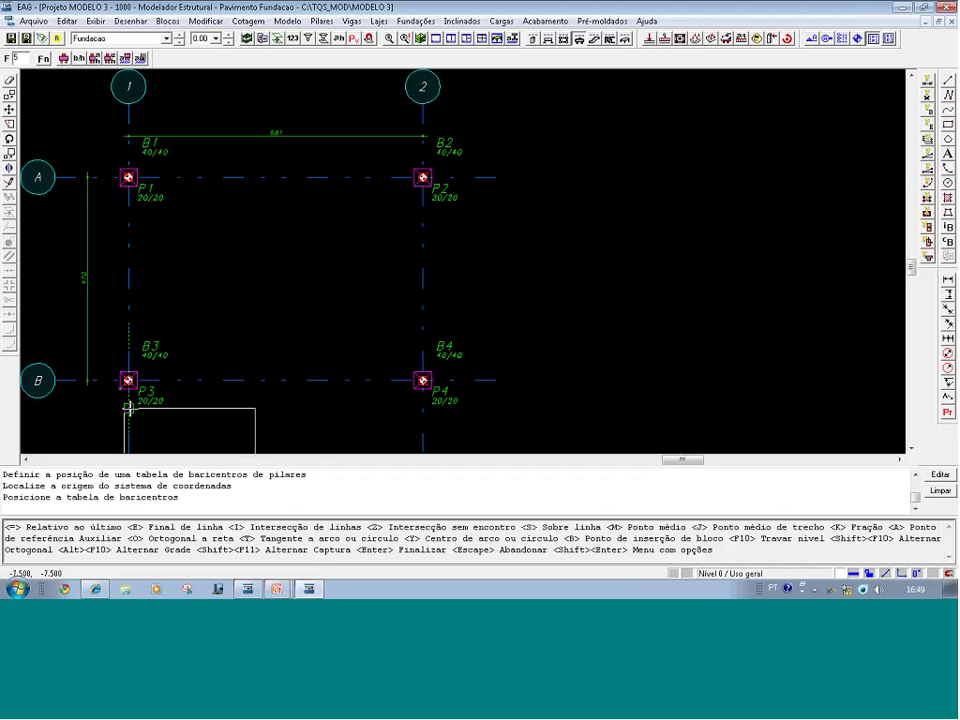
pyautogui.click(542, 295)
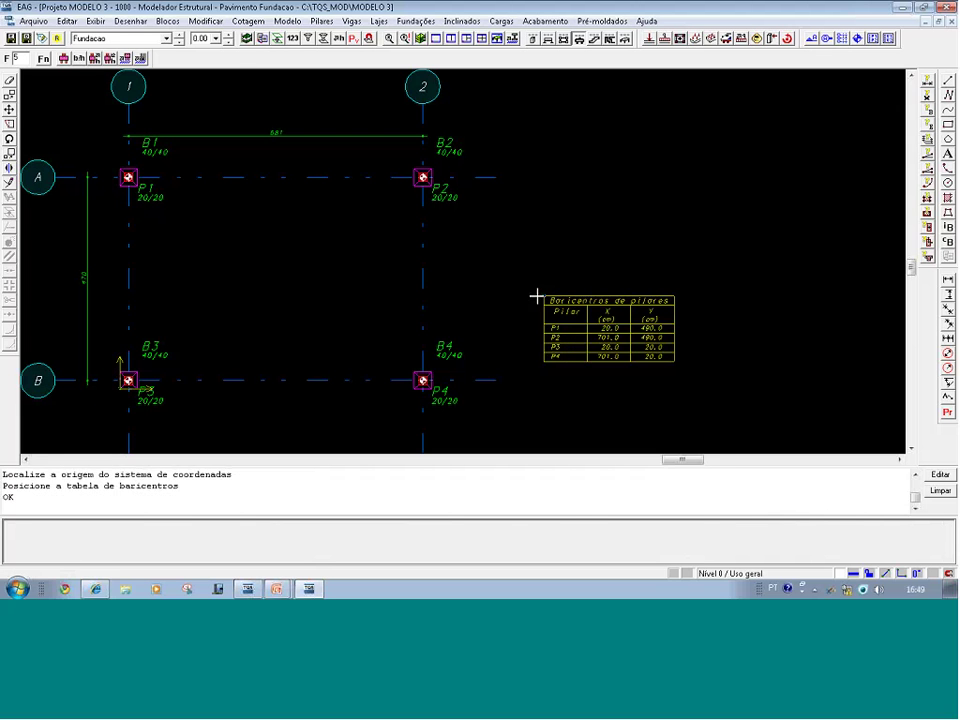
# - Examine the coordinate origin at block B3 and the column coordinates in the centroid table
pyautogui.press('F8')
pyautogui.click(163, 420)
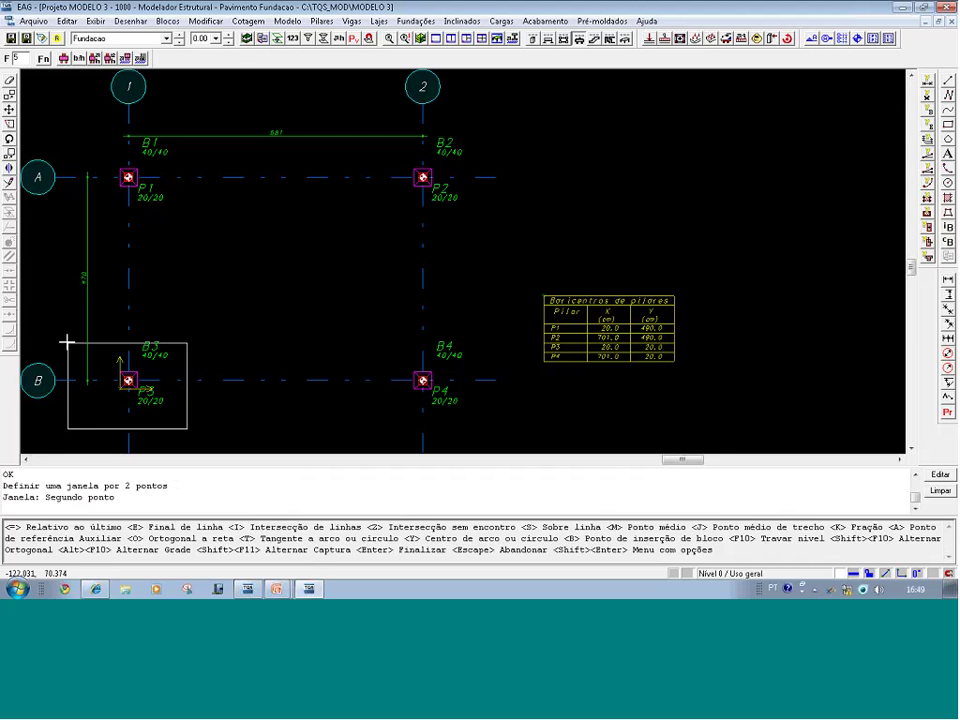
pyautogui.click(63, 333)
pyautogui.press('F9')
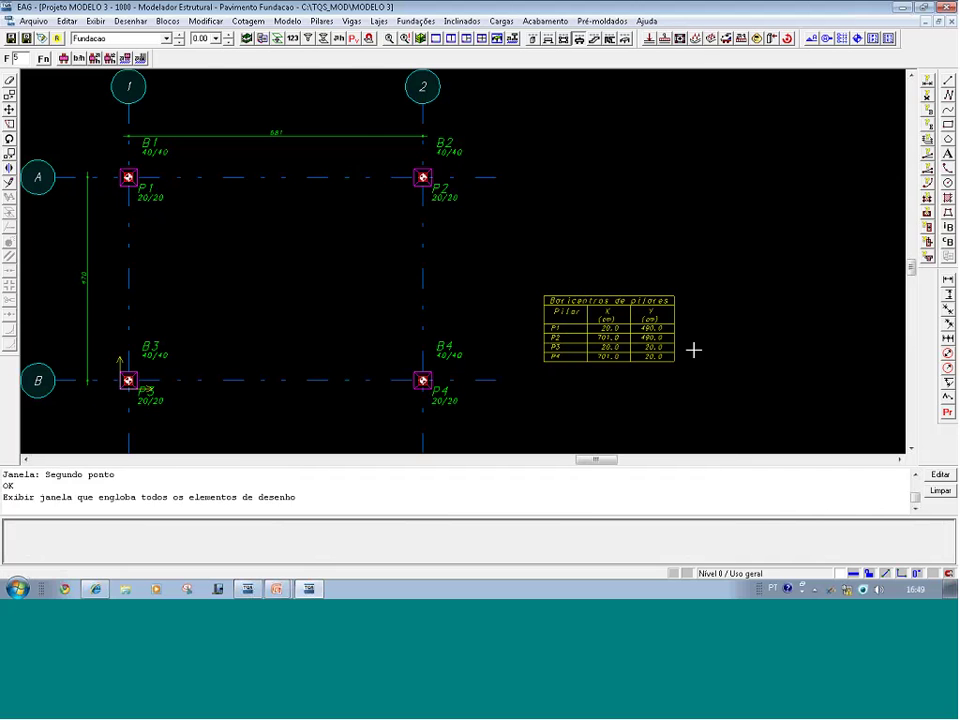
pyautogui.press('F8')
pyautogui.click(752, 390)
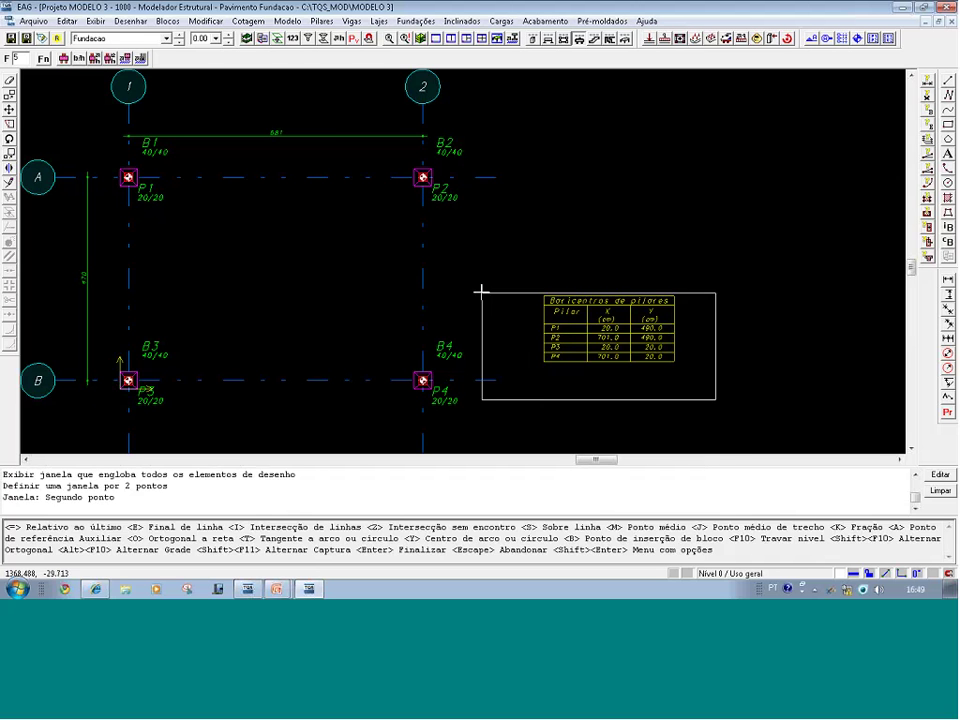
pyautogui.click(481, 287)
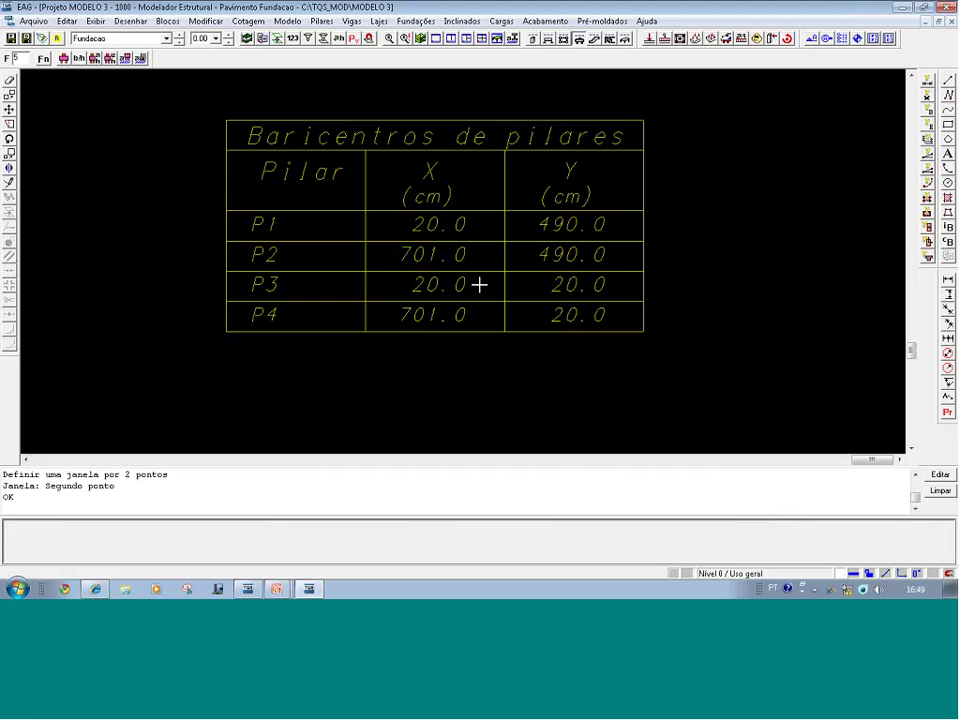
pyautogui.press('F9')
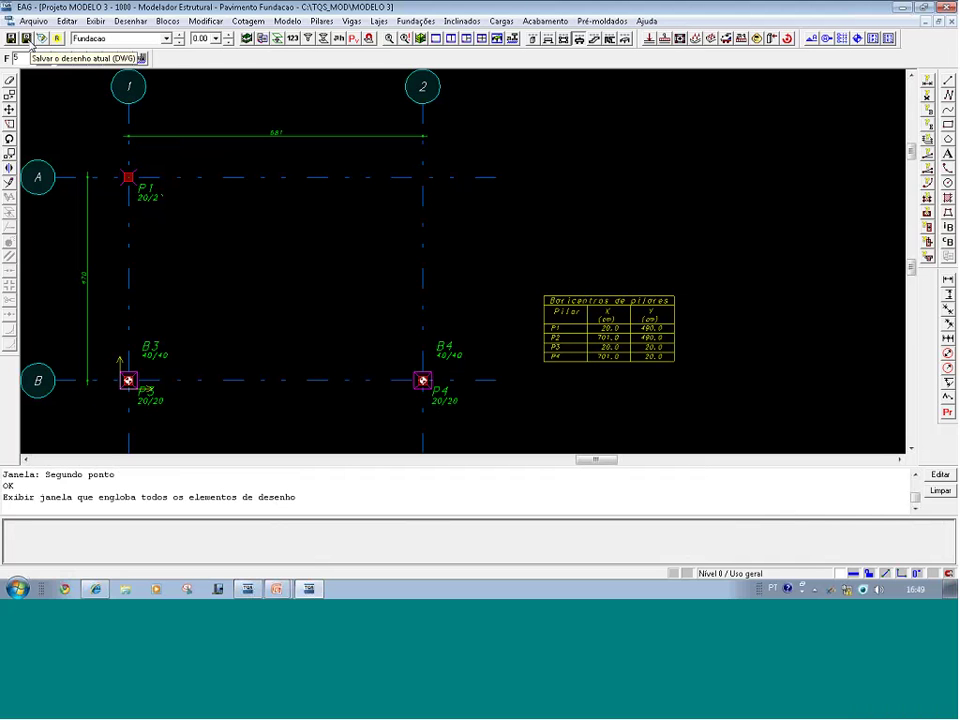
# - Save the foundation plan as a DWG drawing named LOC in the Fundacao folder
pyautogui.click(27, 40)
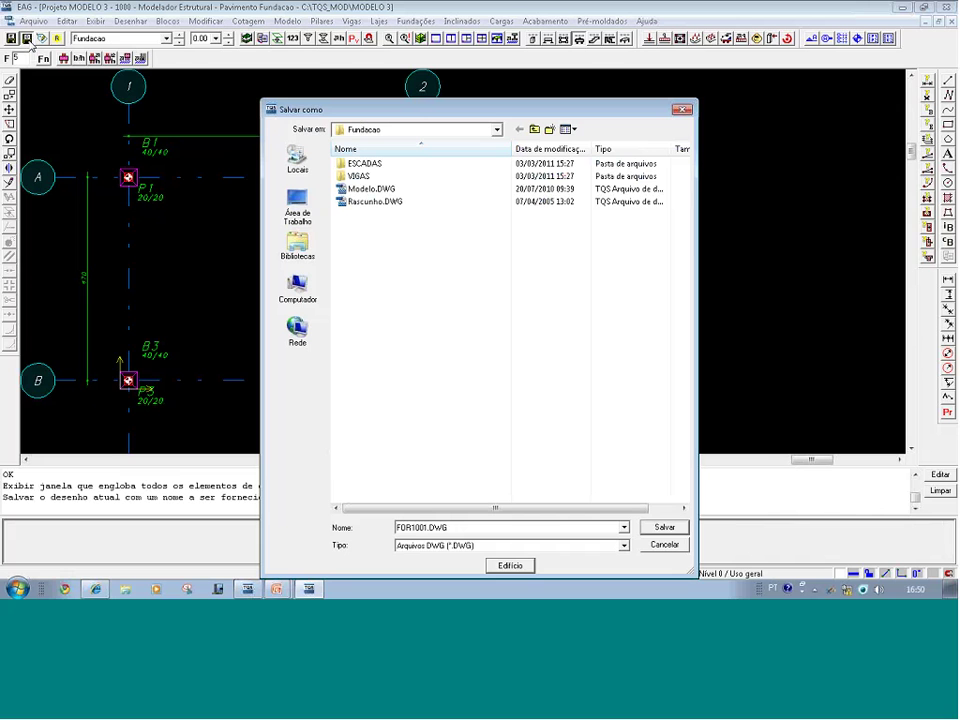
pyautogui.doubleClick(427, 527)
pyautogui.write('LOC')
pyautogui.click(658, 529)
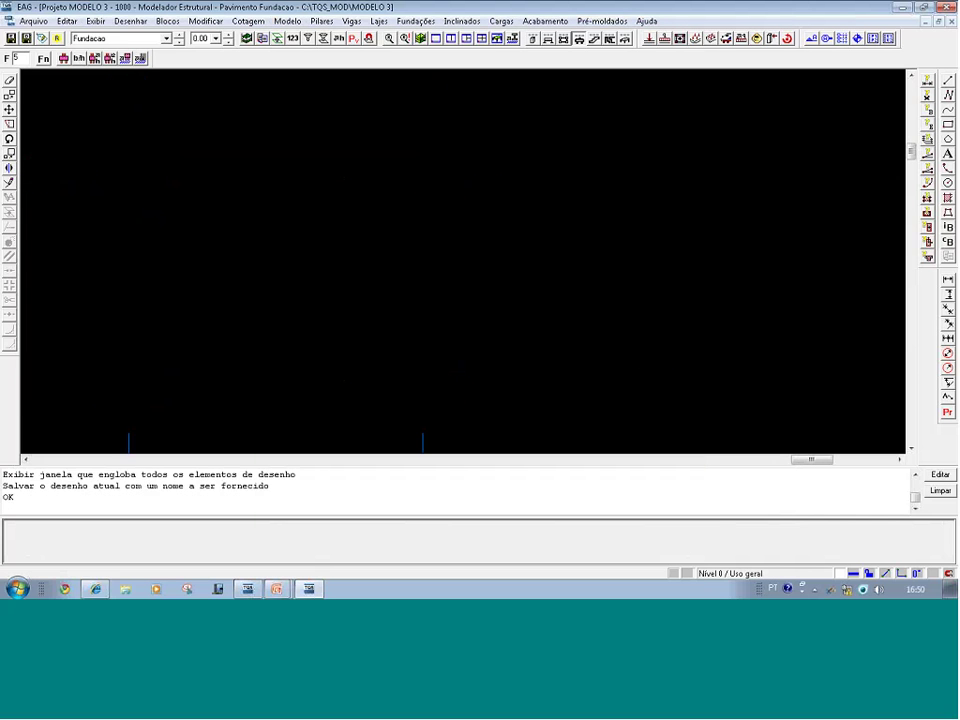
# - Save the 1o andar plan as FOR1002.DWG and close the structural modeler without saving the building's changes
pyautogui.click(42, 40)
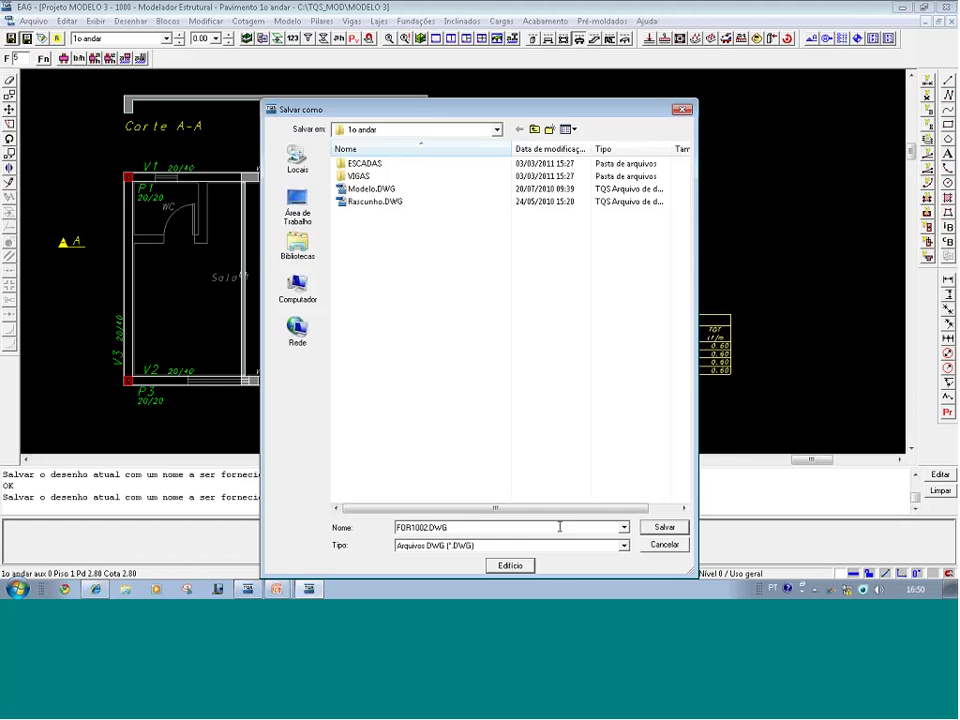
pyautogui.click(664, 528)
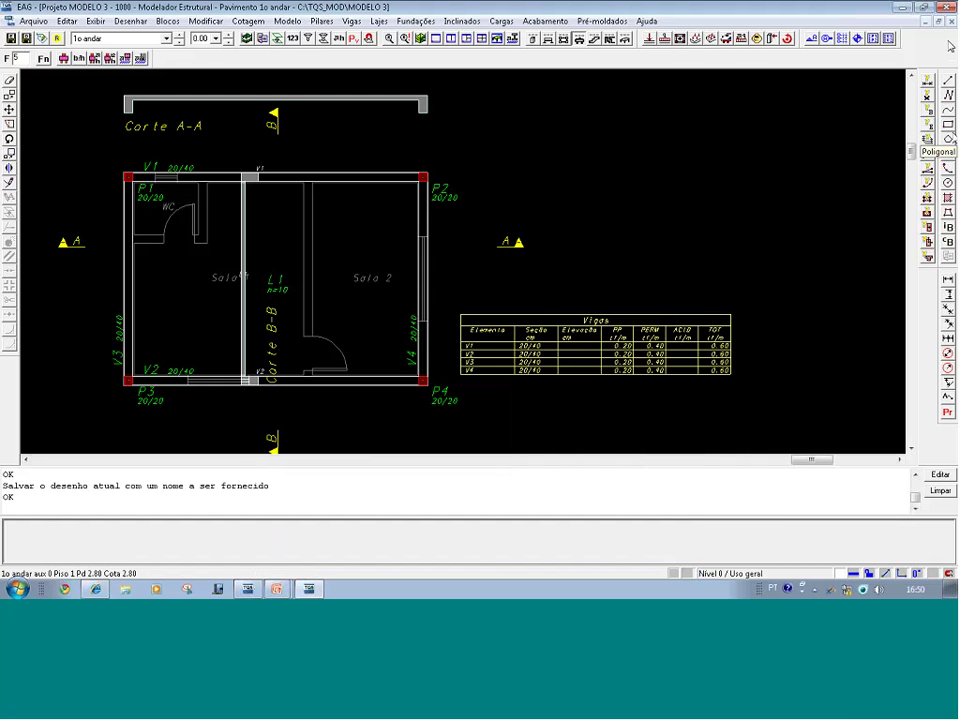
pyautogui.click(946, 9)
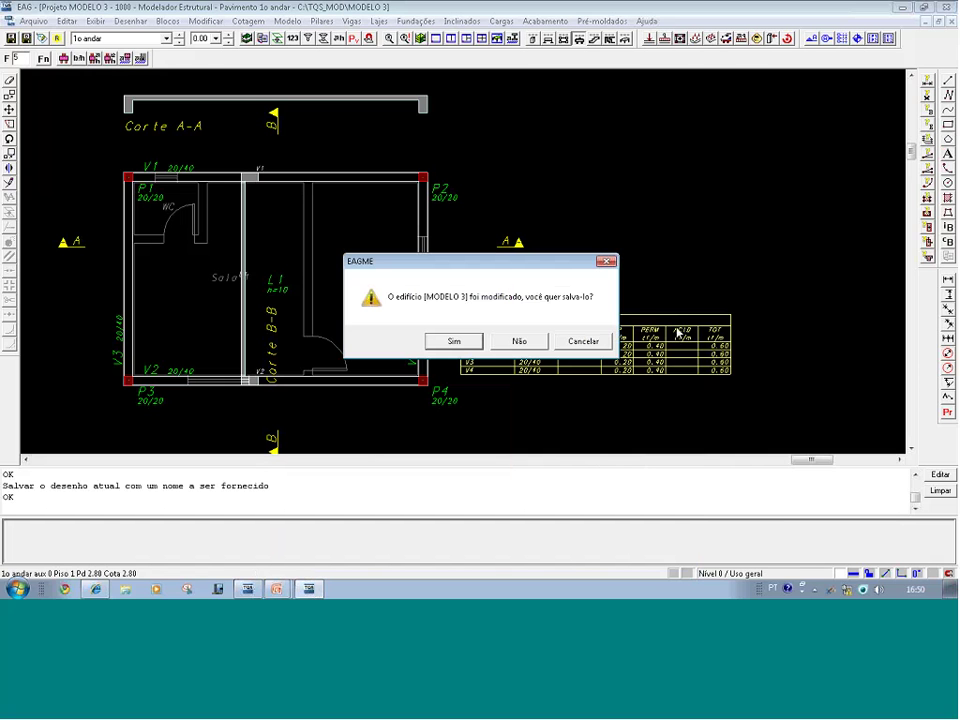
pyautogui.click(500, 343)
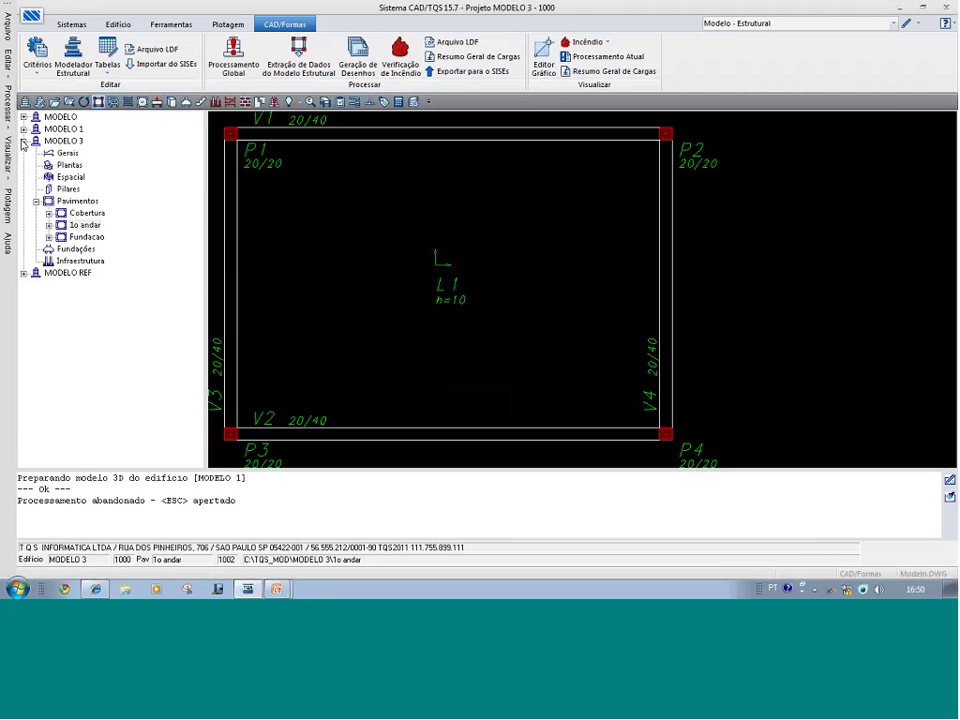
pyautogui.click(23, 141)
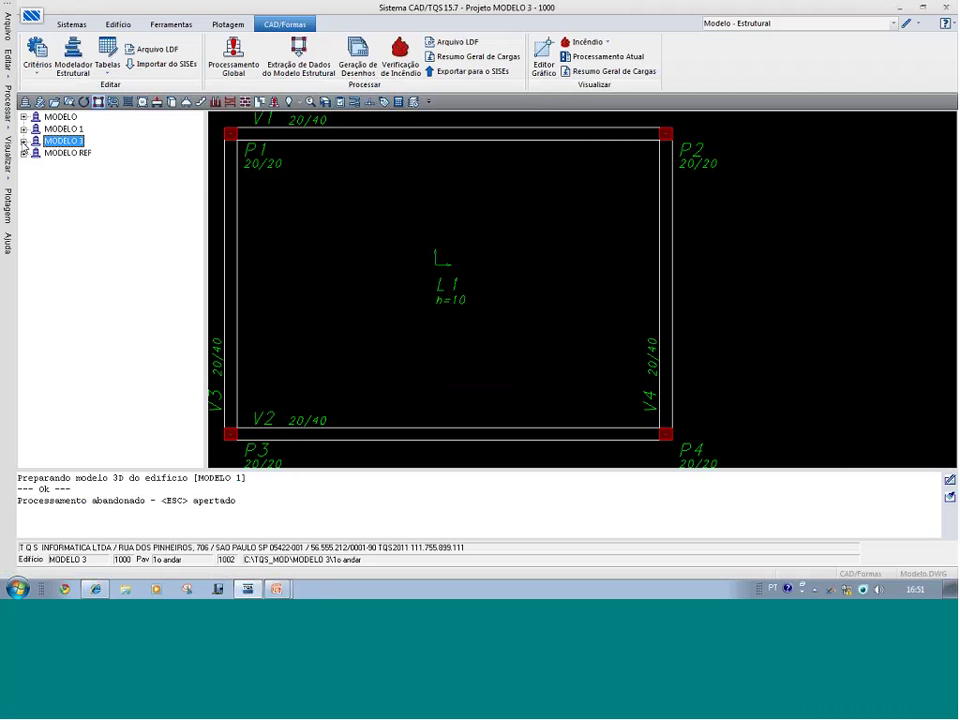
pyautogui.click(358, 104)
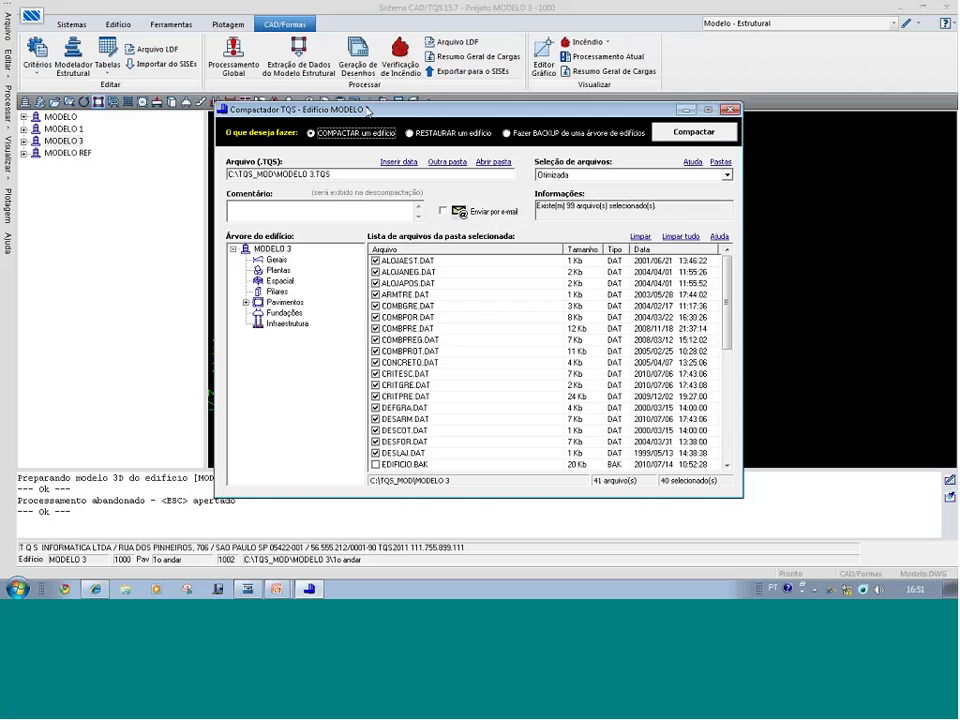
pyautogui.moveTo(388, 137); pyautogui.dragTo(390, 157)
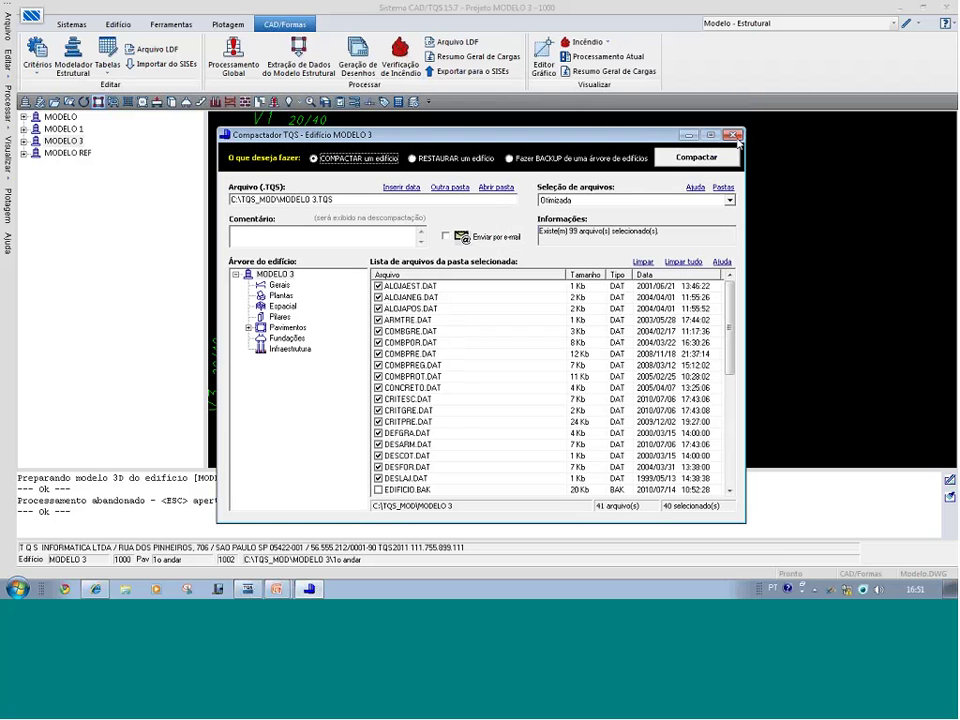
pyautogui.click(733, 127)
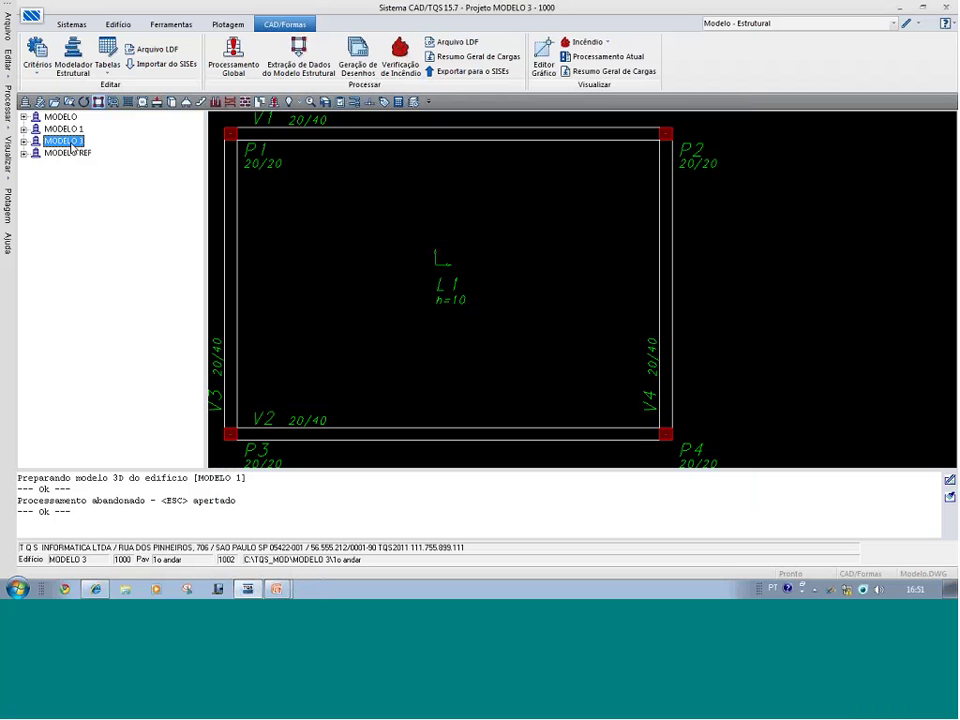
# - Open the building compactor for MODELO 3 and set the file selection to Completa
pyautogui.click(356, 102)
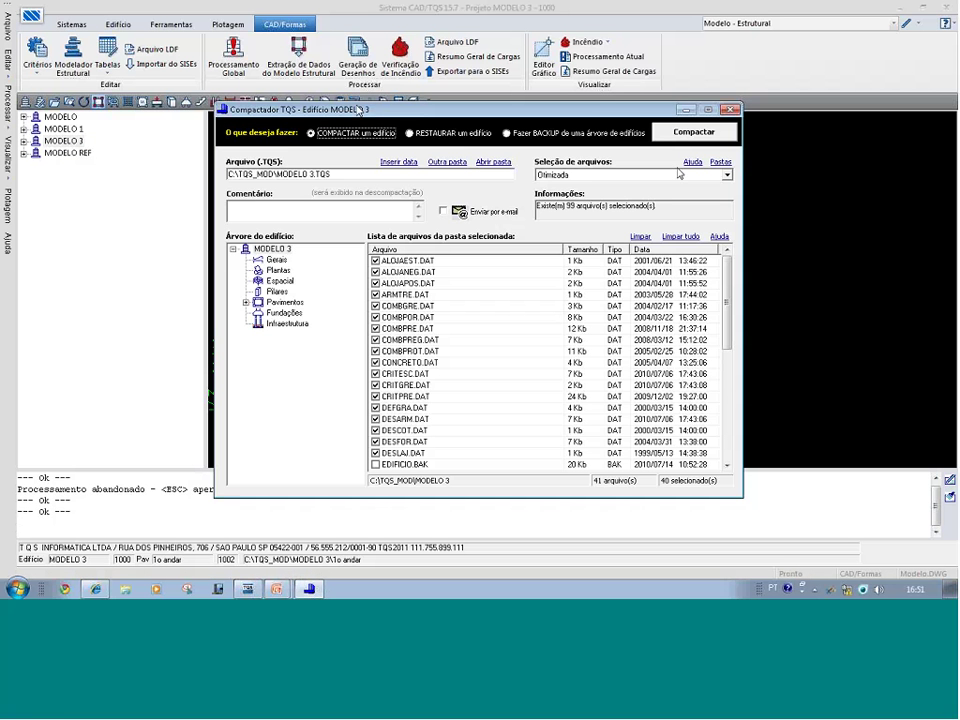
pyautogui.click(727, 175)
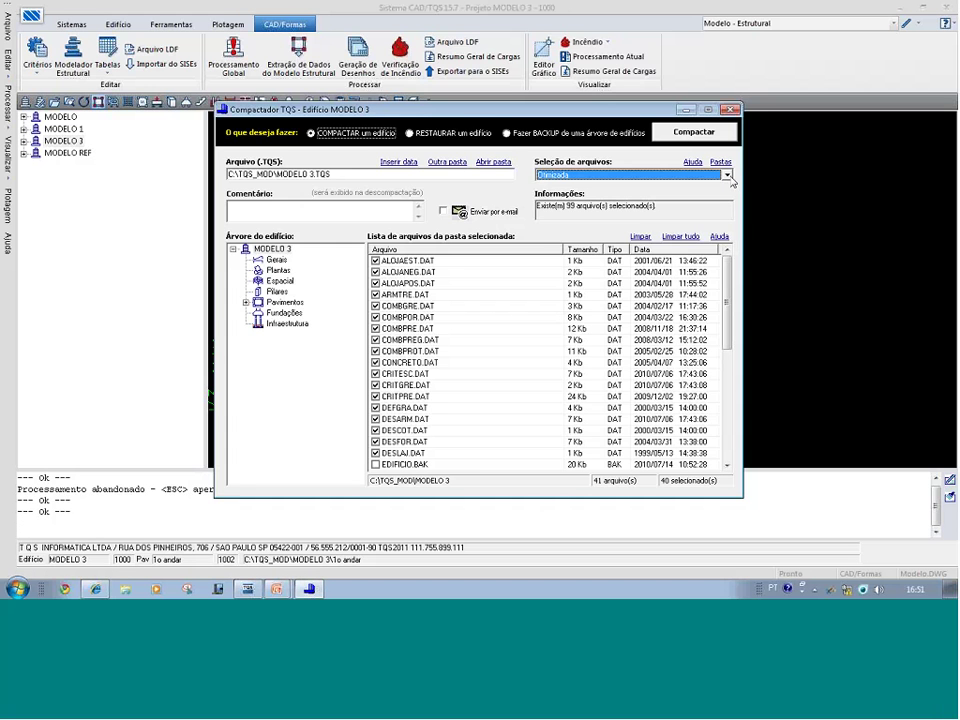
pyautogui.click(727, 175)
pyautogui.click(727, 175)
pyautogui.click(728, 176)
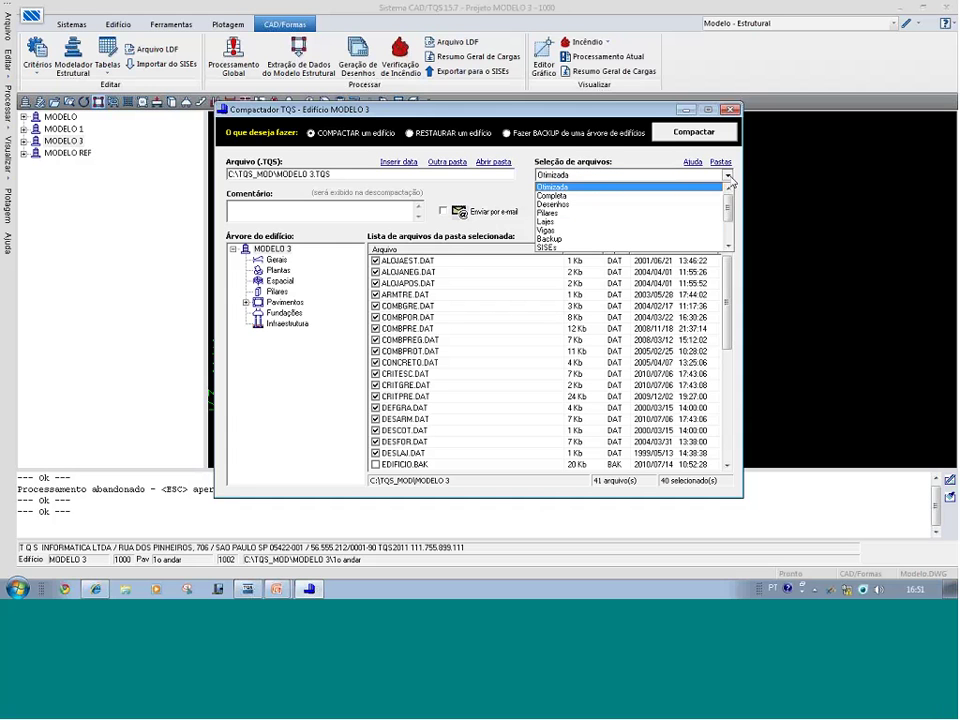
pyautogui.click(596, 196)
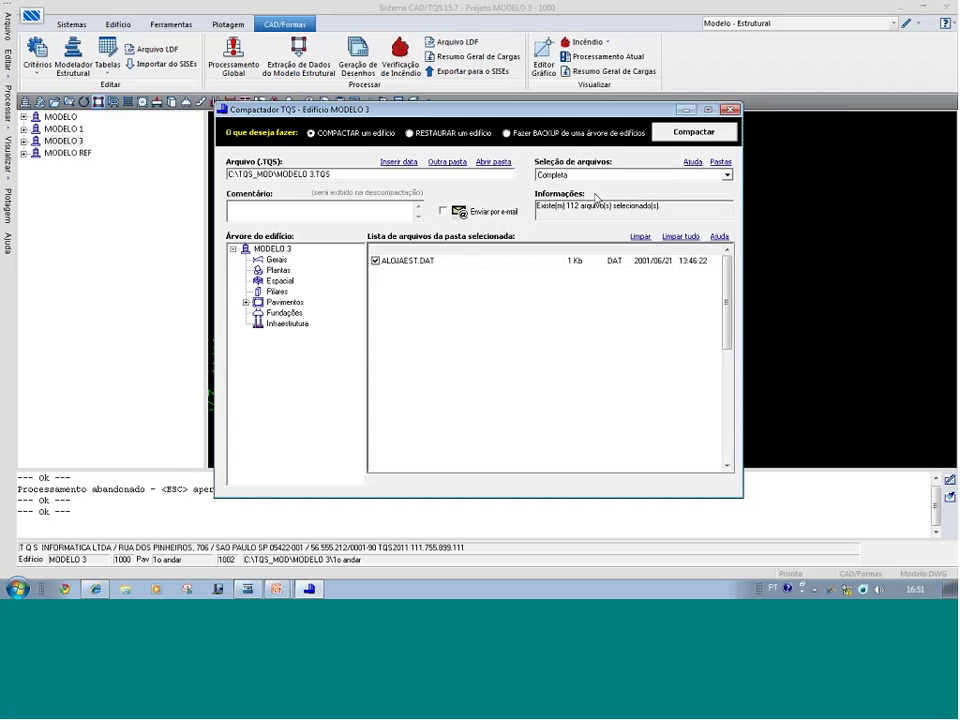
# - Examine which 1o andar files are included in the compaction, toggling FOR1002.DWG out and back in
pyautogui.click(246, 302)
pyautogui.click(293, 323)
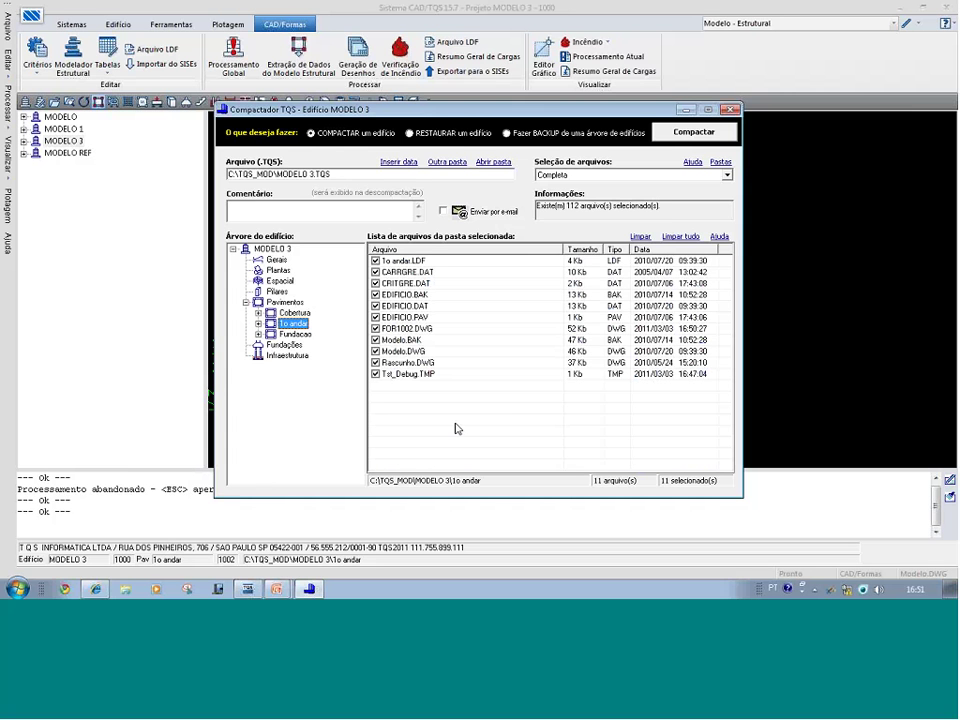
pyautogui.click(375, 328)
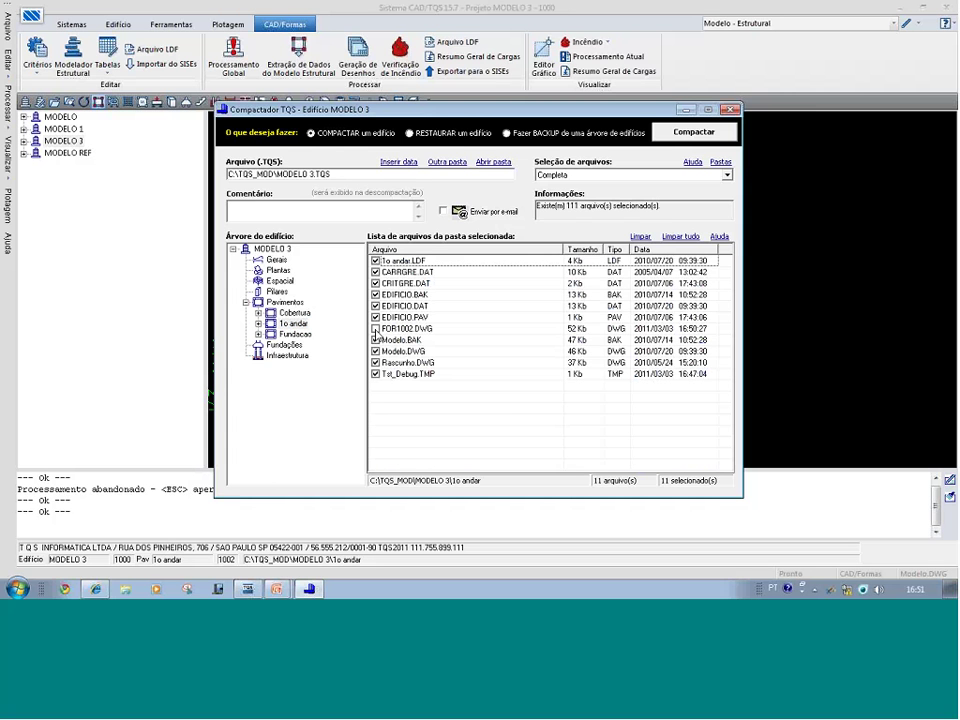
pyautogui.click(375, 328)
# - Set the file selection to Otimizada, compact the building into C:\TQS_MOD\MODELO 3.TQS and close the compactor
pyautogui.click(727, 175)
pyautogui.click(552, 187)
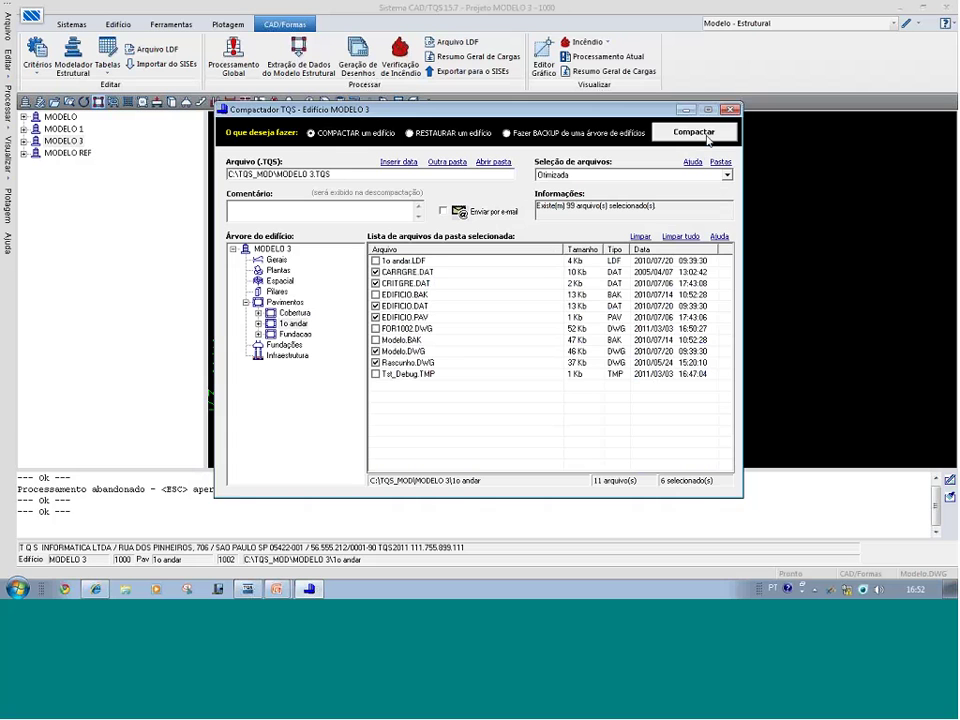
pyautogui.click(707, 135)
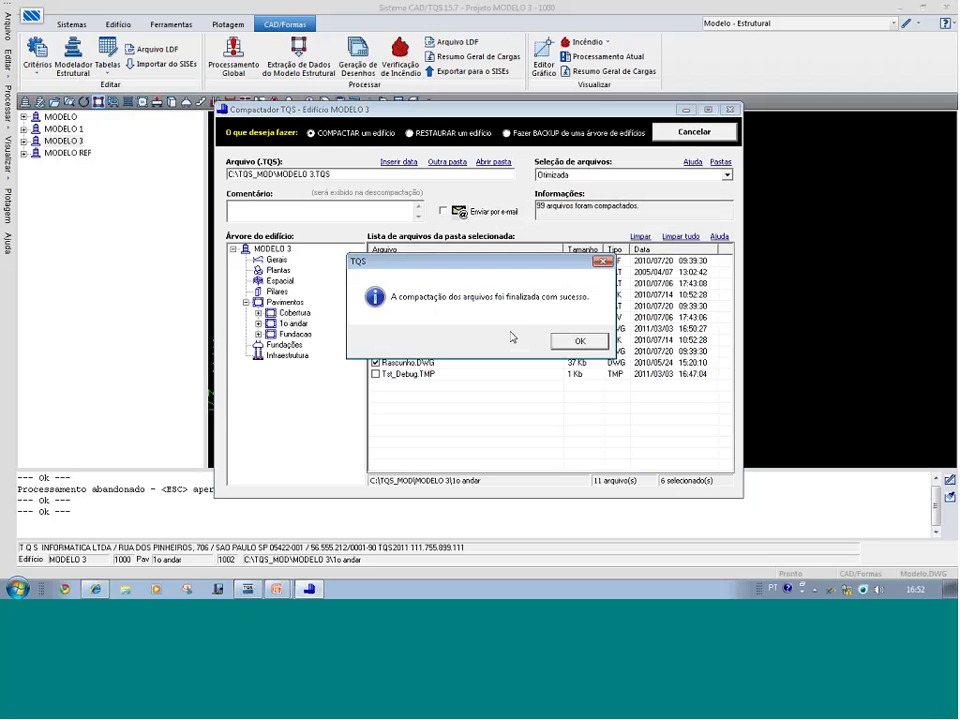
pyautogui.click(580, 342)
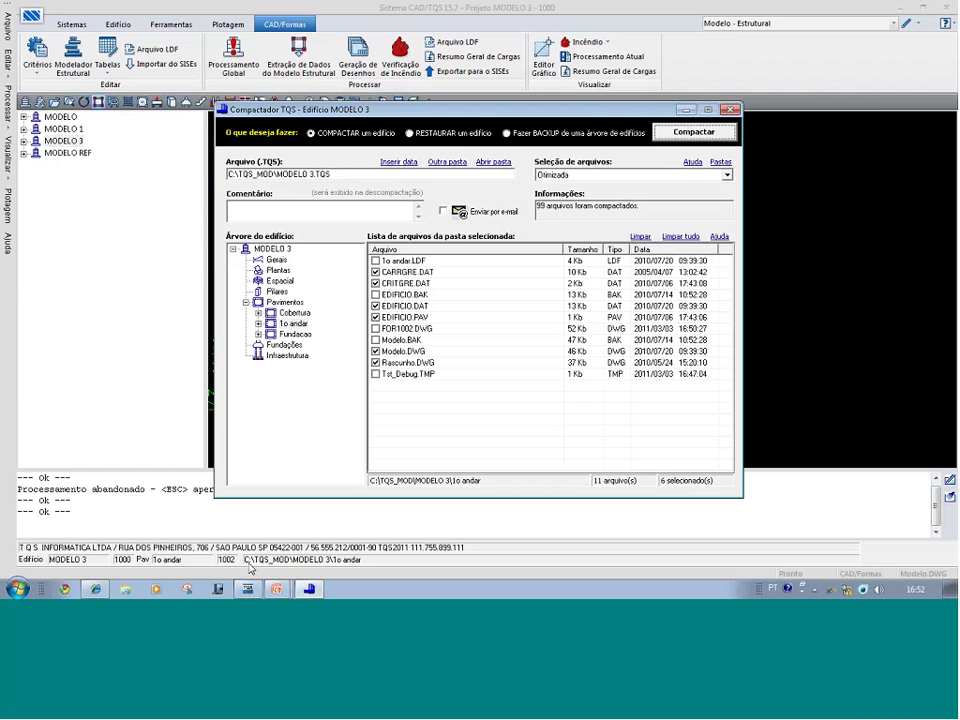
pyautogui.click(730, 109)
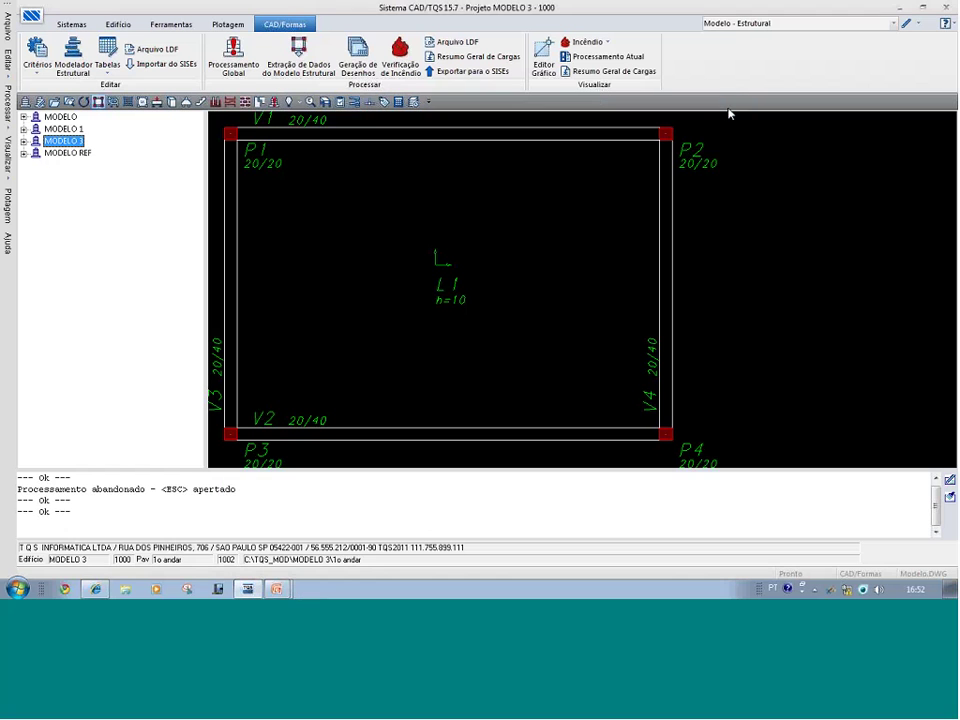
# - Open the building's folder in the file explorer and inspect MODELO 3.TQS beside the MODELO 3 folder in TQS_MOD
pyautogui.click(69, 104)
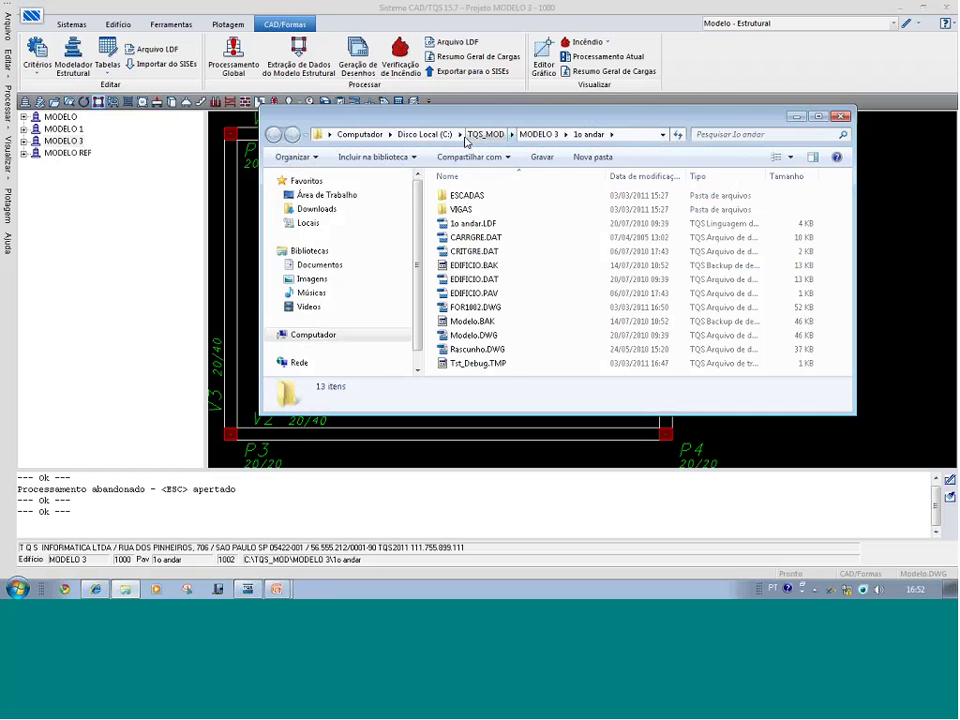
pyautogui.click(472, 135)
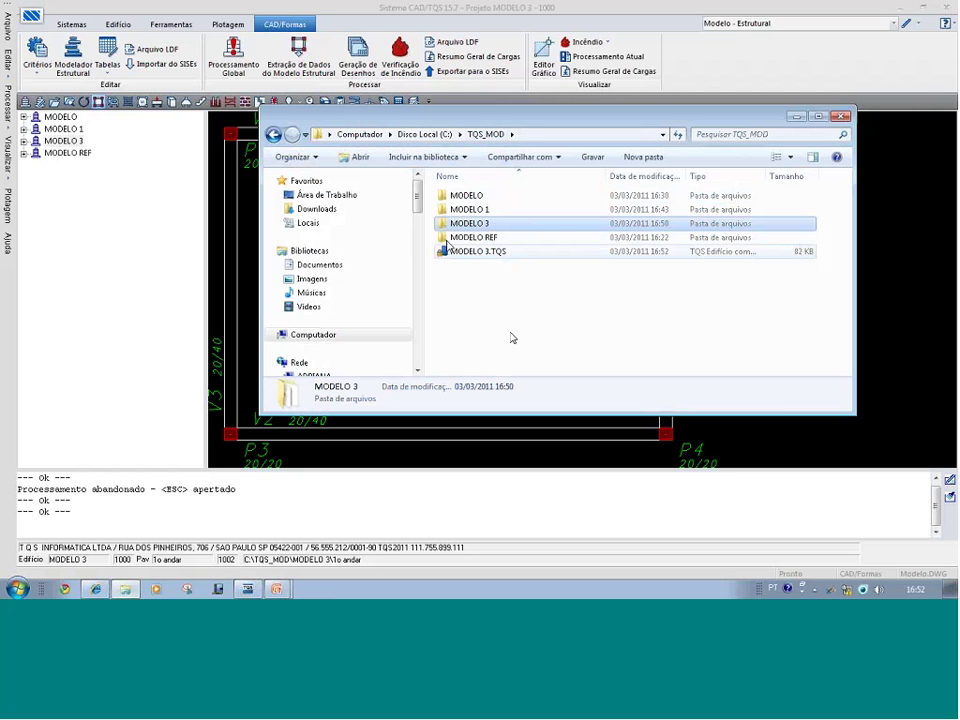
pyautogui.click(529, 135)
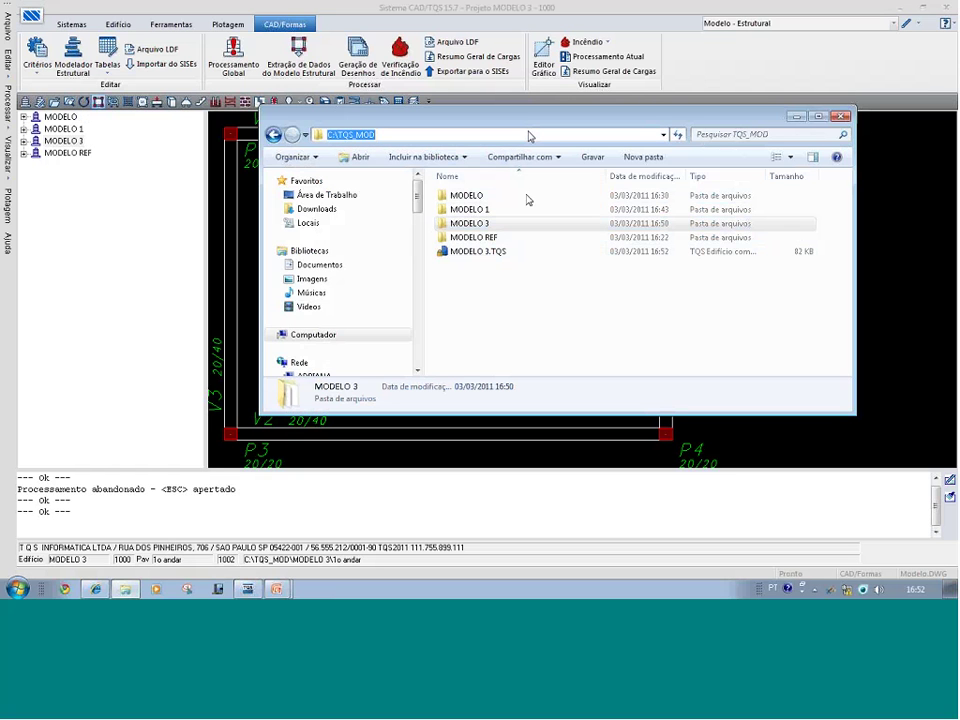
pyautogui.click(521, 326)
pyautogui.click(484, 257)
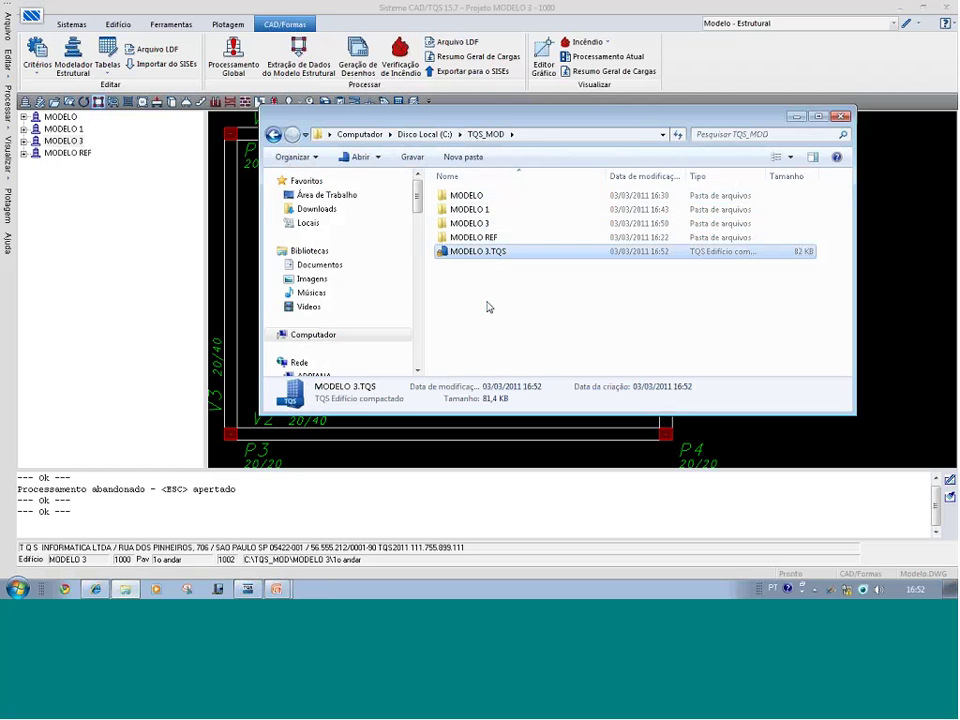
pyautogui.click(480, 224)
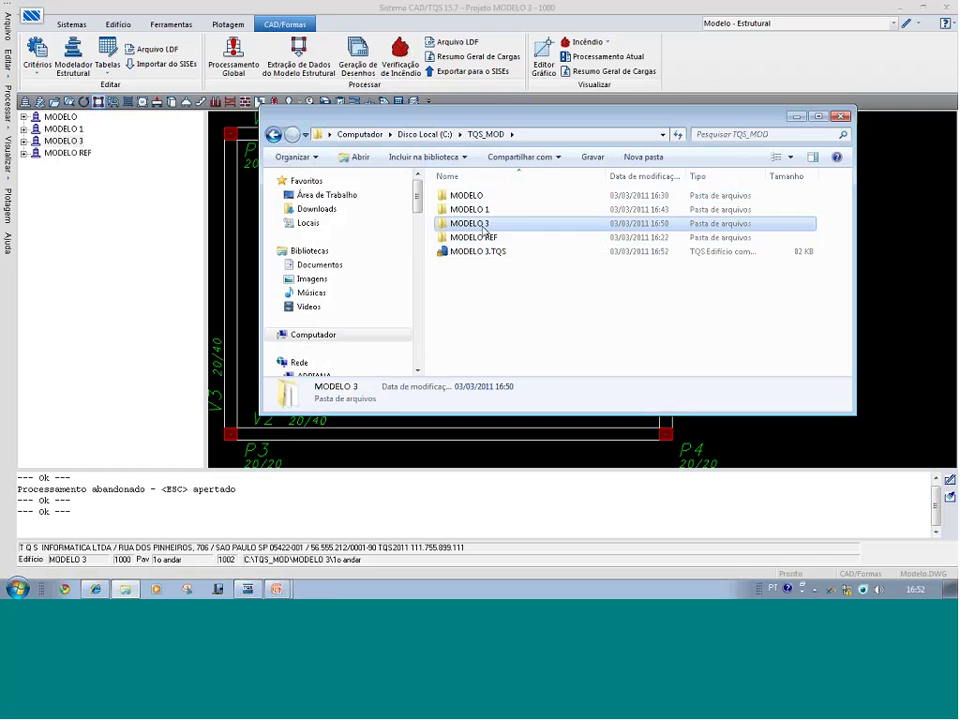
pyautogui.click(482, 253)
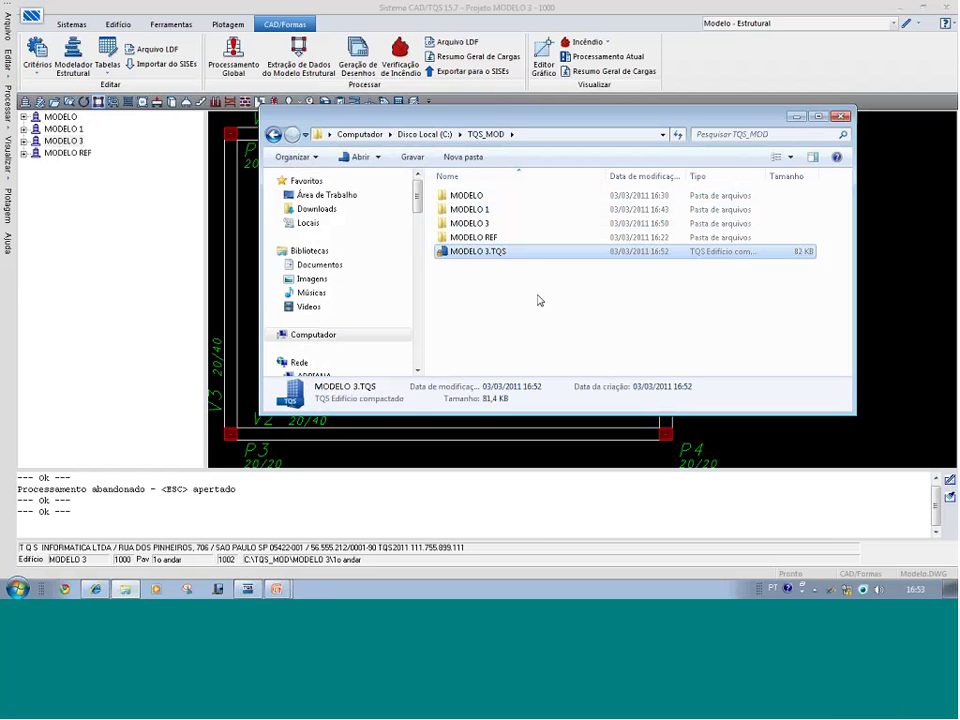
pyautogui.click(841, 117)
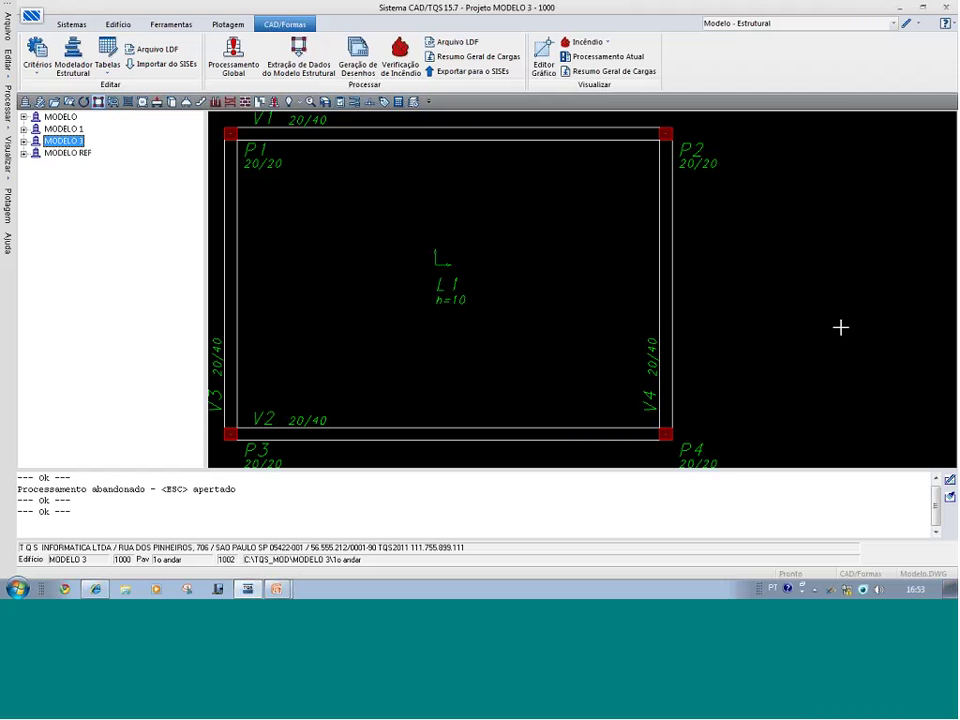
pyautogui.moveTo(199, 200); pyautogui.dragTo(149, 193)
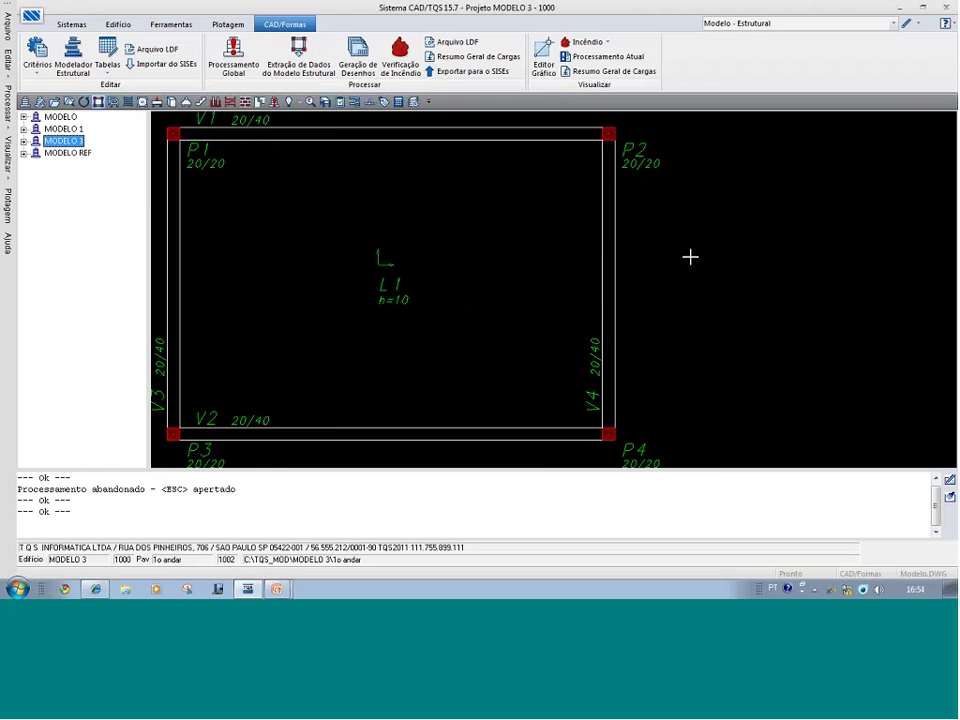
pyautogui.scroll(-1, 670, 311)
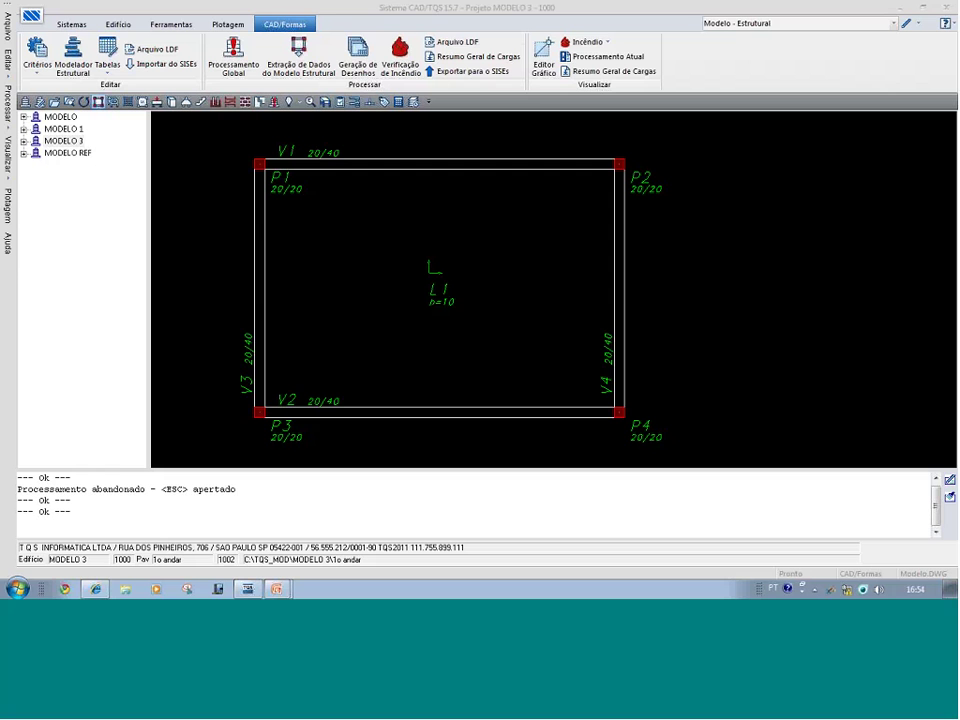
# - Reopen MODELO 3's 1o andar plan in the structural modeler and switch to the Cobertura floor
pyautogui.click(23, 142)
pyautogui.doubleClick(75, 225)
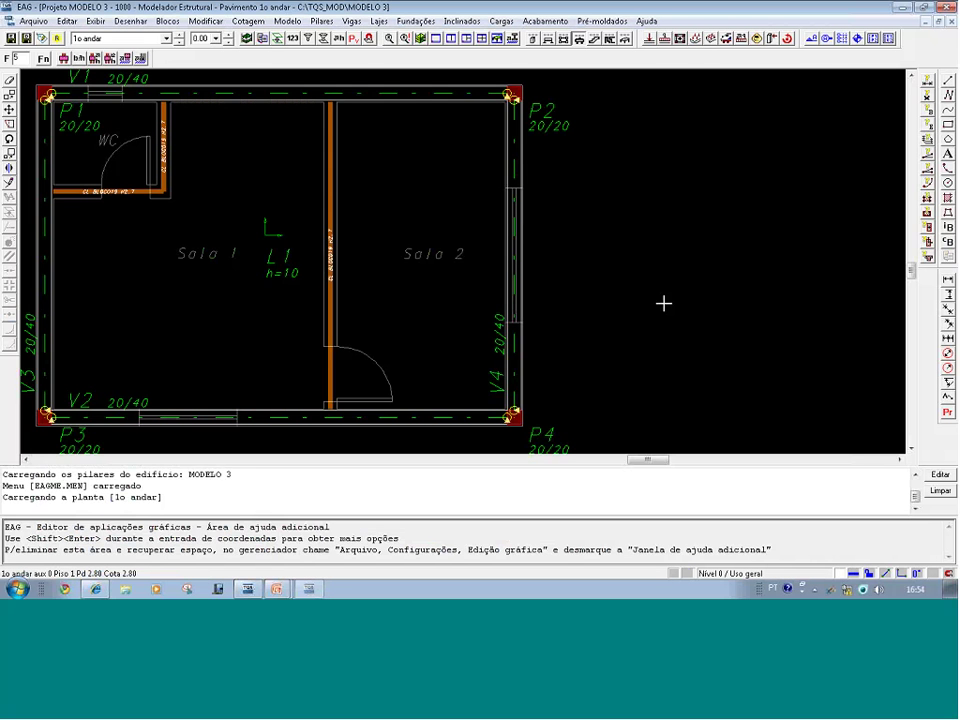
pyautogui.click(180, 41)
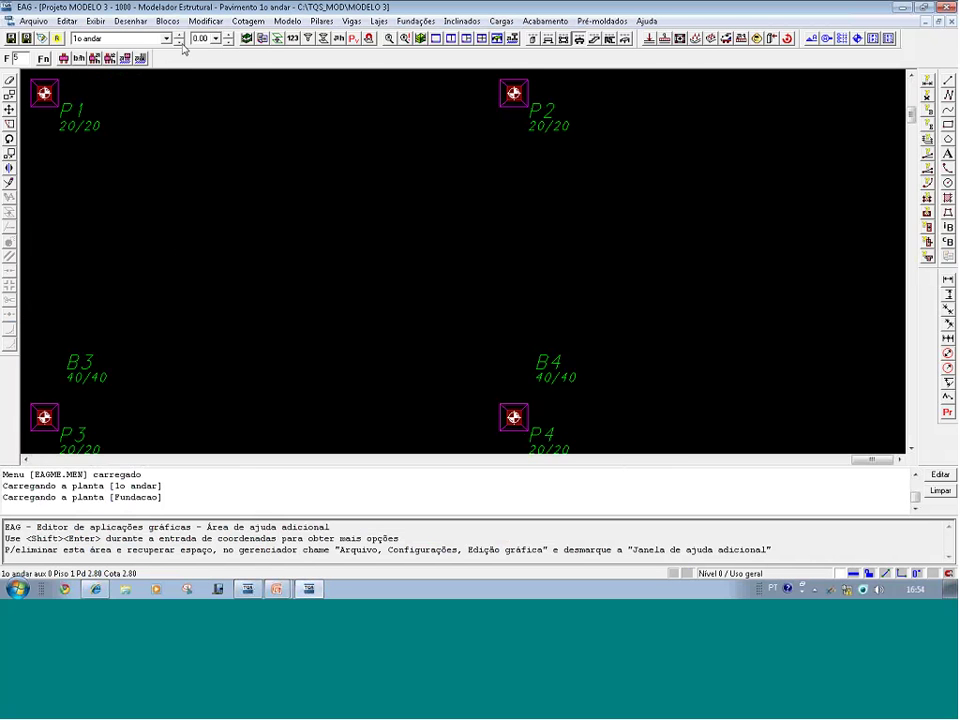
pyautogui.click(180, 37)
pyautogui.click(671, 332)
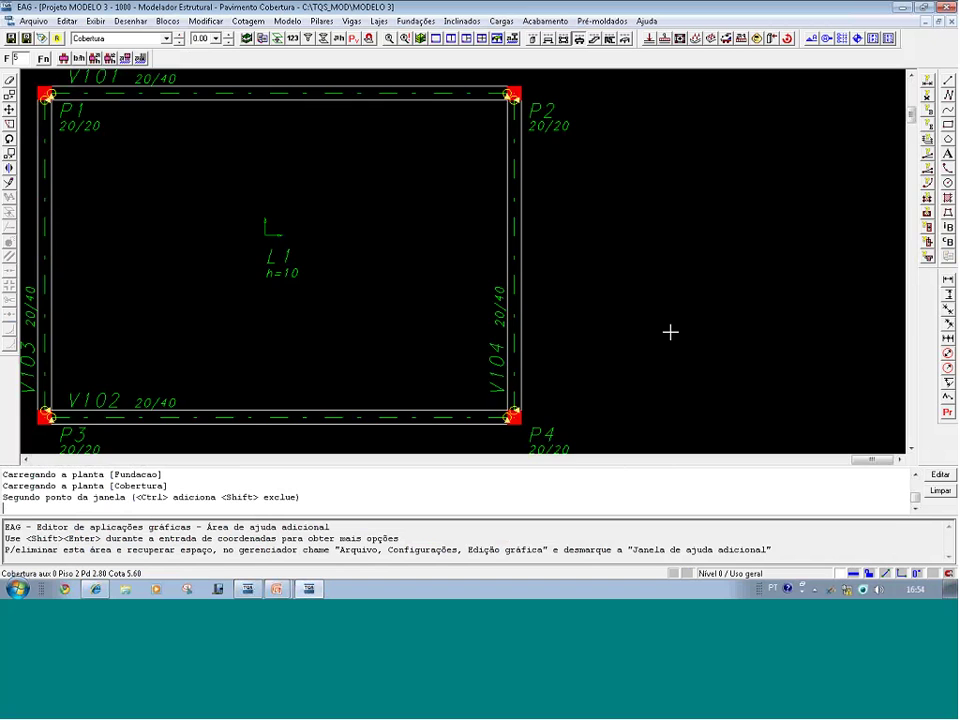
pyautogui.scroll(-1, 679, 336)
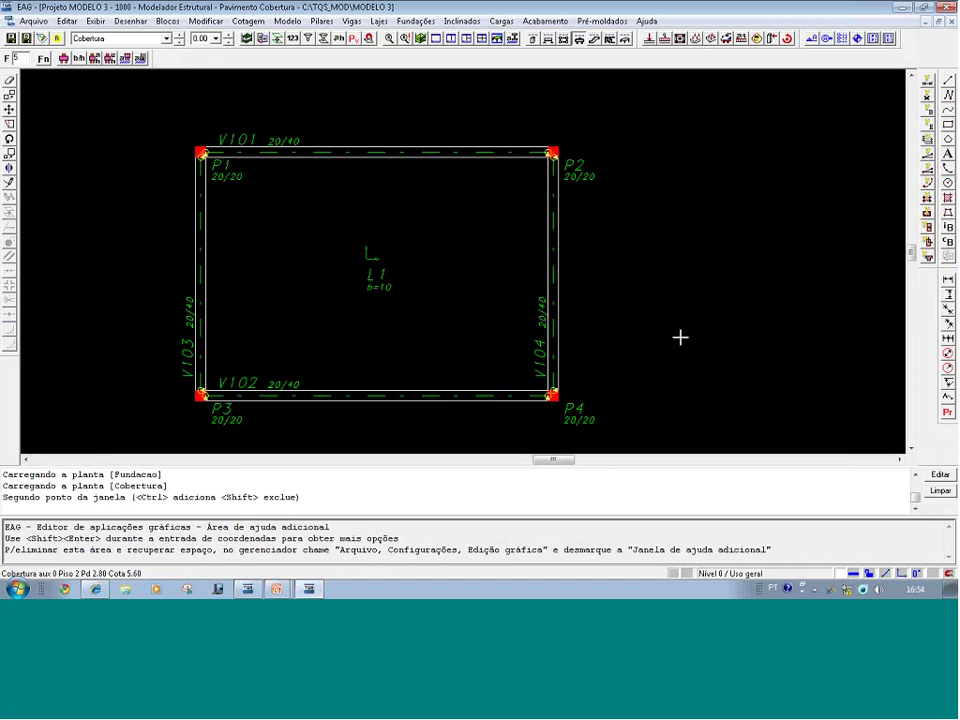
# - Set up section A as a full-building section with depth (Corte com profundidade de todo o edifício), keeping cut-element identification on
pyautogui.click(811, 40)
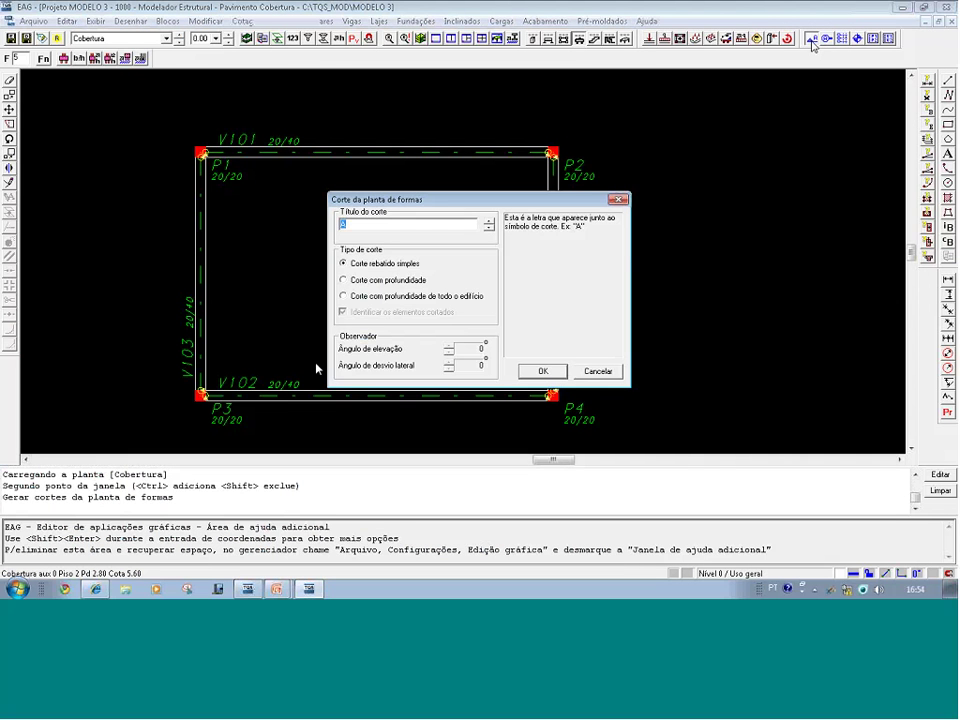
pyautogui.click(366, 298)
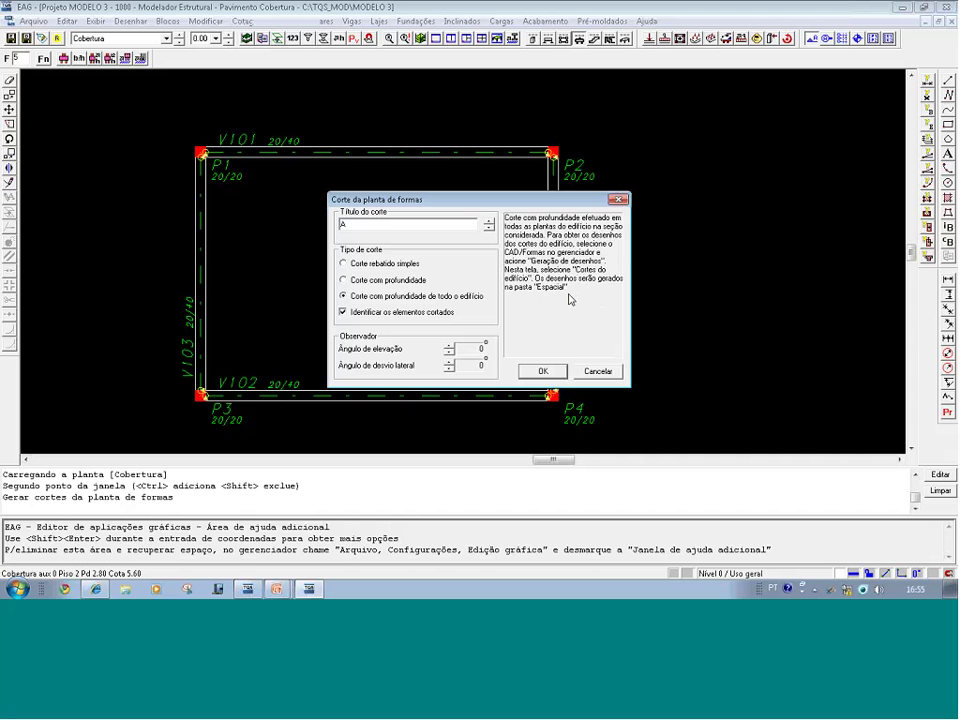
pyautogui.click(543, 371)
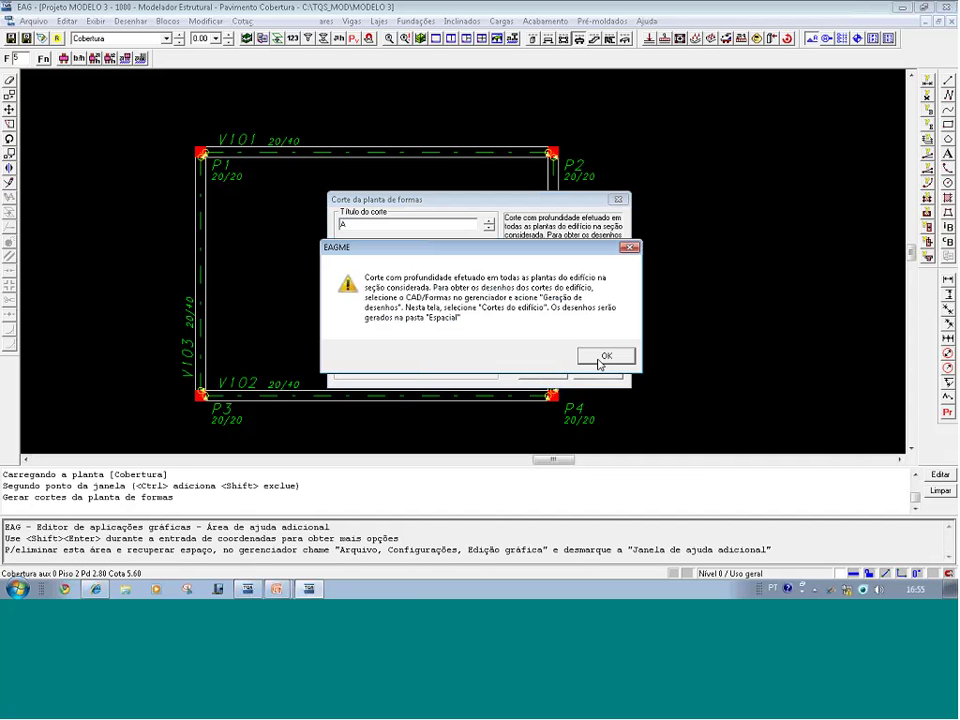
pyautogui.click(602, 361)
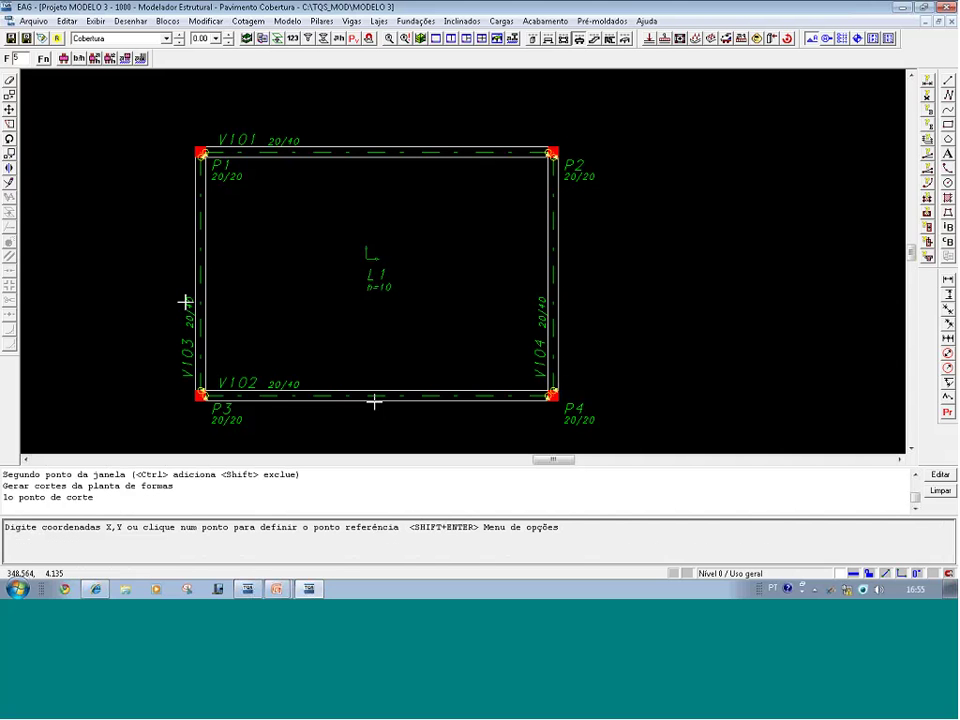
# - Place a horizontal cut line across the middle of the Cobertura plan with depth extending beyond beam V101, then save and close the modeler
pyautogui.click(103, 278)
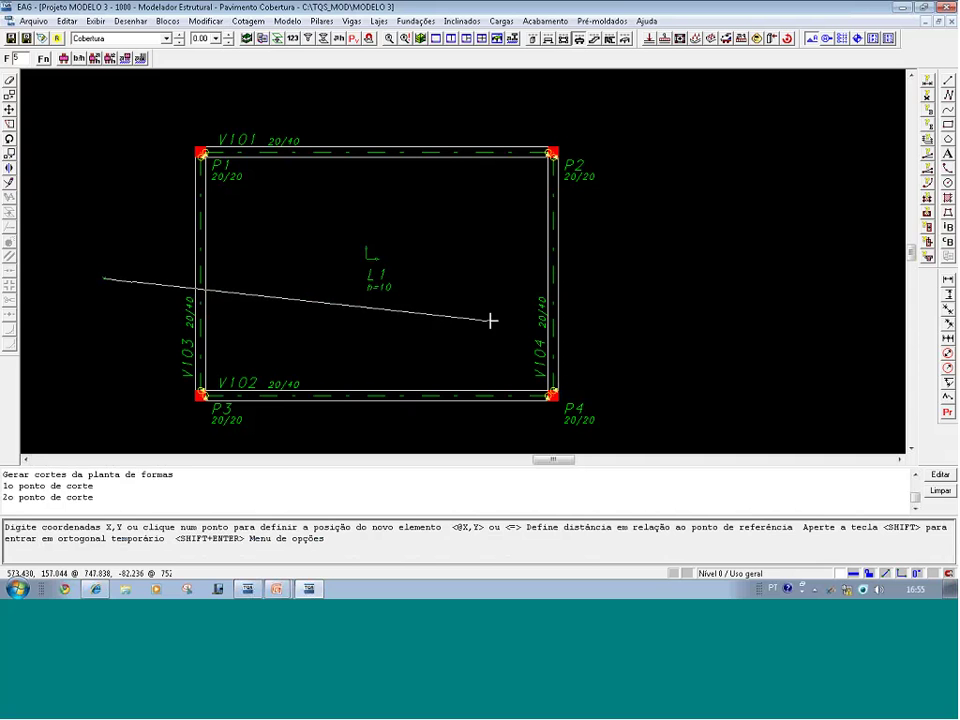
pyautogui.click(631, 289)
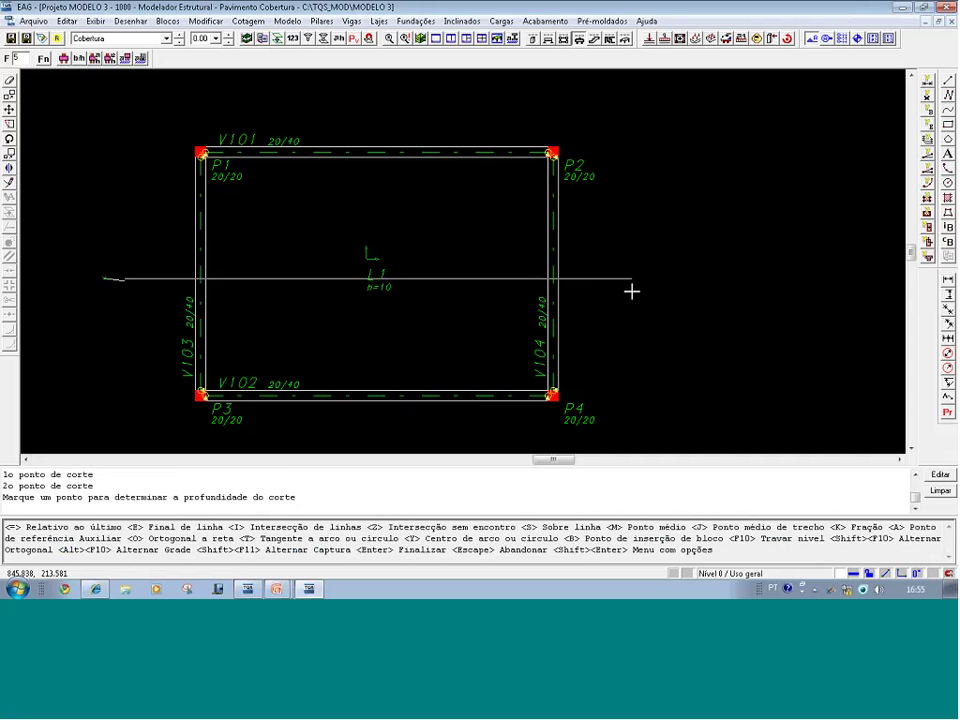
pyautogui.click(643, 104)
pyautogui.scroll(-3, 553, 328)
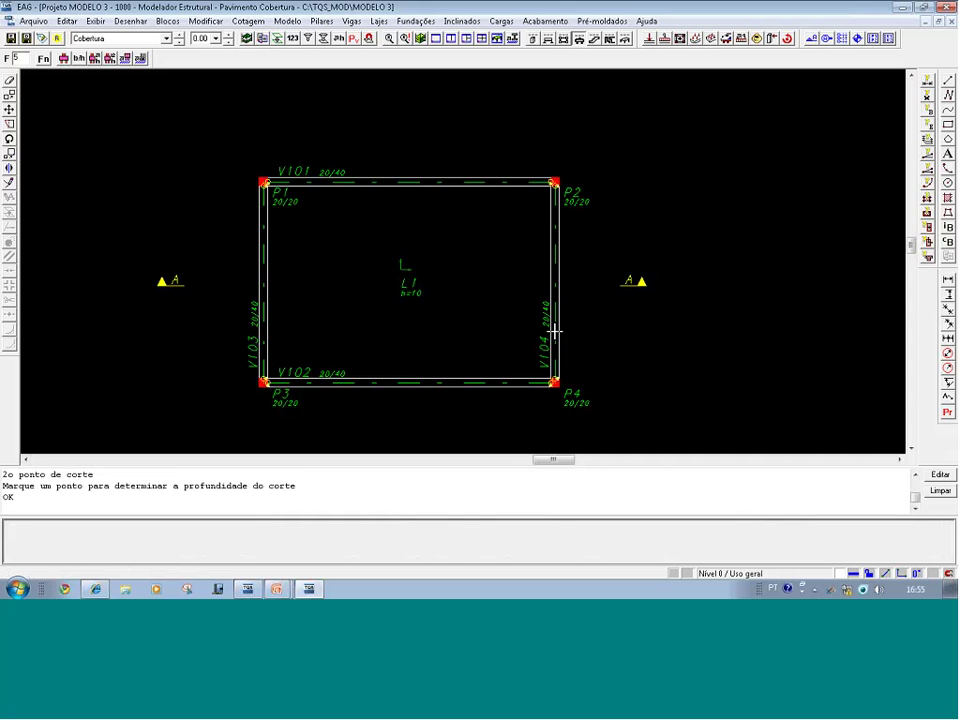
pyautogui.hotkey('alt', 'F4')
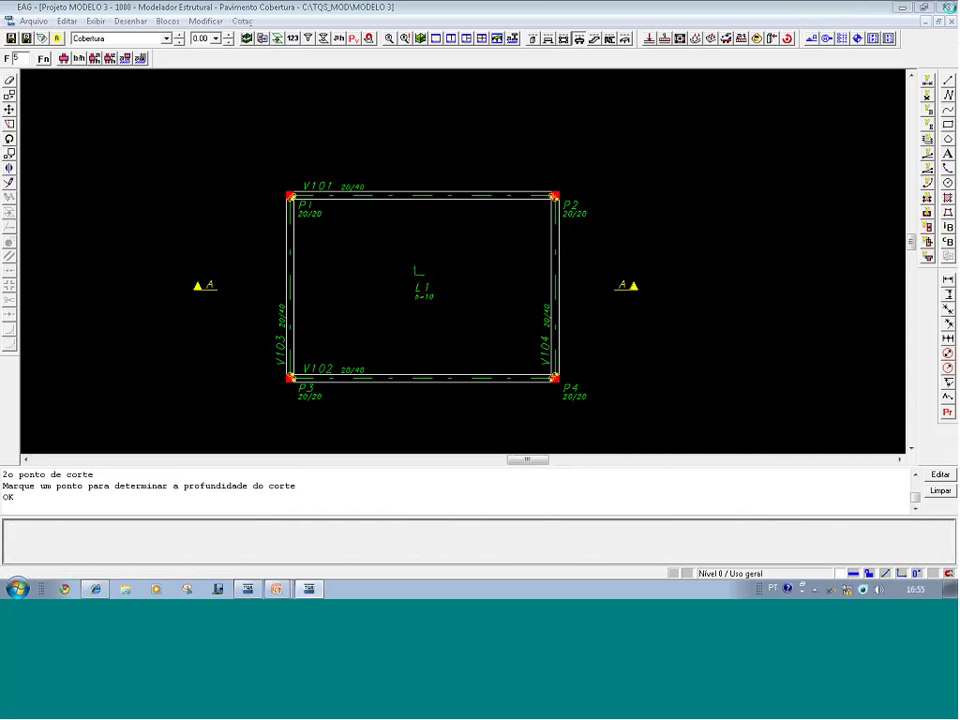
pyautogui.press('Return')
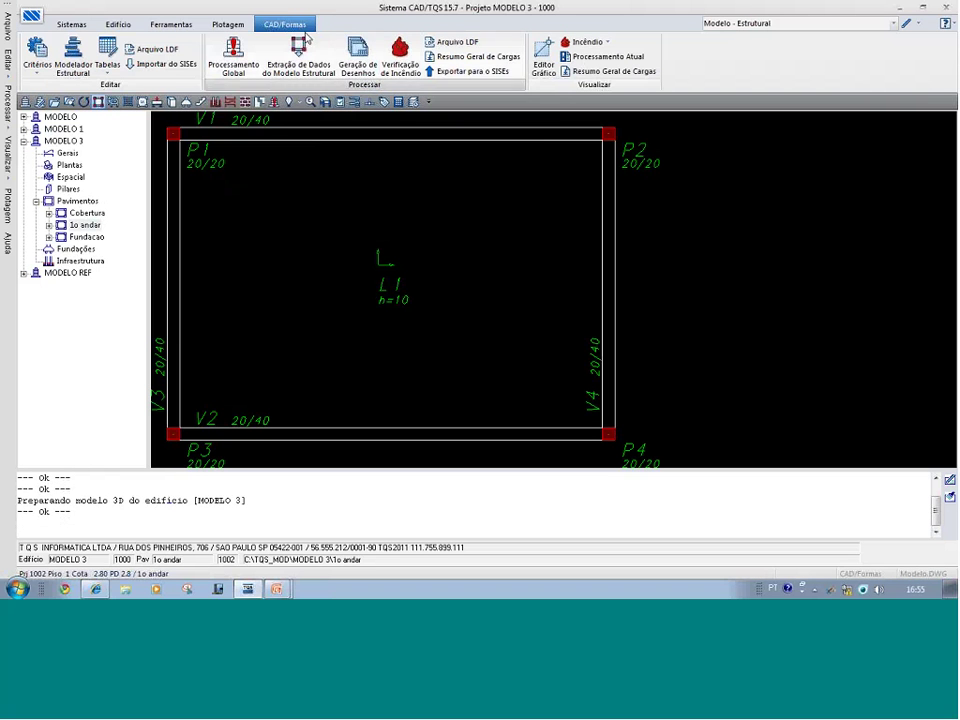
# - Generate only the Cortes do edifício drawings for MODELO 3
pyautogui.click(352, 64)
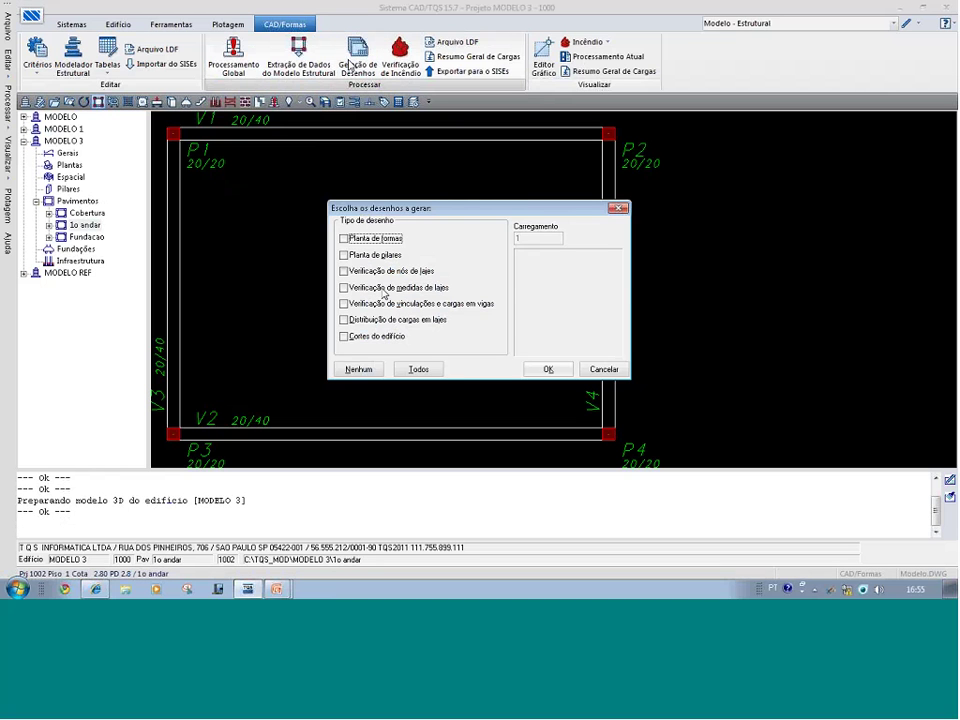
pyautogui.click(344, 337)
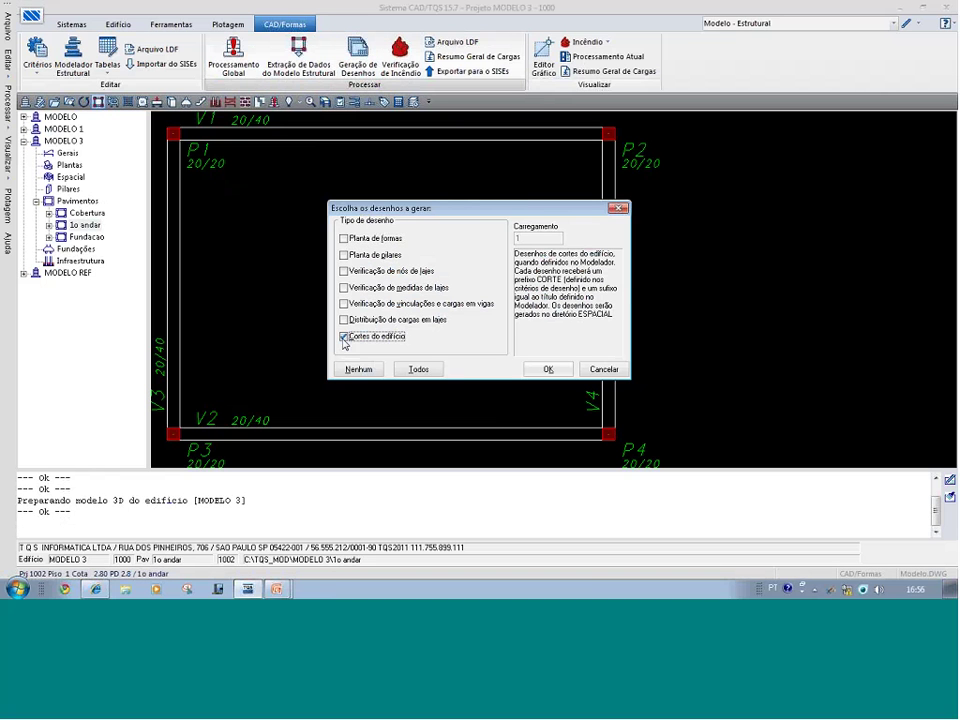
pyautogui.click(547, 369)
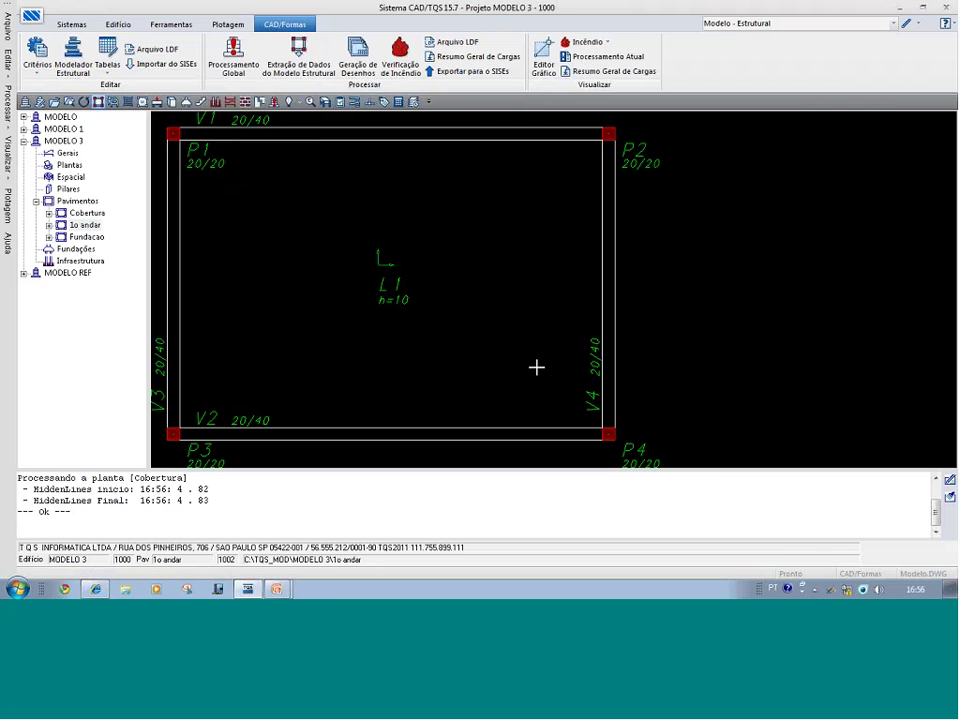
# - Display the CORTEA building section drawing from MODELO 3's Espacial folder
pyautogui.click(70, 176)
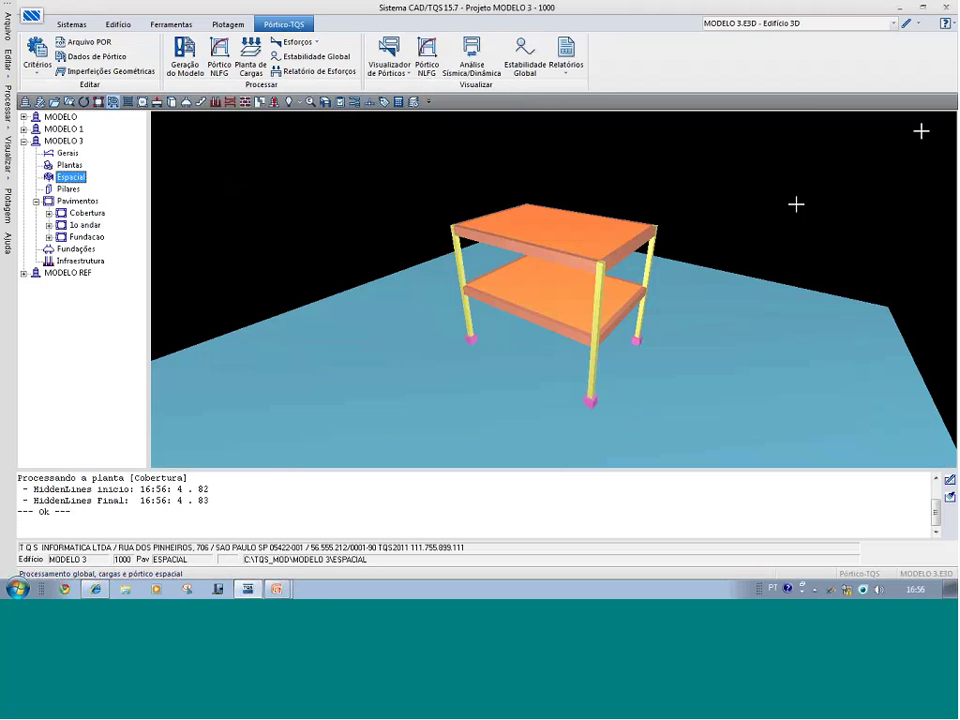
pyautogui.click(860, 22)
pyautogui.click(748, 55)
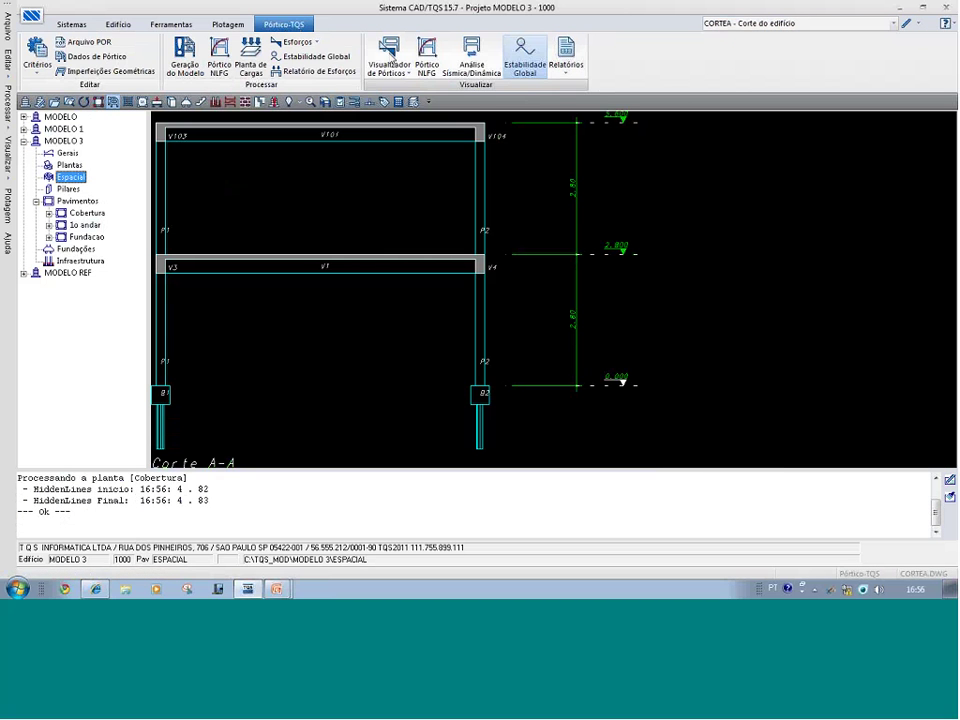
# - Open the 1o andar plan in the structural modeler, list its beams through the element renumbering, and close the listing and the modeler
pyautogui.click(84, 225)
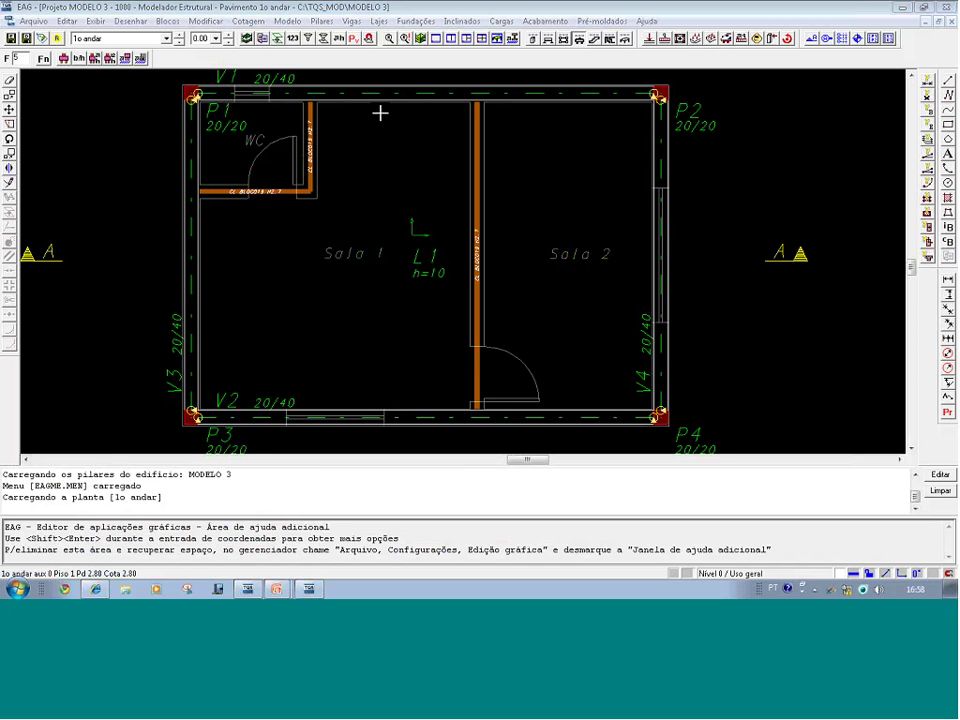
pyautogui.click(293, 39)
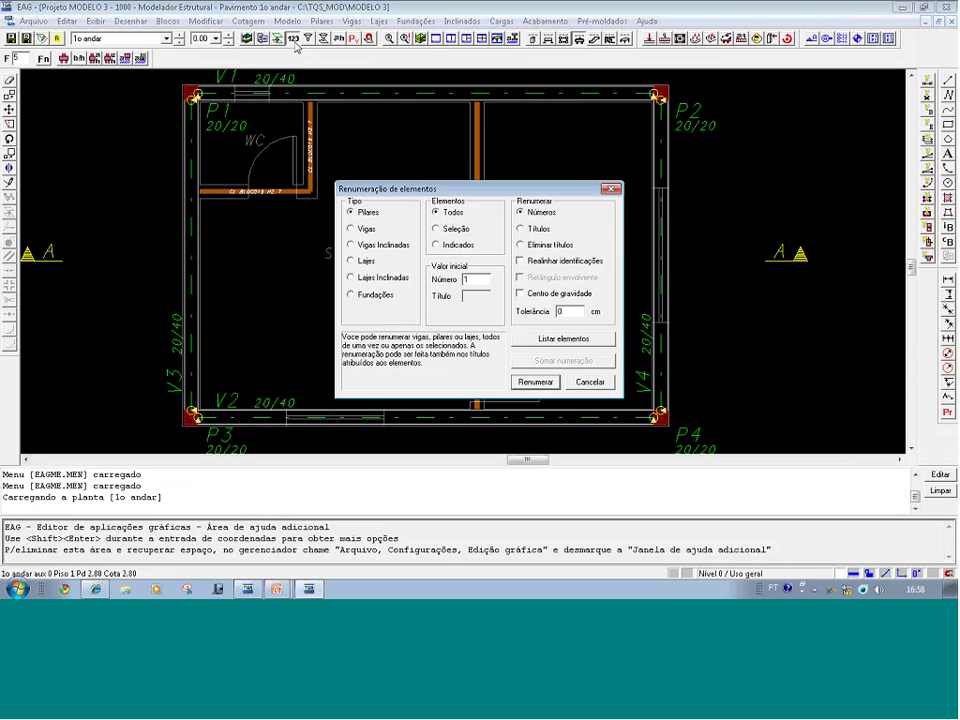
pyautogui.click(351, 229)
pyautogui.click(564, 339)
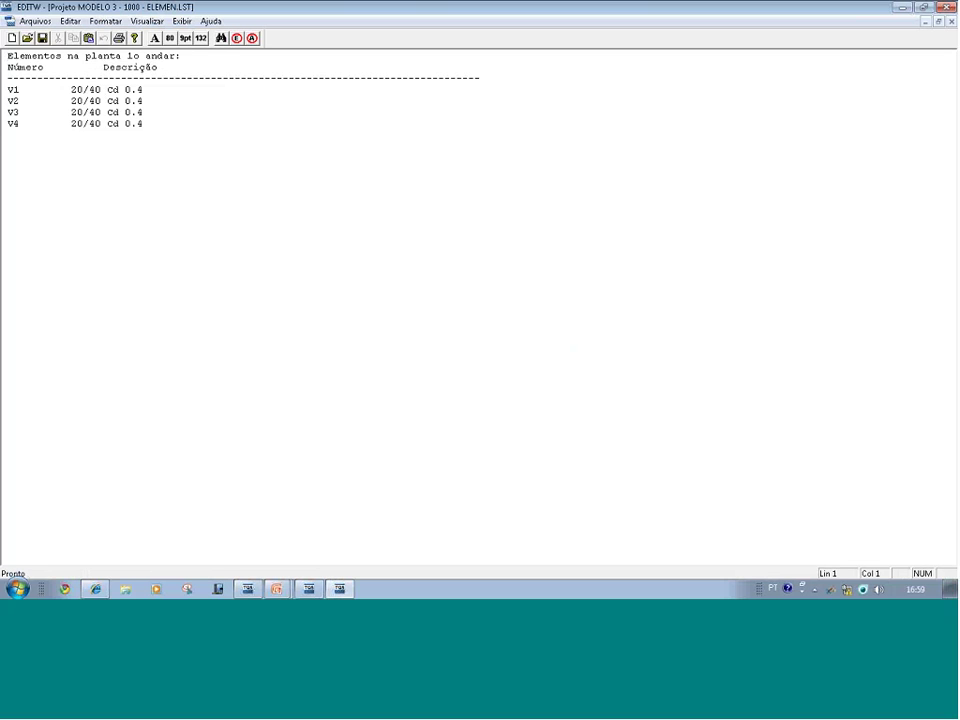
pyautogui.click(144, 123)
pyautogui.moveTo(20, 123); pyautogui.dragTo(210, 122)
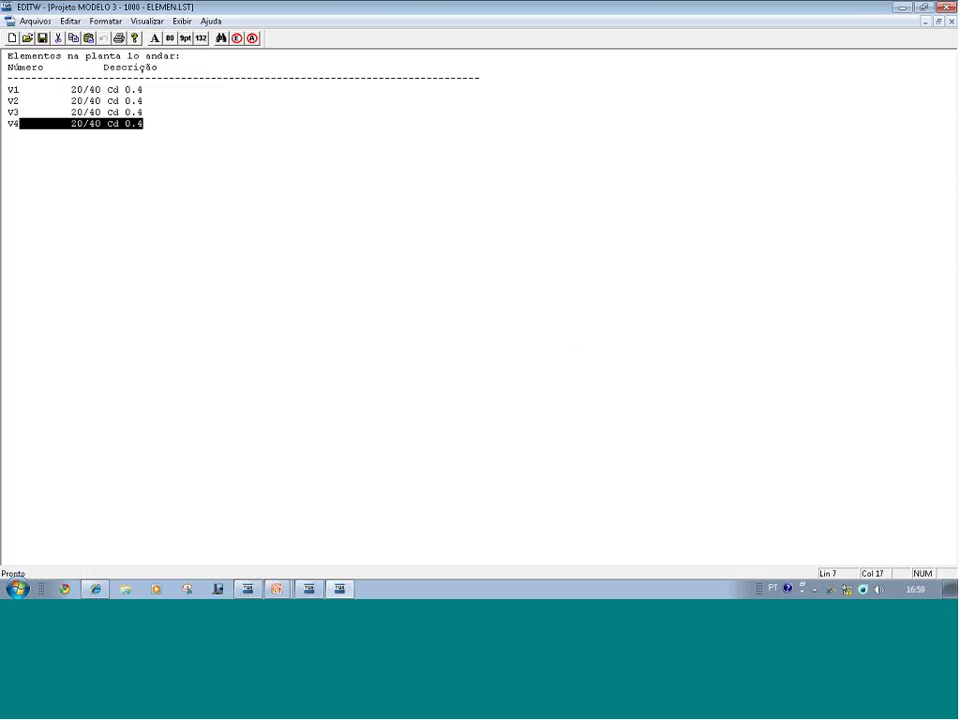
pyautogui.click(946, 8)
pyautogui.click(948, 8)
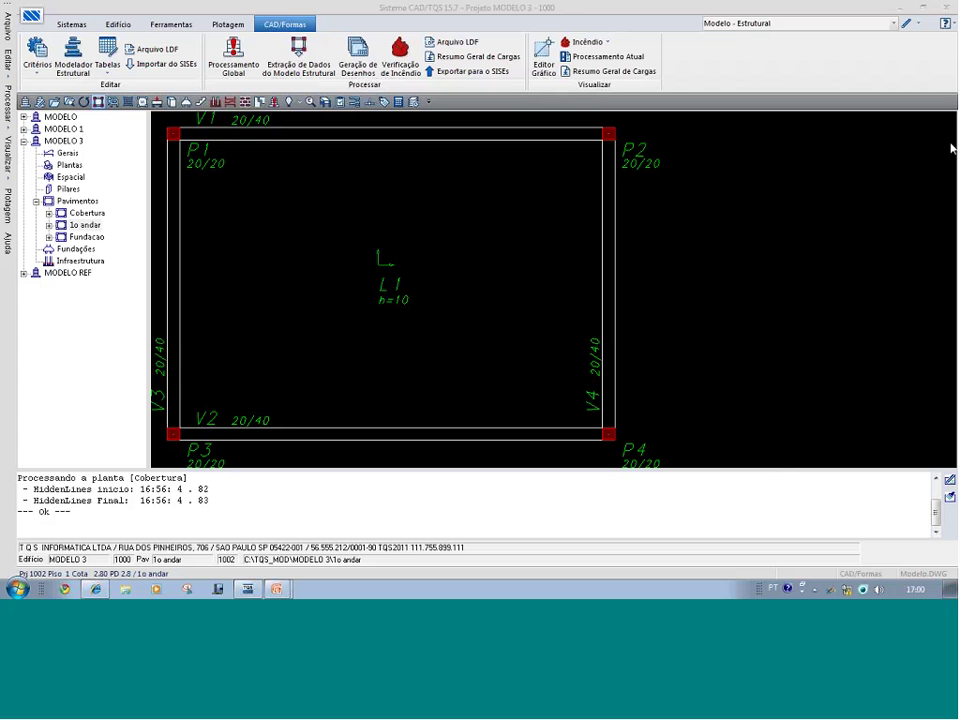
# - Reopen the structural modeler for MODELO 3 and switch to the Cobertura floor
pyautogui.click(905, 22)
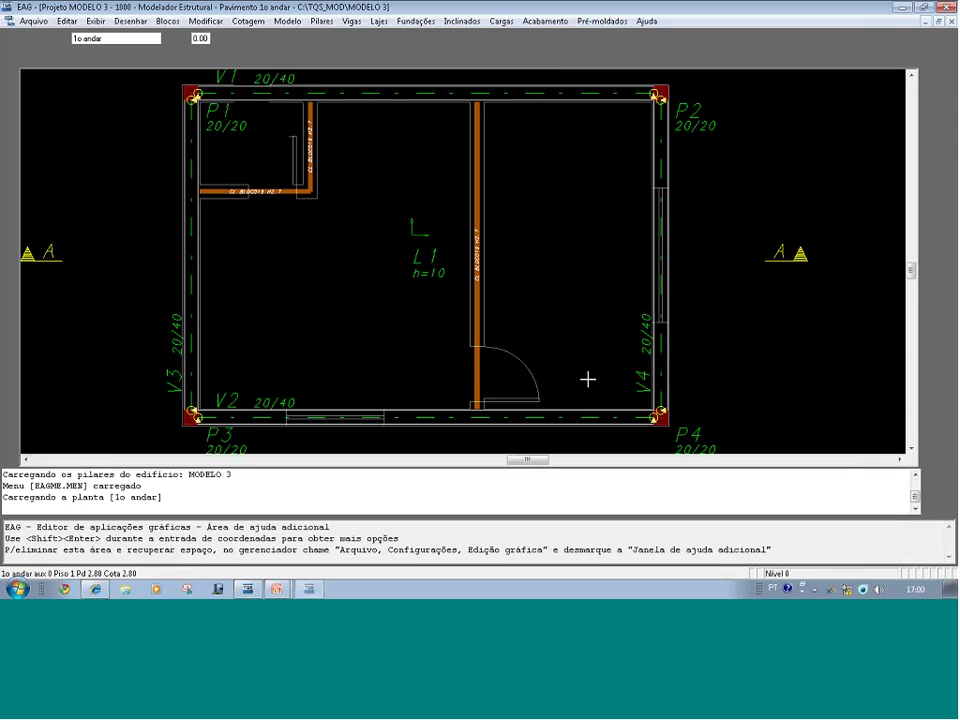
pyautogui.click(166, 39)
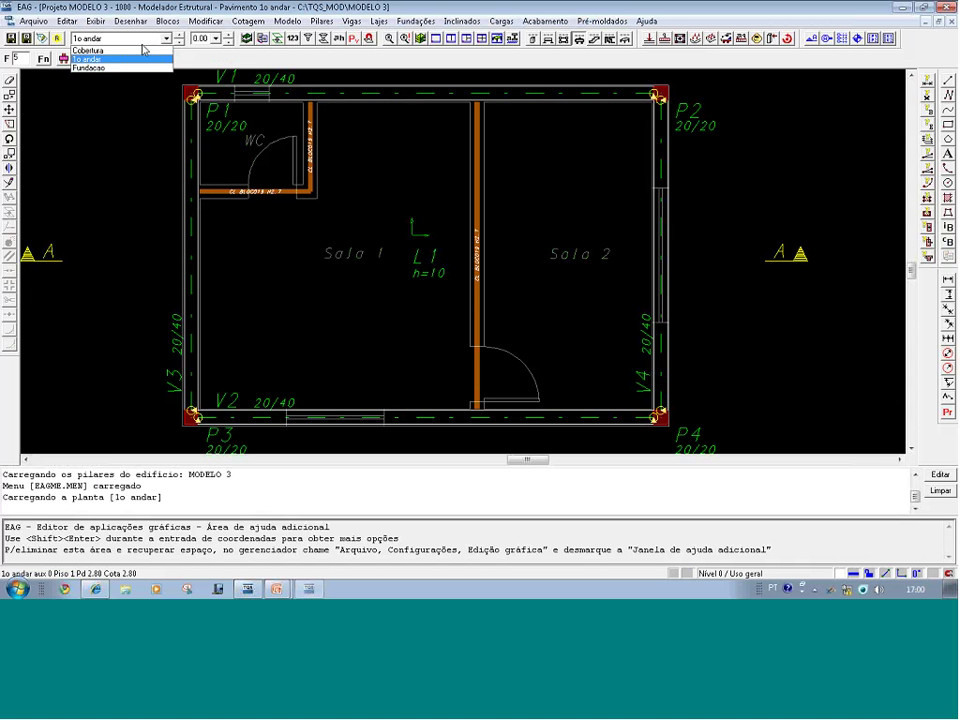
pyautogui.click(100, 47)
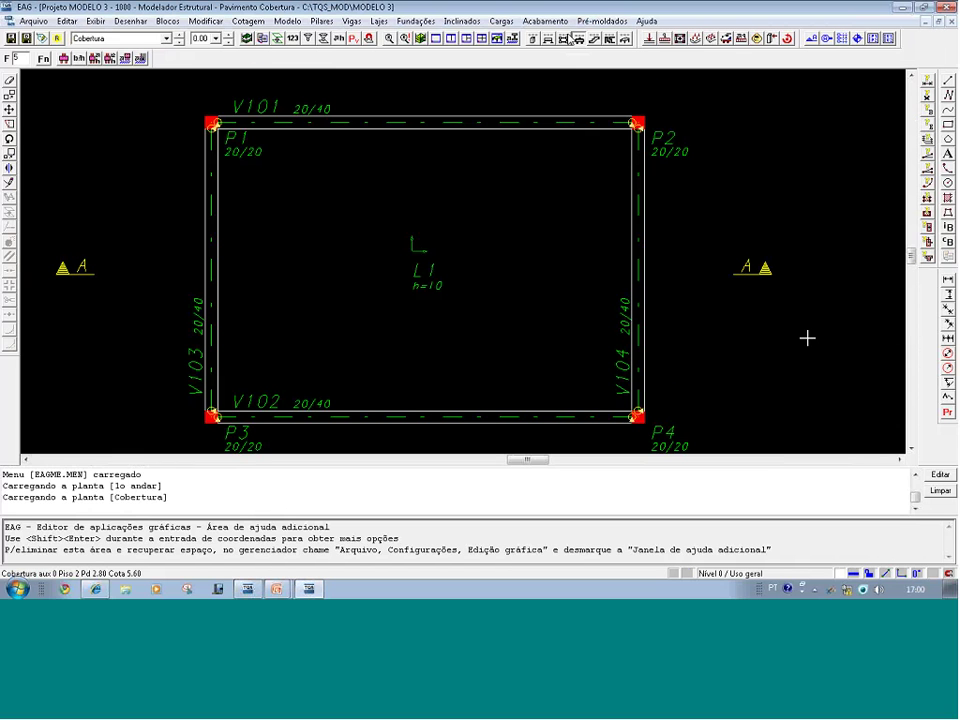
# - Activate the beam tools and make beam V101's data current for new beams
pyautogui.click(557, 66)
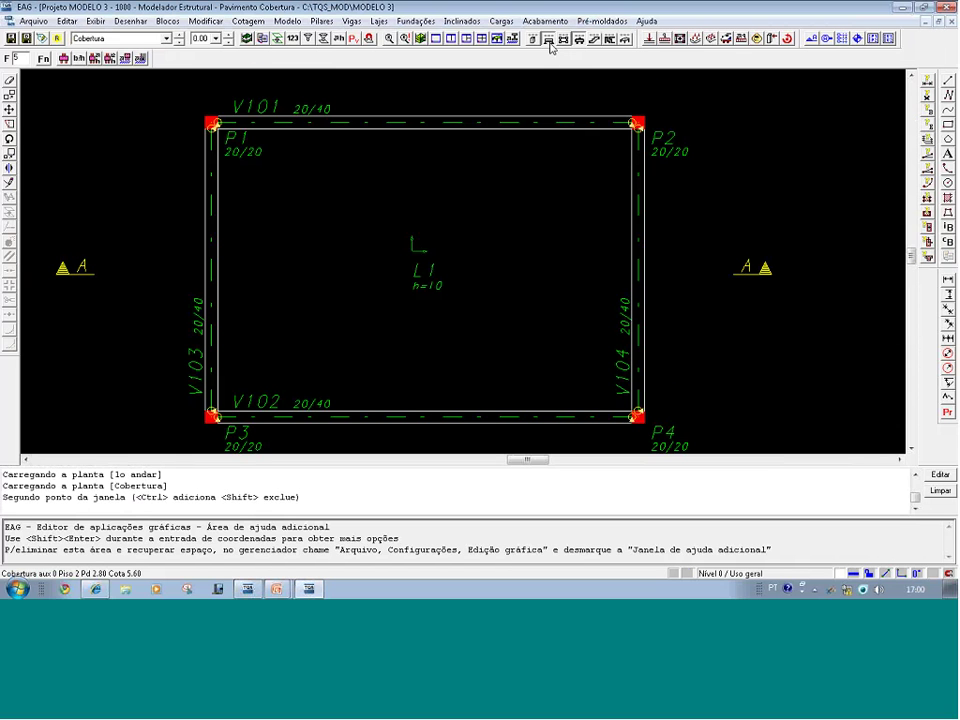
pyautogui.click(548, 39)
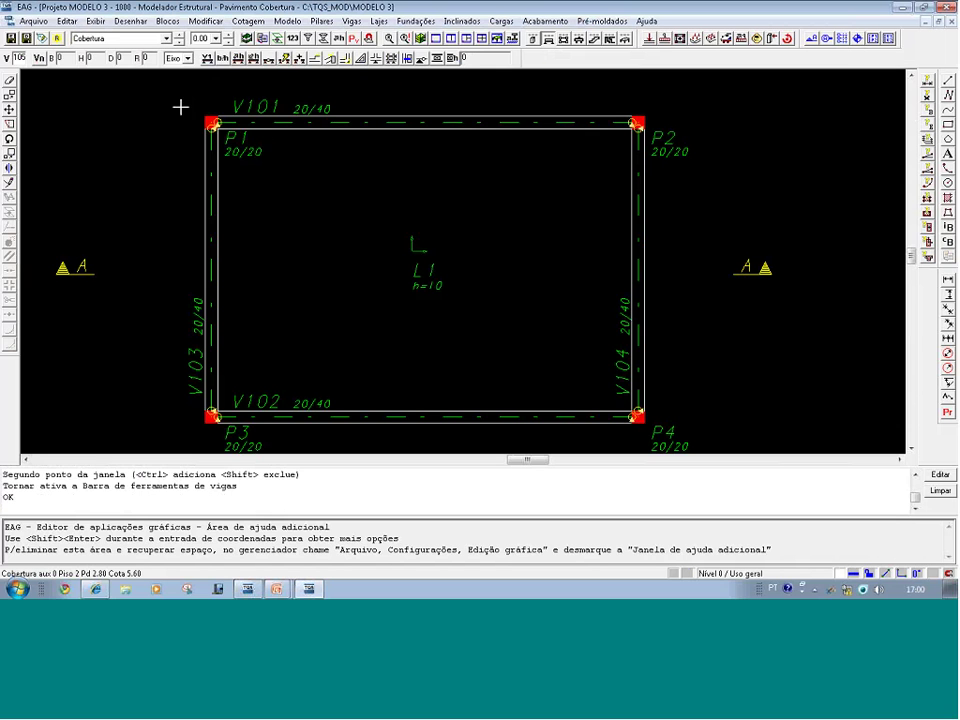
pyautogui.click(239, 59)
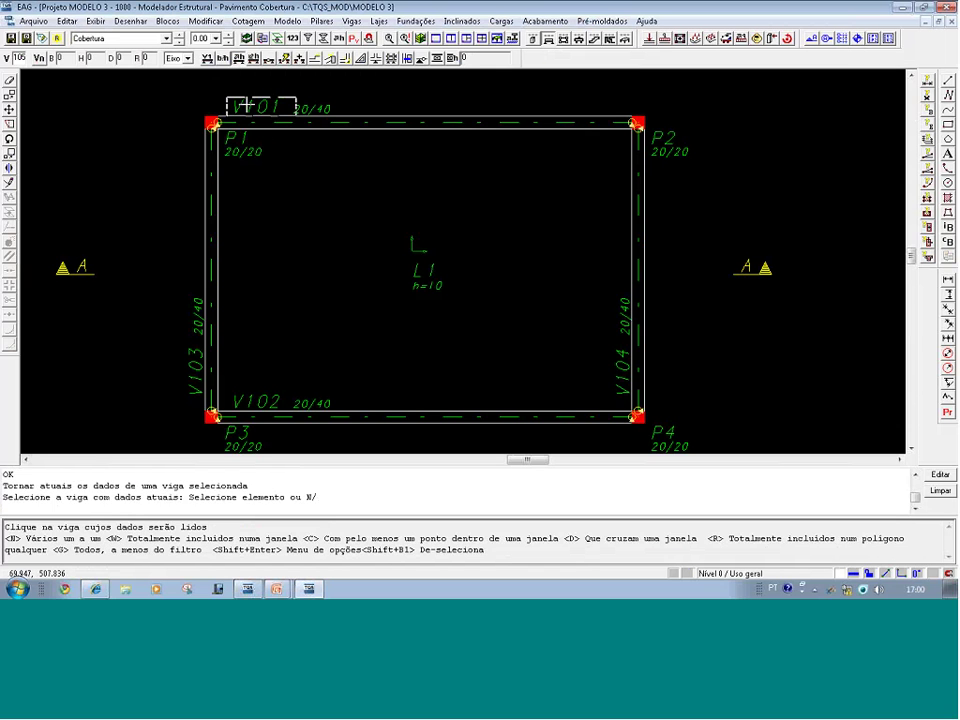
pyautogui.click(245, 106)
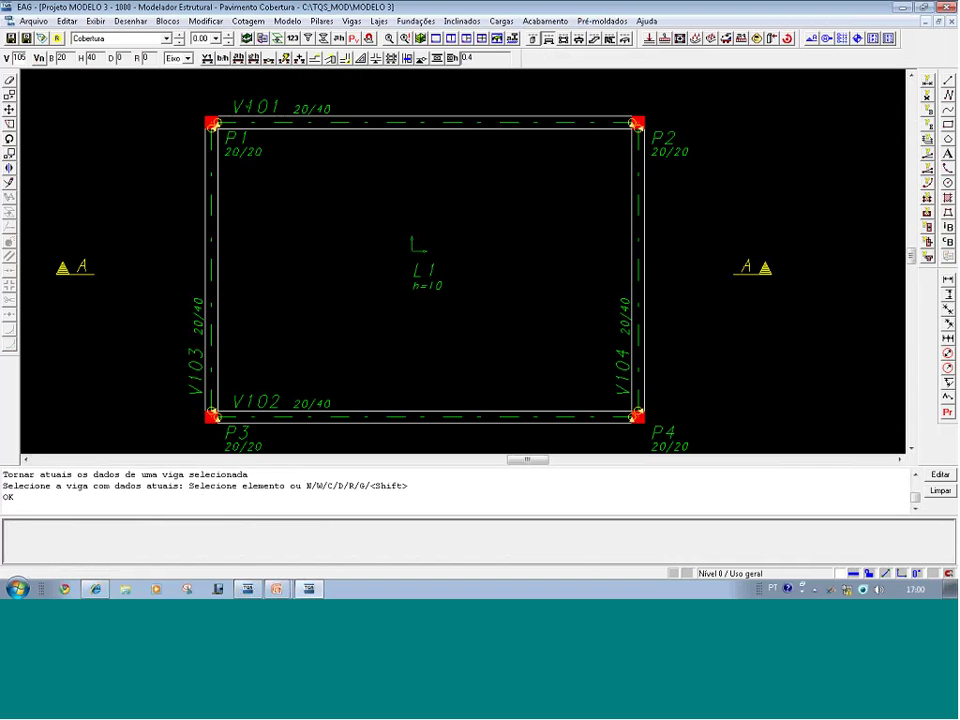
# - Insert a vertical 20/40 beam about 470 cm long from the midpoint of V102 up to V101 in orthogonal mode
pyautogui.click(207, 59)
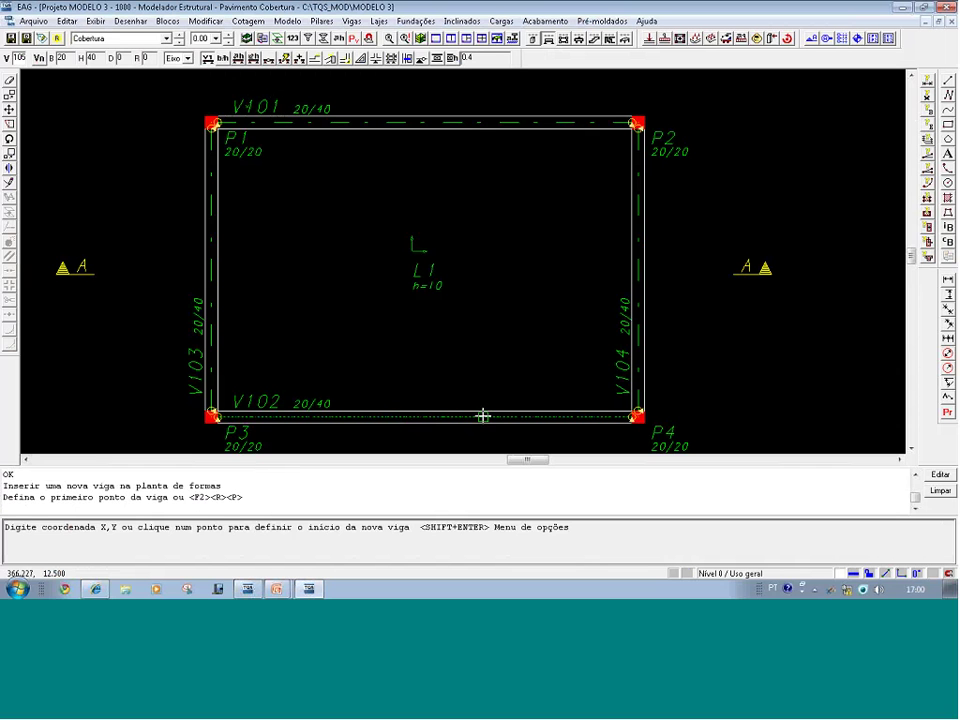
pyautogui.click(421, 415)
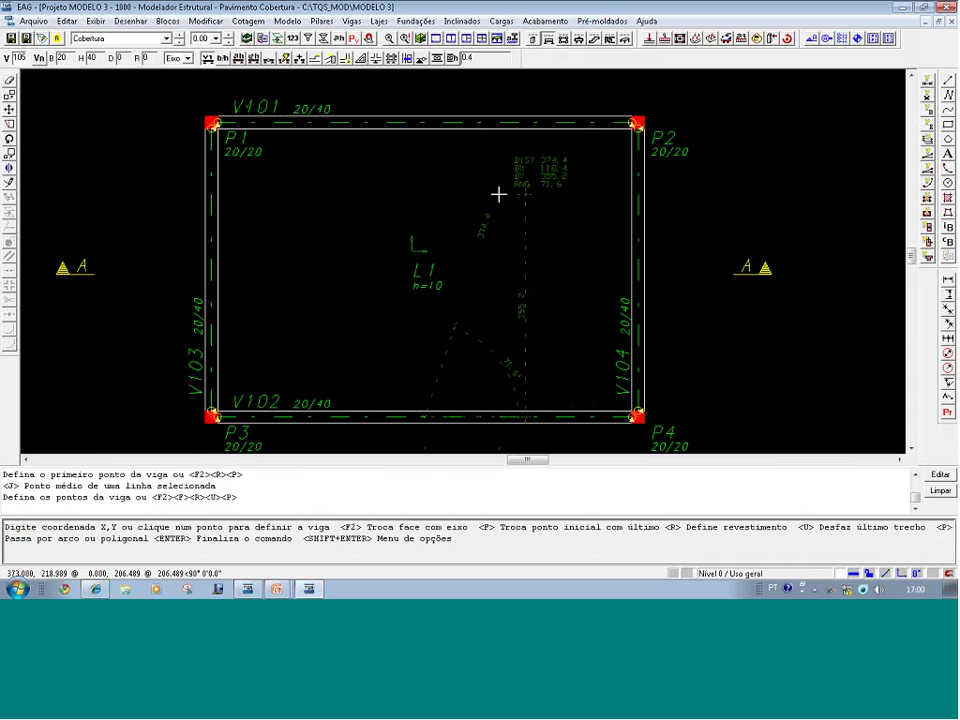
pyautogui.press('F8')
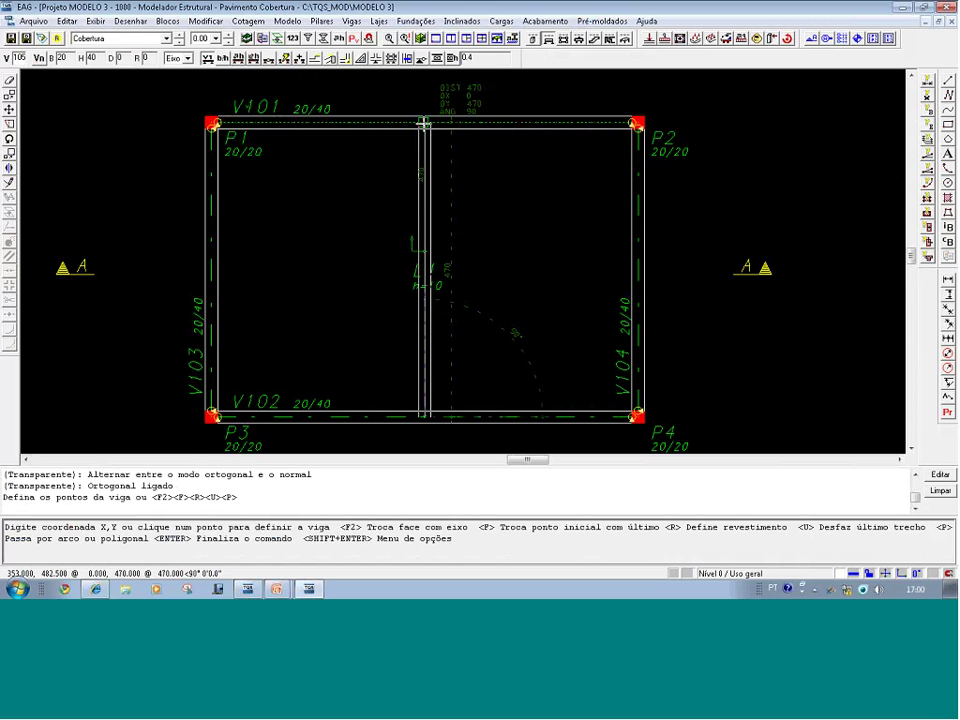
pyautogui.click(424, 122)
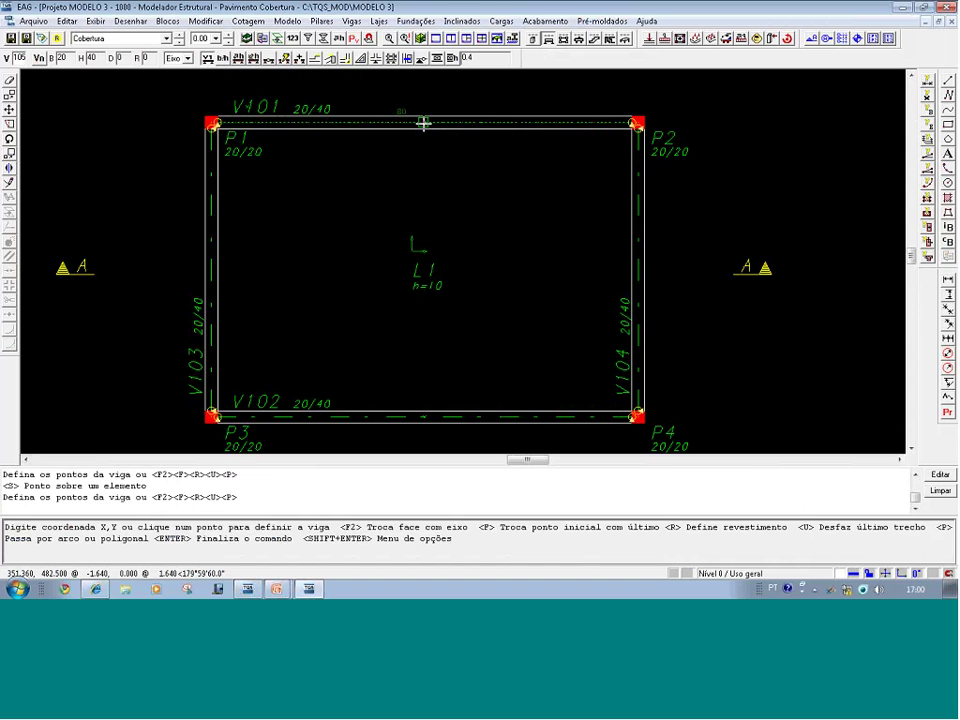
pyautogui.press('Return')
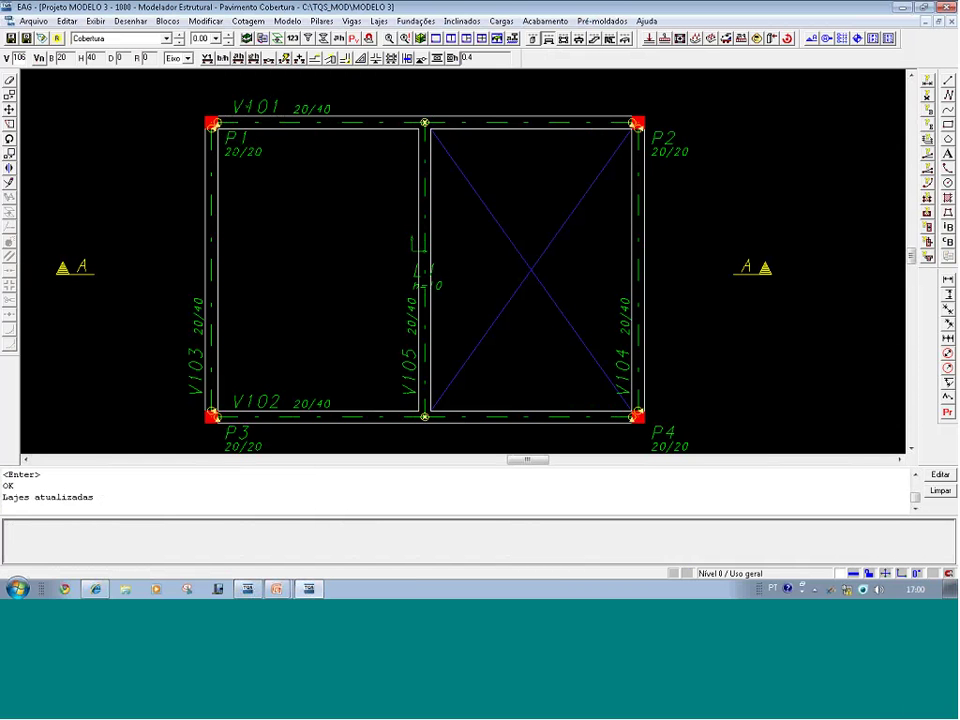
# - Define the undefined crossings of V105 so that V101 receives the load at one end and V102 at the other
pyautogui.click(454, 436)
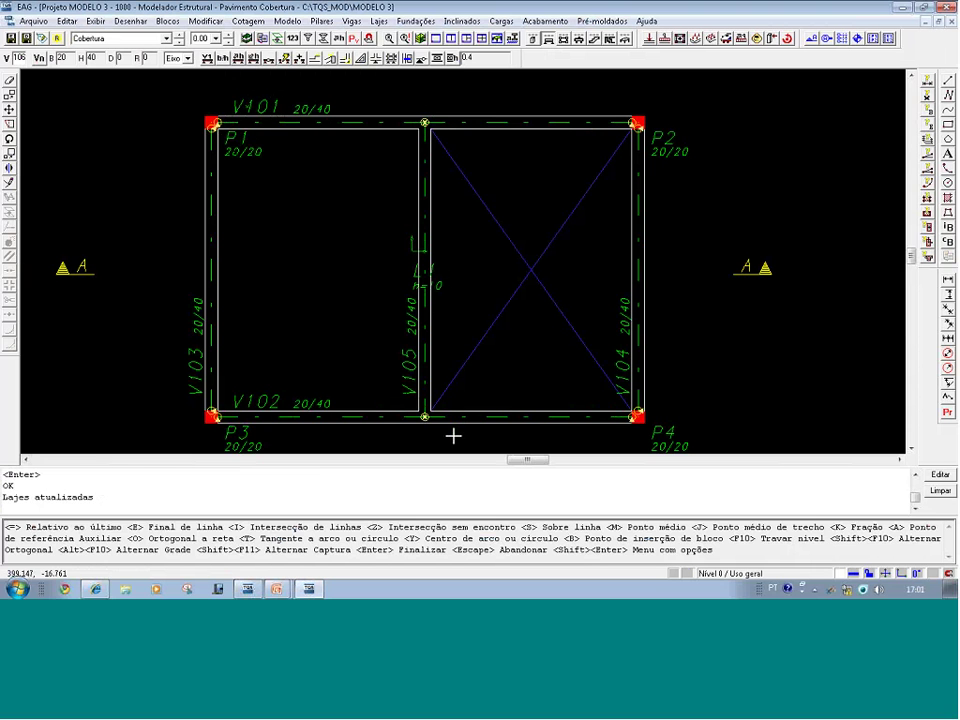
pyautogui.click(365, 375)
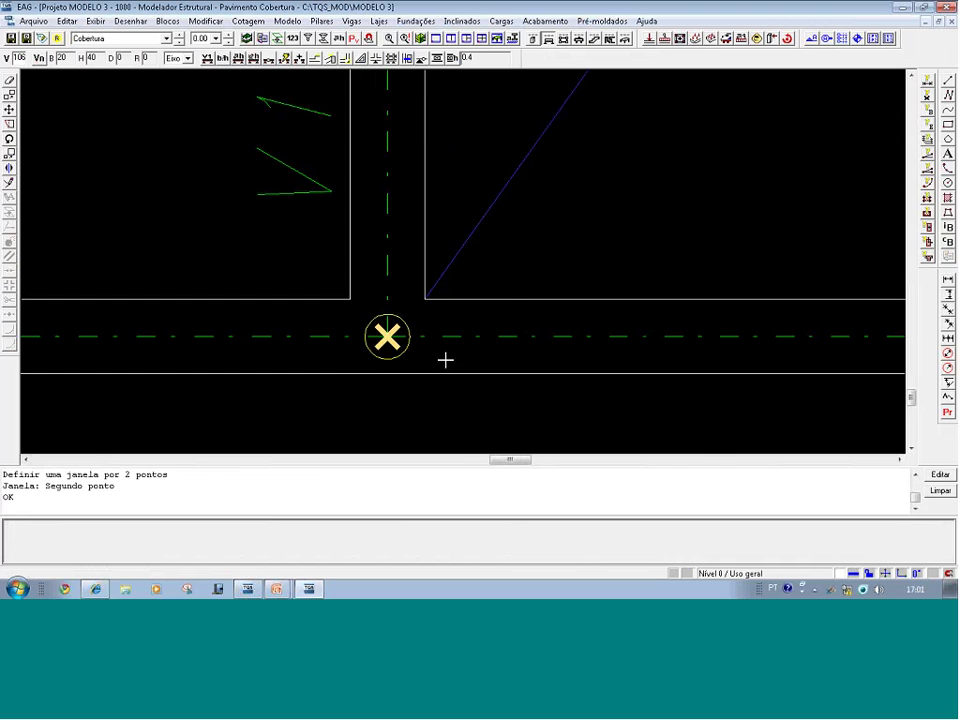
pyautogui.press('F8')
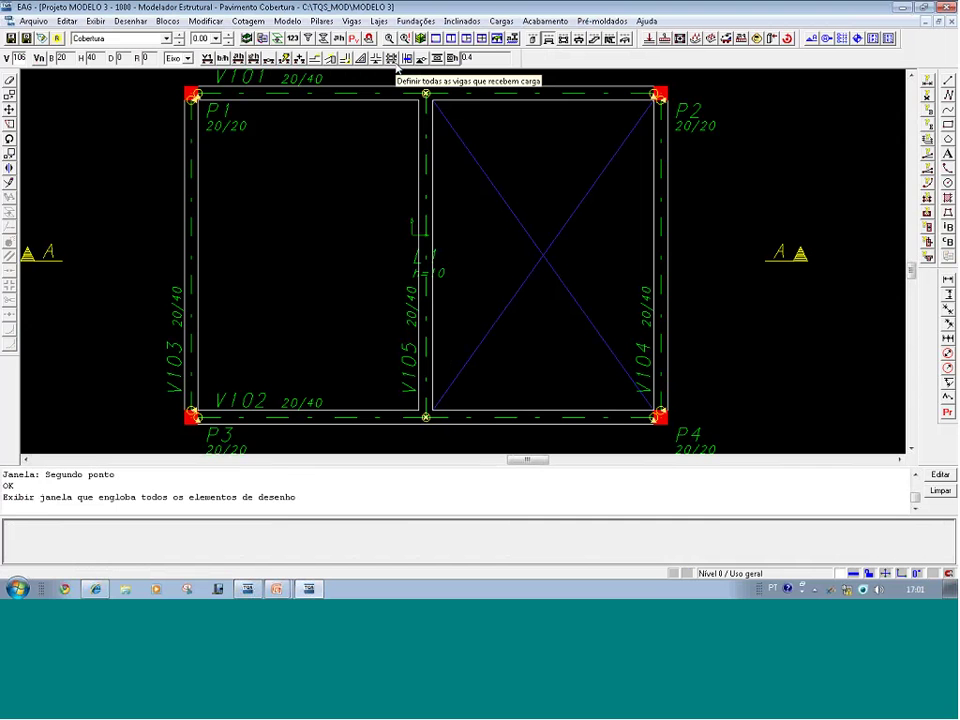
pyautogui.click(391, 58)
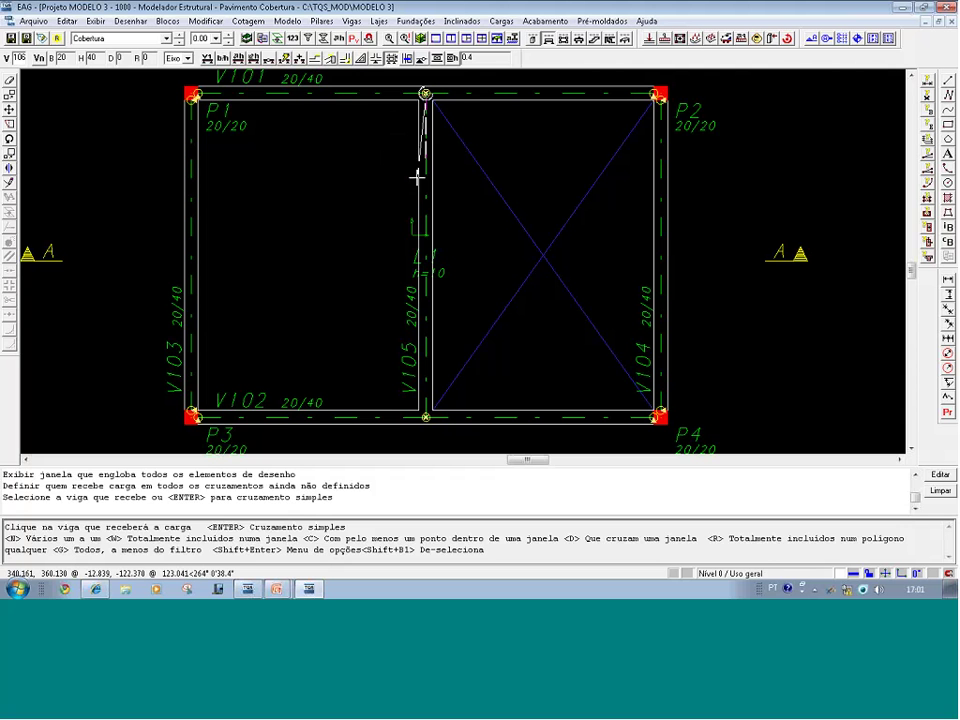
pyautogui.click(266, 98)
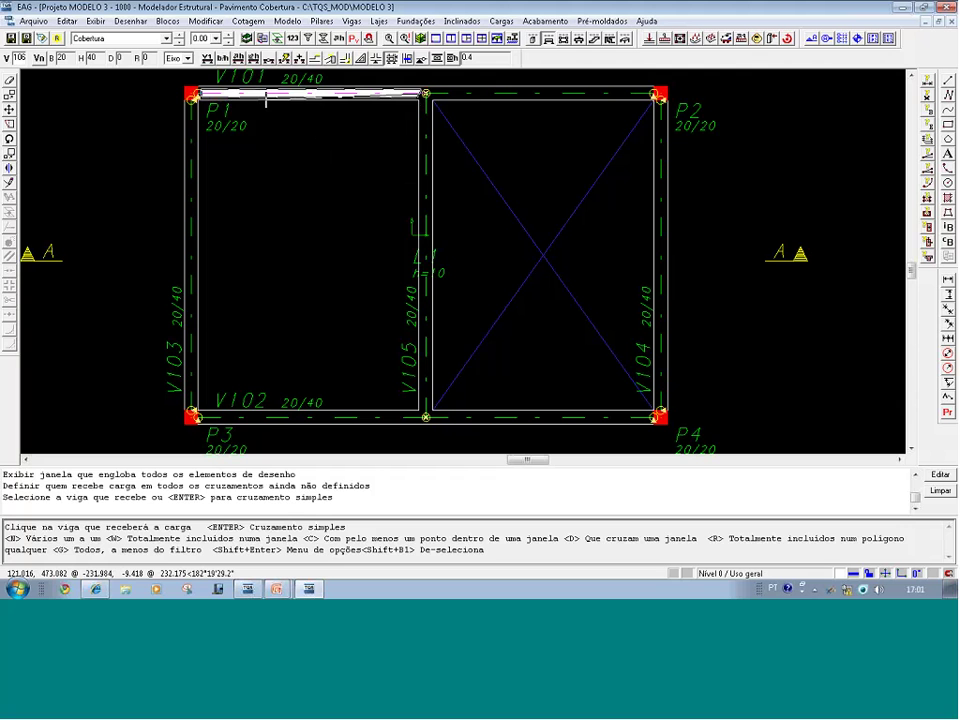
pyautogui.click(266, 98)
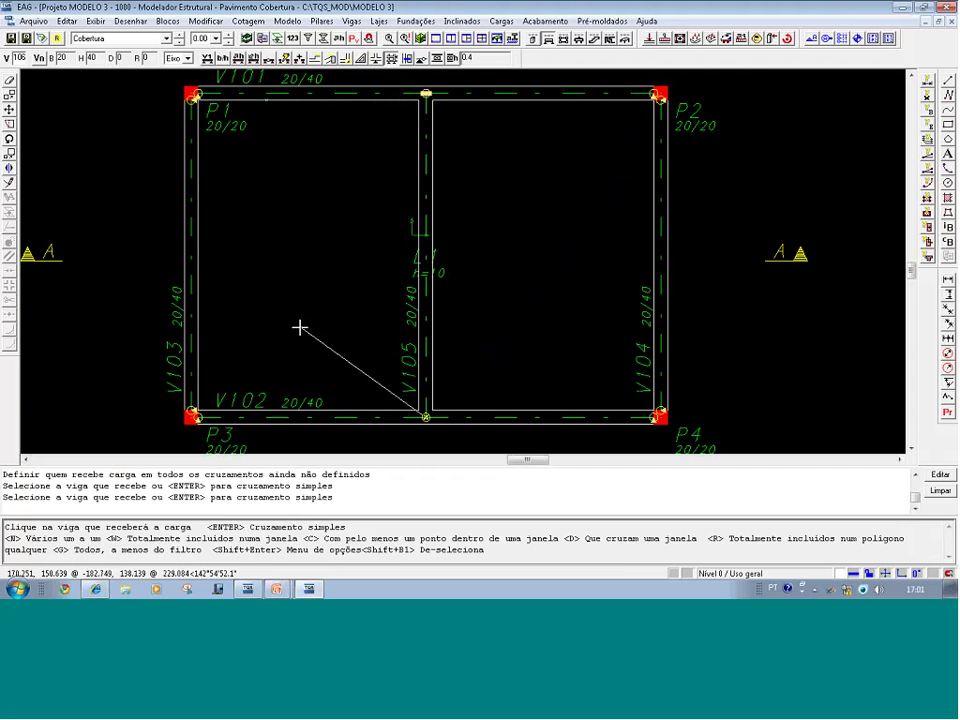
pyautogui.click(262, 396)
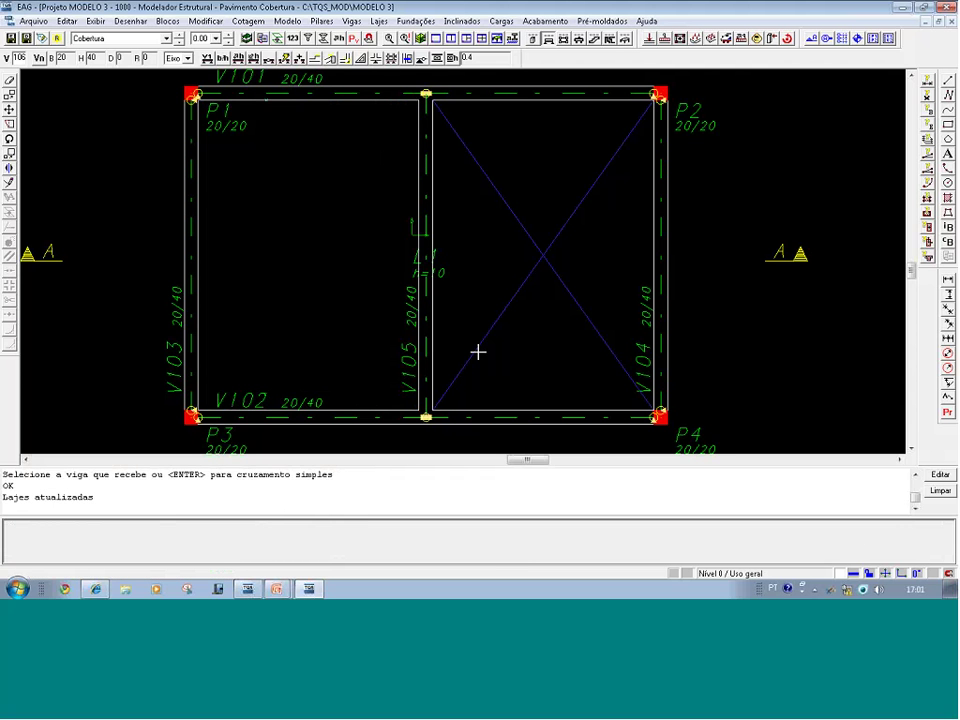
# - Move the slab L1 label off beam V105 into the middle of the bay between V103 and V105
pyautogui.press('F8')
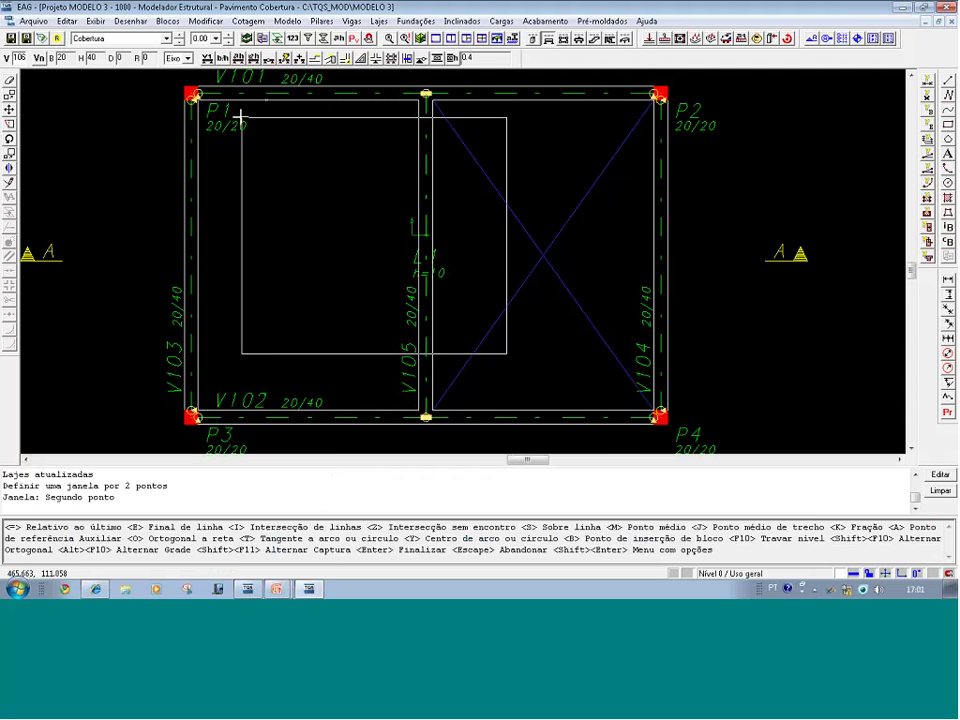
pyautogui.click(241, 118)
pyautogui.click(307, 310)
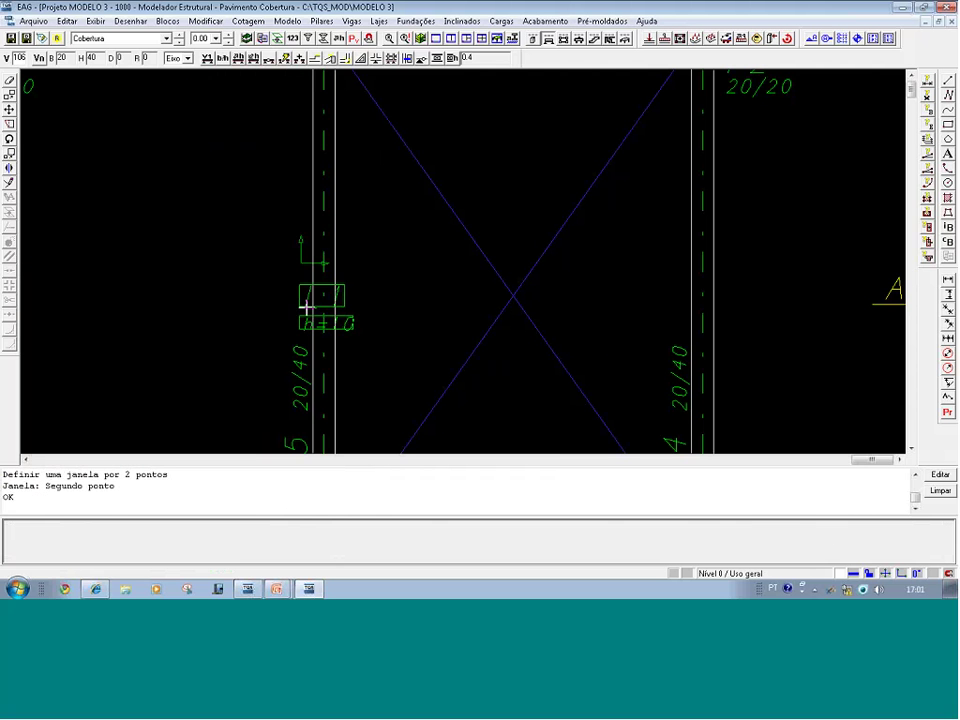
pyautogui.click(289, 313)
pyautogui.click(152, 287)
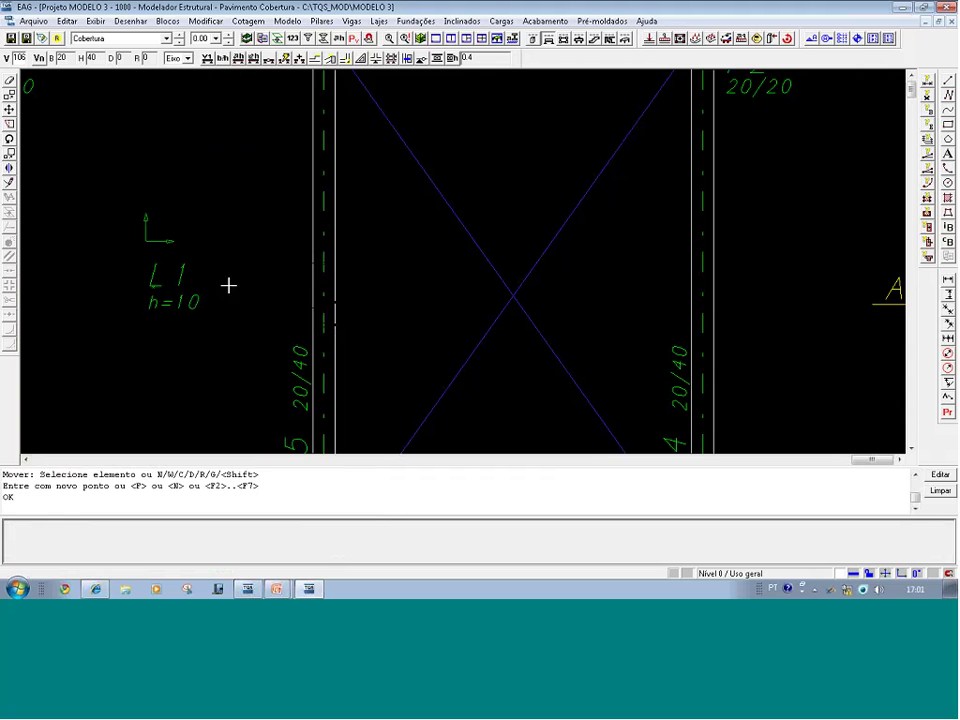
pyautogui.scroll(-3, 470, 301)
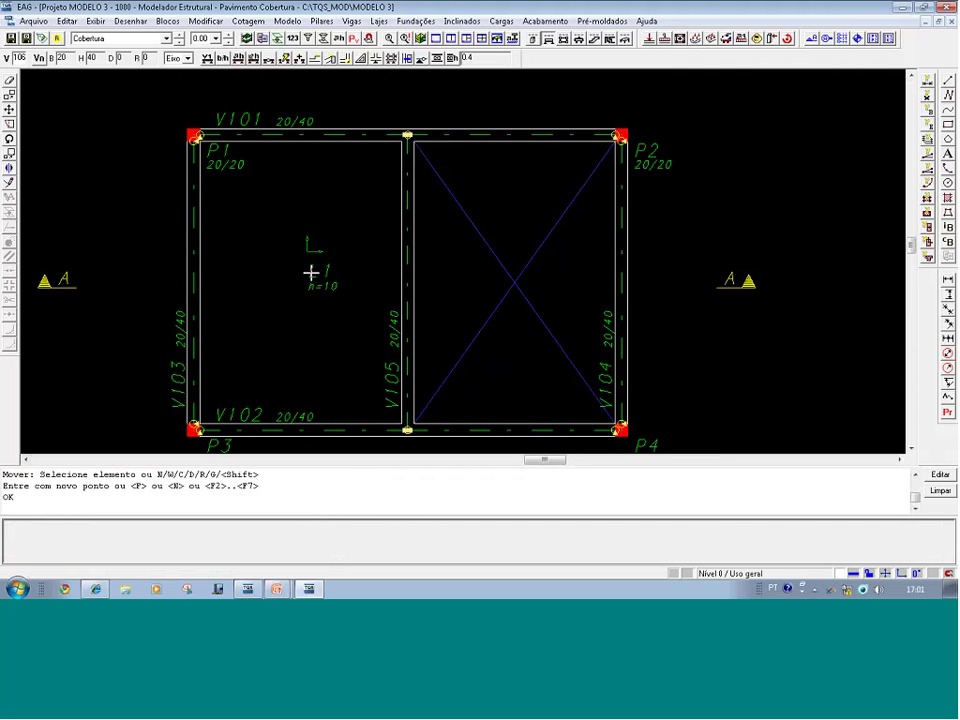
# - Copy slab L1 into the empty bay between V105 and V104
pyautogui.hotkey('ctrl', 'c')
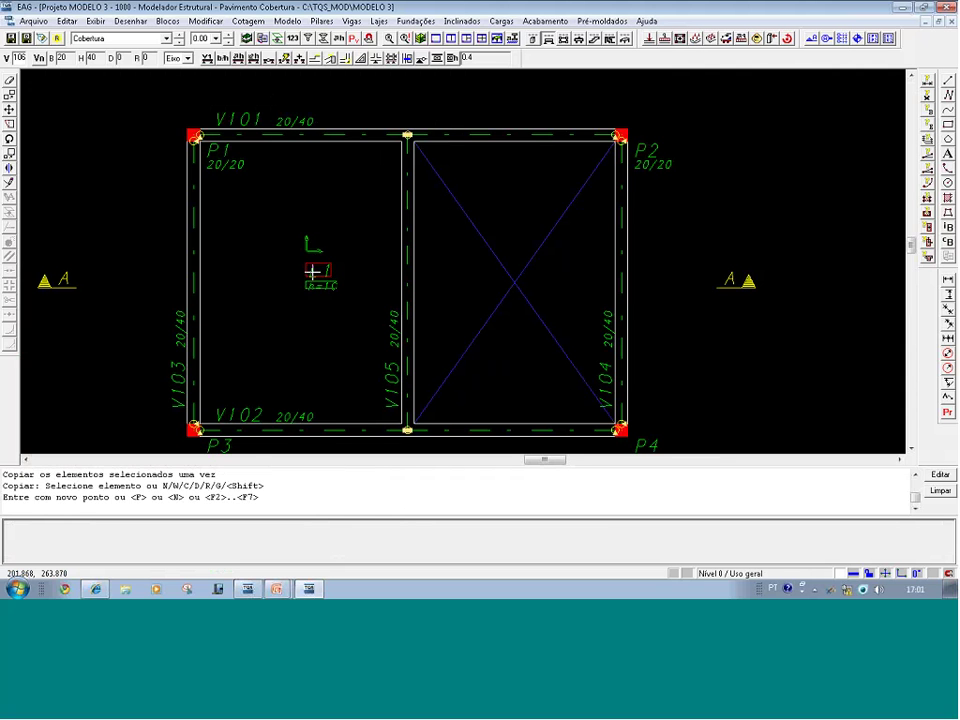
pyautogui.click(311, 272)
pyautogui.click(510, 278)
pyautogui.press('Escape')
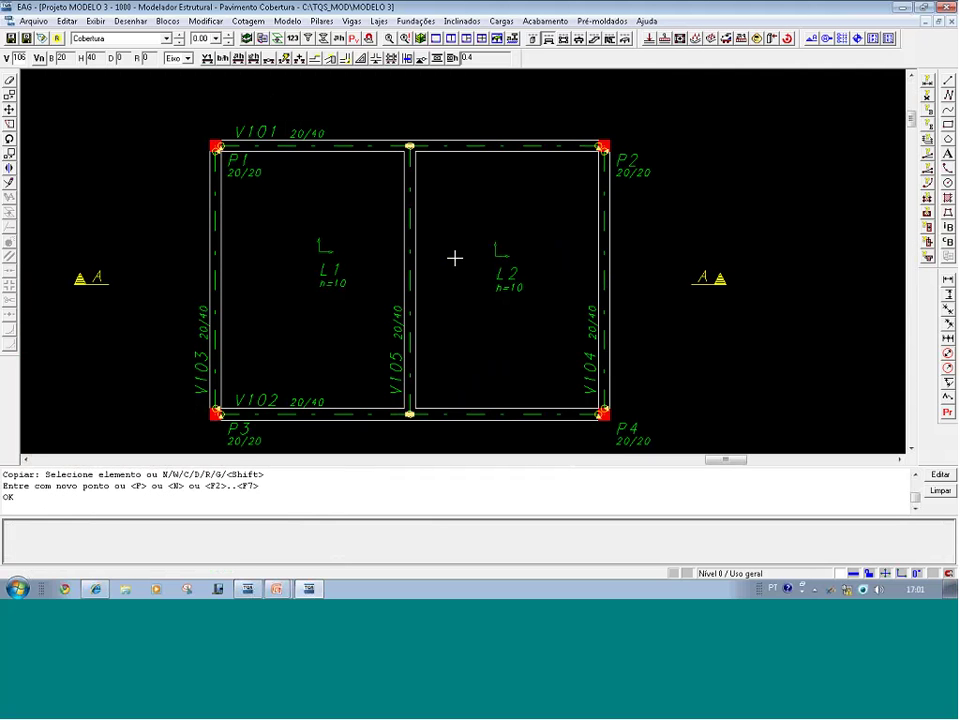
# - Close the structural modeler without saving MODELO 3's changes and reopen it on the Cobertura floor
pyautogui.click(947, 7)
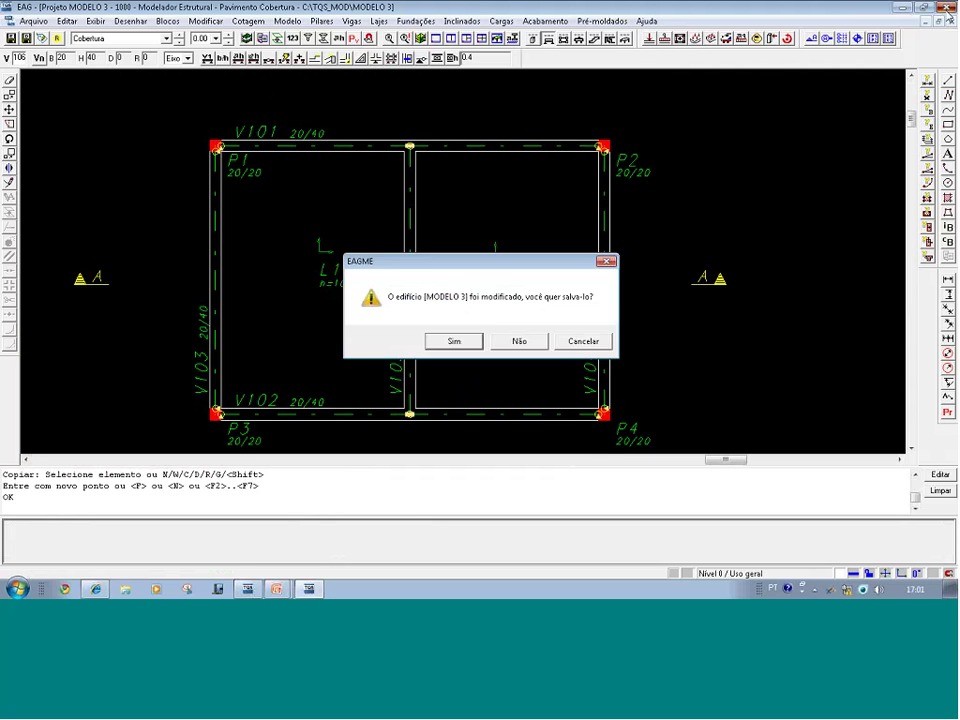
pyautogui.click(528, 345)
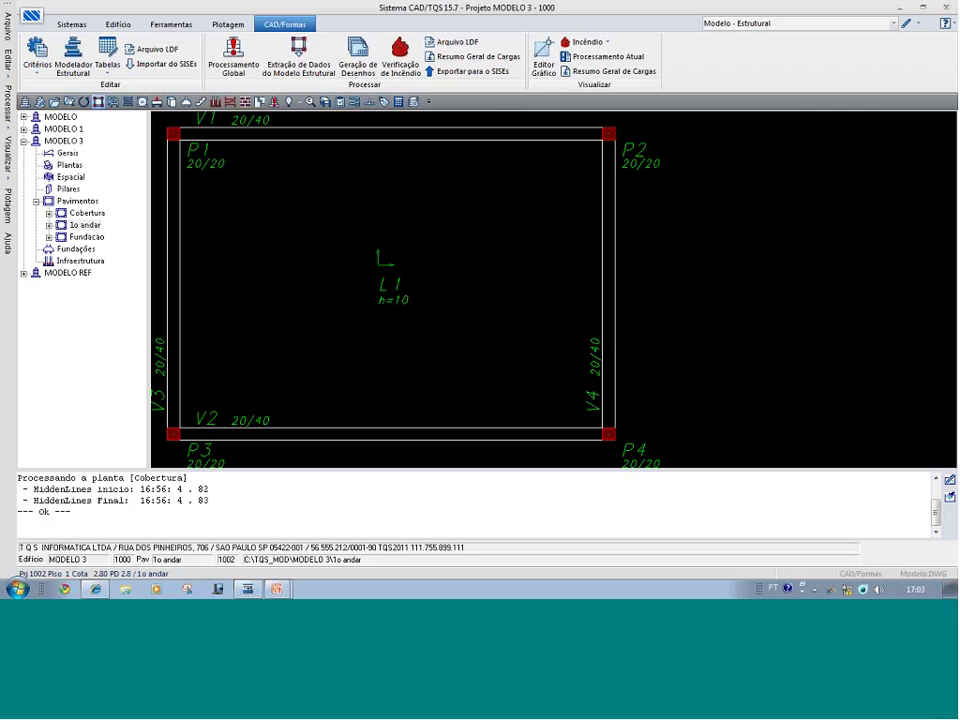
pyautogui.doubleClick(666, 128)
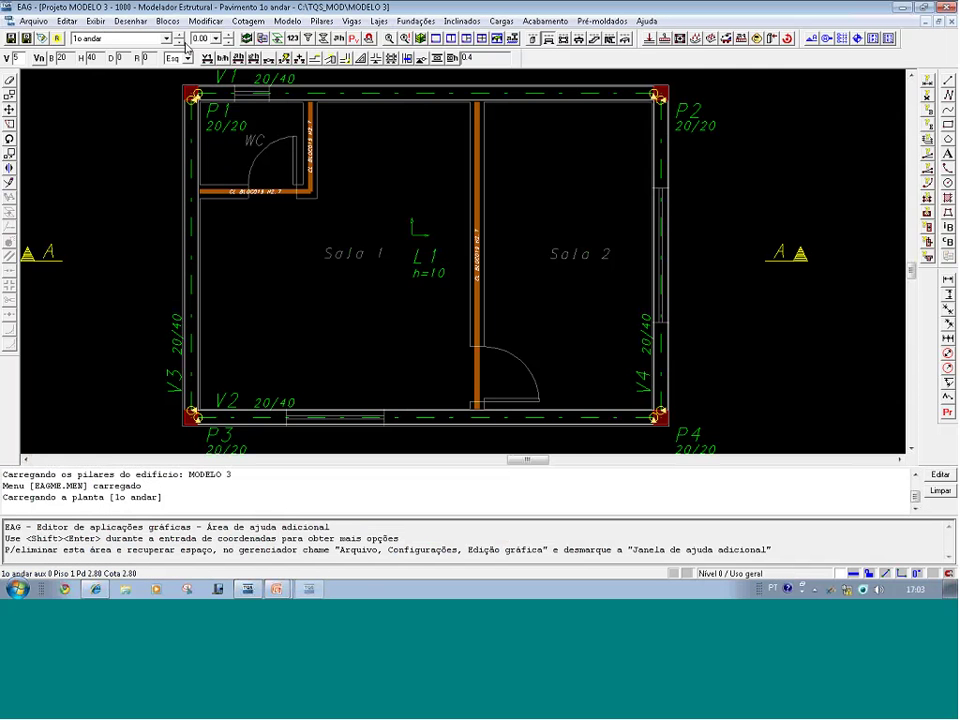
pyautogui.click(180, 42)
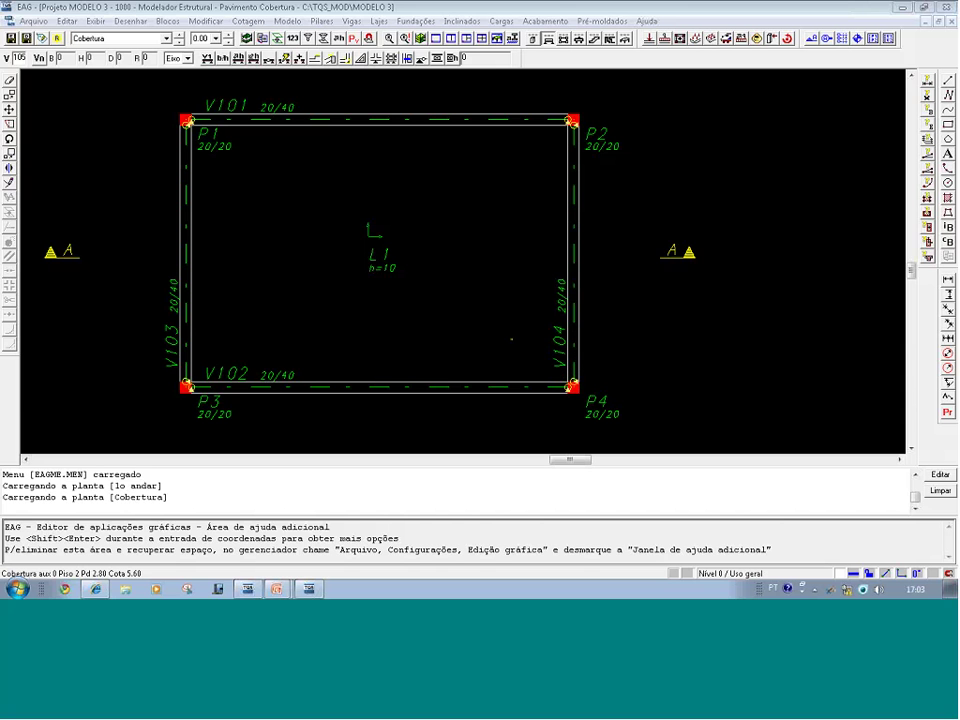
# - Set the drop (Rebaixo DFS) of Cobertura beam V104 to -30 cm in its section data
pyautogui.scroll(-1, 514, 336)
pyautogui.click(572, 343)
pyautogui.scroll(5, 572, 343)
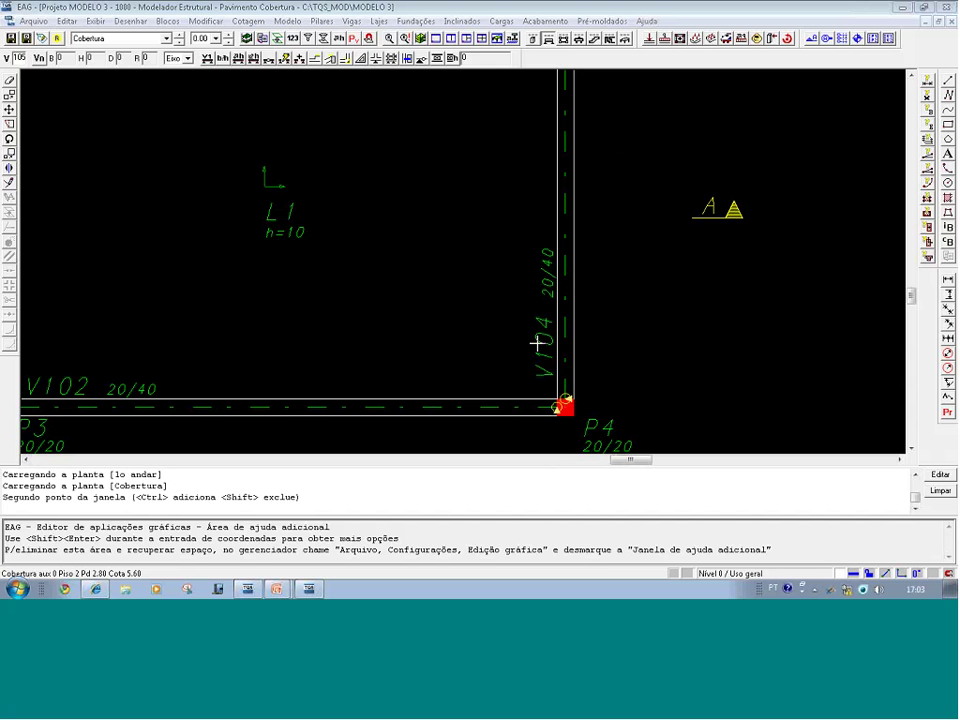
pyautogui.doubleClick(538, 340)
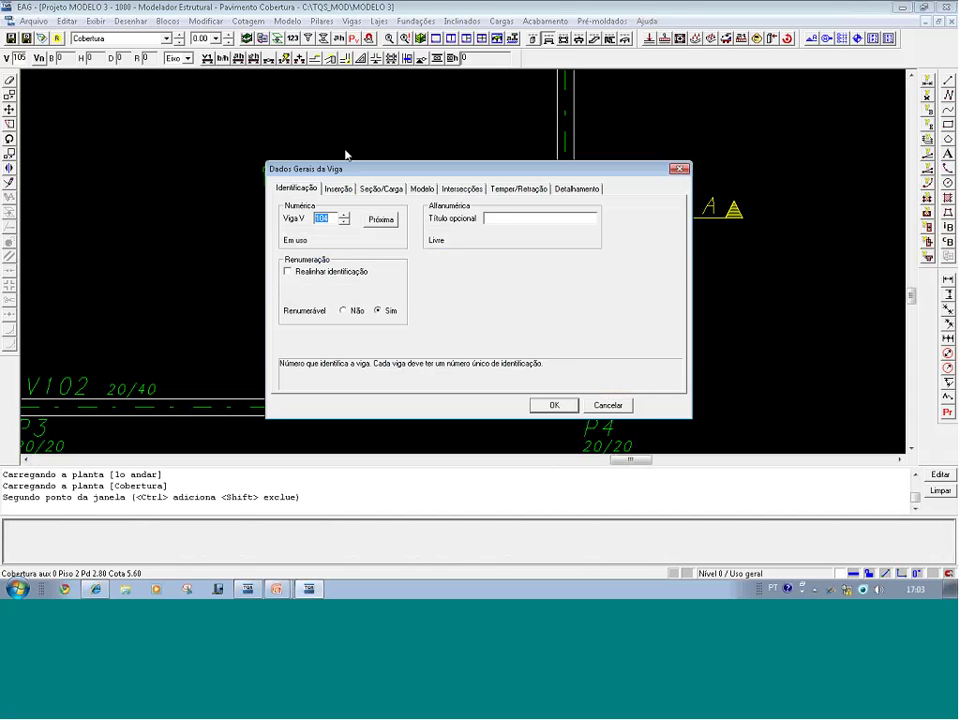
pyautogui.click(383, 189)
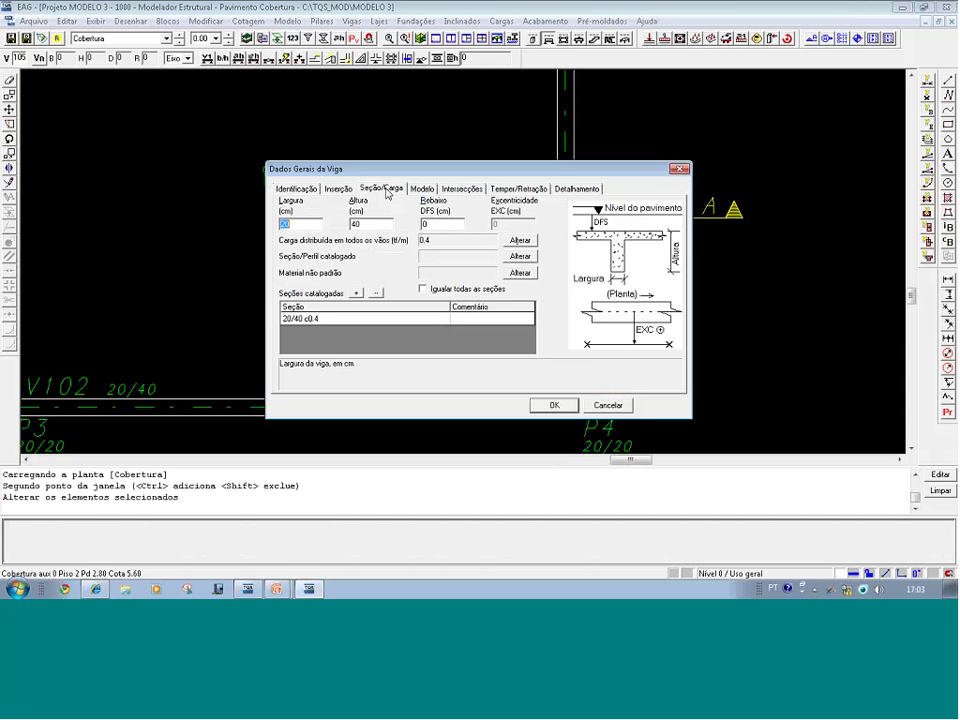
pyautogui.doubleClick(445, 227)
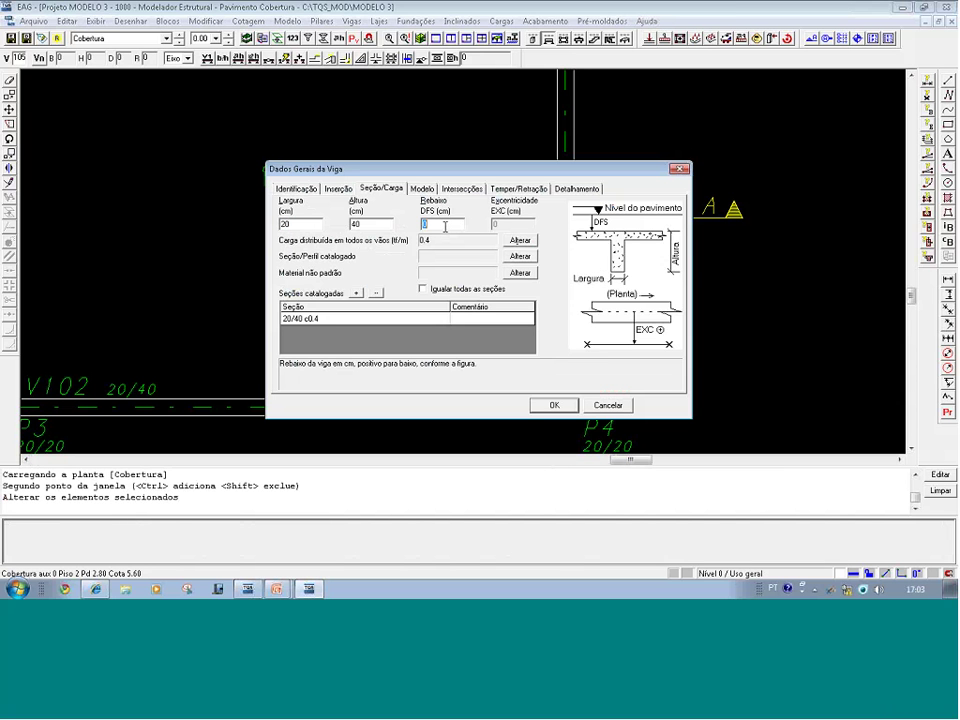
pyautogui.write('-30')
pyautogui.click(554, 405)
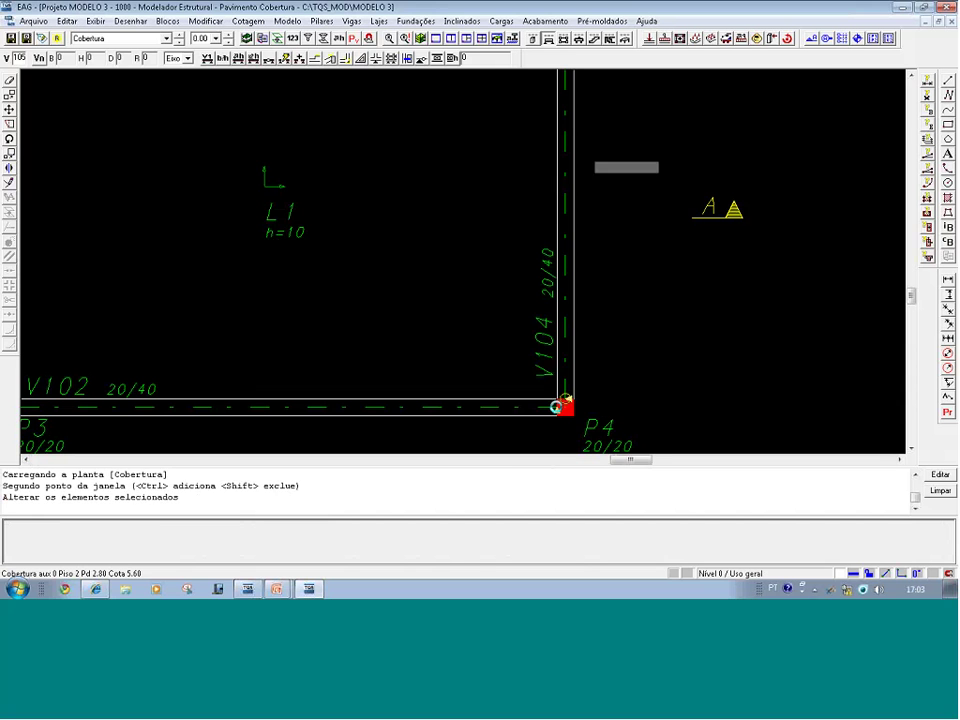
# - Generate the 3D model of the Cobertura floor only, examine beam V104 in the viewer, and close it
pyautogui.click(420, 39)
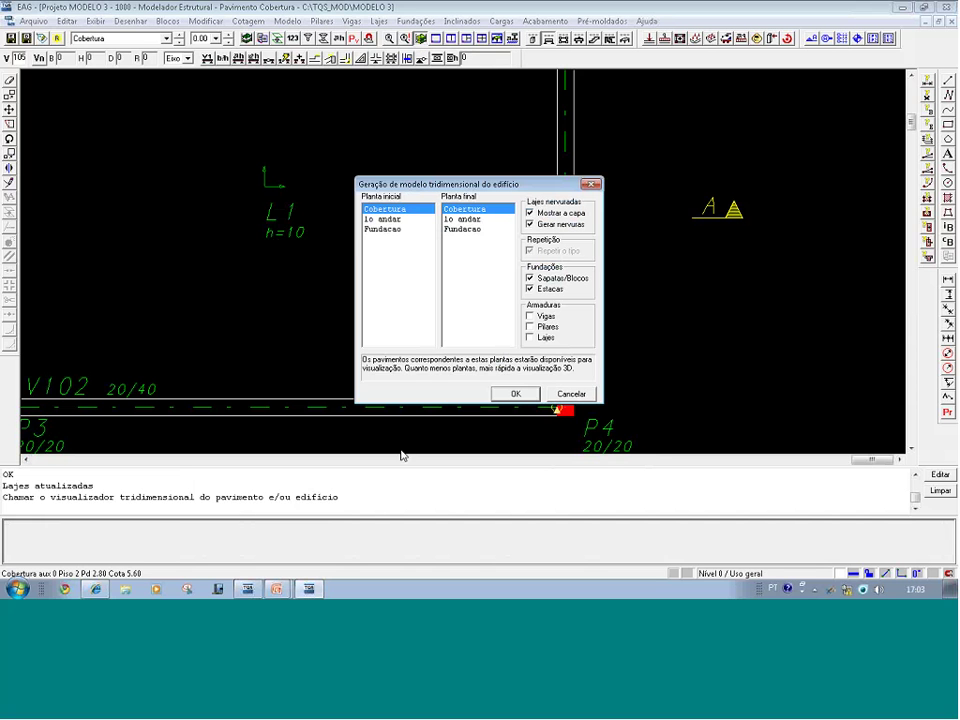
pyautogui.click(495, 398)
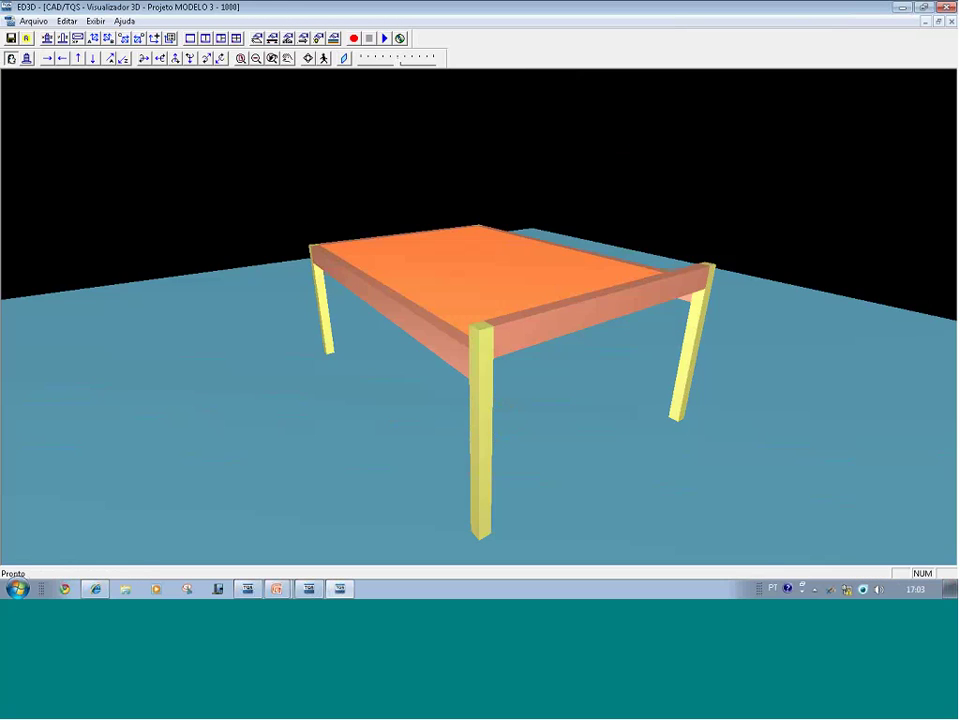
pyautogui.moveTo(500, 460); pyautogui.dragTo(560, 430)
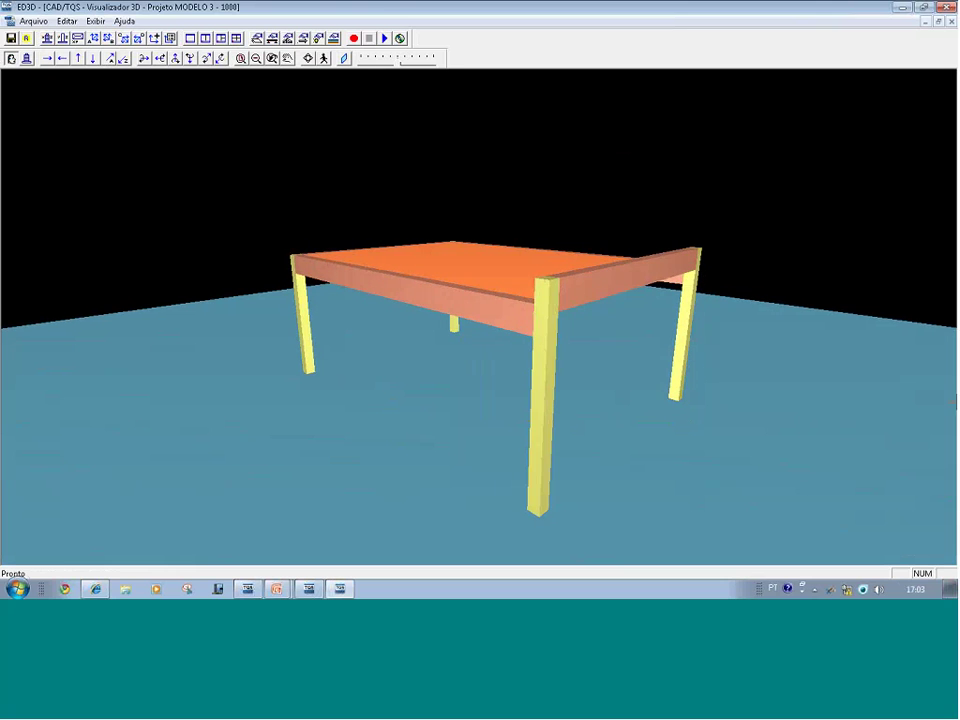
pyautogui.click(948, 9)
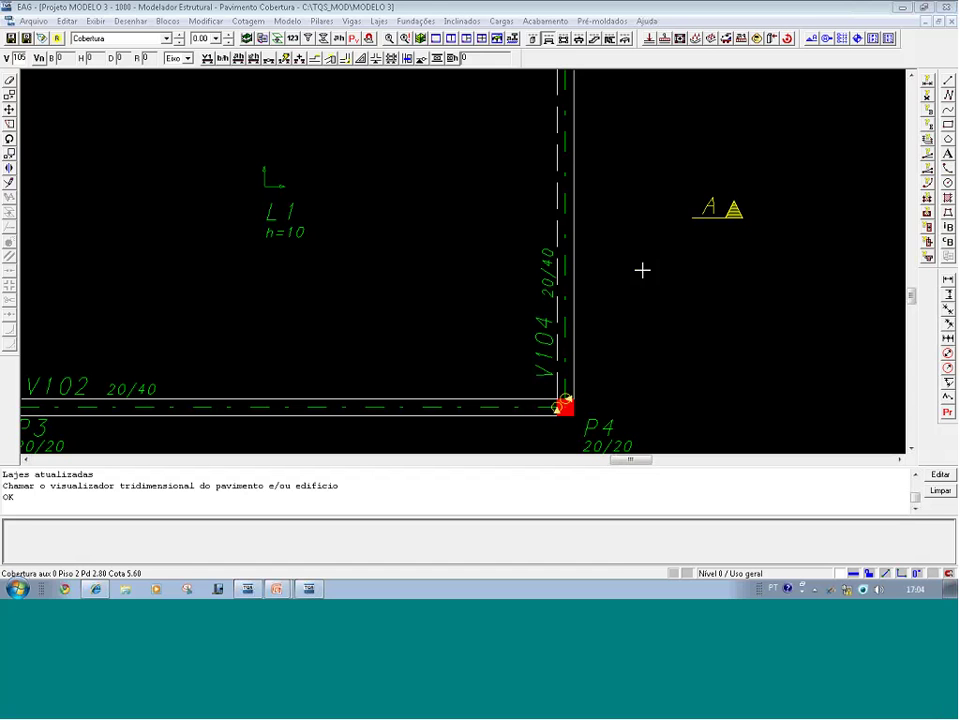
# - Make the Rascunho reference drawing current and draw a slanted line below slab L1's label
pyautogui.click(262, 39)
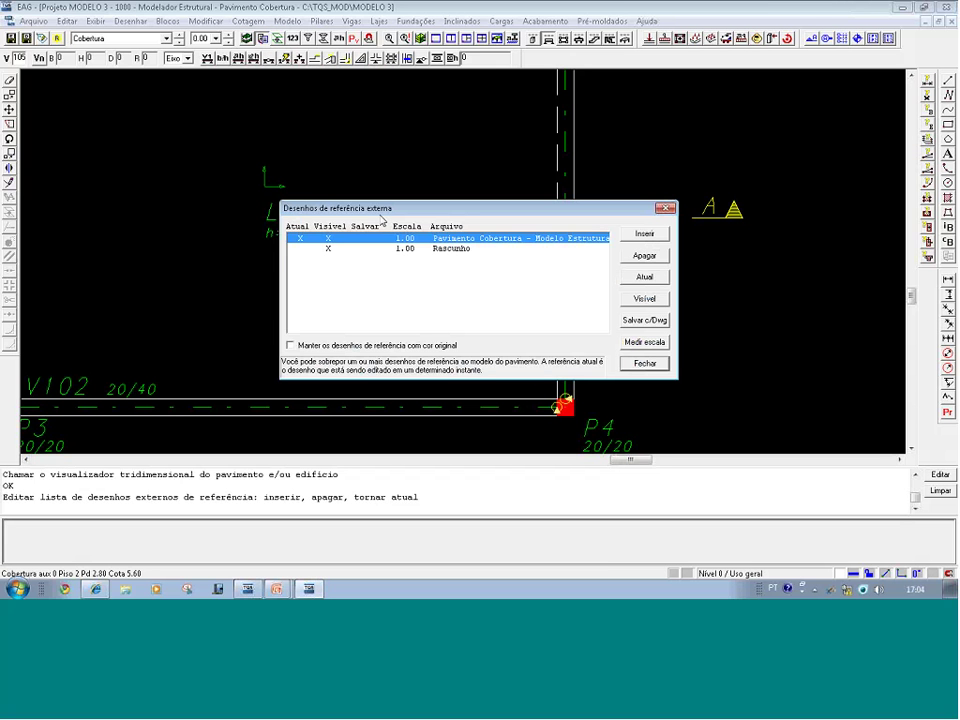
pyautogui.click(306, 258)
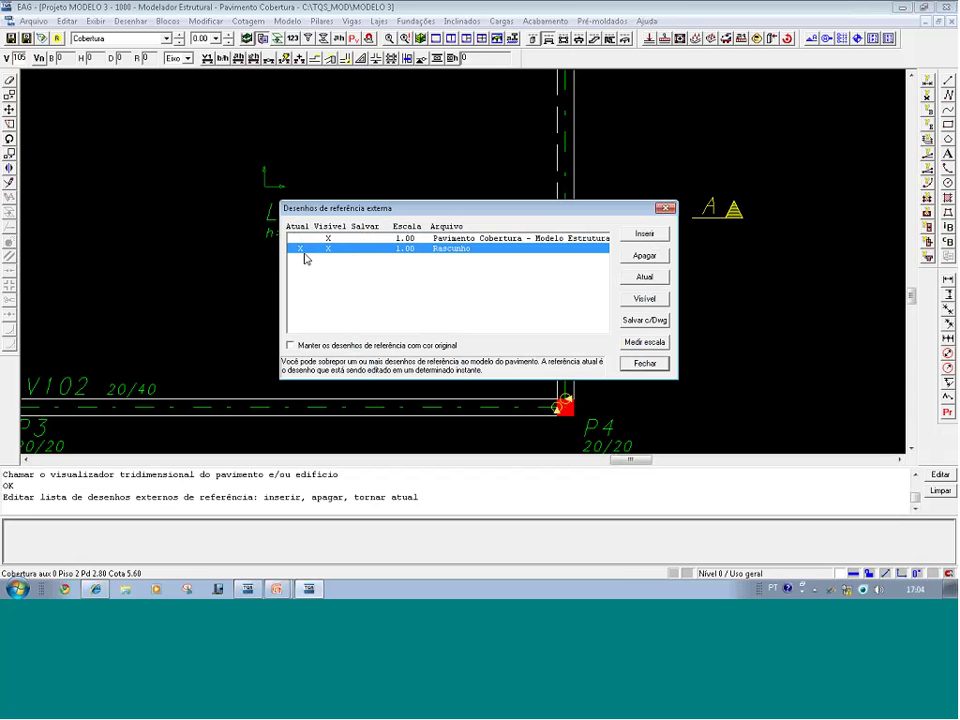
pyautogui.click(654, 366)
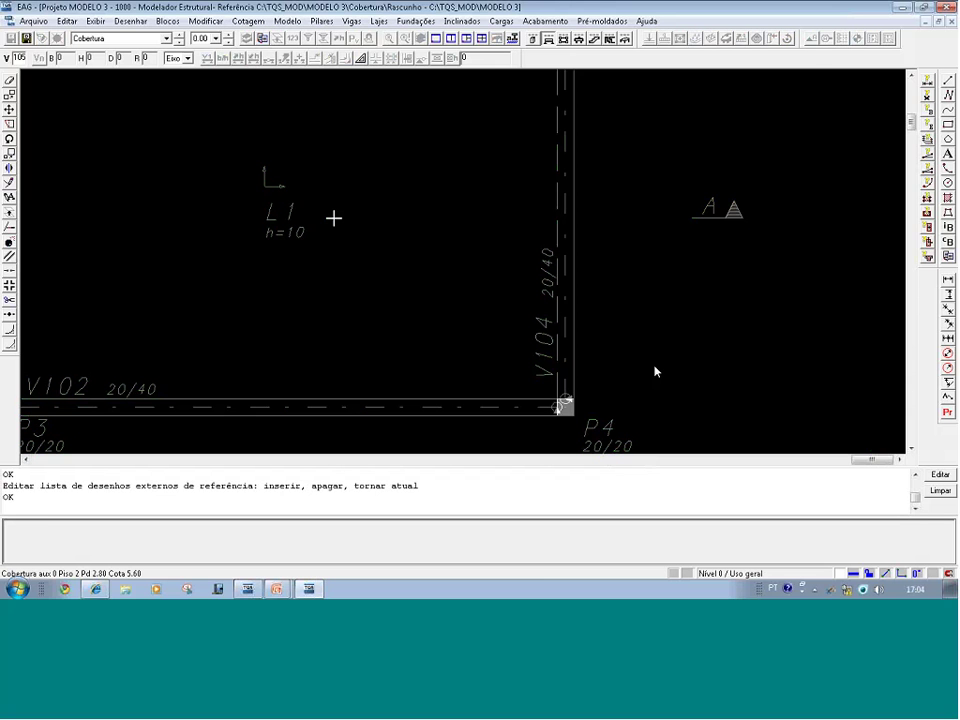
pyautogui.press('l')
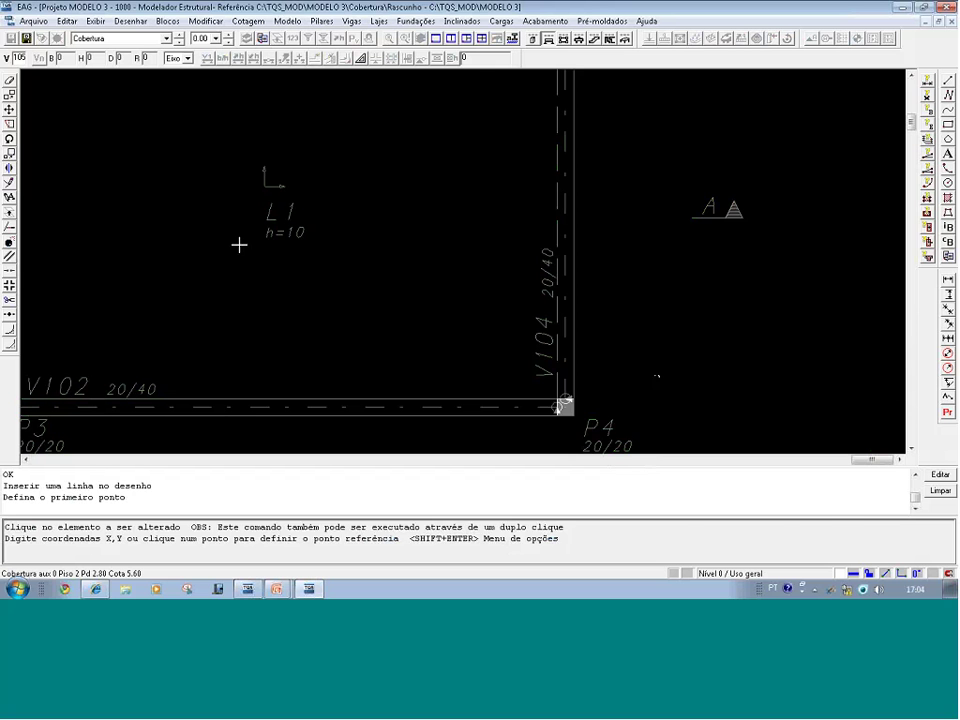
pyautogui.click(226, 282)
pyautogui.click(451, 242)
pyautogui.press('Escape')
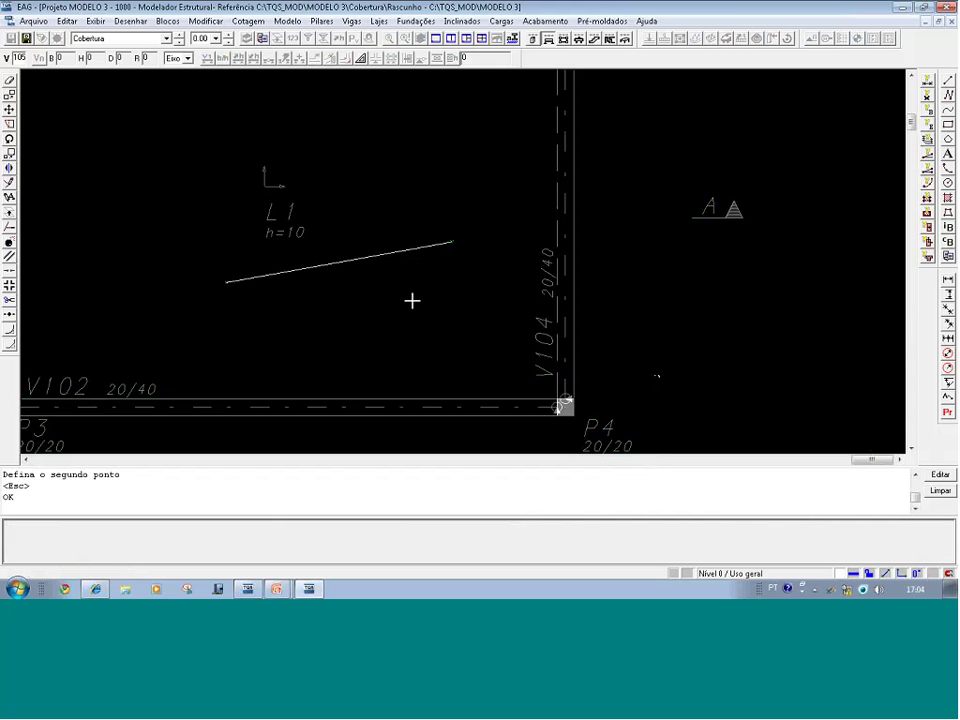
# - Insert the text "texto" below the slanted line and make the Pavimento Cobertura structural model the current drawing again
pyautogui.write('t')
pyautogui.write('te')
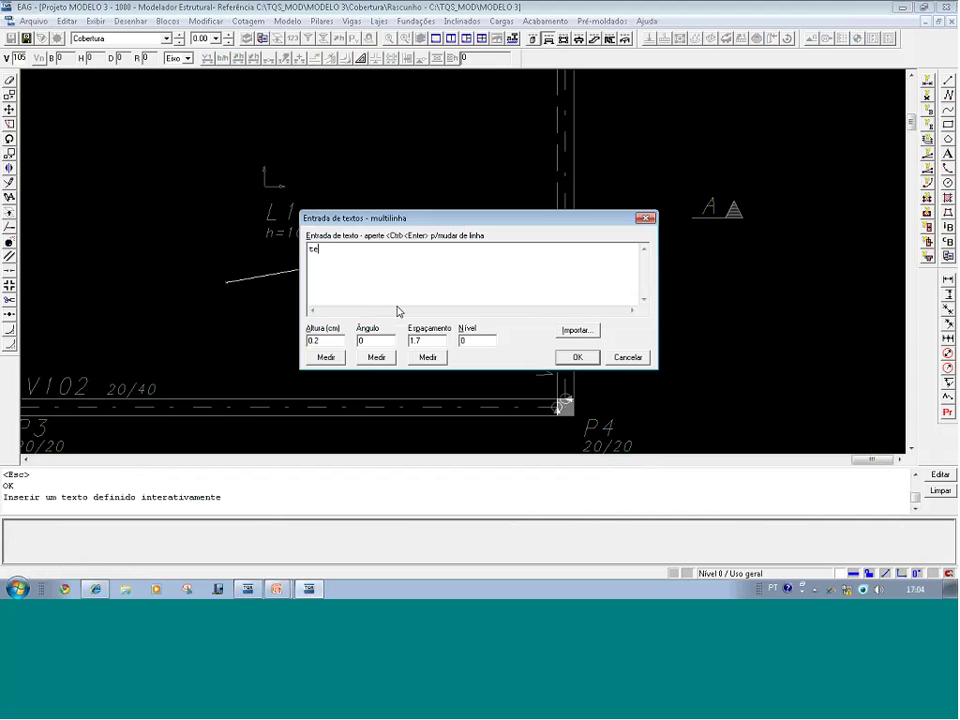
pyautogui.write('xto')
pyautogui.click(574, 357)
pyautogui.click(310, 324)
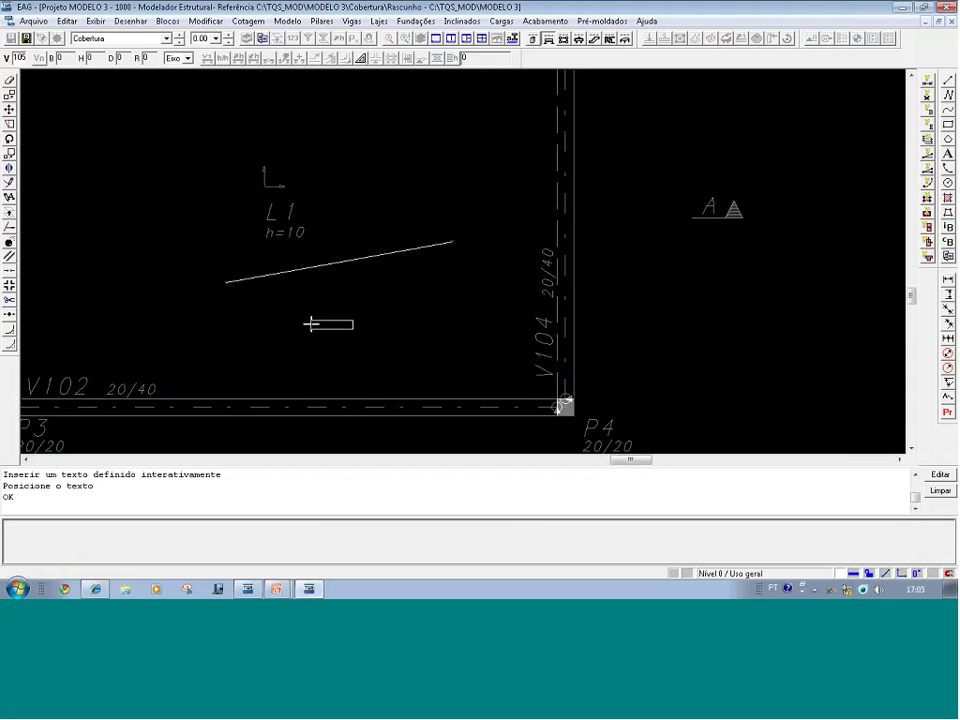
pyautogui.click(262, 38)
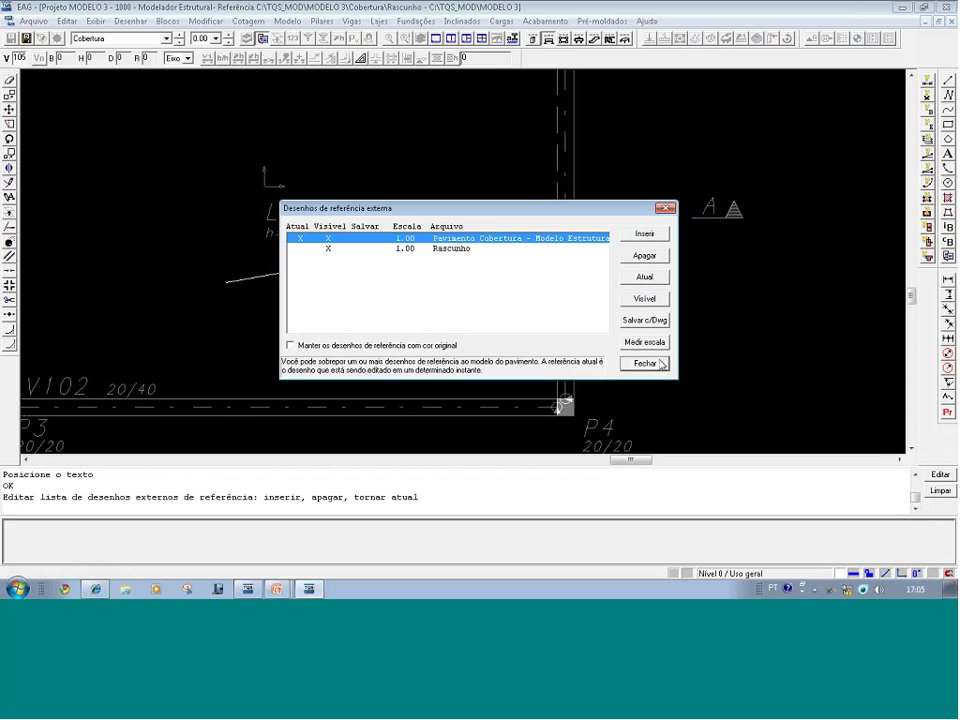
pyautogui.click(657, 366)
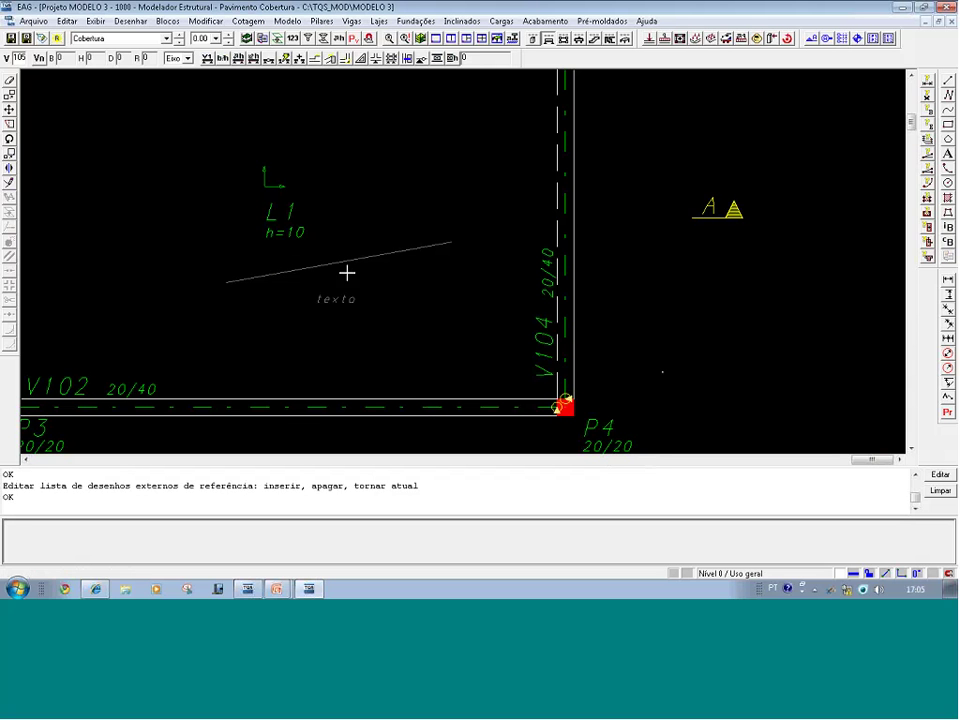
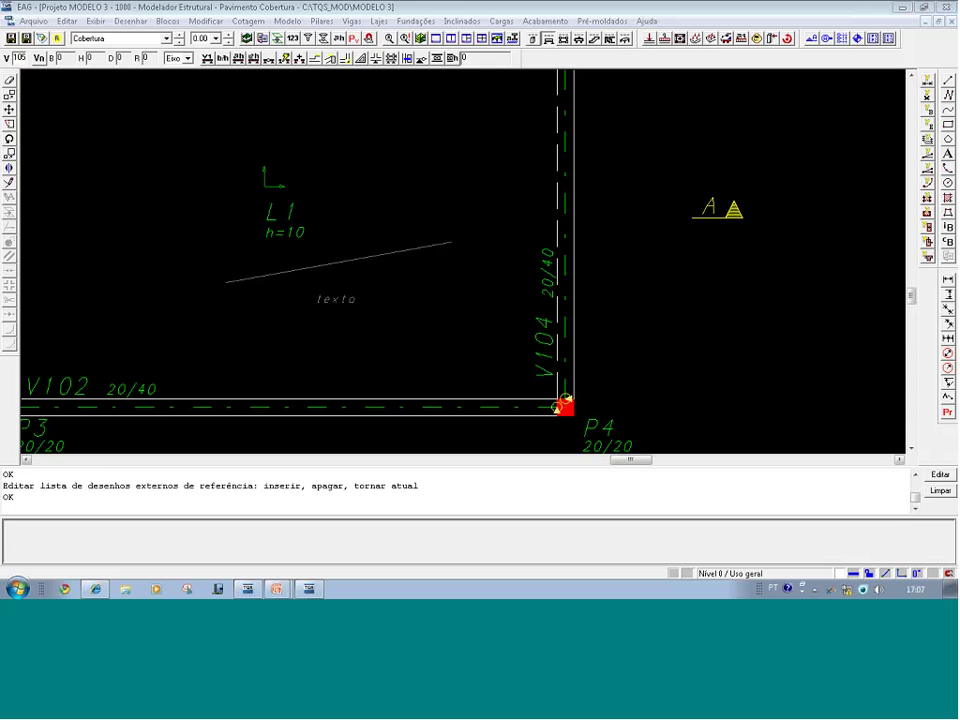
# - Switch the model to the 1o andar floor plan
pyautogui.scroll(-1, 420, 408)
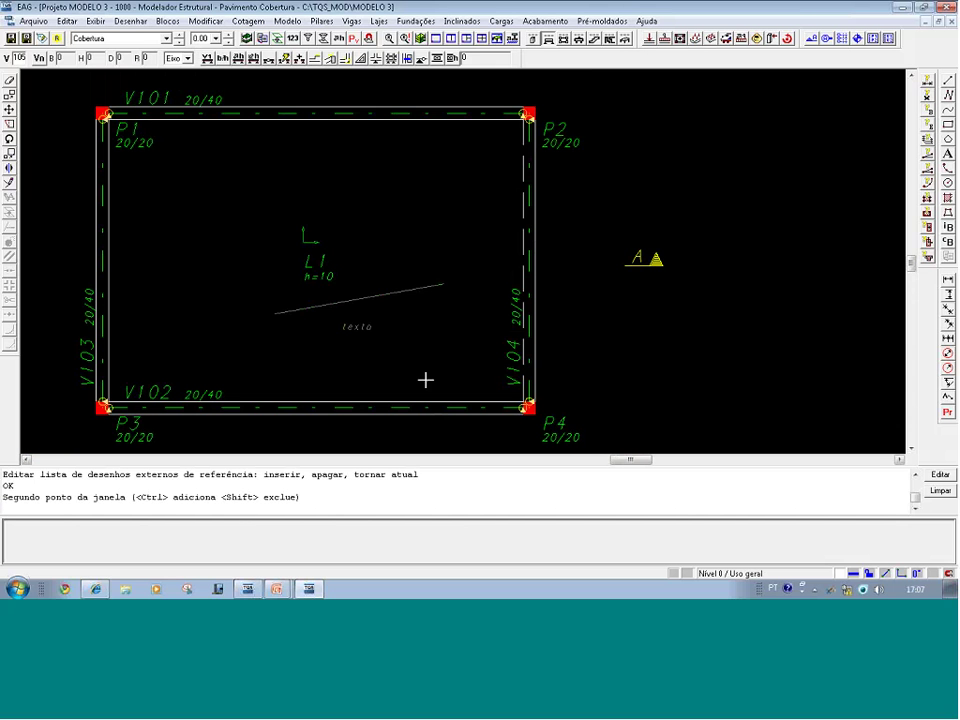
pyautogui.click(181, 43)
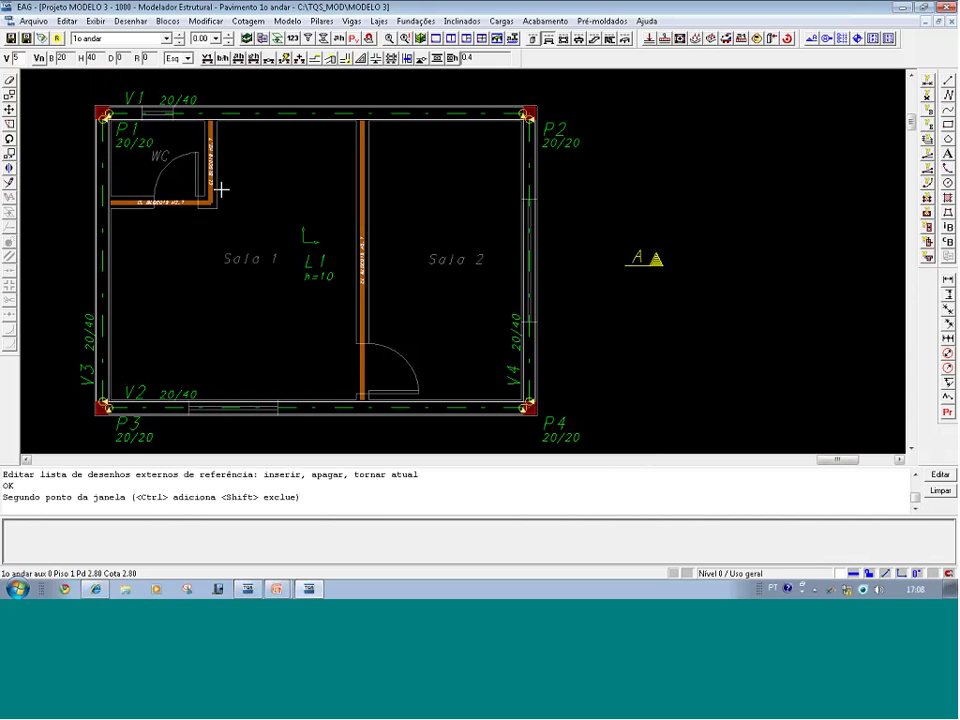
pyautogui.click(230, 232)
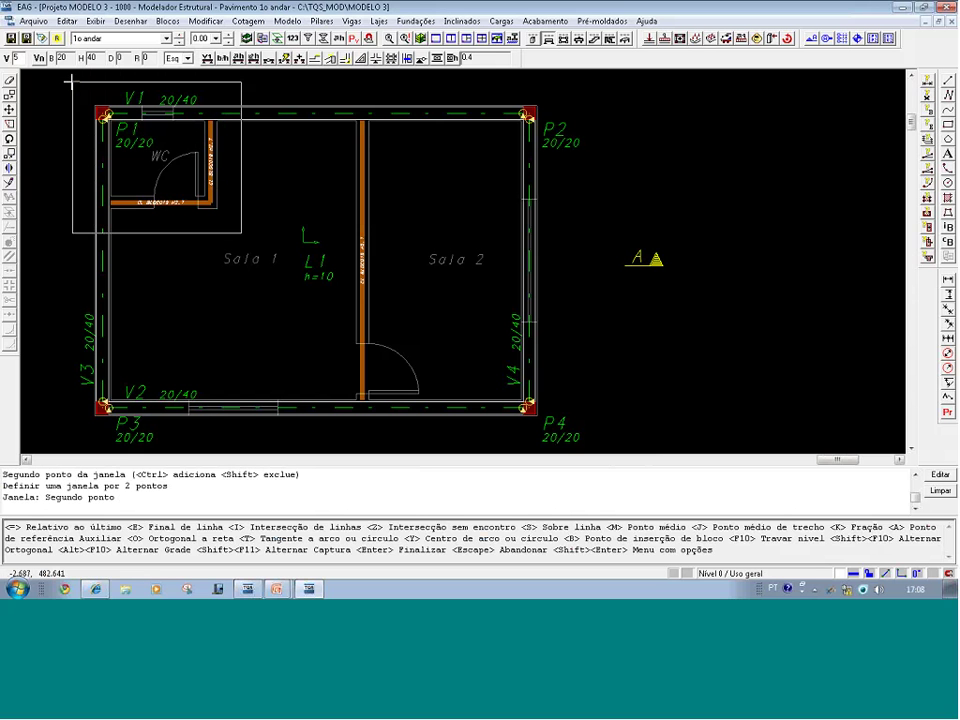
pyautogui.click(378, 420)
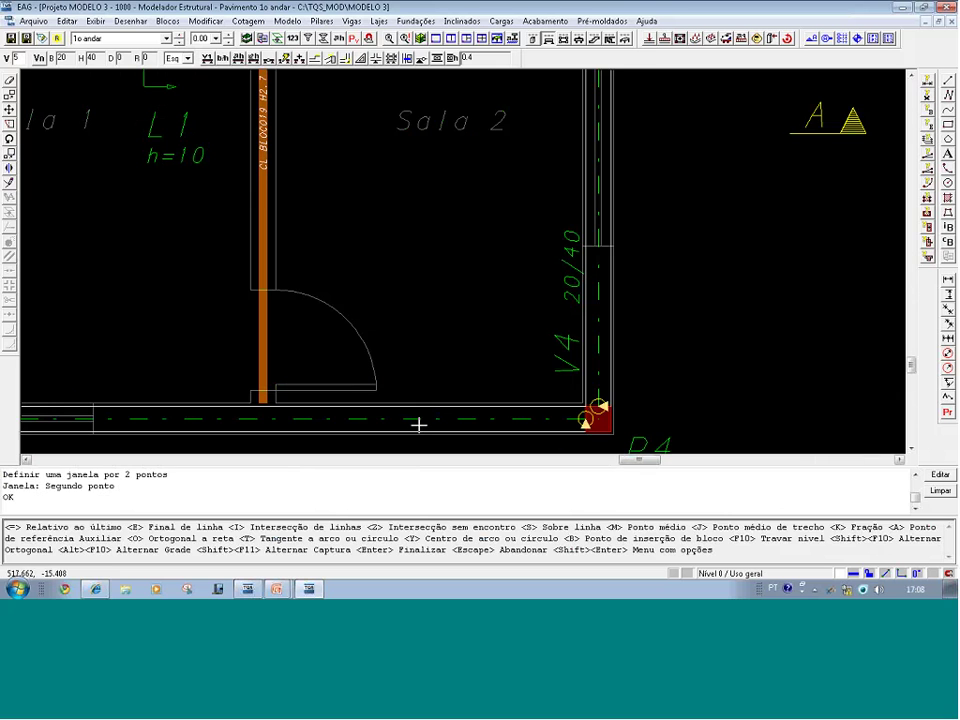
# - Start a new 20/40 beam on V2's axis, aligned with the Sala 1 face of the partition wall between Sala 1 and Sala 2
pyautogui.click(207, 57)
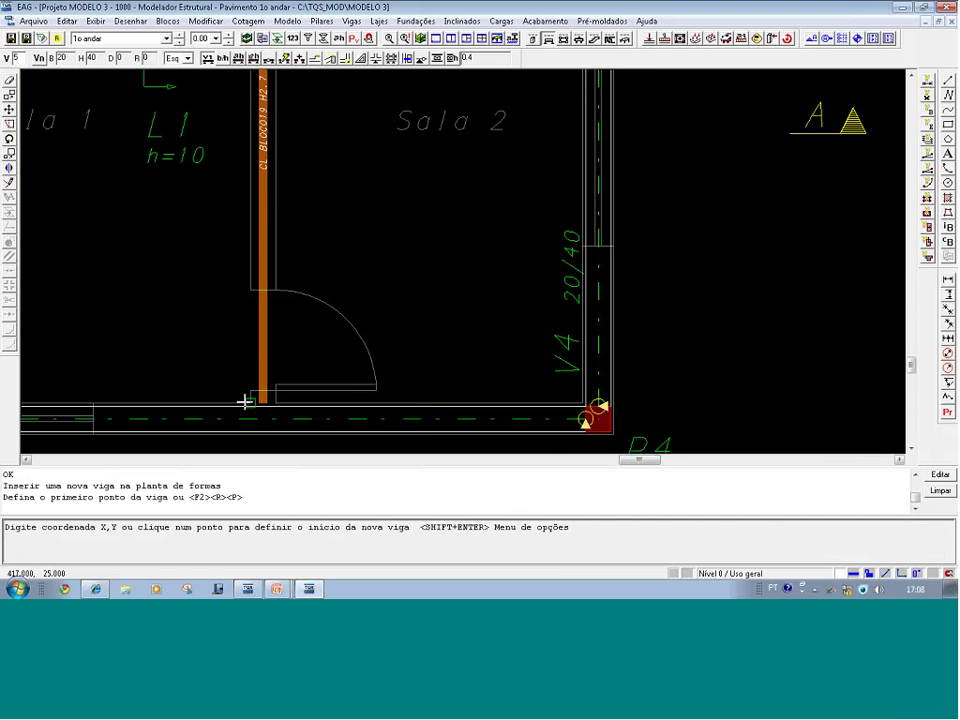
pyautogui.press('F8')
pyautogui.click(315, 432)
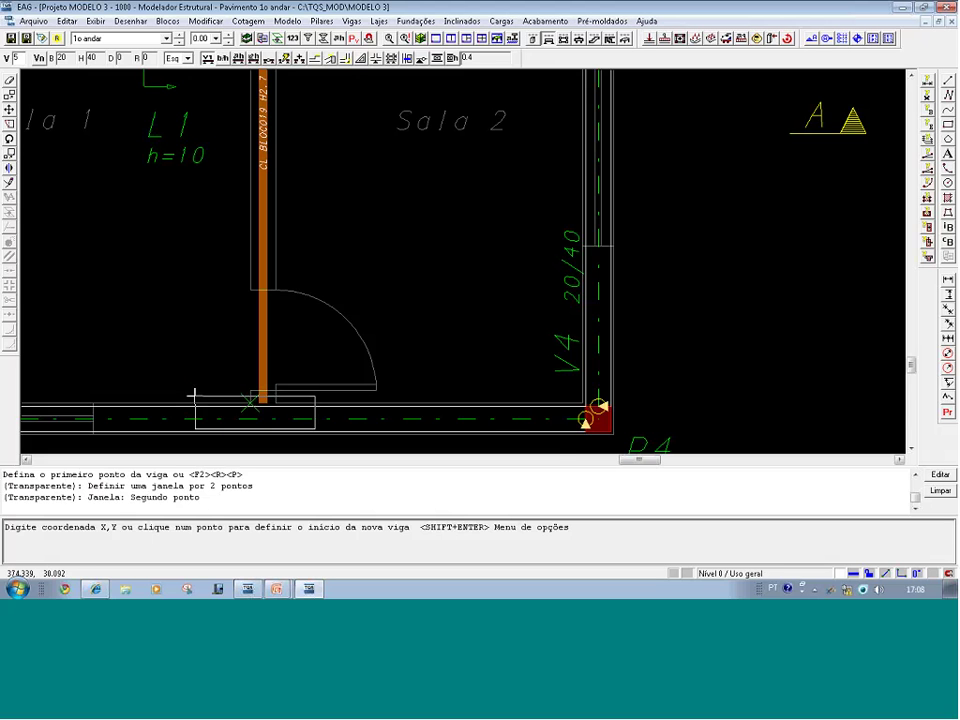
pyautogui.click(150, 355)
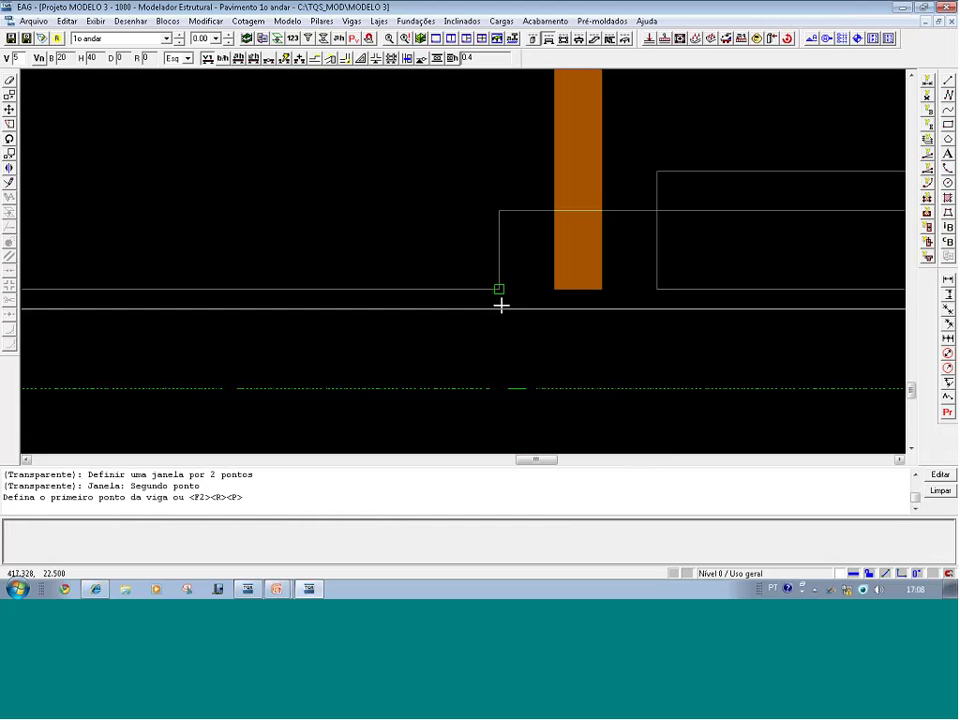
pyautogui.press('a')
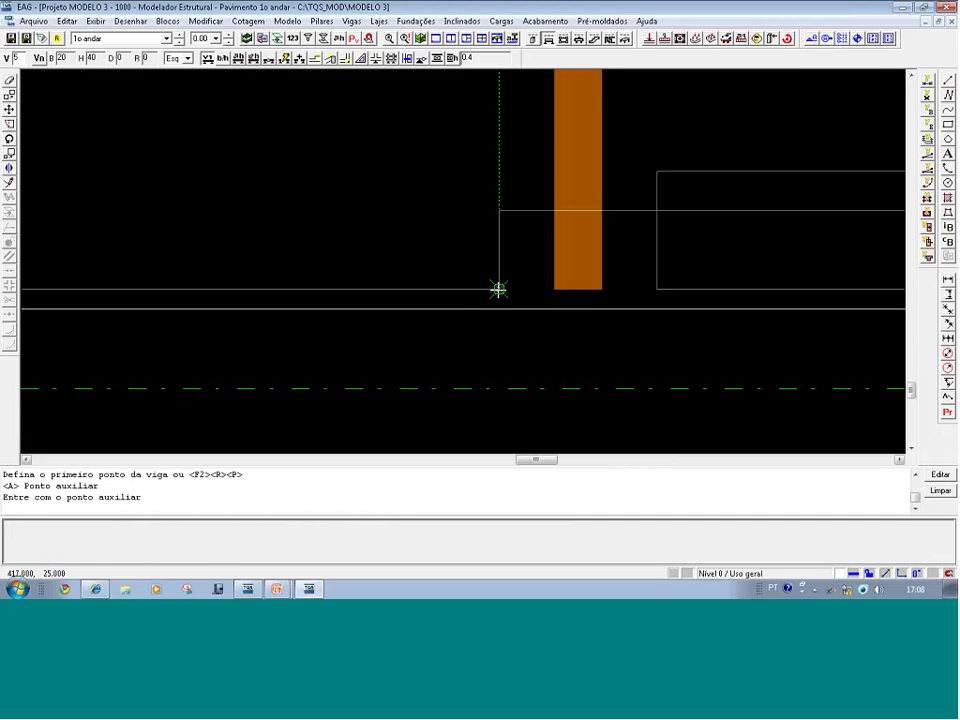
pyautogui.click(498, 289)
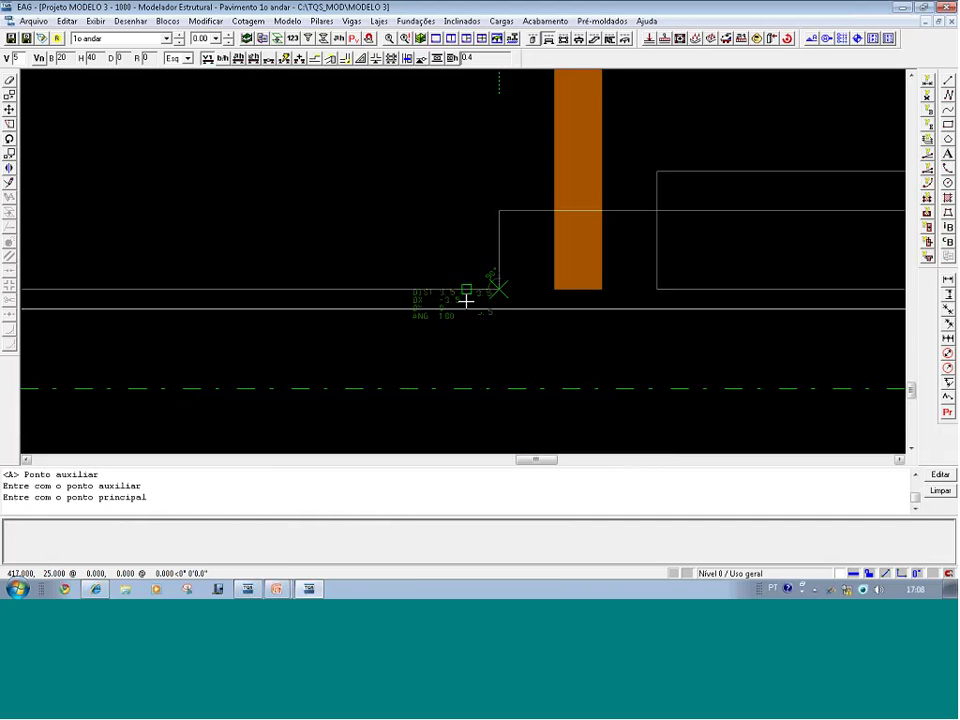
pyautogui.click(499, 388)
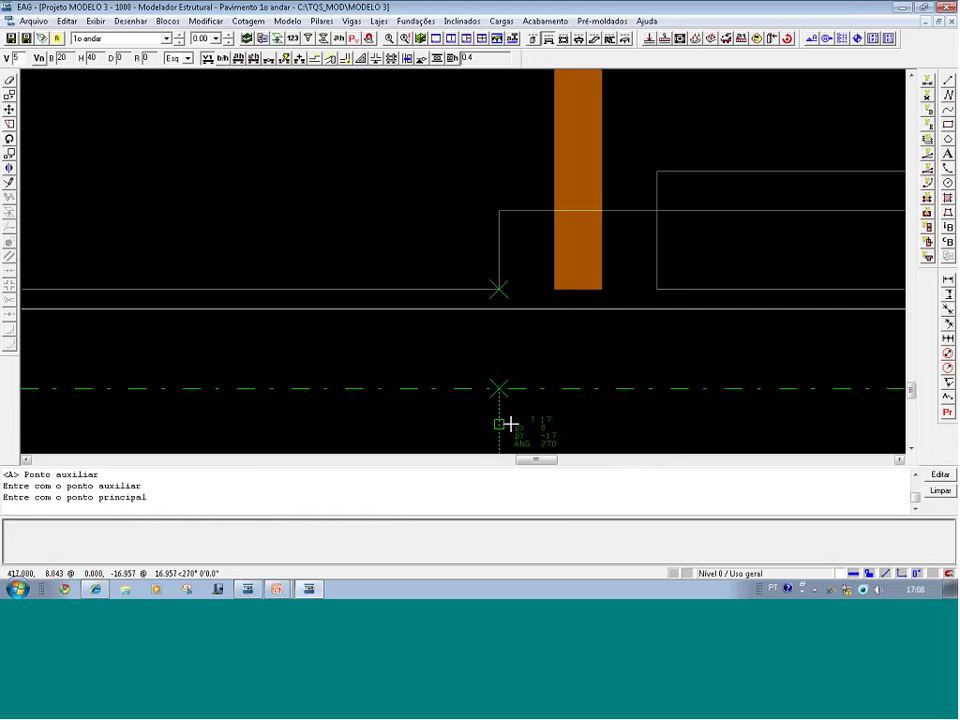
pyautogui.press('F8')
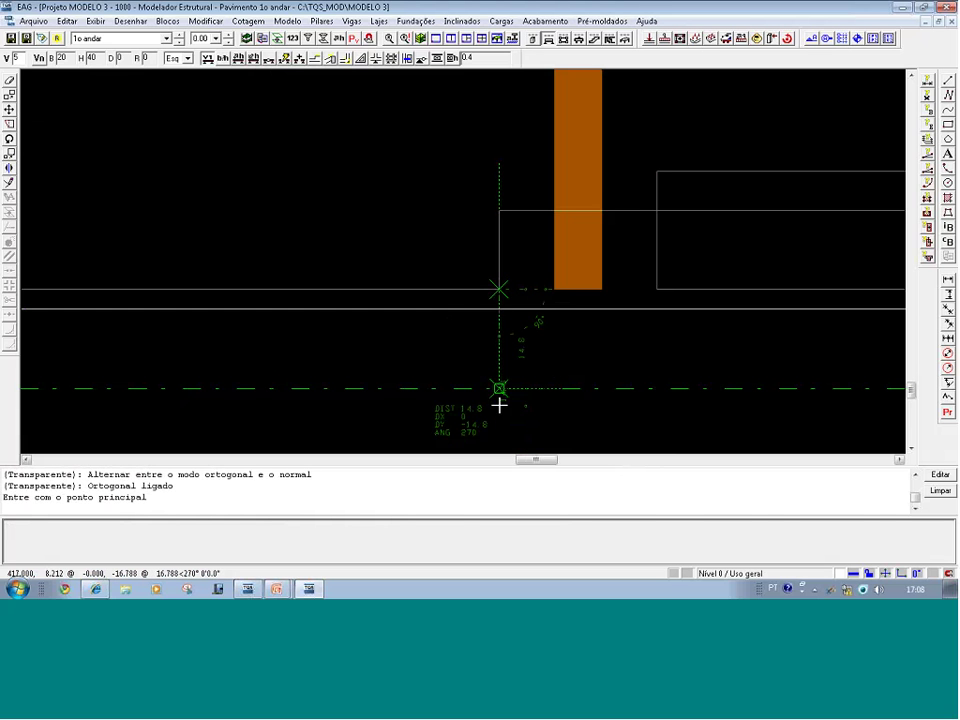
pyautogui.click(498, 388)
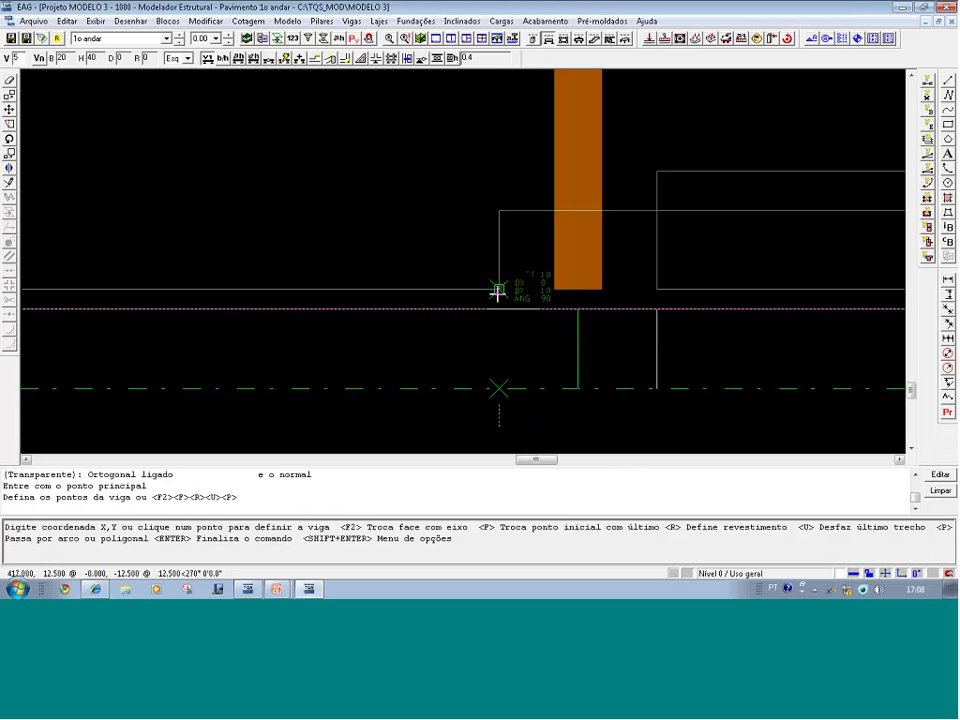
# - Extend the new beam along the partition wall to V1's axis and finish it
pyautogui.press('Home')
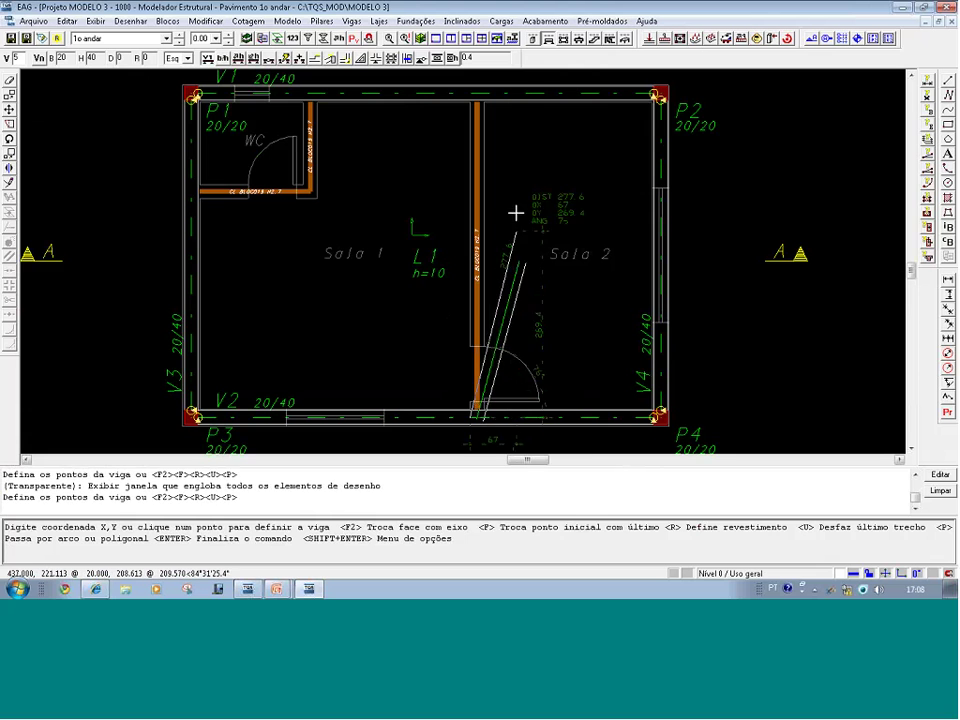
pyautogui.press('F8')
pyautogui.click(418, 86)
pyautogui.click(536, 200)
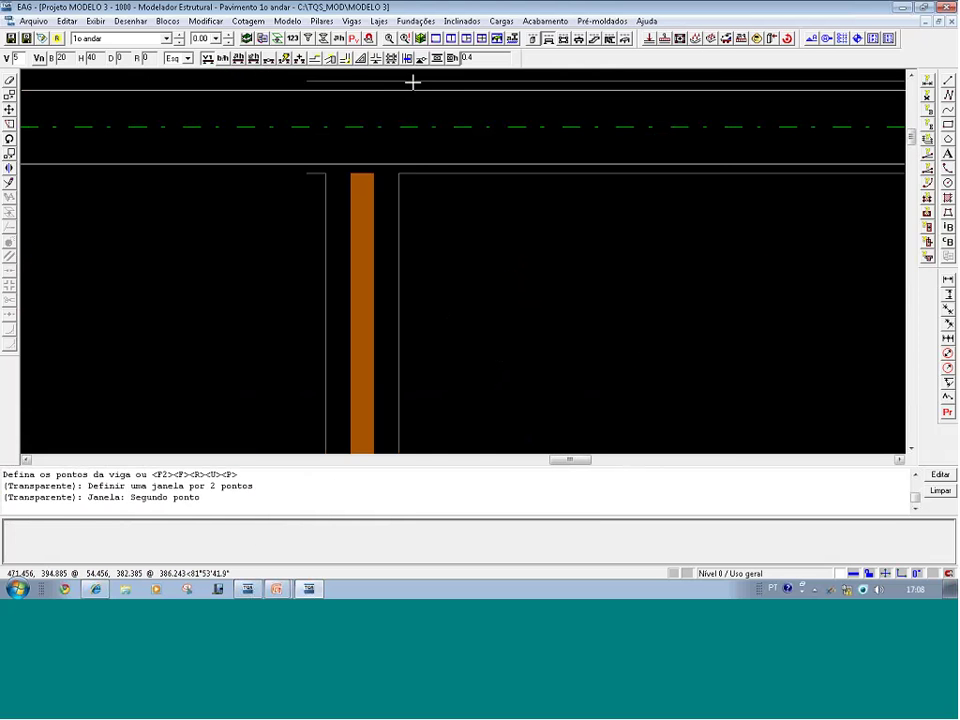
pyautogui.click(335, 125)
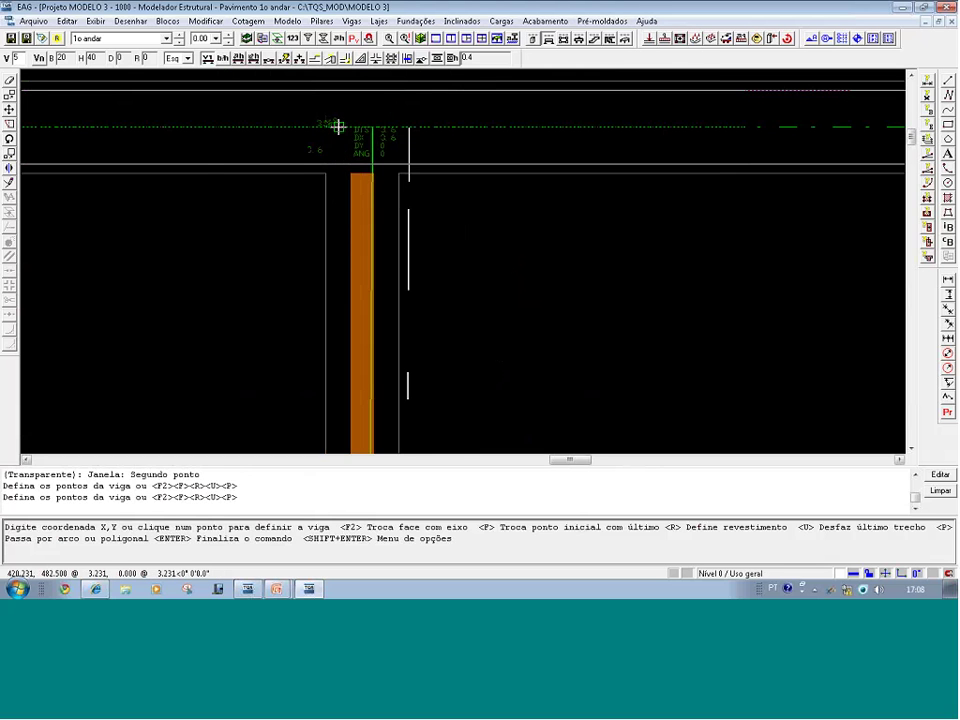
pyautogui.press('Return')
pyautogui.press('F9')
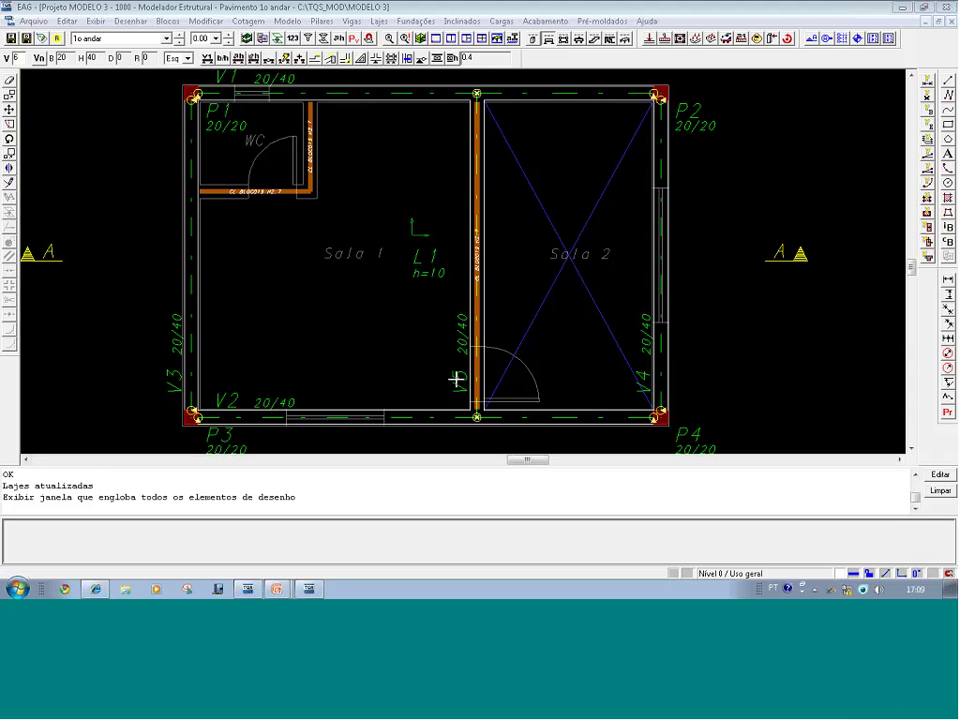
# - Define V1 and V2 as the beams that receive the load at their crossings with V5
pyautogui.click(391, 58)
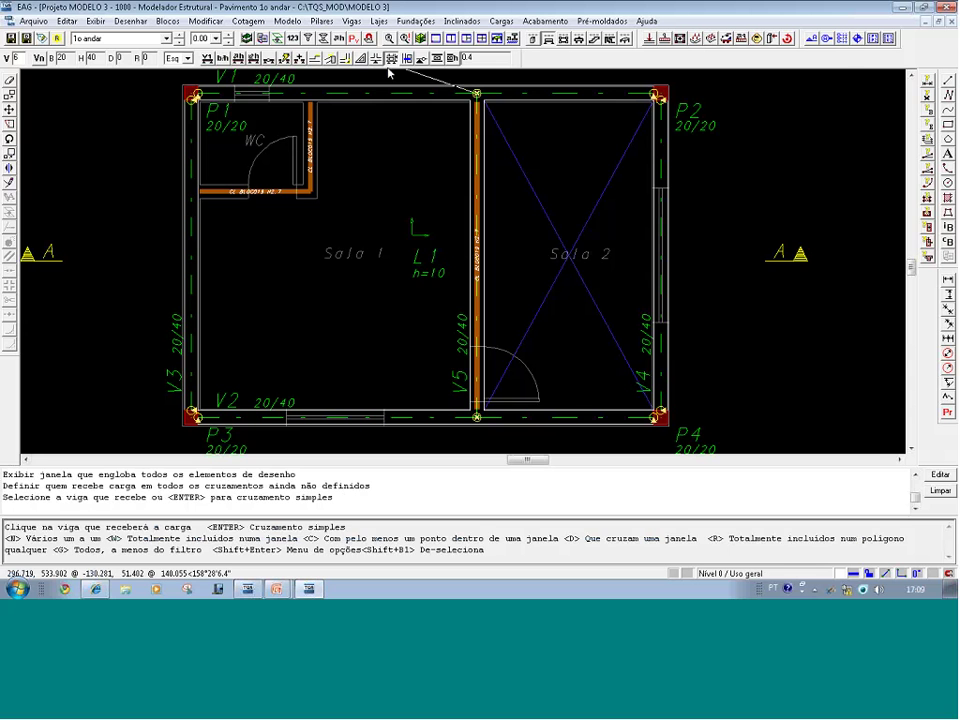
pyautogui.click(375, 90)
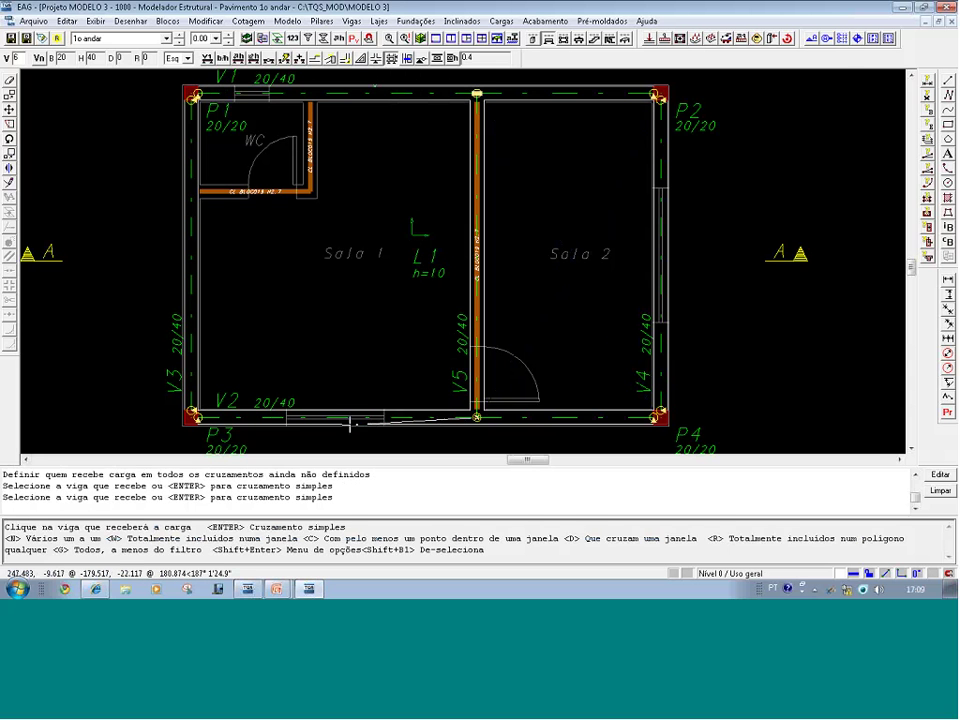
pyautogui.click(420, 408)
pyautogui.press('Return')
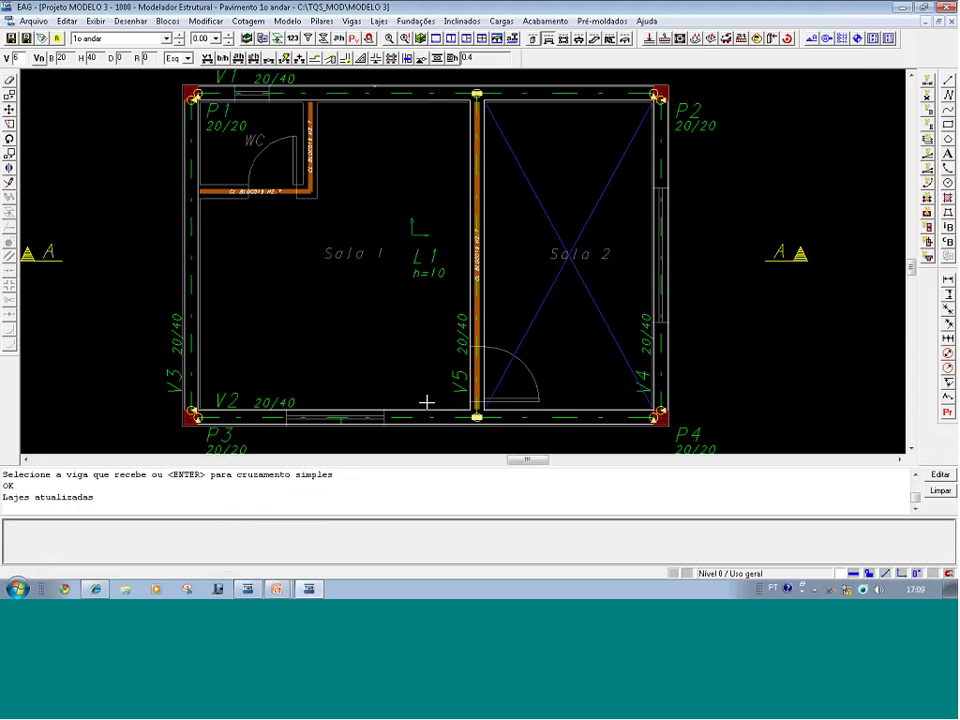
pyautogui.doubleClick(458, 381)
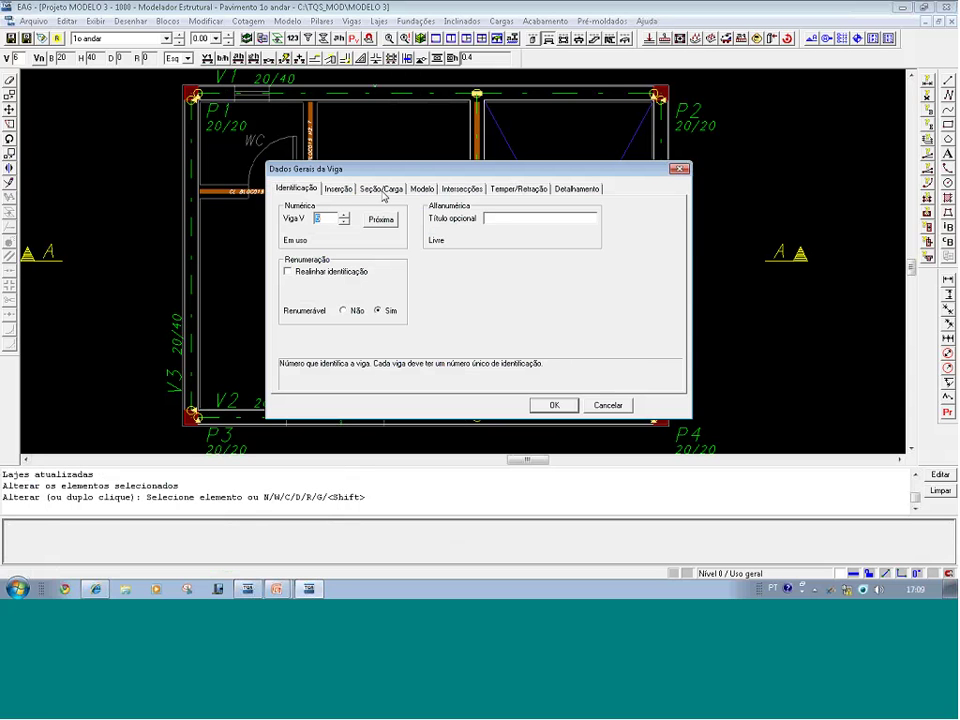
pyautogui.press('Return')
pyautogui.press('Return')
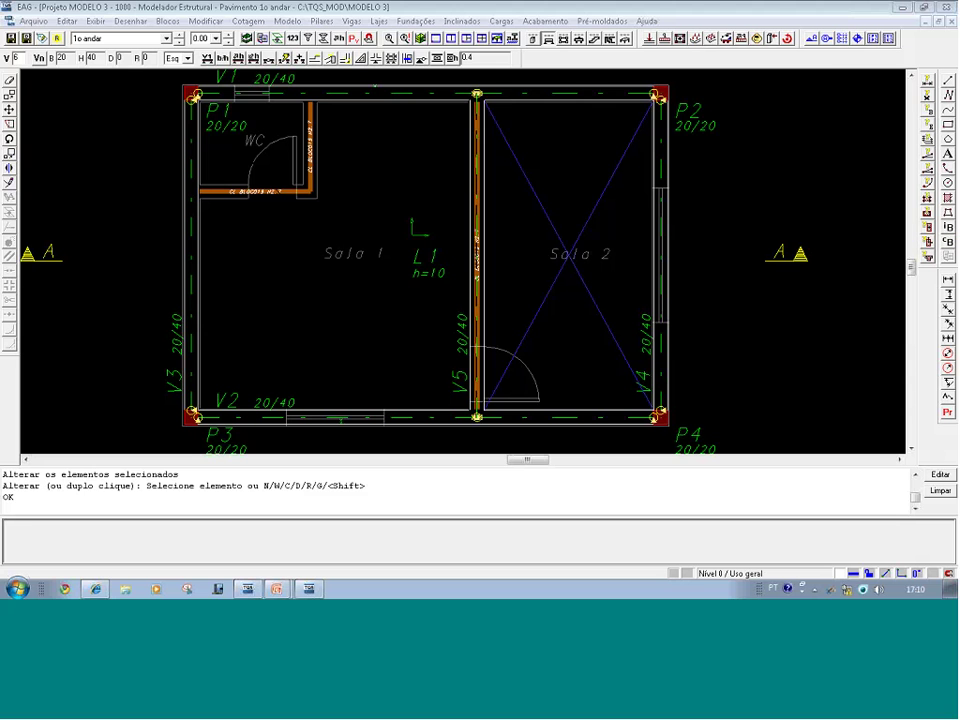
# - Set the drop (Rebaixo DFS) of 1o andar beam V5 to -30 cm in its section data
pyautogui.click(456, 377)
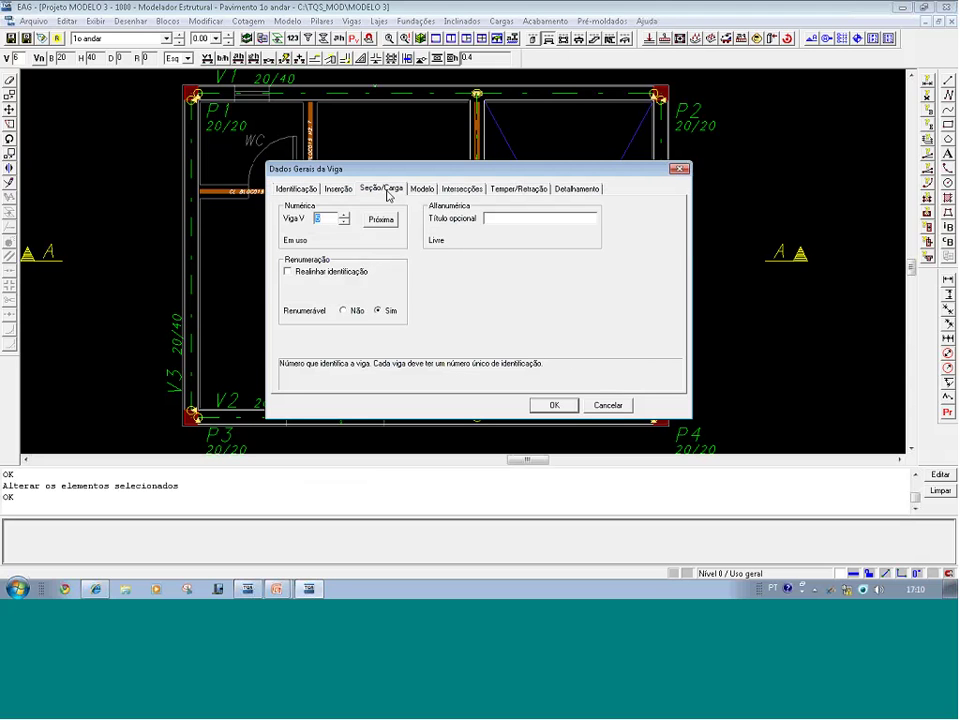
pyautogui.click(386, 191)
pyautogui.click(433, 226)
pyautogui.write('-30')
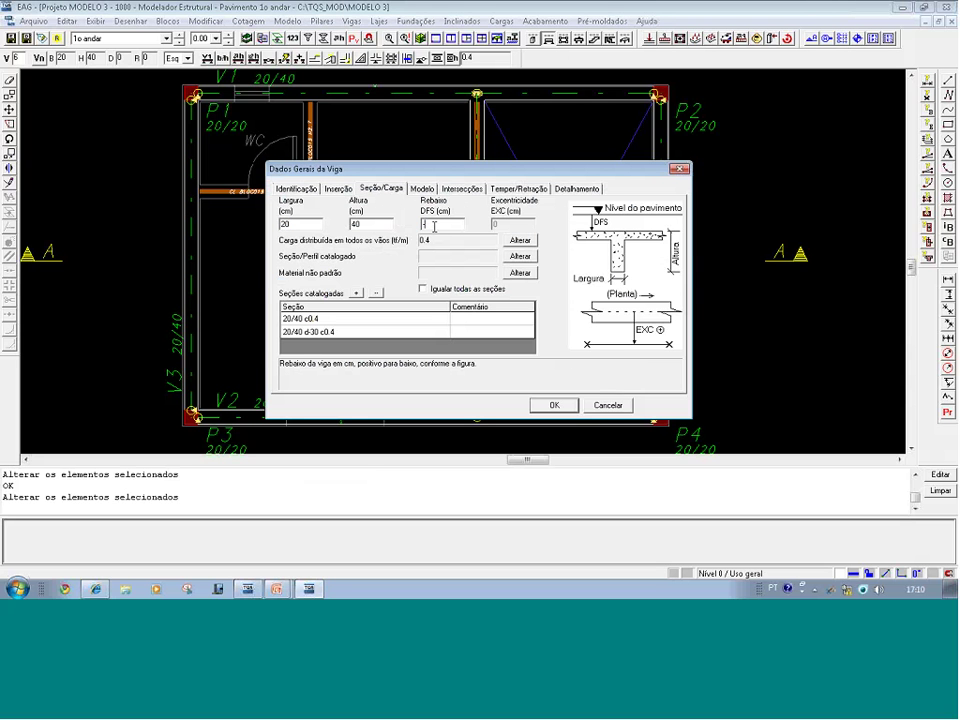
pyautogui.click(553, 404)
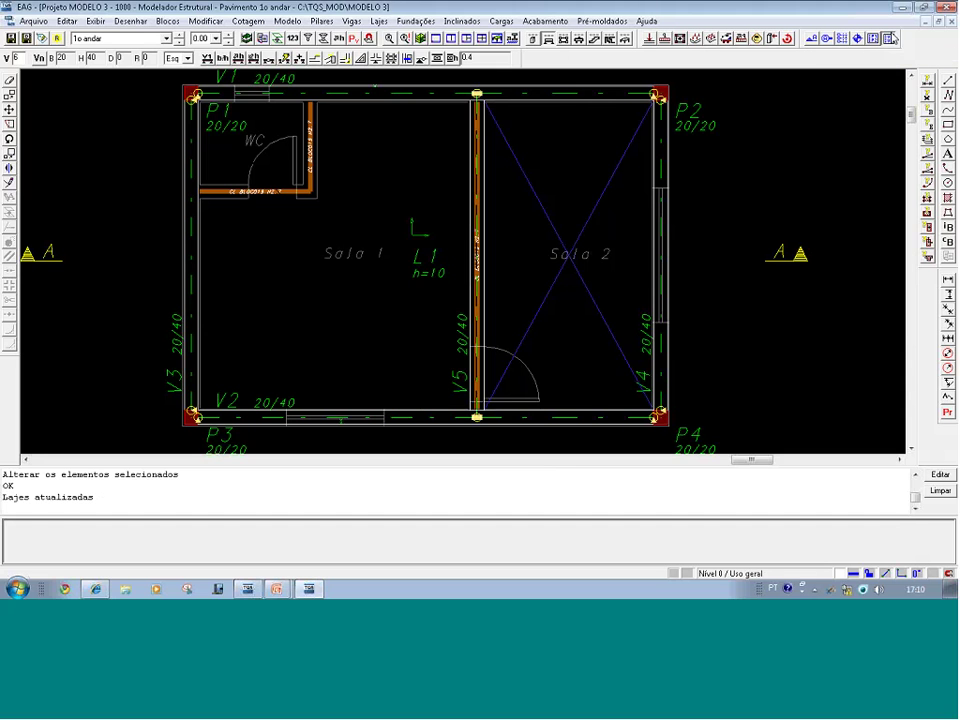
# - Insert a list of the floor's beams (Vigas) beside the plan near P4 and examine the table
pyautogui.click(664, 38)
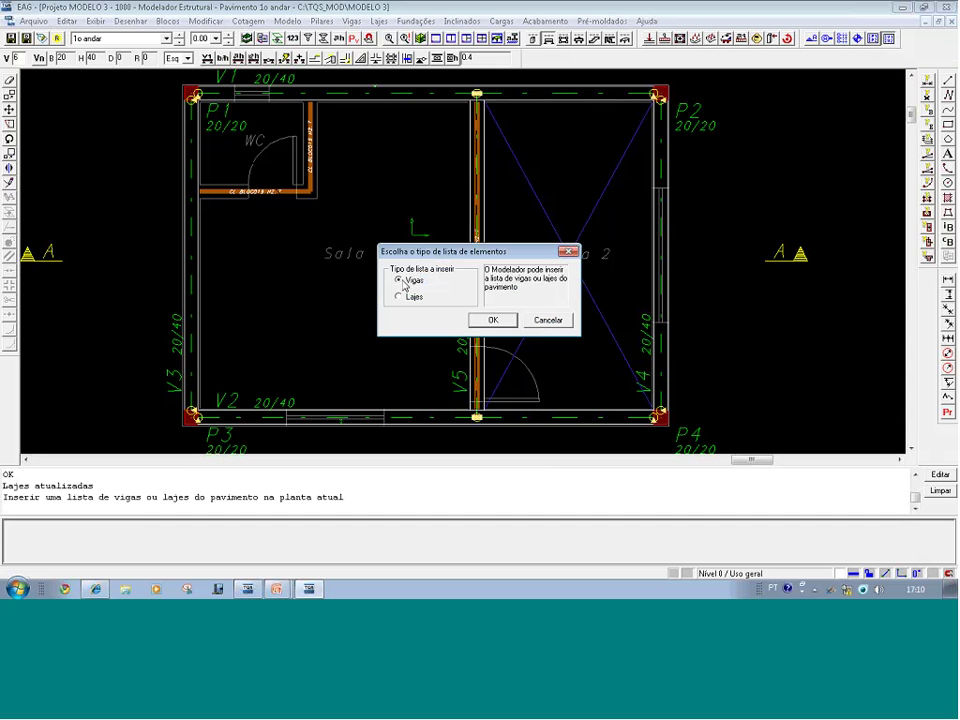
pyautogui.click(493, 321)
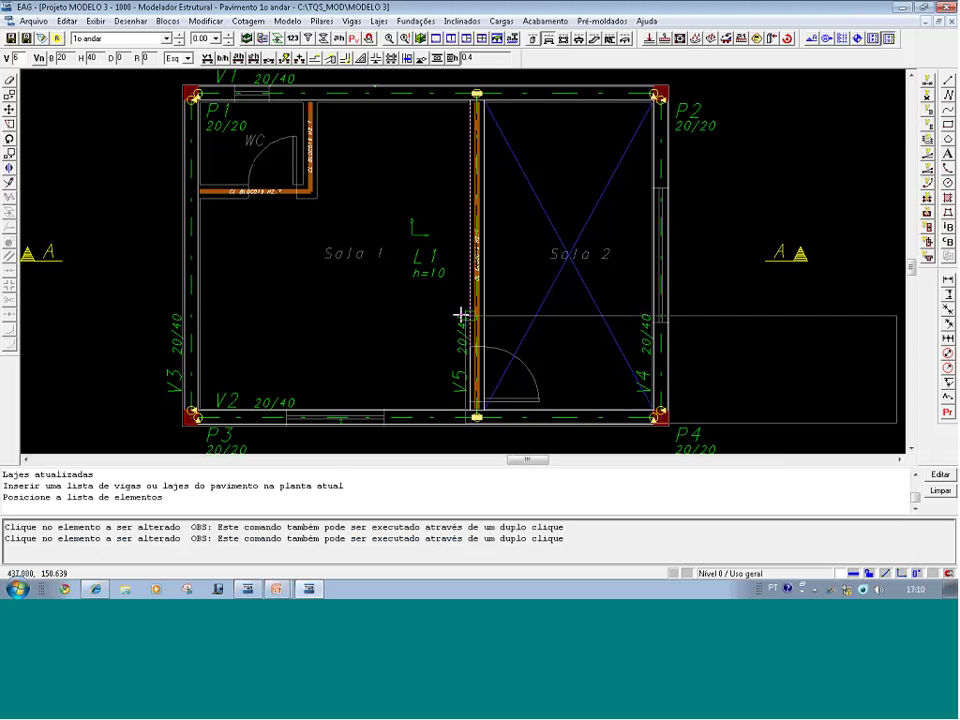
pyautogui.scroll(-1, 594, 302)
pyautogui.click(596, 301)
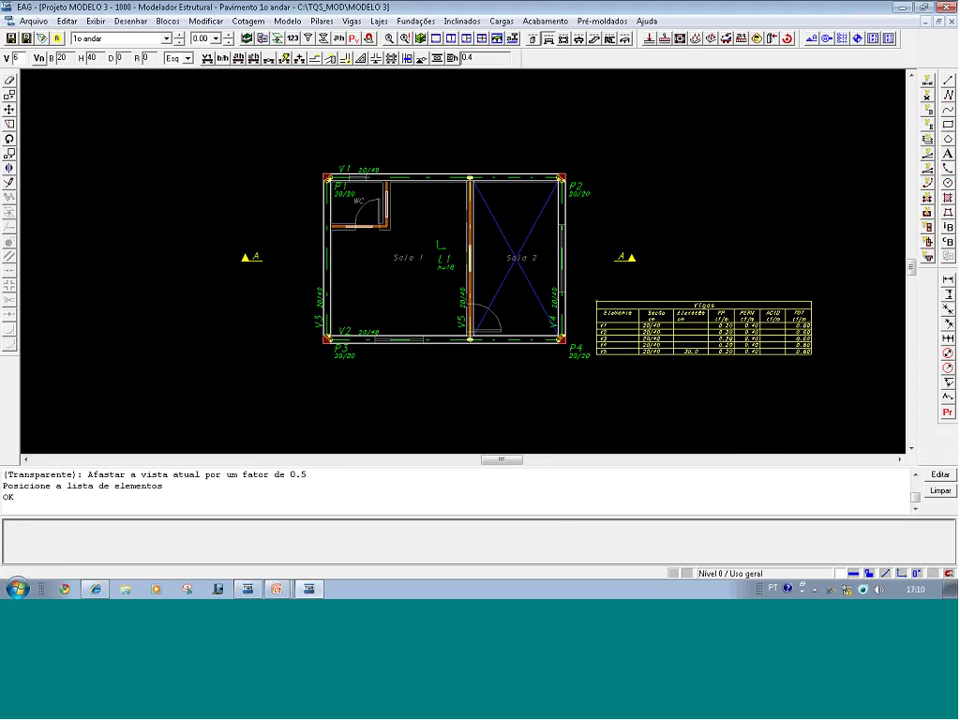
pyautogui.click(818, 370)
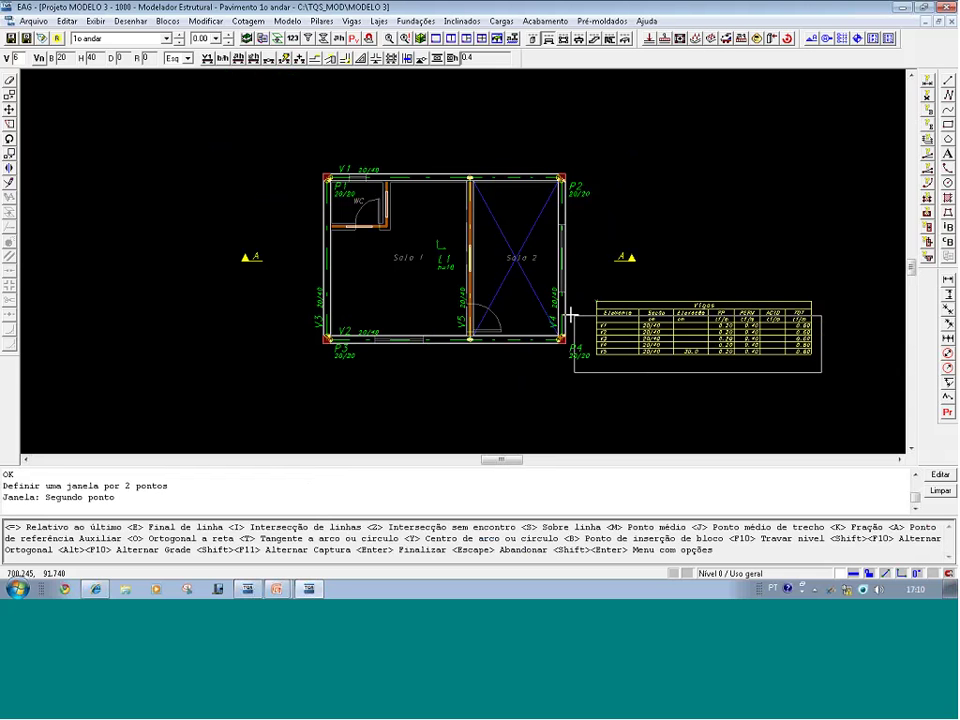
pyautogui.click(437, 177)
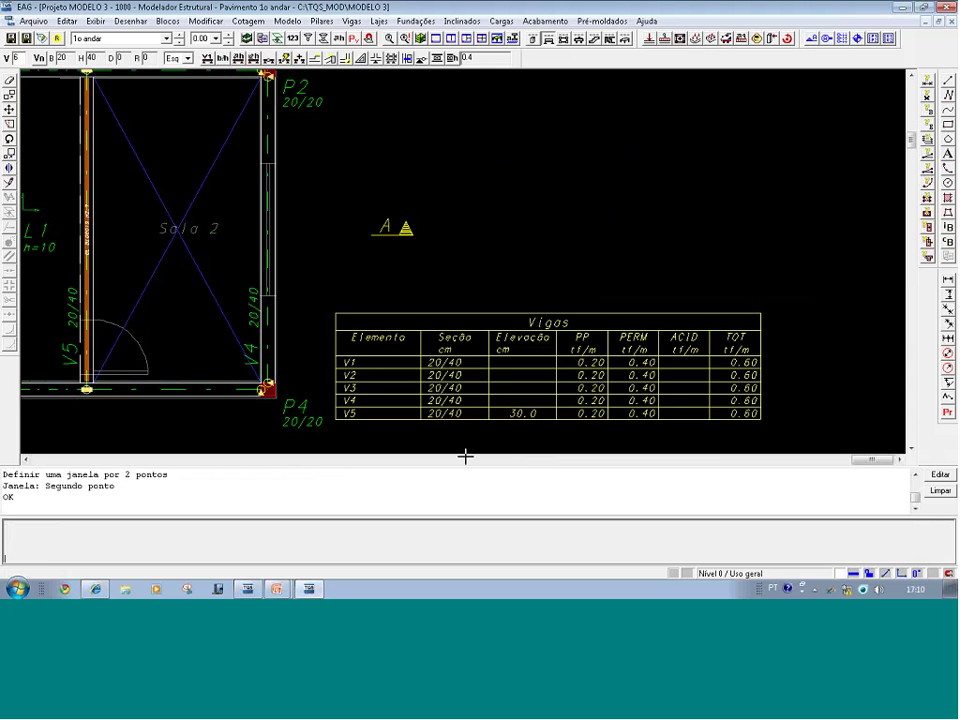